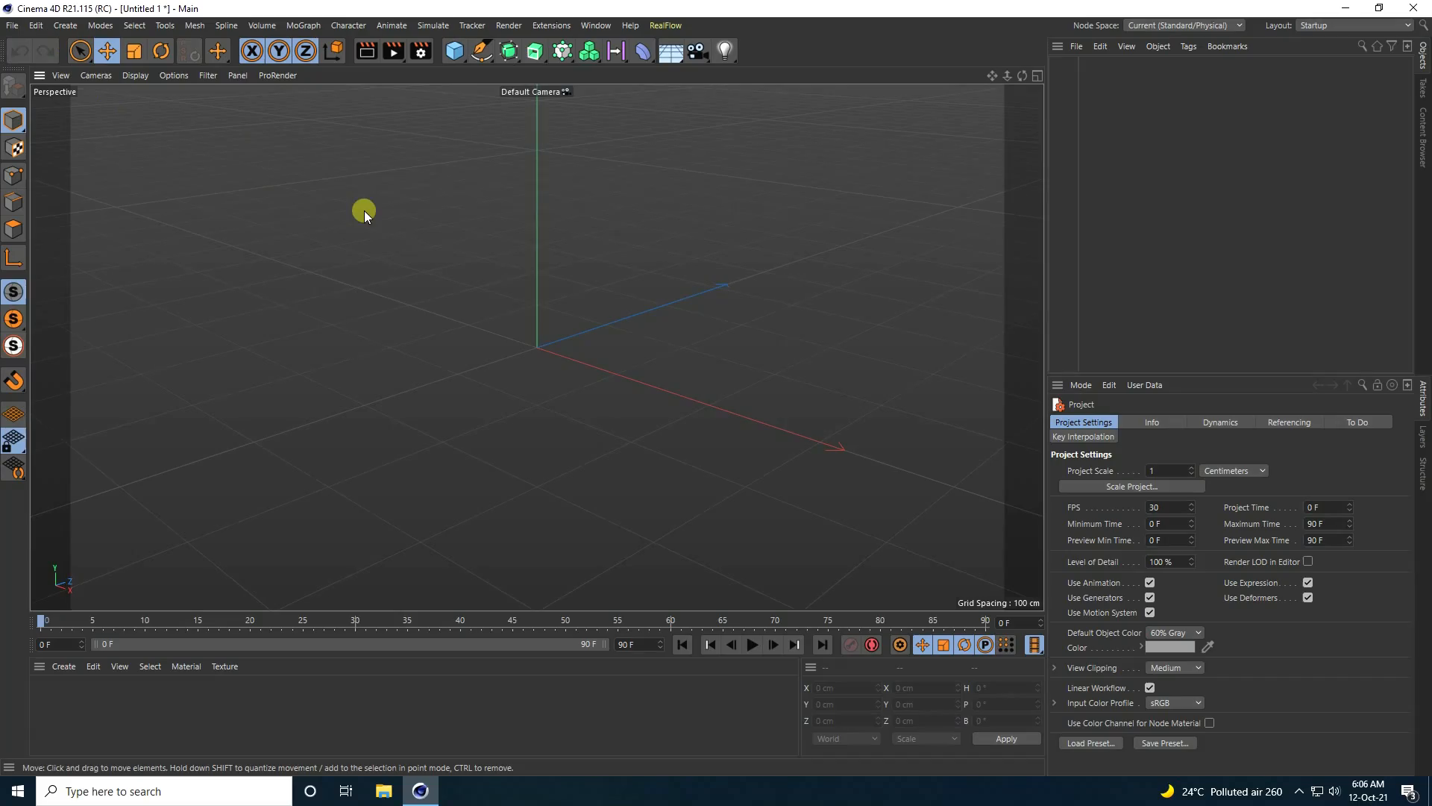
Step: Add a torus to the scene and set its pipe radius to 30 cm
{"action": "left_click", "coordinate": [462, 54]}
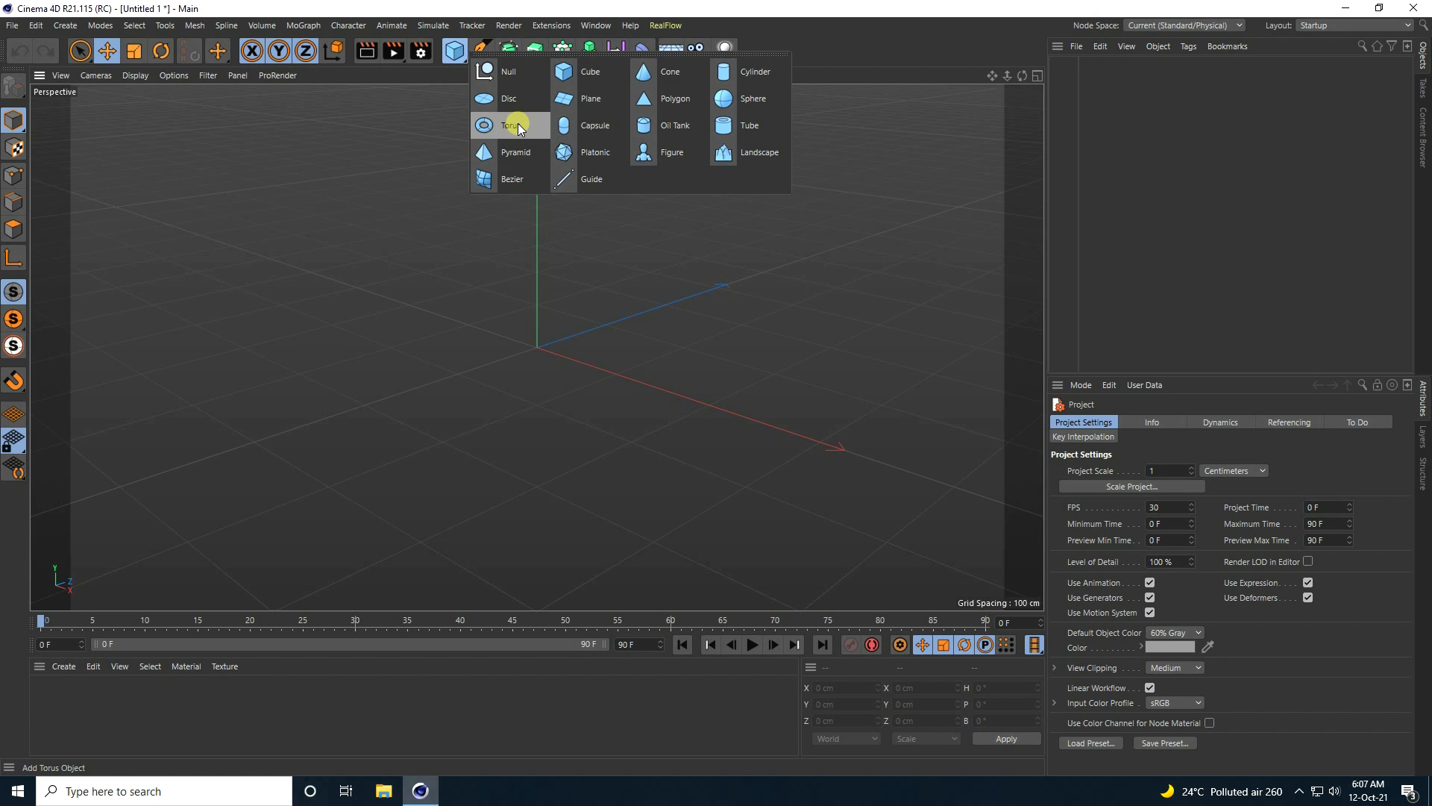
{"action": "left_click", "coordinate": [491, 128]}
{"action": "scroll", "coordinate": [565, 307], "scroll_direction": "up", "scroll_amount": 3}
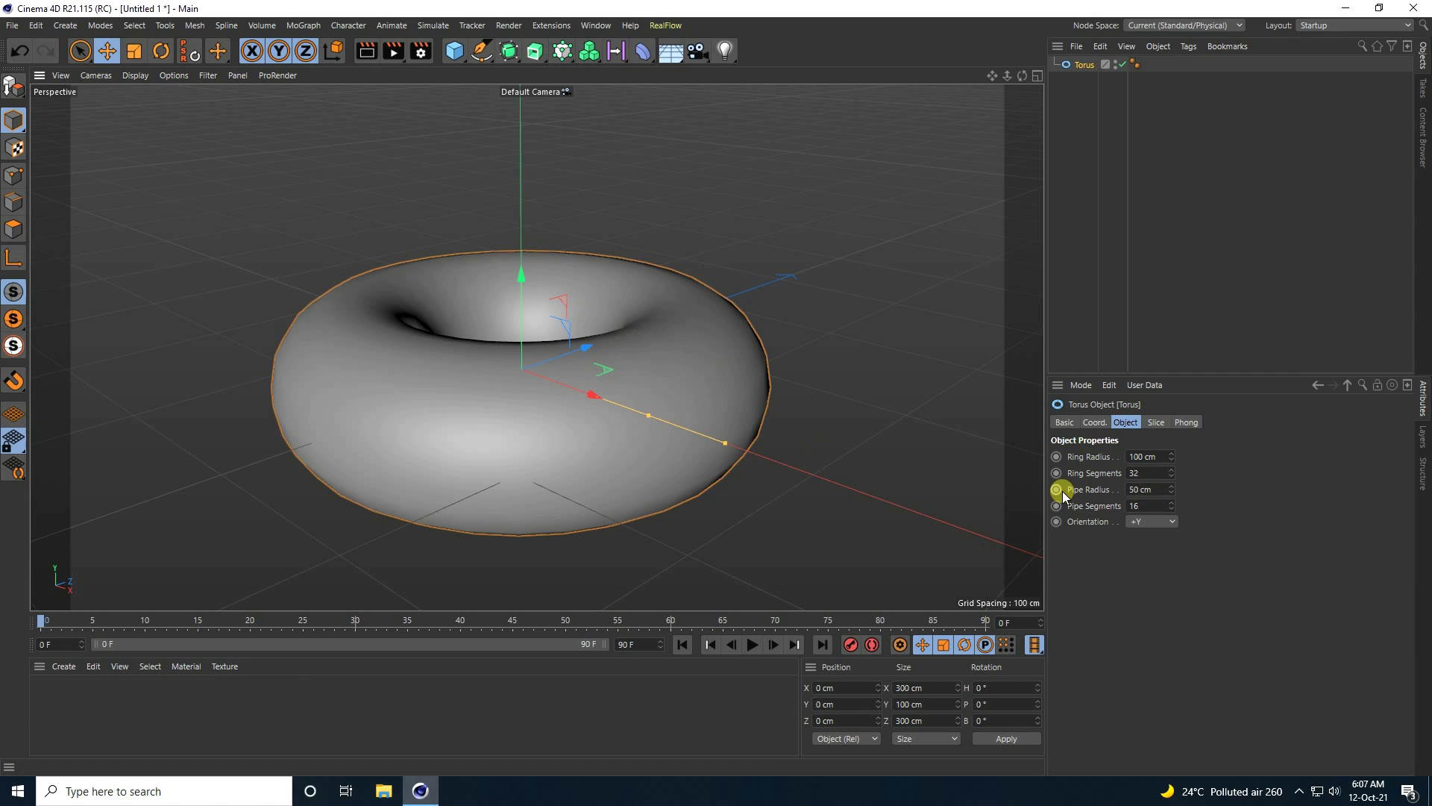
{"action": "left_click", "coordinate": [1171, 493]}
{"action": "left_click_drag", "start_coordinate": [1170, 494], "coordinate": [1171, 491]}
{"action": "scroll", "coordinate": [484, 310], "scroll_direction": "up", "scroll_amount": 3}
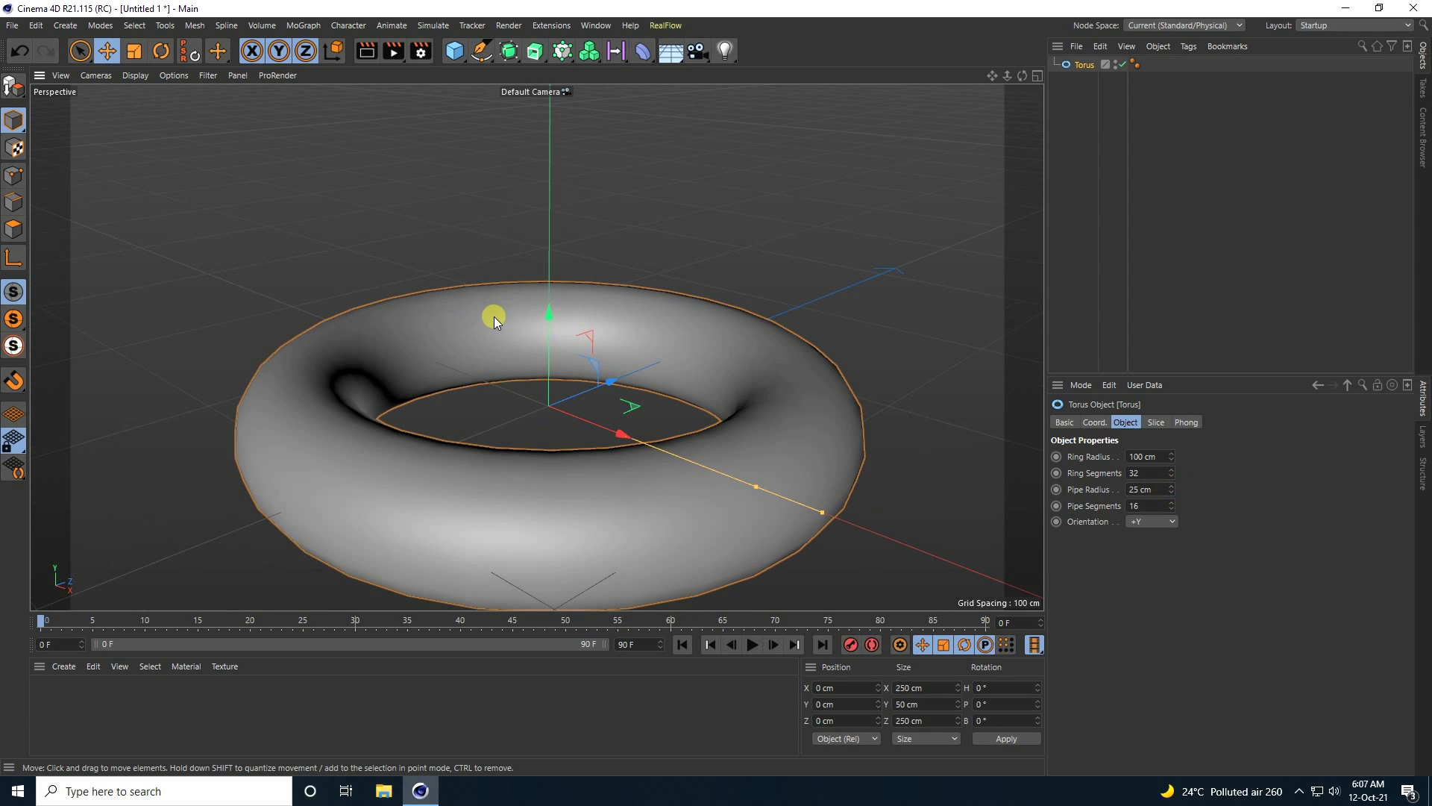
{"action": "left_click_drag", "start_coordinate": [1168, 486], "coordinate": [1171, 487]}
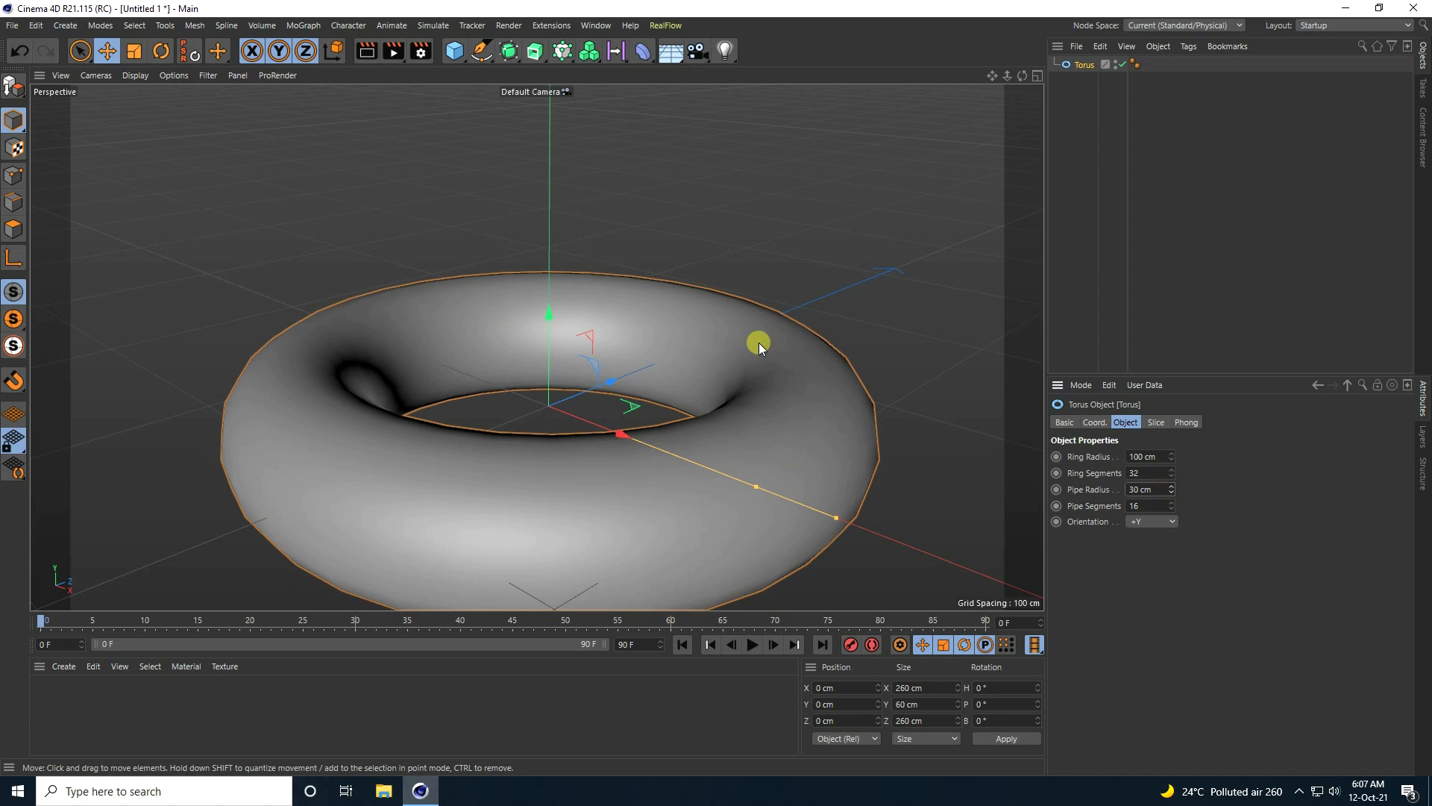
Step: Display mesh lines over the shaded view and give the torus 81 ring segments and 43 pipe segments
{"action": "left_click", "coordinate": [145, 76]}
{"action": "left_click", "coordinate": [168, 116]}
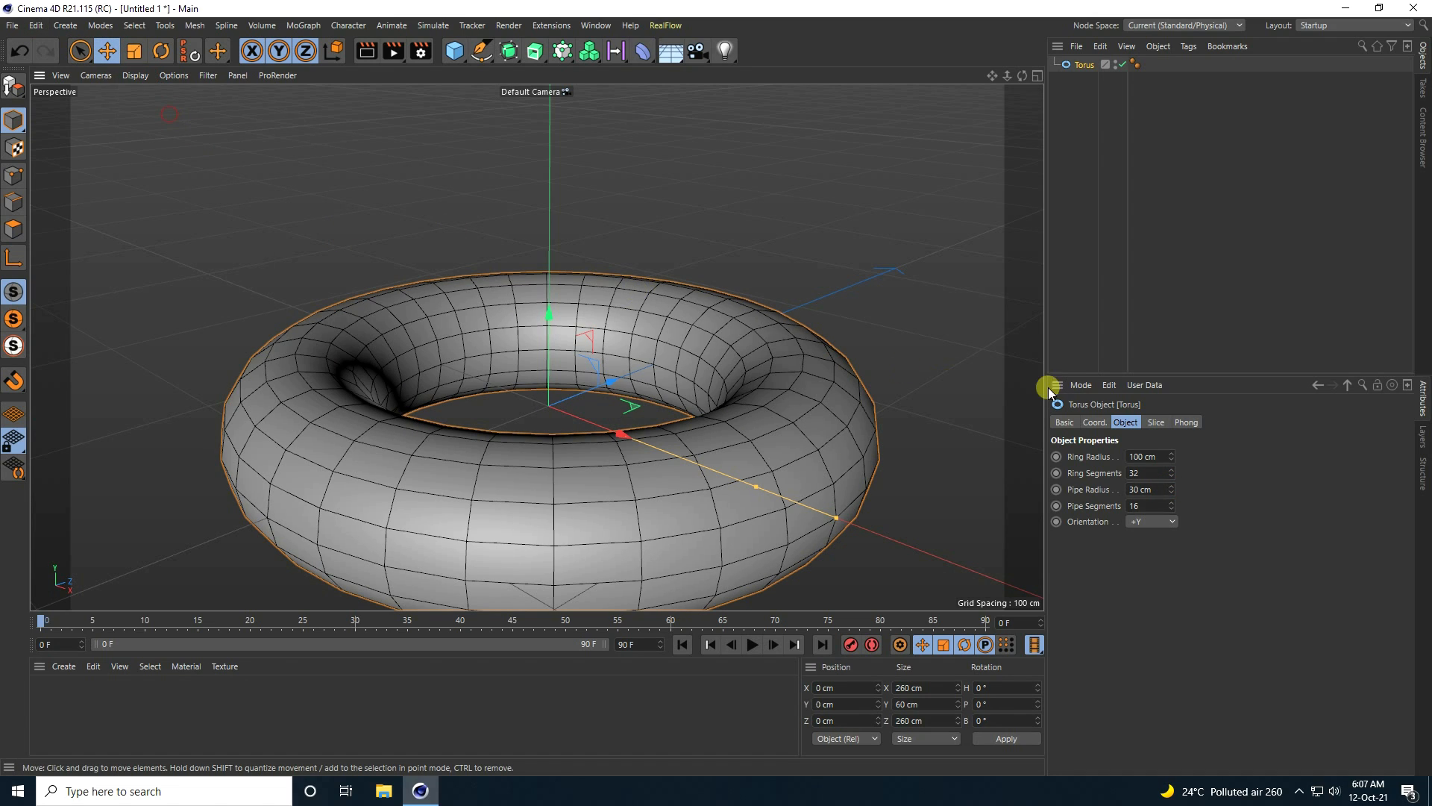
{"action": "left_click_drag", "start_coordinate": [1171, 470], "coordinate": [1171, 470]}
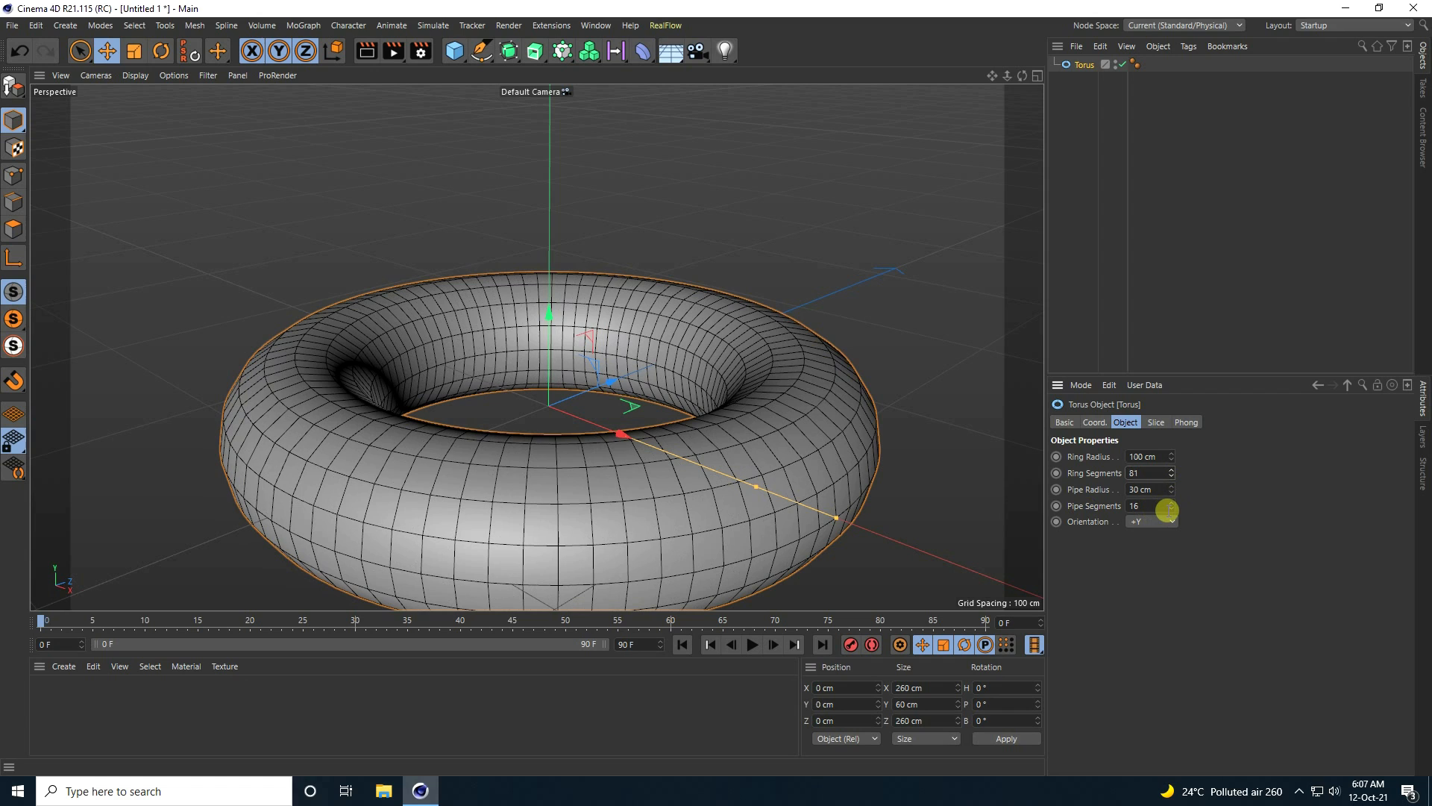
{"action": "left_click_drag", "start_coordinate": [1170, 503], "coordinate": [1170, 504]}
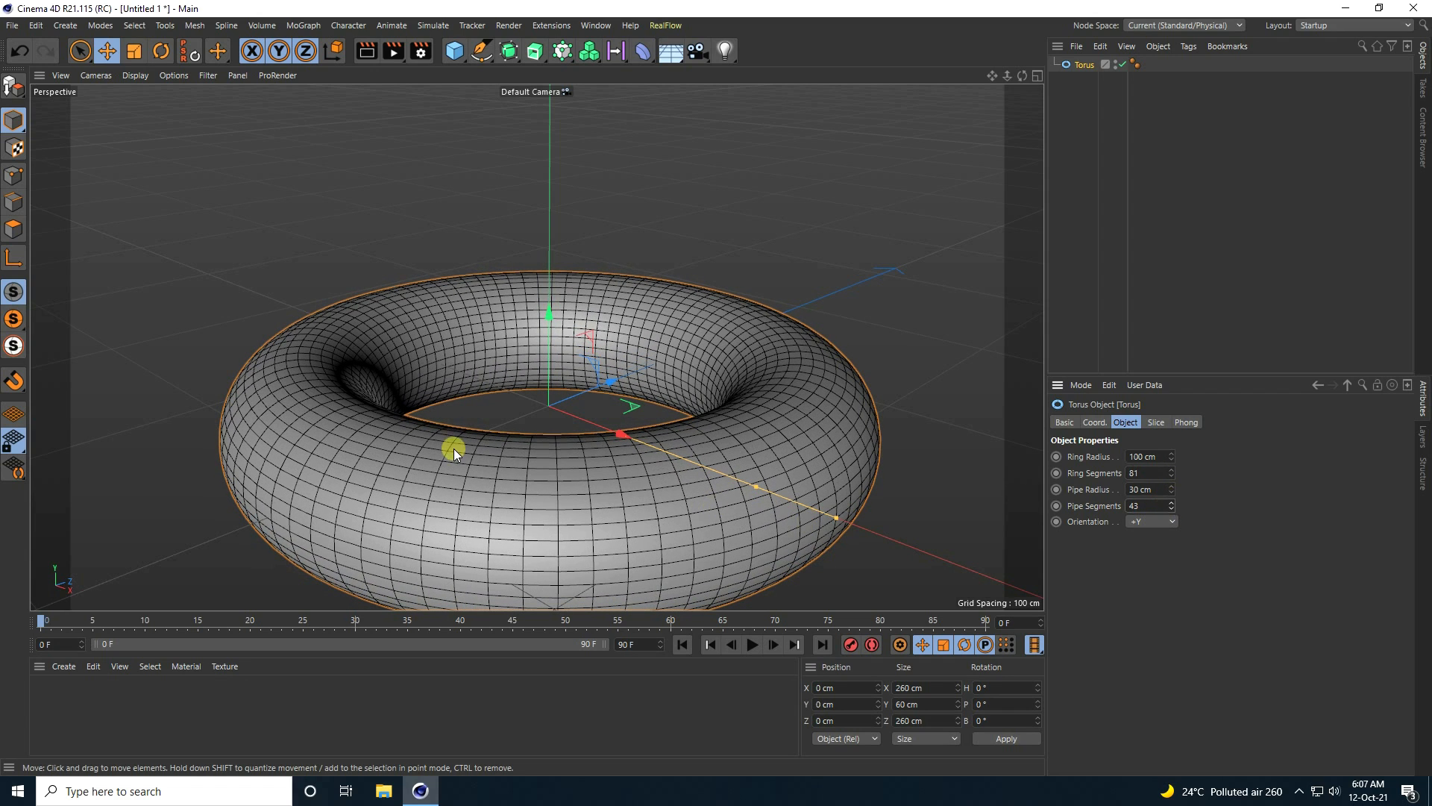
Step: Add a MoGraph Voronoi Fracture object and make the torus its child
{"action": "scroll", "coordinate": [451, 293], "scroll_direction": "down", "scroll_amount": 3}
{"action": "scroll", "coordinate": [452, 300], "scroll_direction": "down", "scroll_amount": 2}
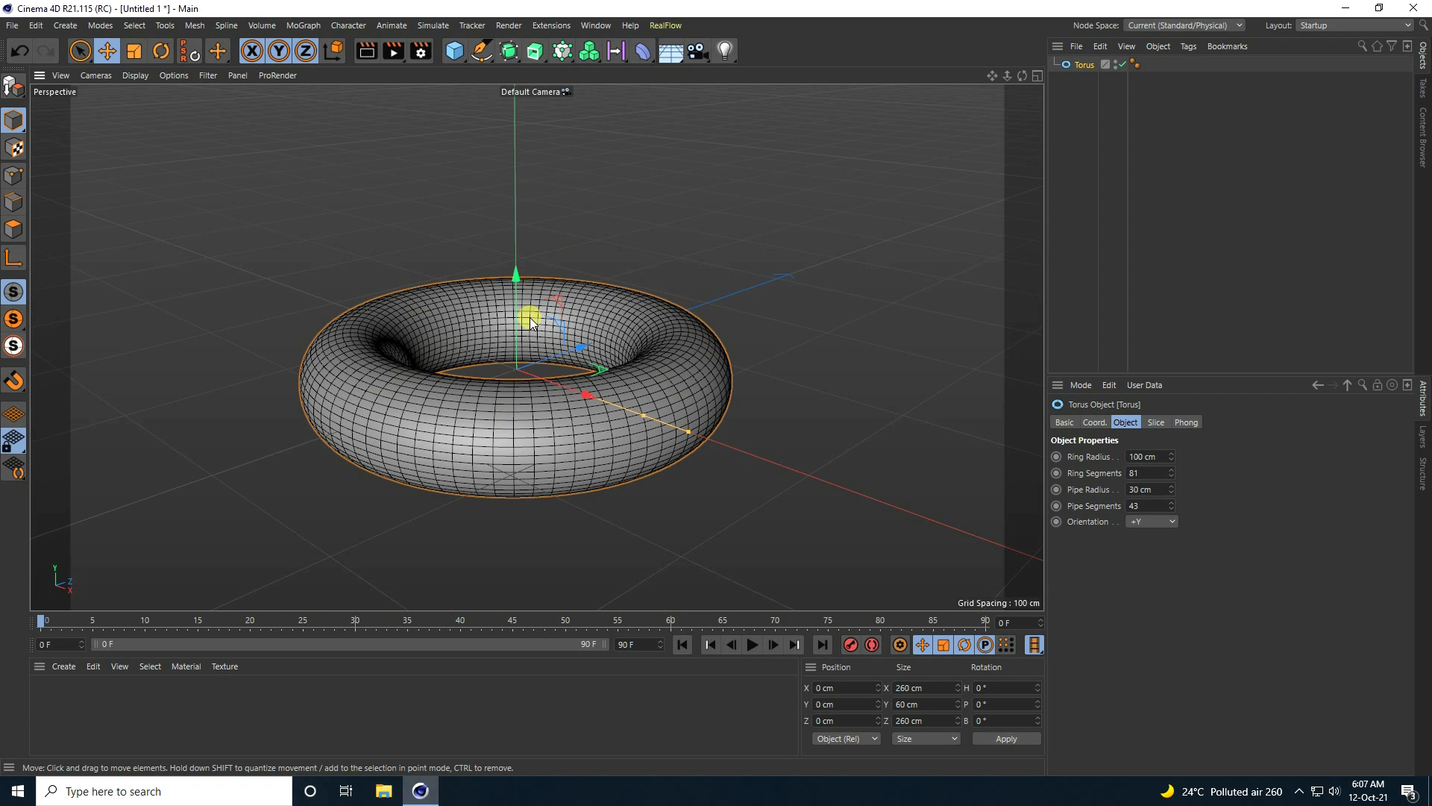
{"action": "scroll", "coordinate": [495, 374], "scroll_direction": "up", "scroll_amount": 3}
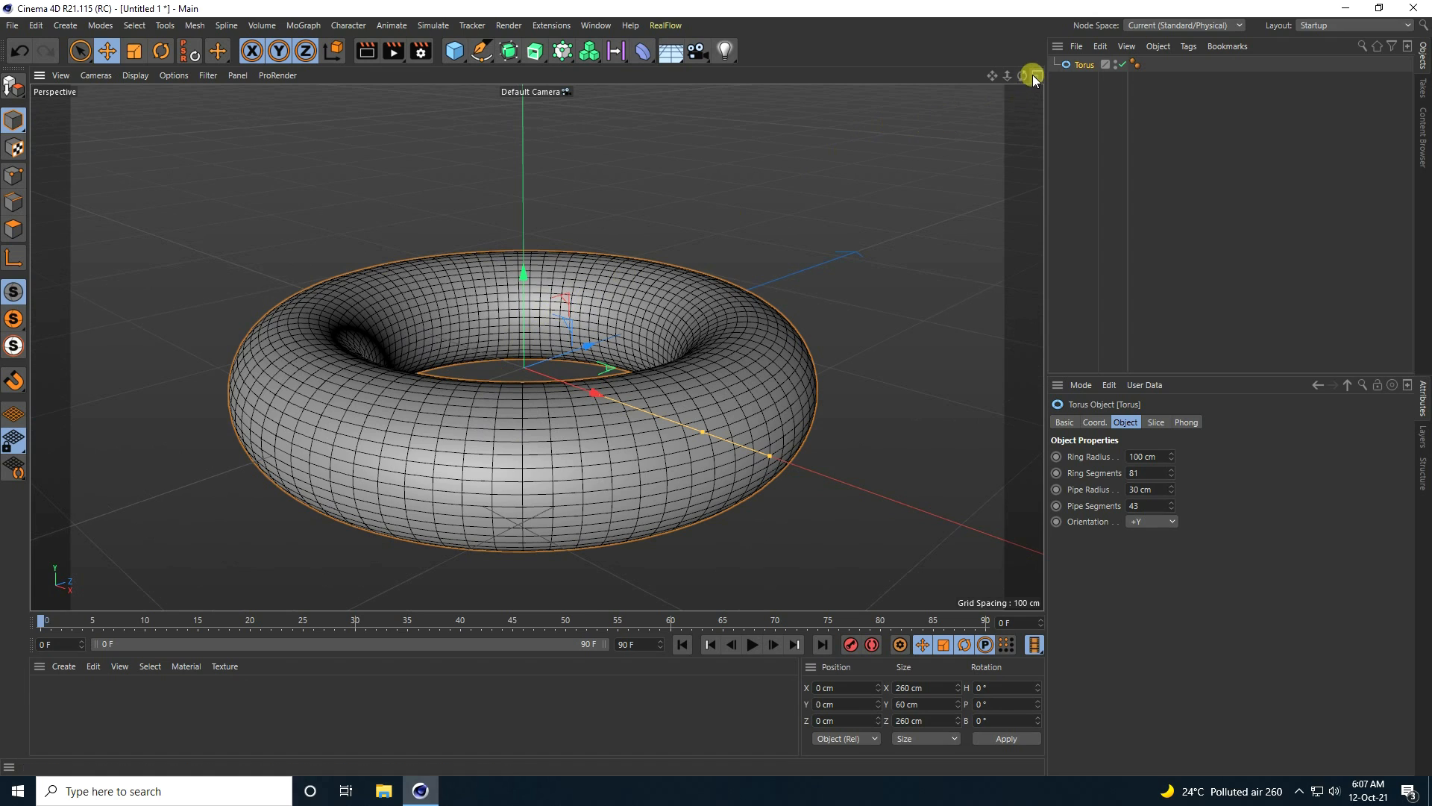
{"action": "left_click_drag", "start_coordinate": [1022, 75], "coordinate": [716, 387]}
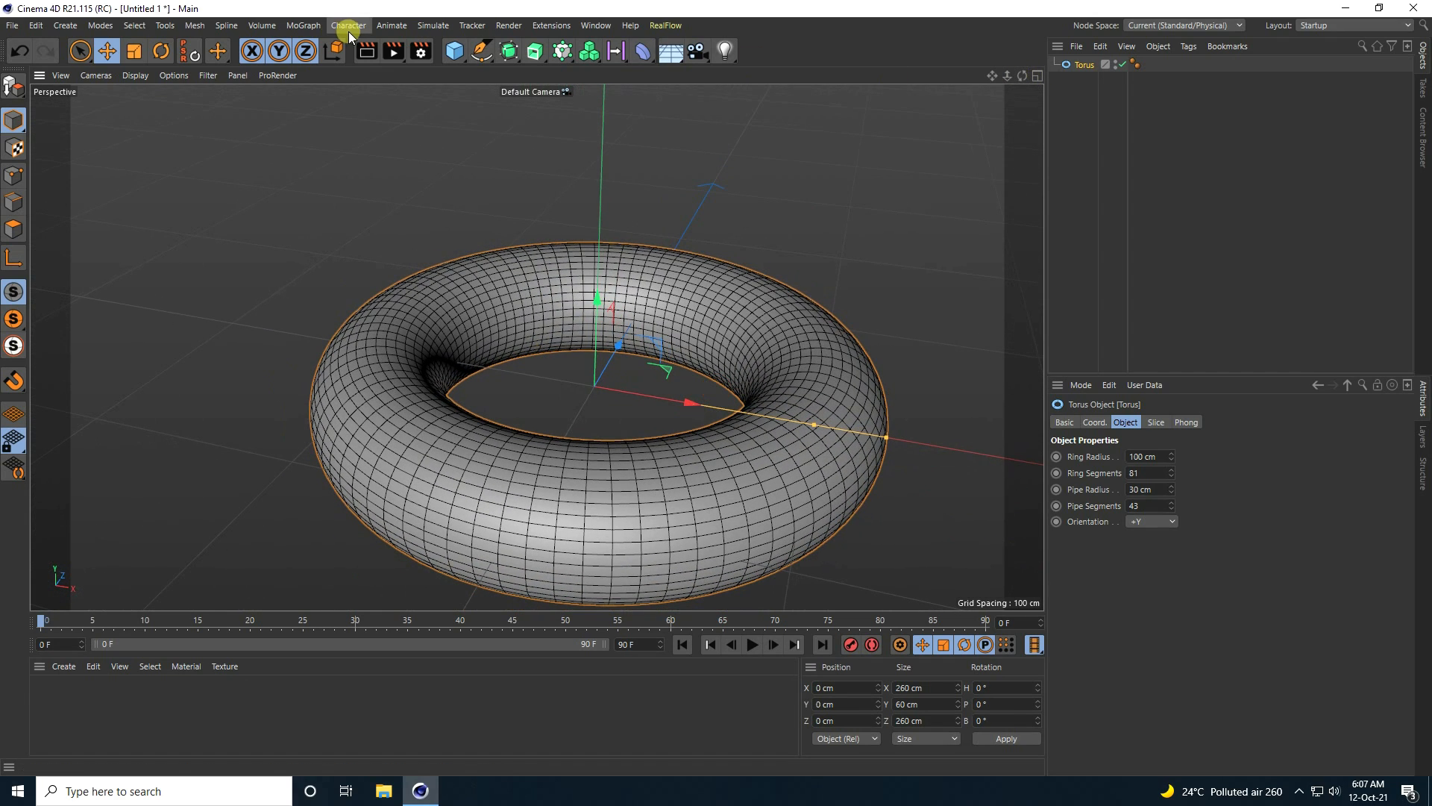
{"action": "left_click", "coordinate": [302, 26]}
{"action": "left_click", "coordinate": [321, 119]}
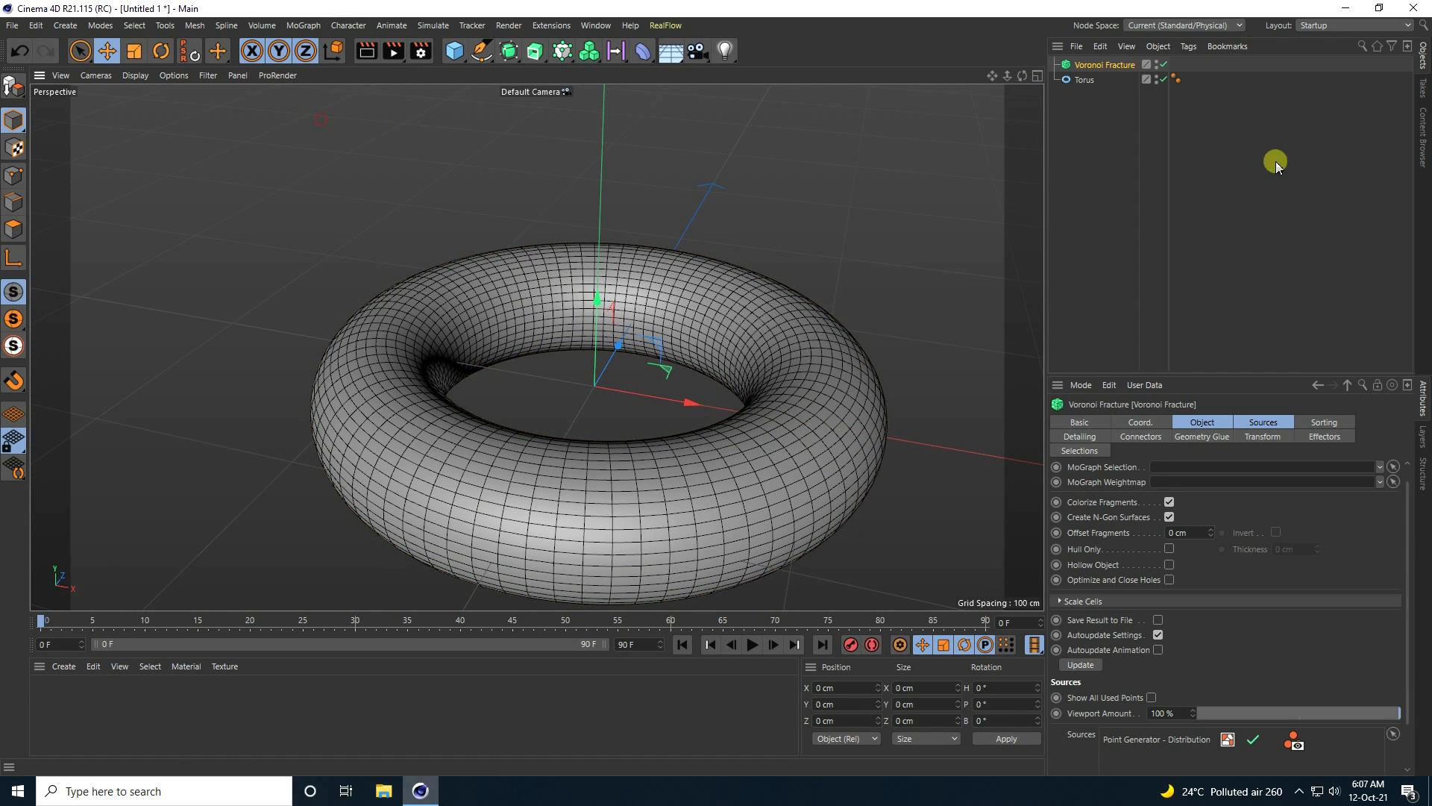
{"action": "left_click", "coordinate": [1083, 82]}
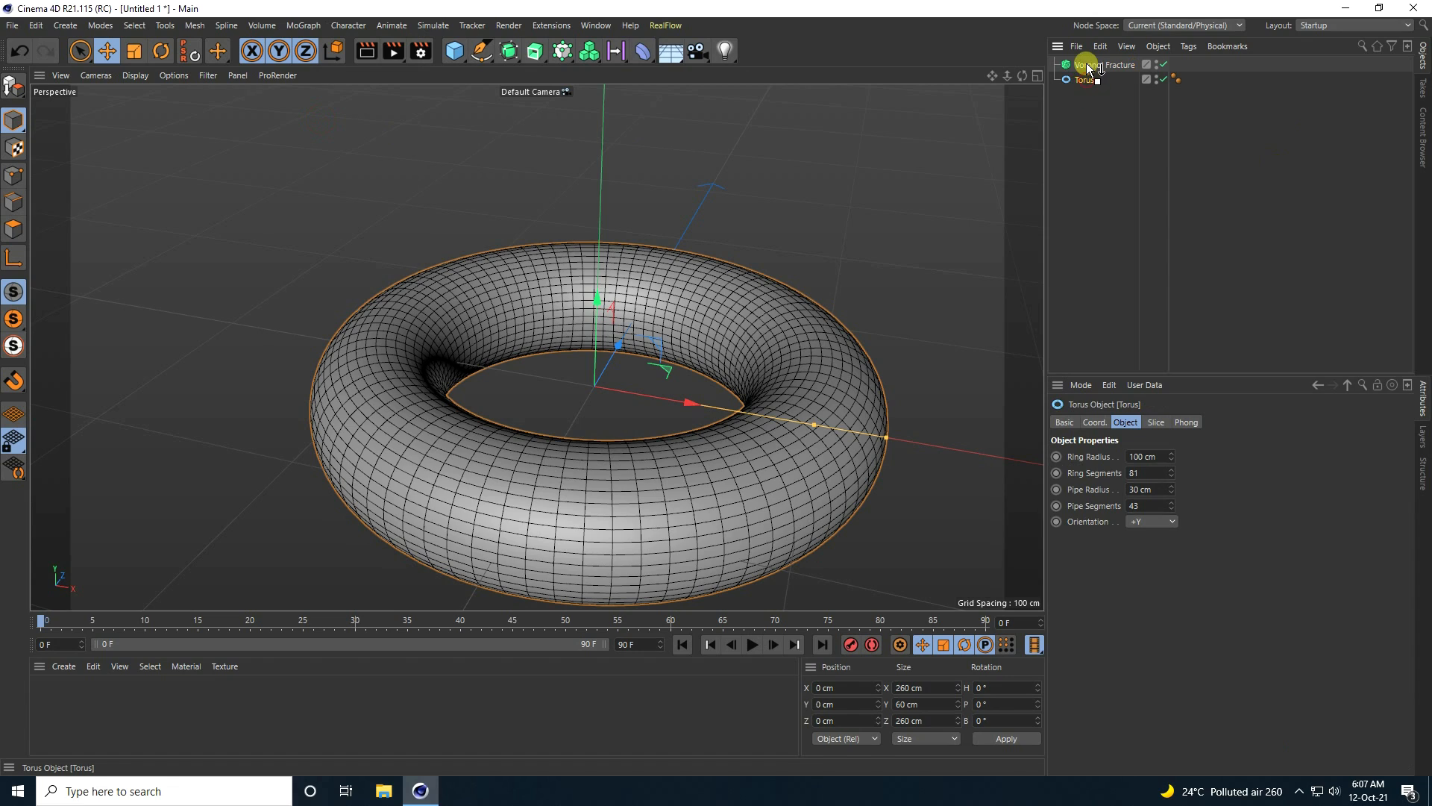
{"action": "left_click_drag", "start_coordinate": [1086, 62], "coordinate": [1087, 65]}
Step: Set the Voronoi Fracture's point generator distribution to 1000 points and hide the generator points in the viewport
{"action": "left_click", "coordinate": [1089, 65]}
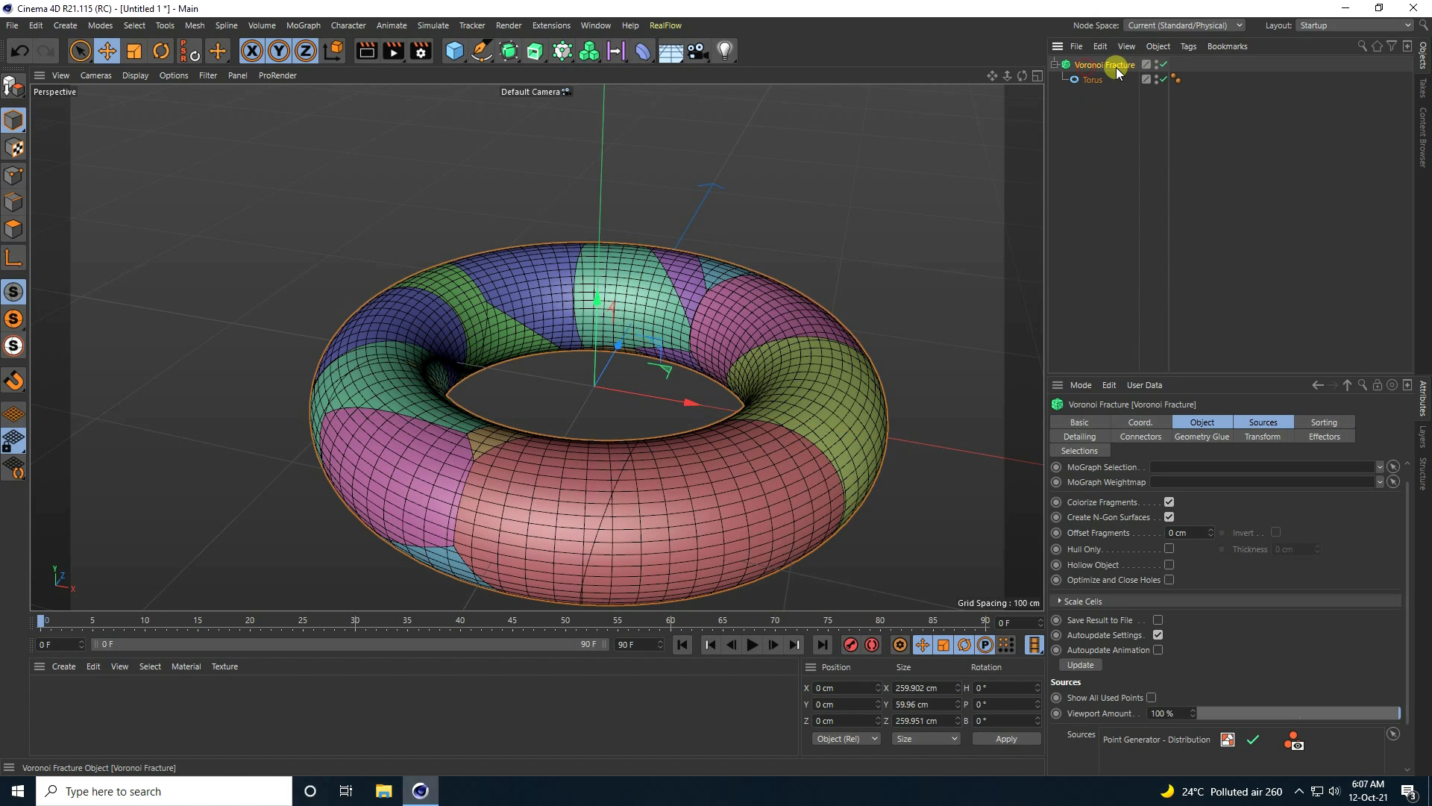
{"action": "left_click", "coordinate": [1261, 422]}
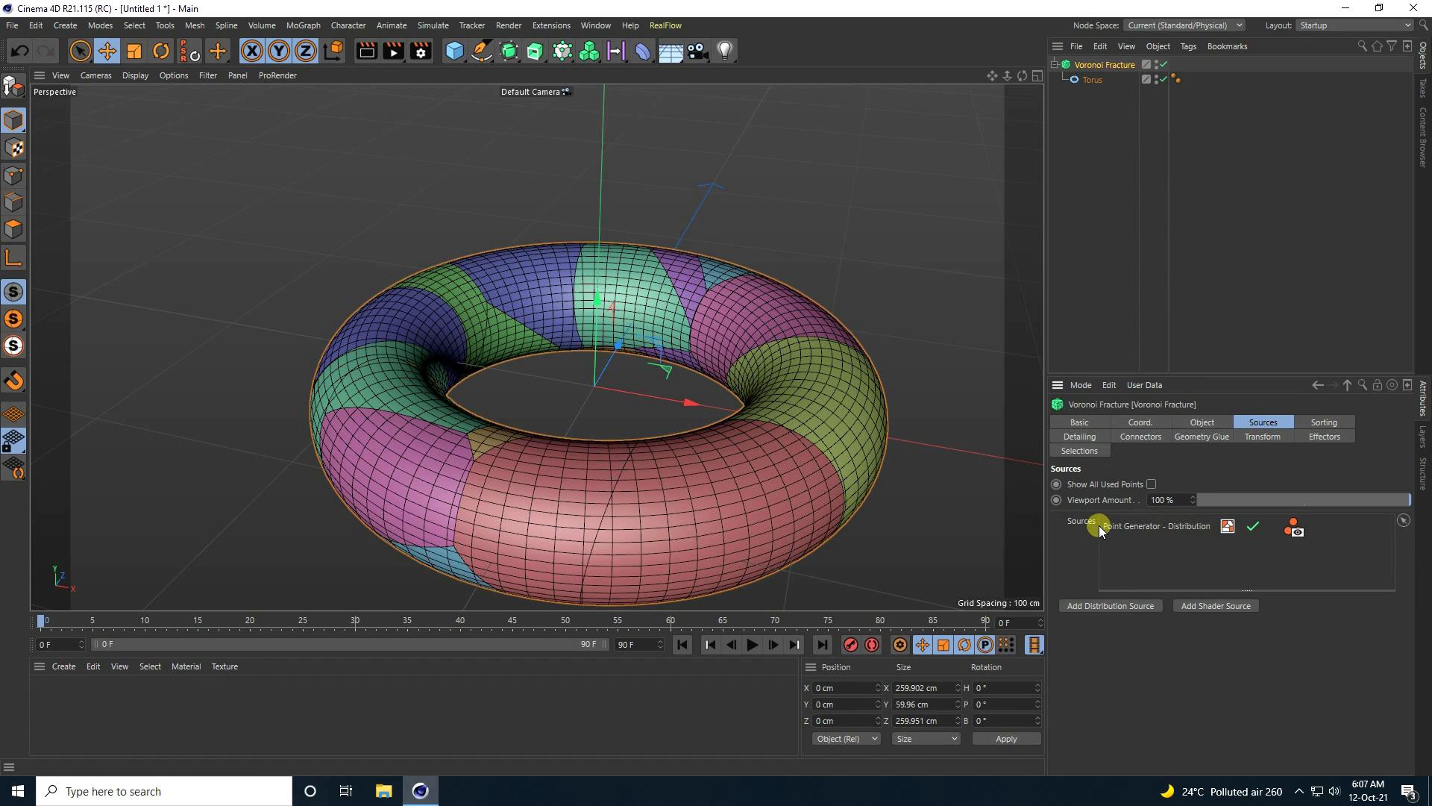
{"action": "left_click", "coordinate": [1139, 528]}
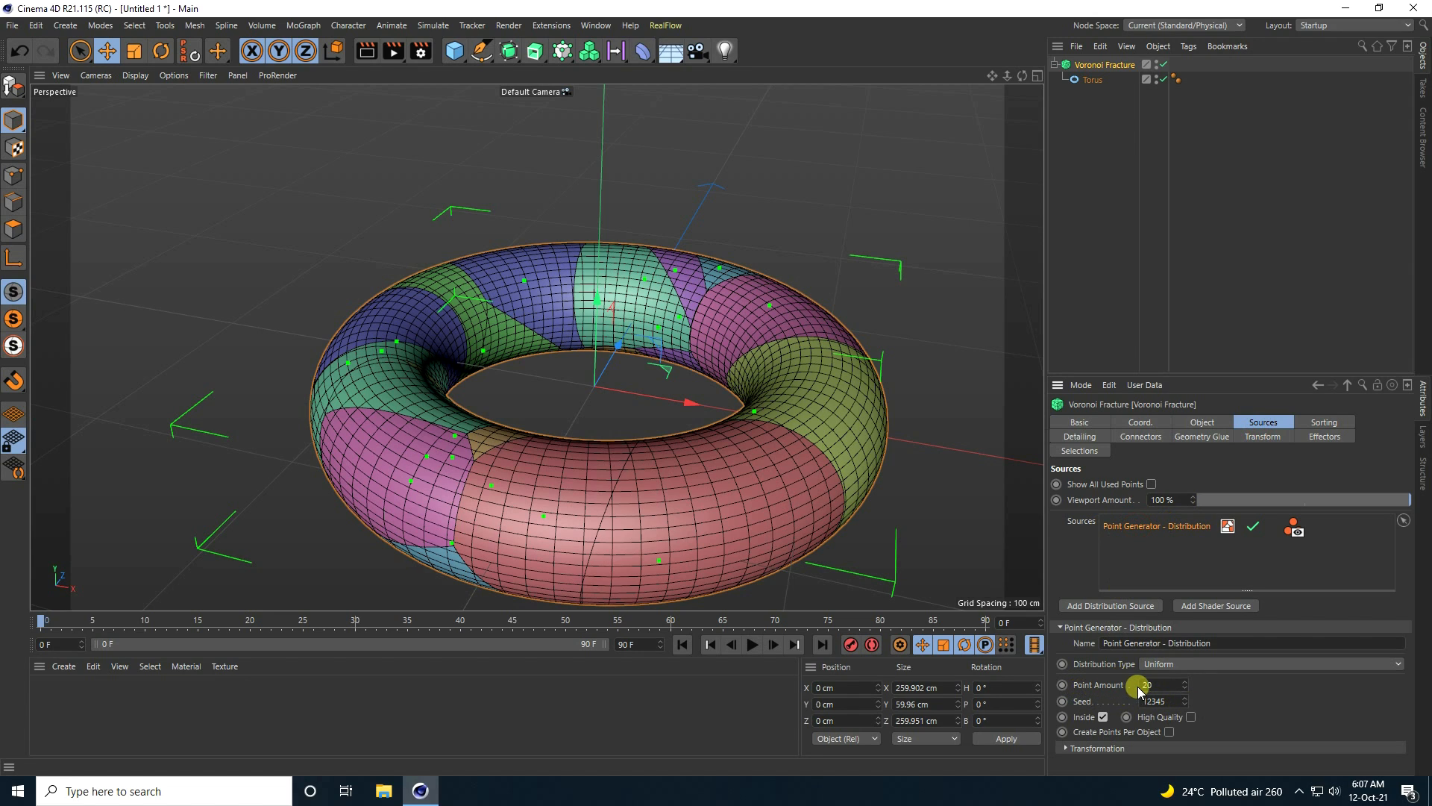
{"action": "left_click", "coordinate": [1162, 685]}
{"action": "type", "text": "1000"}
{"action": "key", "text": "Return"}
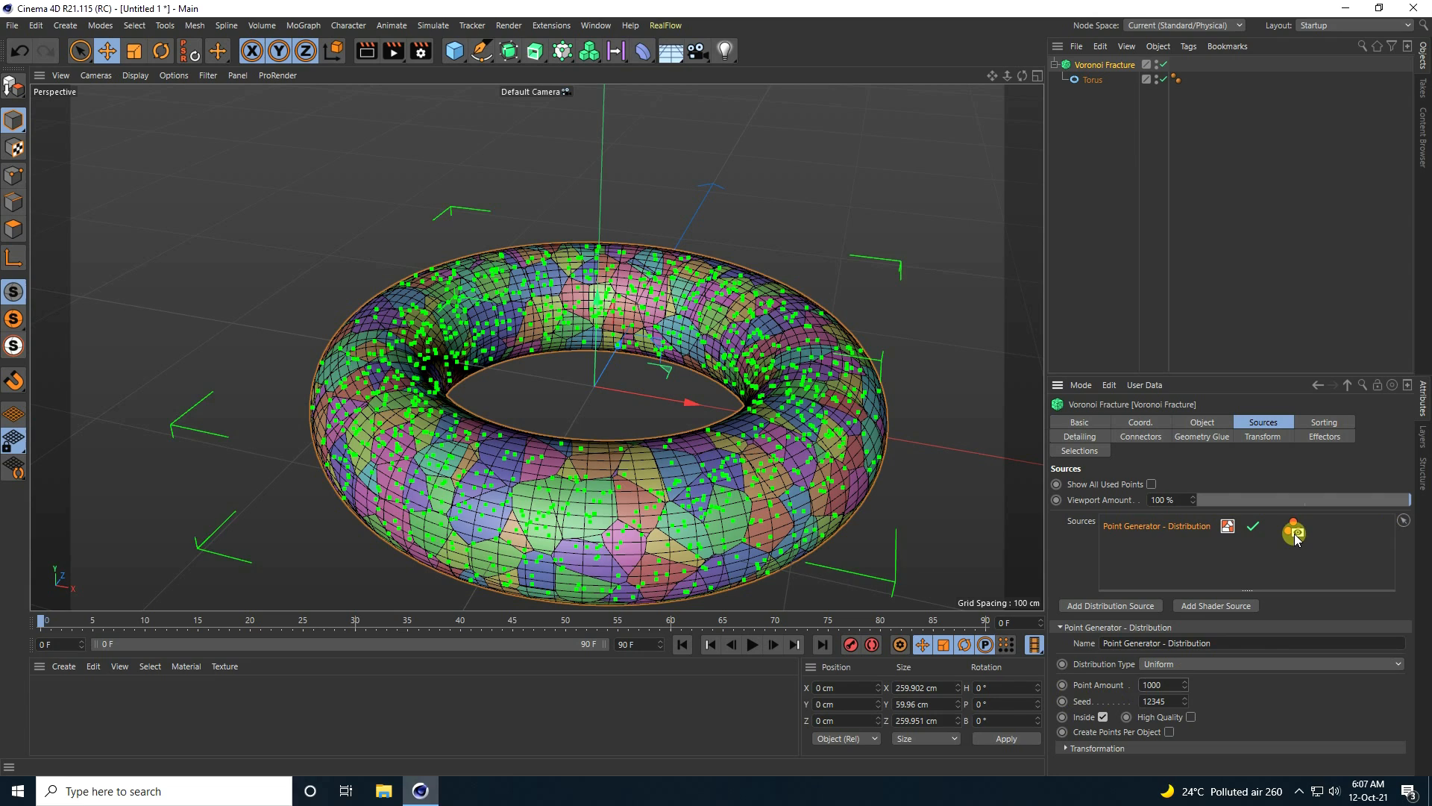
{"action": "left_click", "coordinate": [1294, 532]}
Step: Add a null object, place the Voronoi Fracture inside it and expand its hierarchy
{"action": "scroll", "coordinate": [281, 368], "scroll_direction": "down", "scroll_amount": 2}
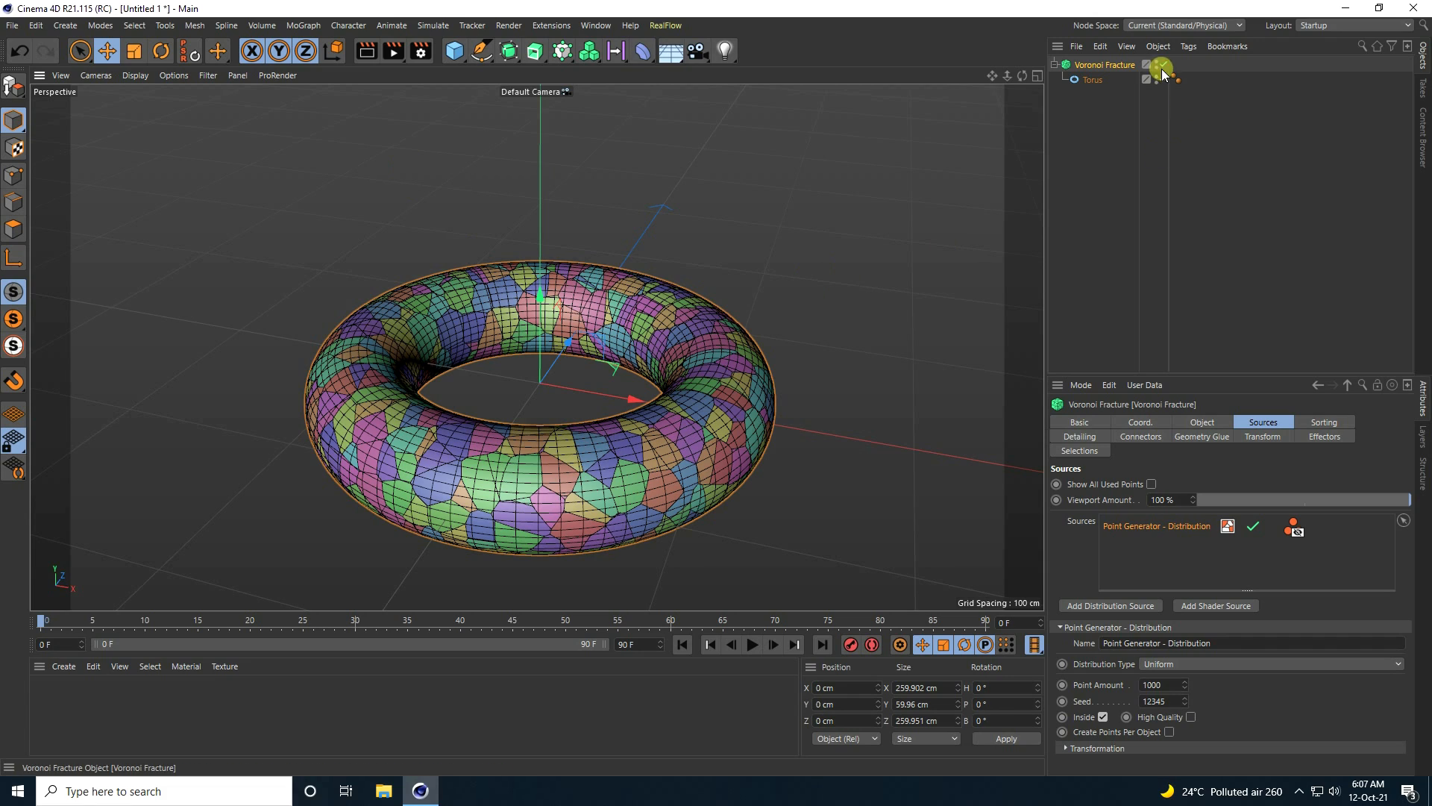
{"action": "left_click_drag", "start_coordinate": [445, 54], "coordinate": [489, 70]}
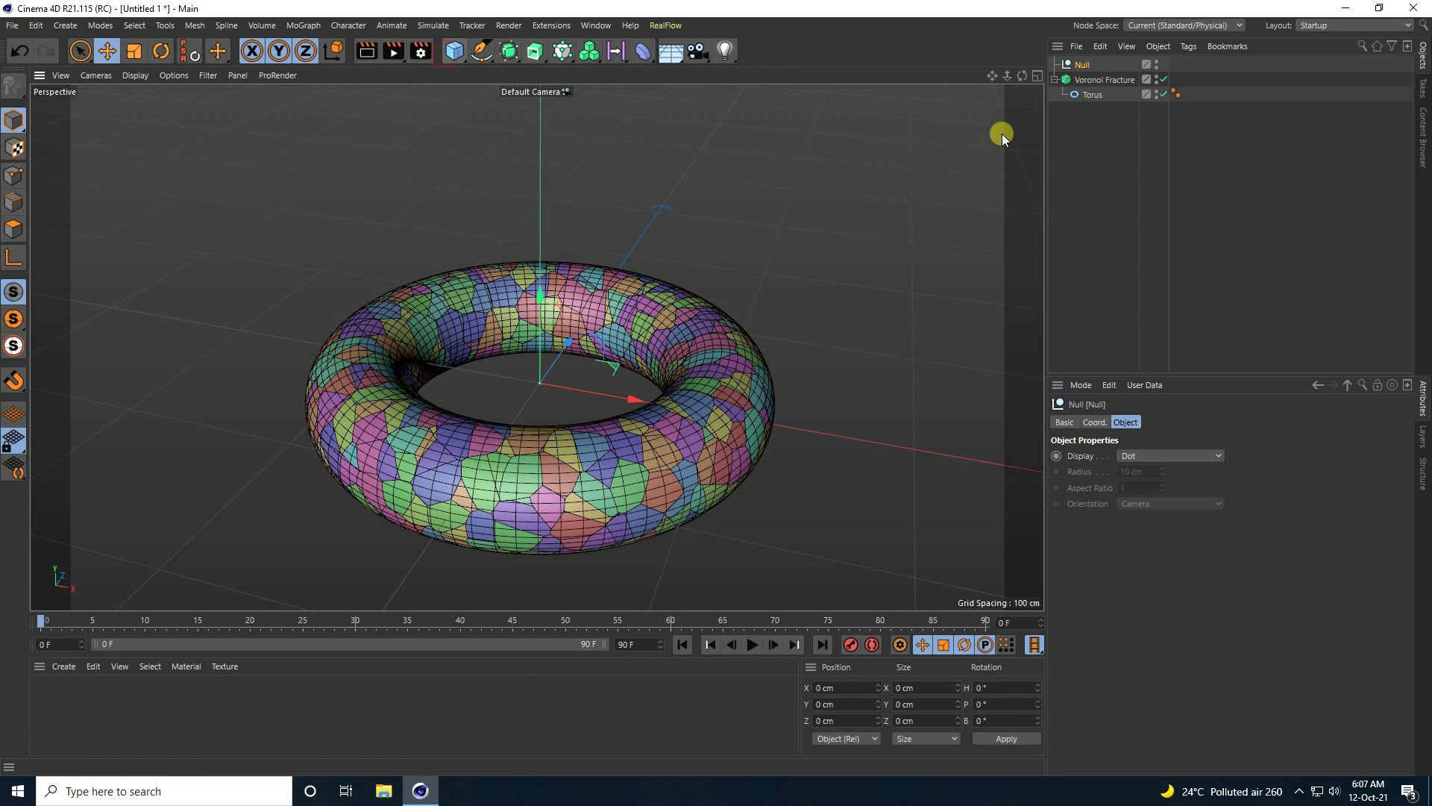
{"action": "left_click", "coordinate": [1096, 80]}
{"action": "mouse_move", "coordinate": [1094, 84]}
{"action": "left_mouse_down"}
{"action": "mouse_move", "coordinate": [1070, 57]}
{"action": "mouse_move", "coordinate": [1041, 62]}
{"action": "mouse_move", "coordinate": [1074, 64]}
{"action": "left_mouse_up"}
{"action": "left_click", "coordinate": [1077, 64]}
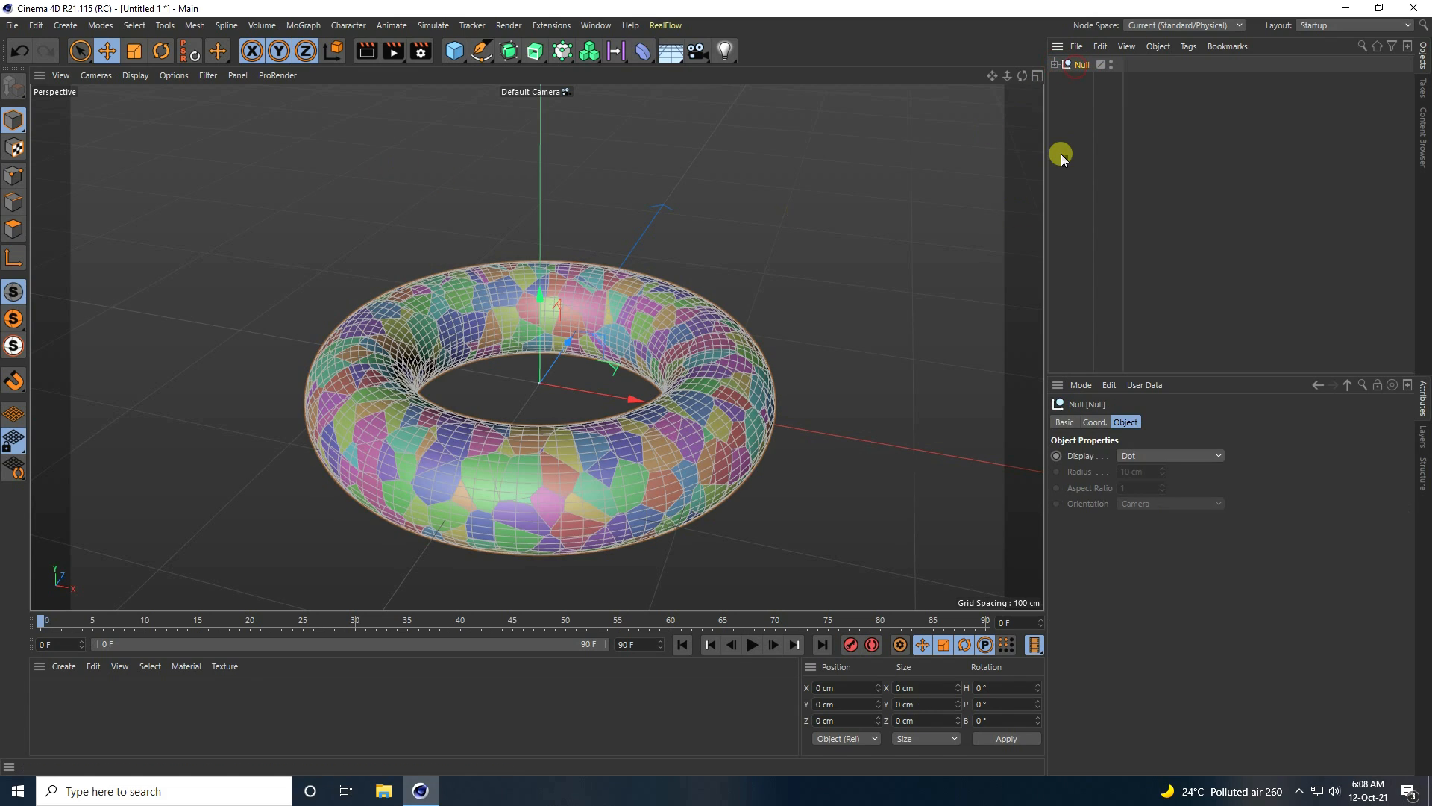
{"action": "left_click", "coordinate": [1054, 64]}
Step: Add a Plain effector to the Voronoi Fracture and disable the effector's position transform
{"action": "left_click", "coordinate": [1076, 82]}
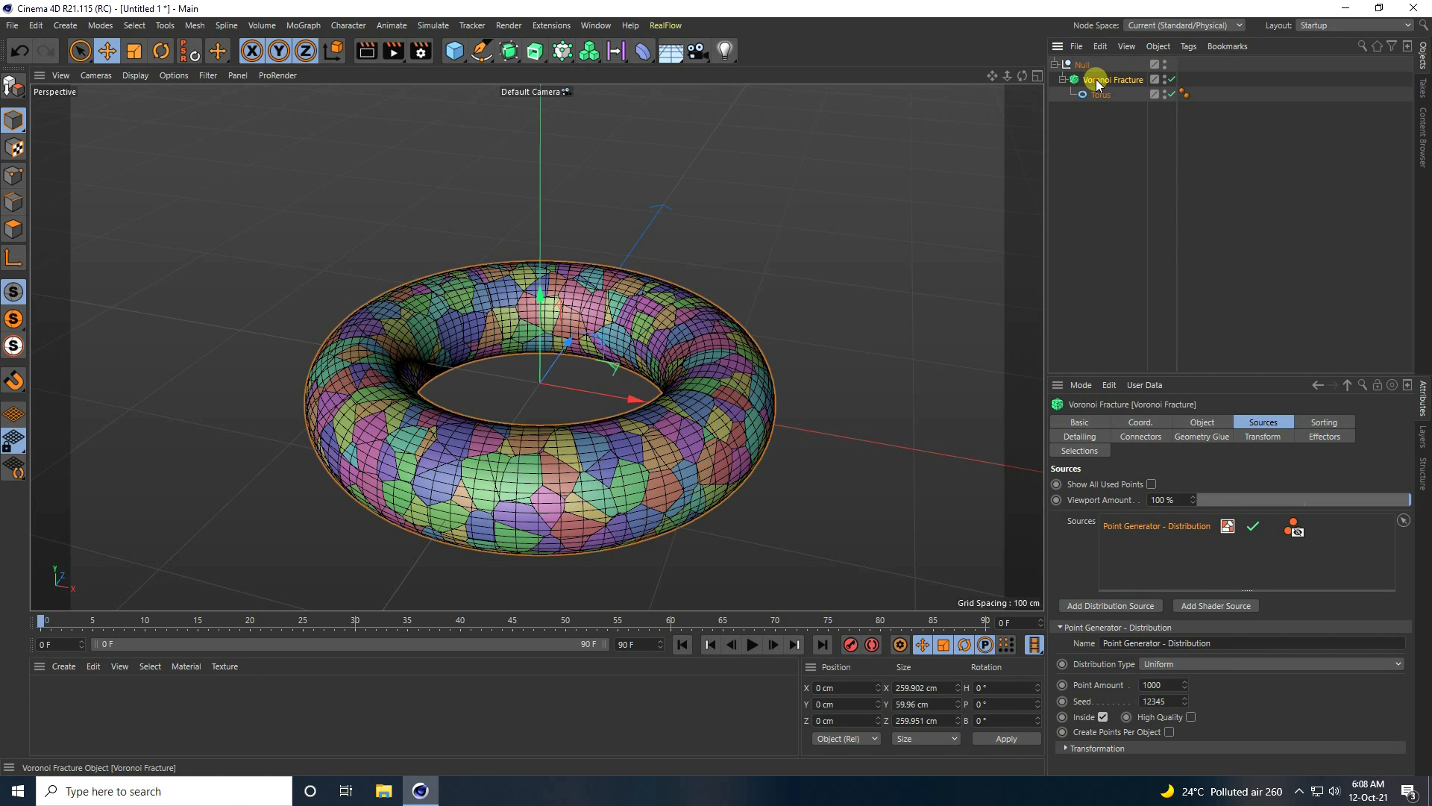
{"action": "left_click", "coordinate": [303, 25]}
{"action": "mouse_move", "coordinate": [358, 49]}
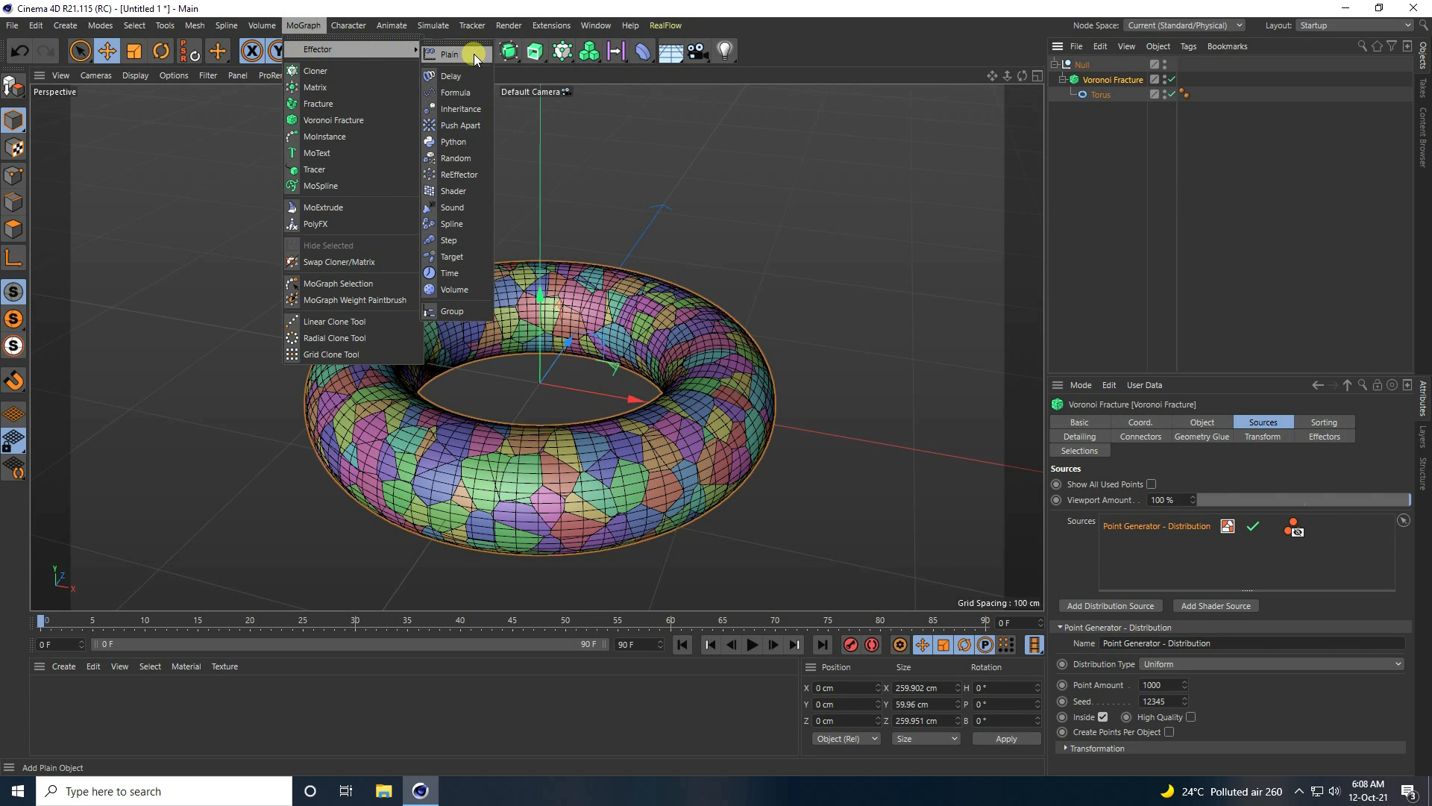
{"action": "left_click", "coordinate": [455, 54]}
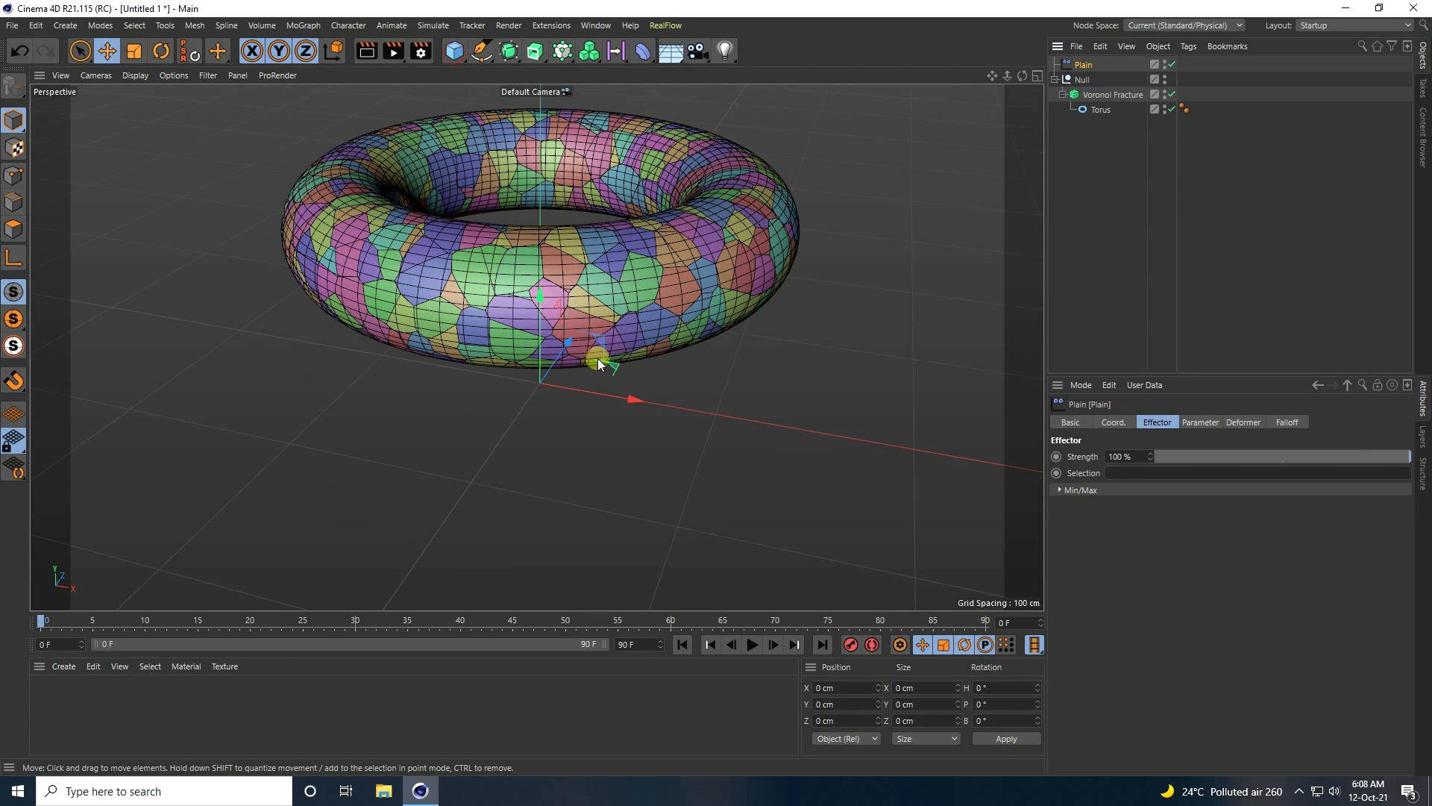
{"action": "left_click", "coordinate": [1191, 422]}
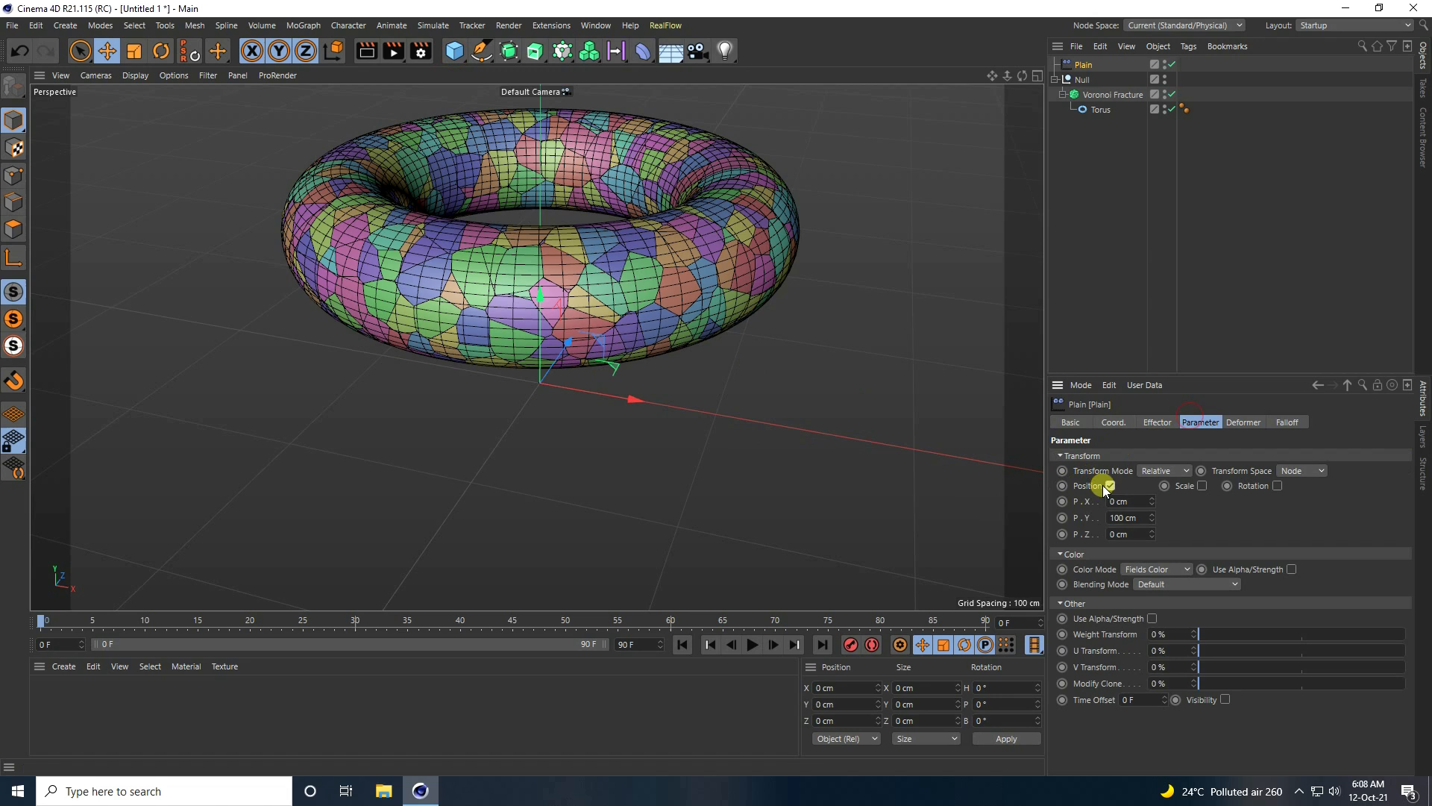
{"action": "left_click", "coordinate": [1110, 486]}
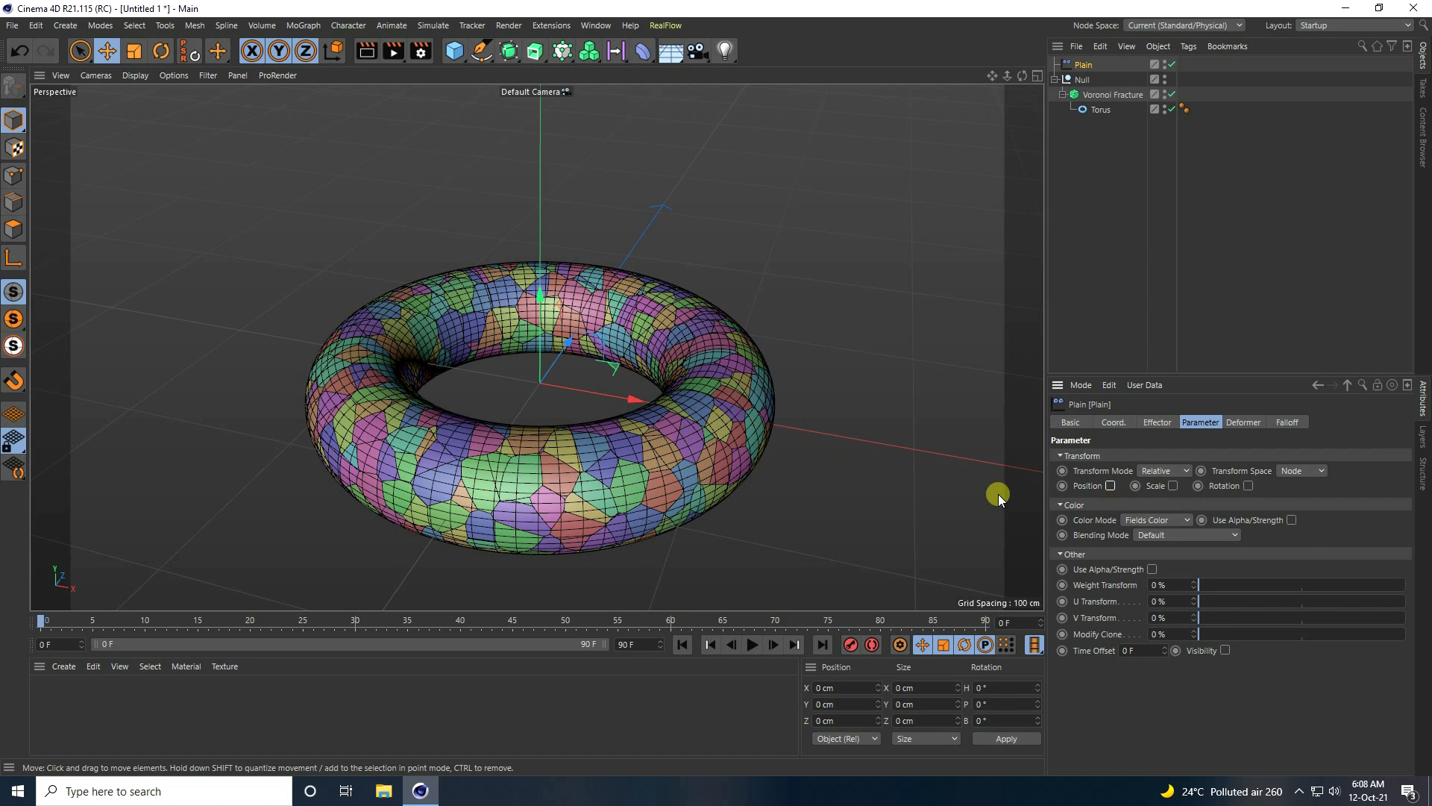
Step: Add a Spherical Field to the Plain effector's falloff
{"action": "left_click", "coordinate": [1288, 422]}
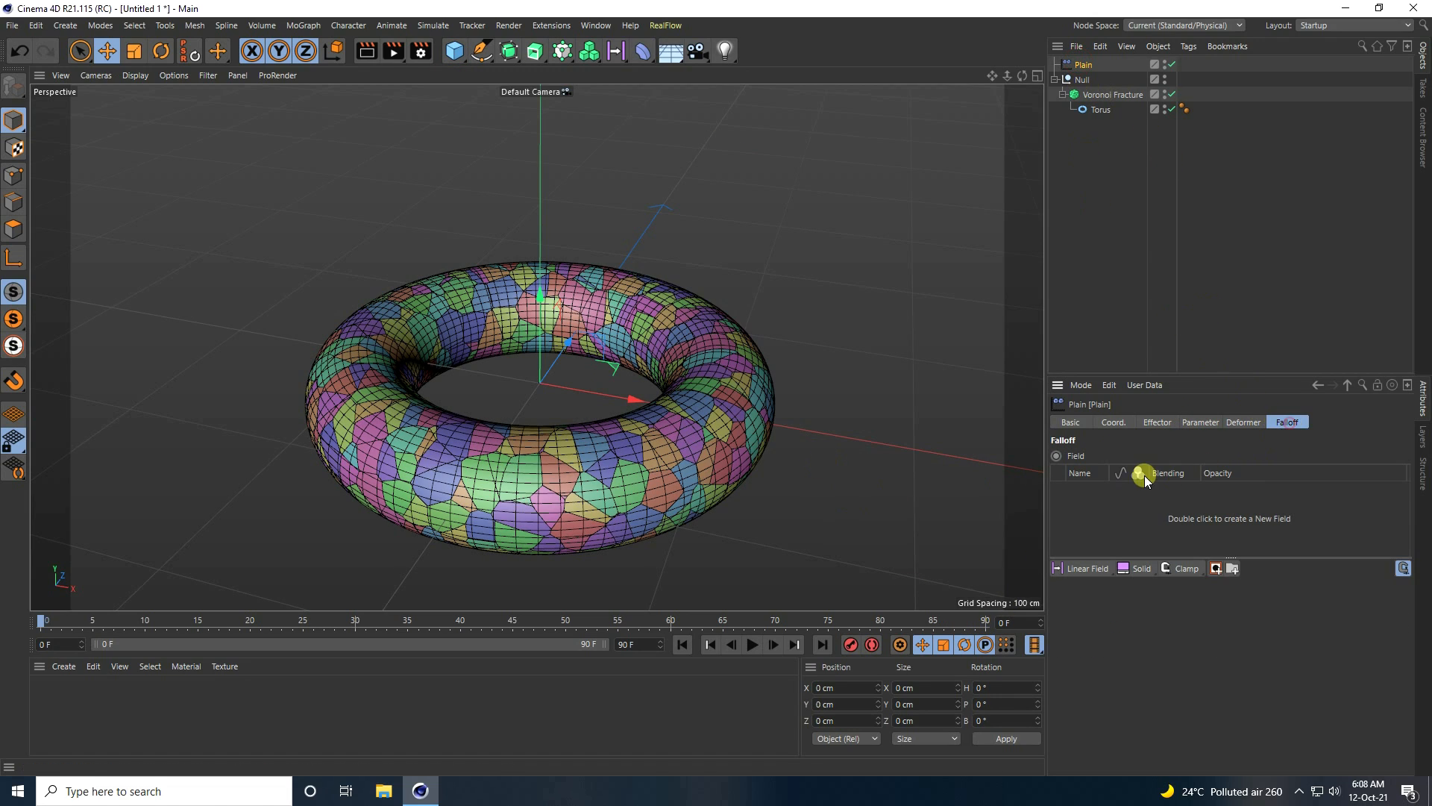
{"action": "left_click", "coordinate": [1107, 570]}
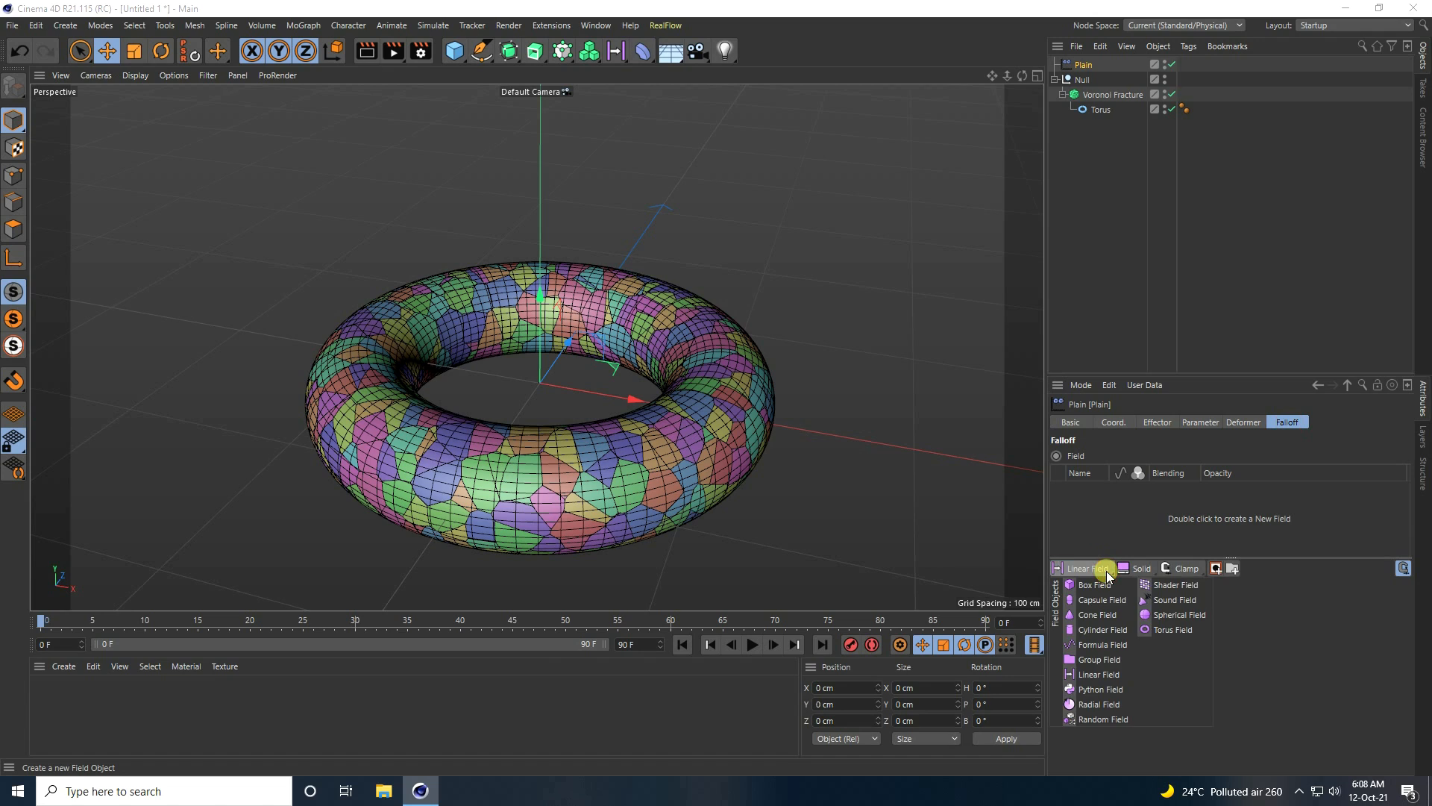
{"action": "left_click", "coordinate": [1180, 615]}
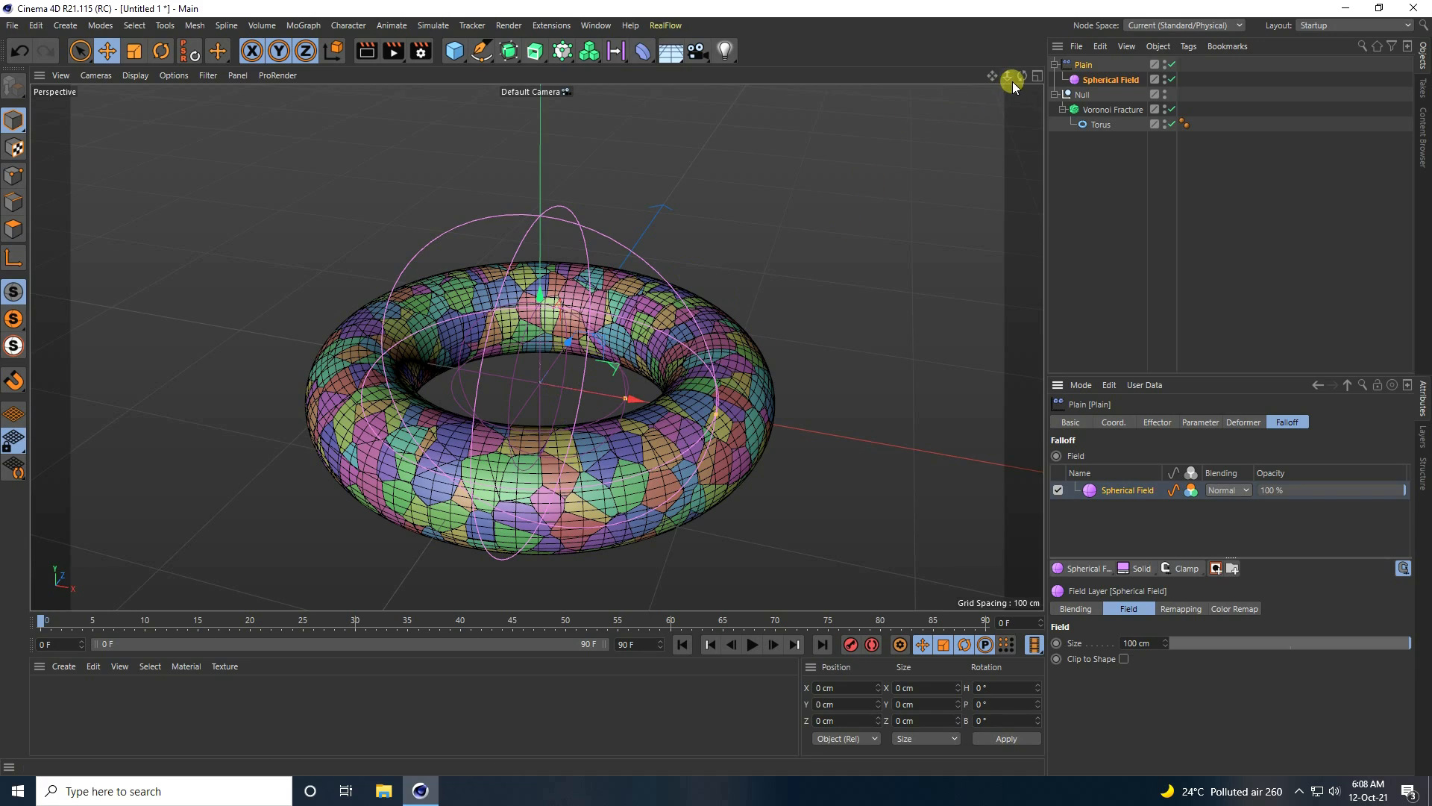
Step: Set the Spherical Field's Z position to -100 cm
{"action": "mouse_move", "coordinate": [1017, 77]}
{"action": "left_mouse_down"}
{"action": "mouse_move", "coordinate": [714, 387]}
{"action": "mouse_move", "coordinate": [1017, 76]}
{"action": "left_mouse_up"}
{"action": "left_click", "coordinate": [1102, 80]}
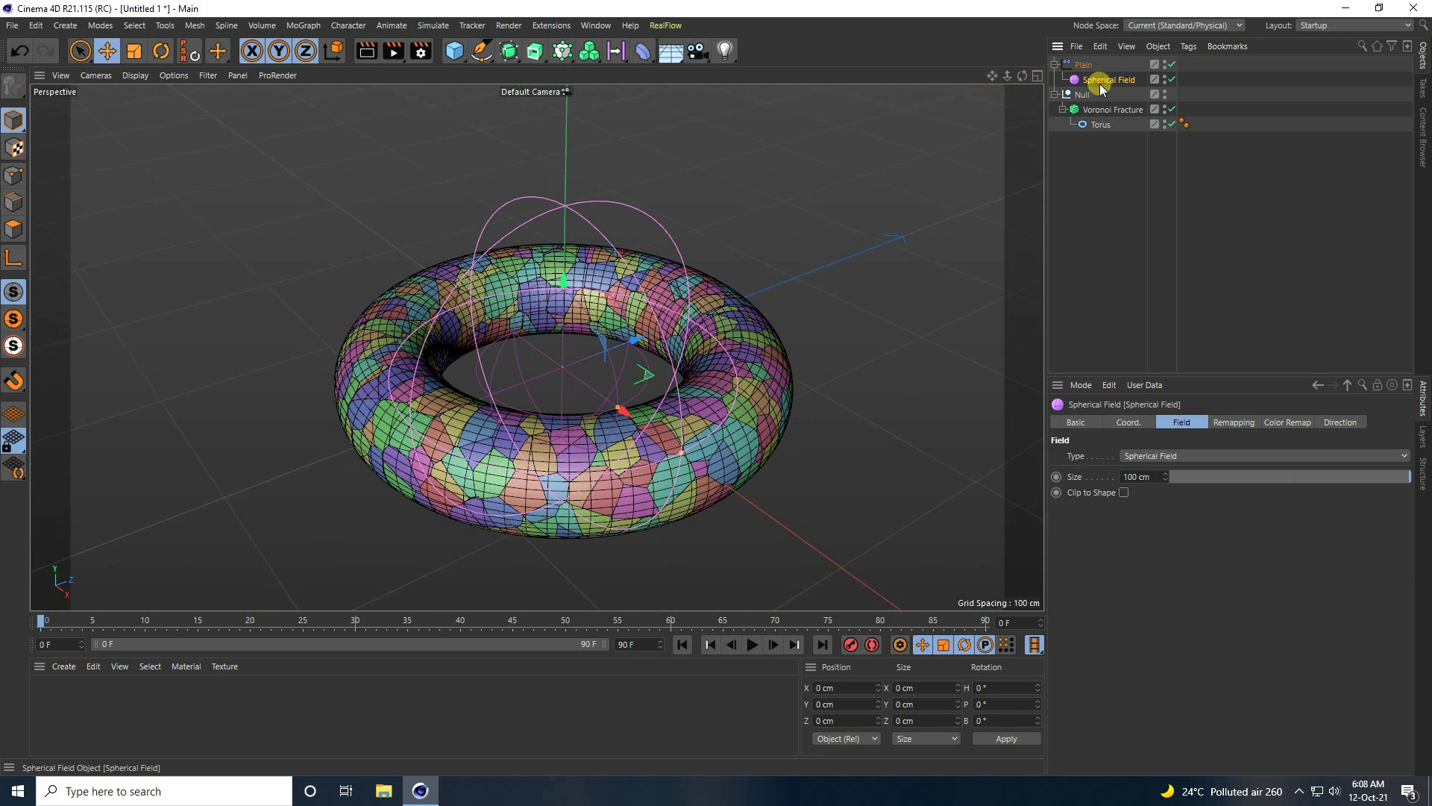
{"action": "left_click", "coordinate": [1126, 423]}
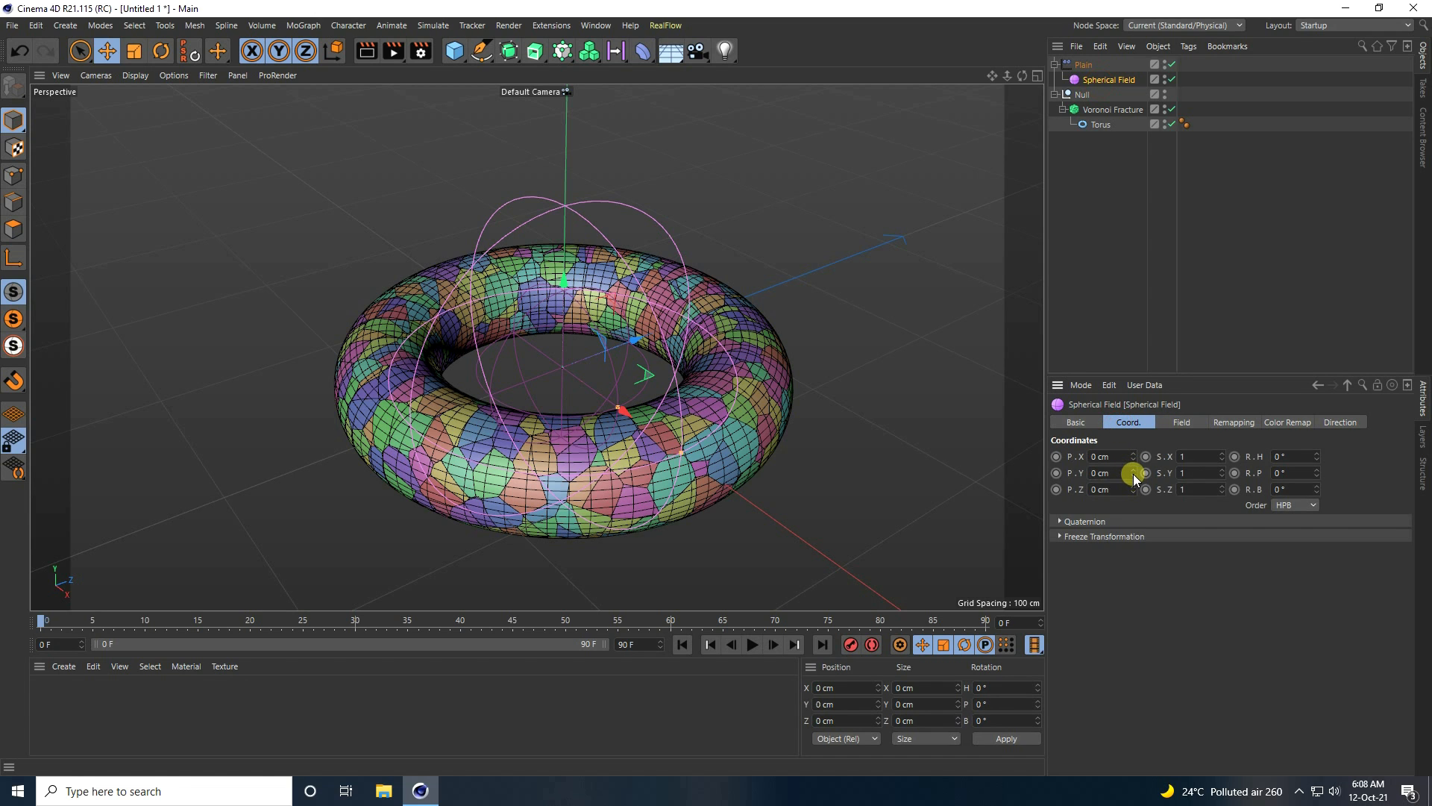
{"action": "left_click_drag", "start_coordinate": [1132, 455], "coordinate": [1032, 497]}
{"action": "key", "text": "ctrl+z"}
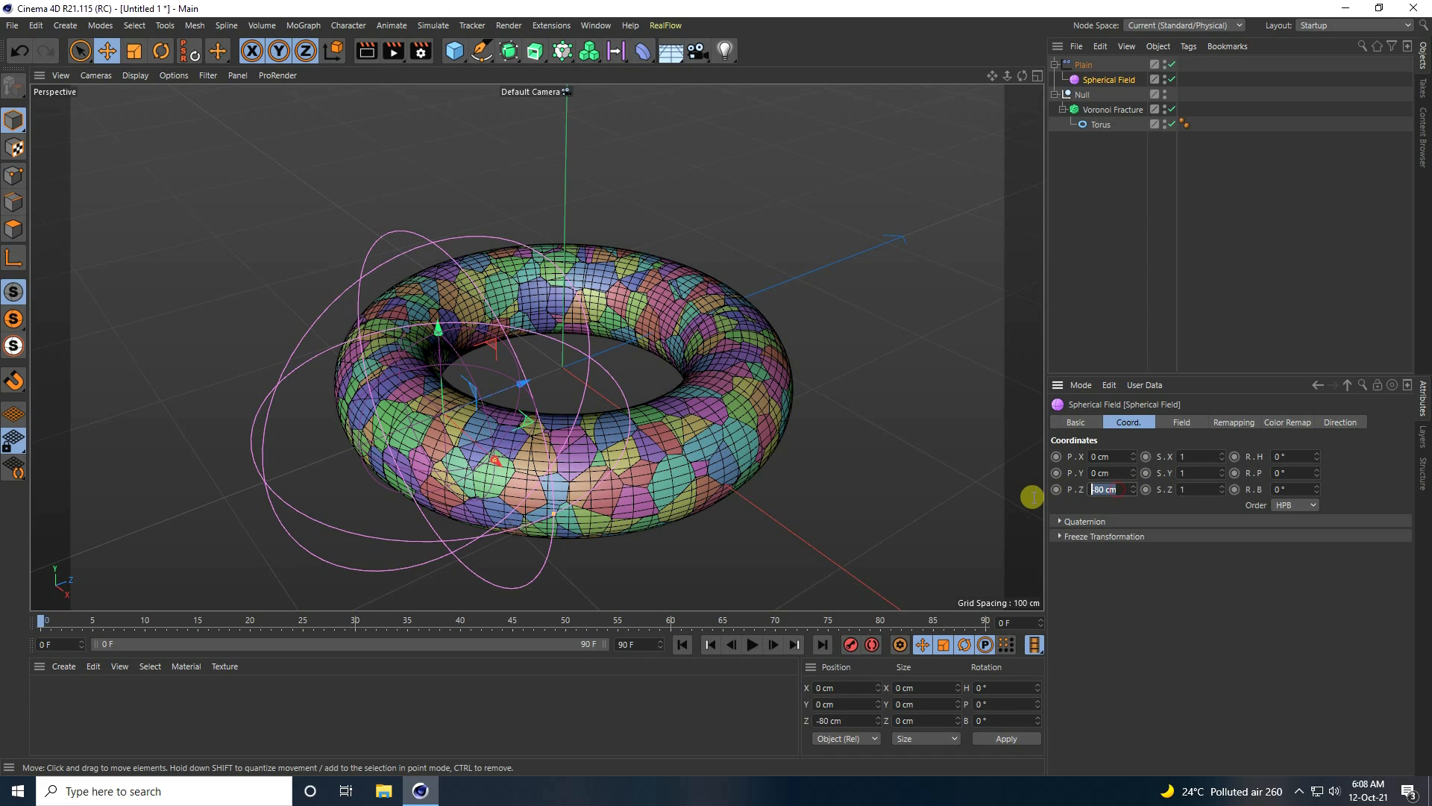
{"action": "type", "text": "-100"}
{"action": "key", "text": "Return"}
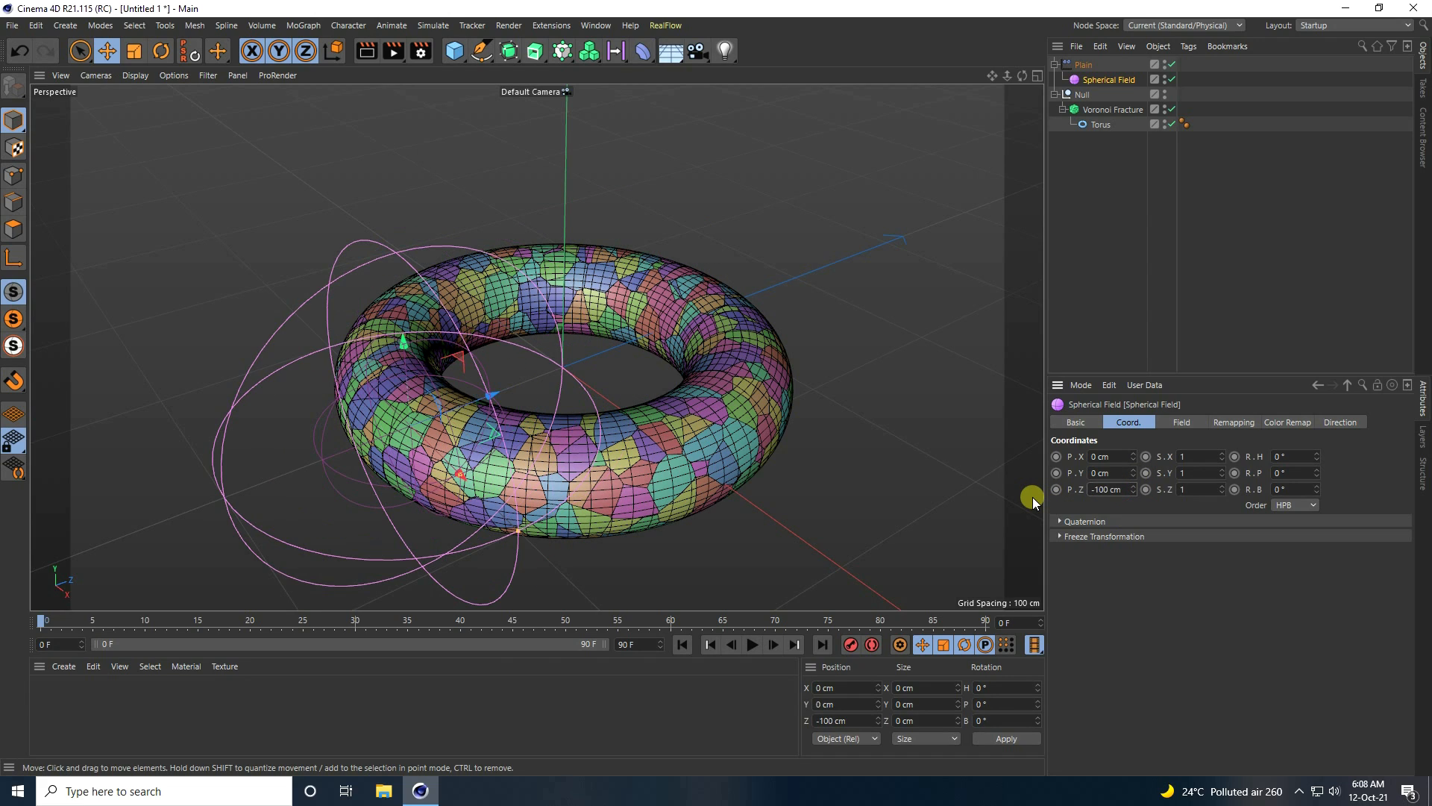
Step: Enable uniform scale in the Plain effector's transform parameters and set the scale to -1
{"action": "left_click", "coordinate": [1086, 66]}
{"action": "left_click", "coordinate": [1188, 422]}
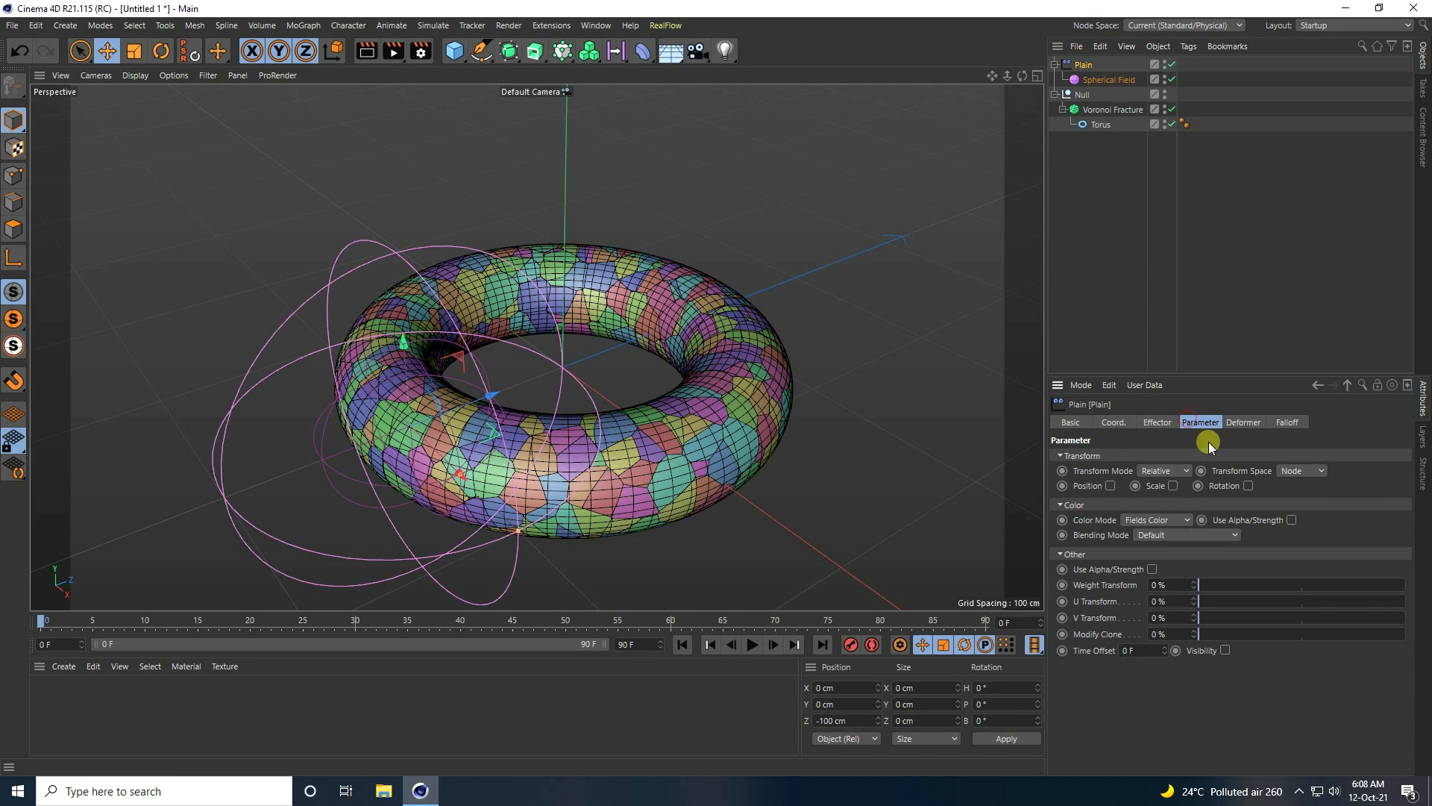
{"action": "left_click", "coordinate": [1173, 485]}
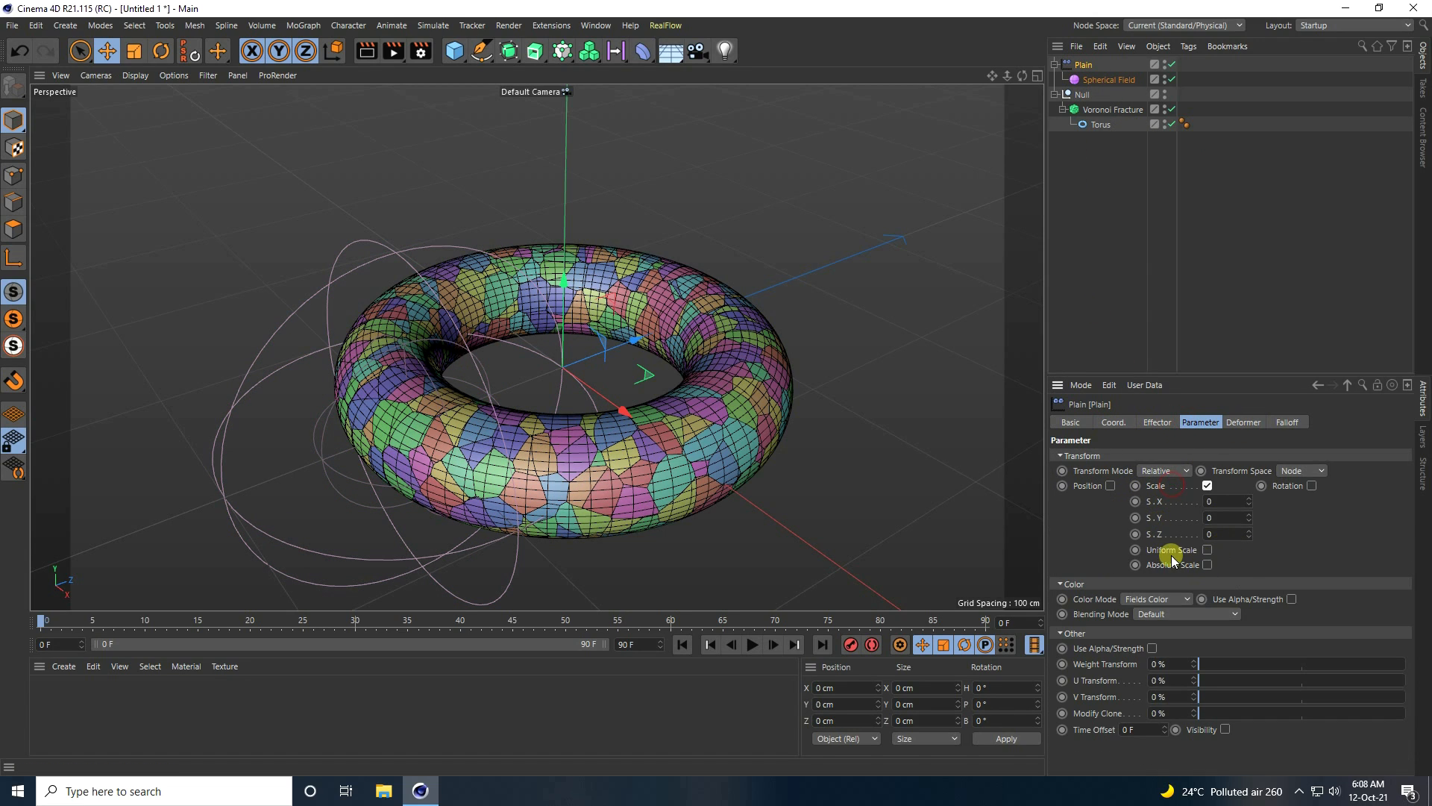
{"action": "left_click", "coordinate": [1207, 549]}
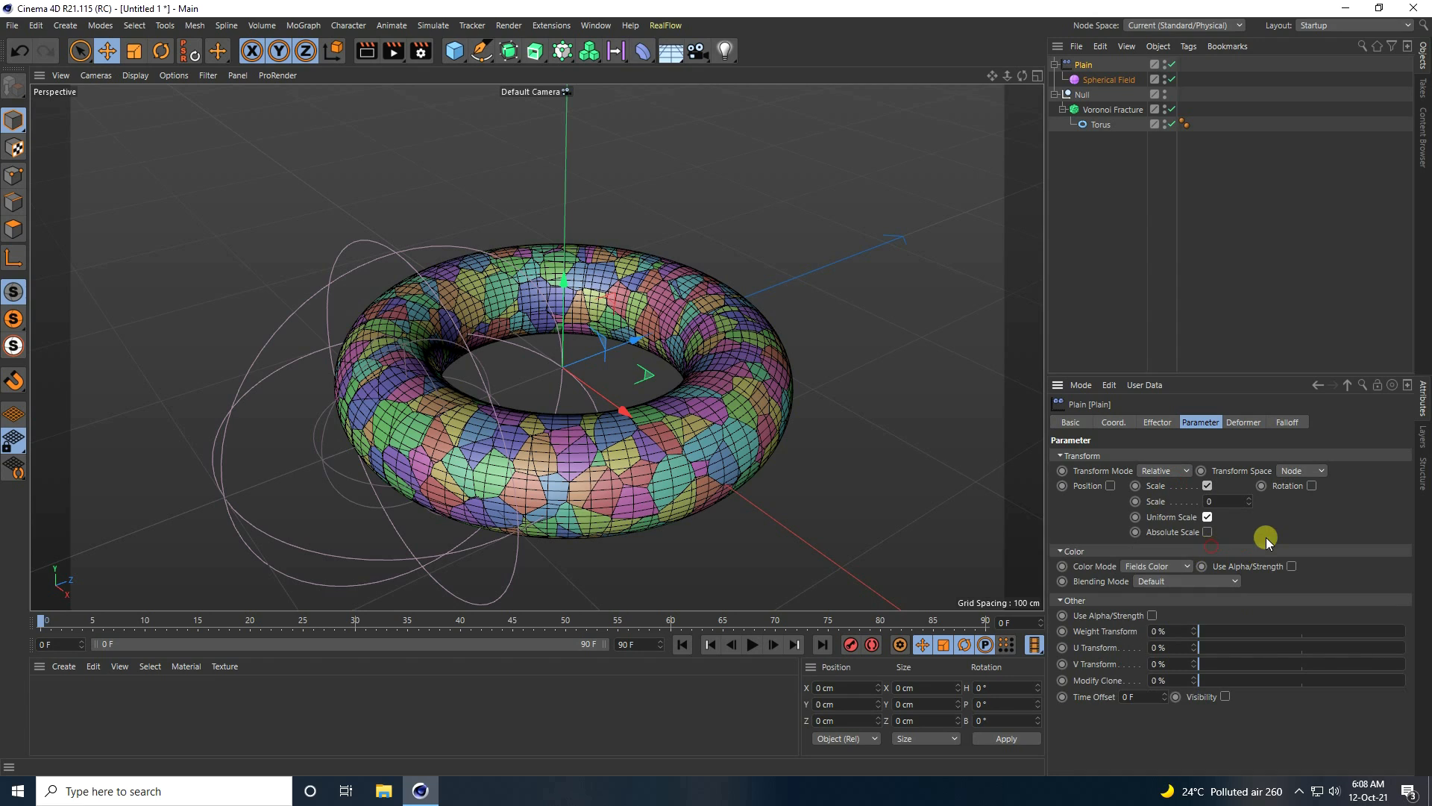
{"action": "left_click", "coordinate": [1227, 501]}
{"action": "type", "text": "-1"}
{"action": "key", "text": "Return"}
{"action": "scroll", "coordinate": [447, 455], "scroll_direction": "up", "scroll_amount": 10}
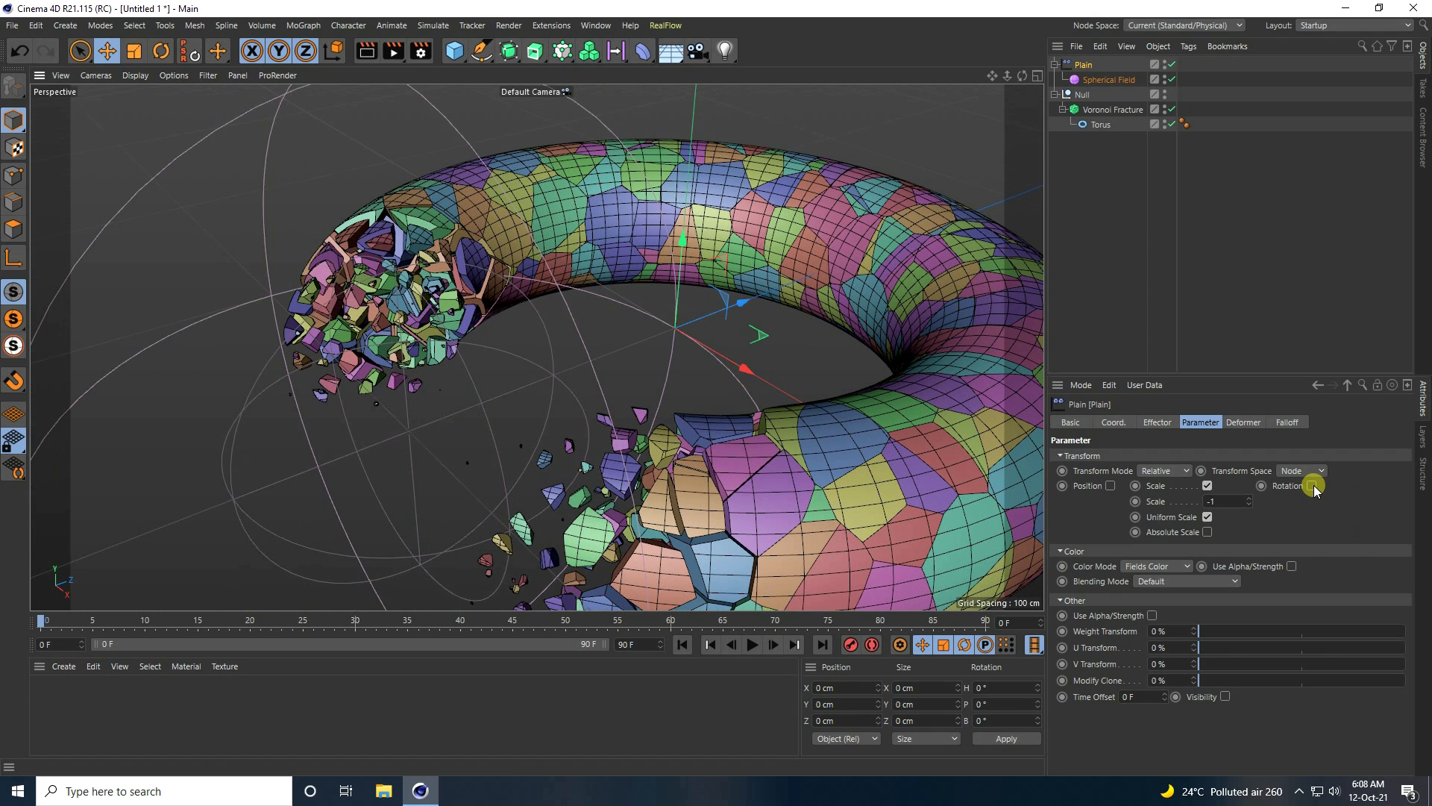
Step: Enable rotation in the Plain effector's transform parameters and set H to 50°, P to -70° and B to 90°
{"action": "left_click", "coordinate": [1312, 486]}
{"action": "left_click", "coordinate": [1320, 501]}
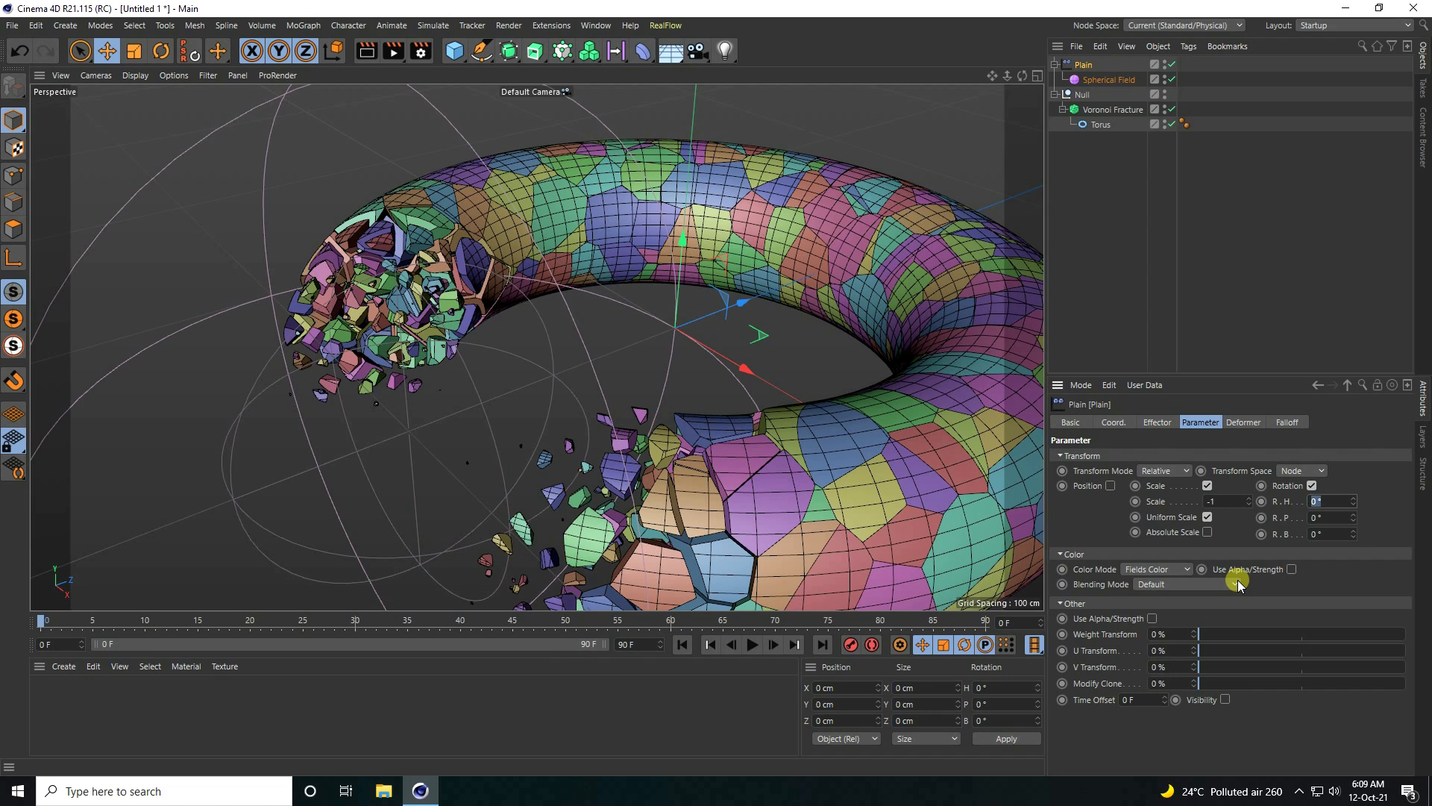
{"action": "type", "text": "50"}
{"action": "key", "text": "Tab"}
{"action": "type", "text": "-"}
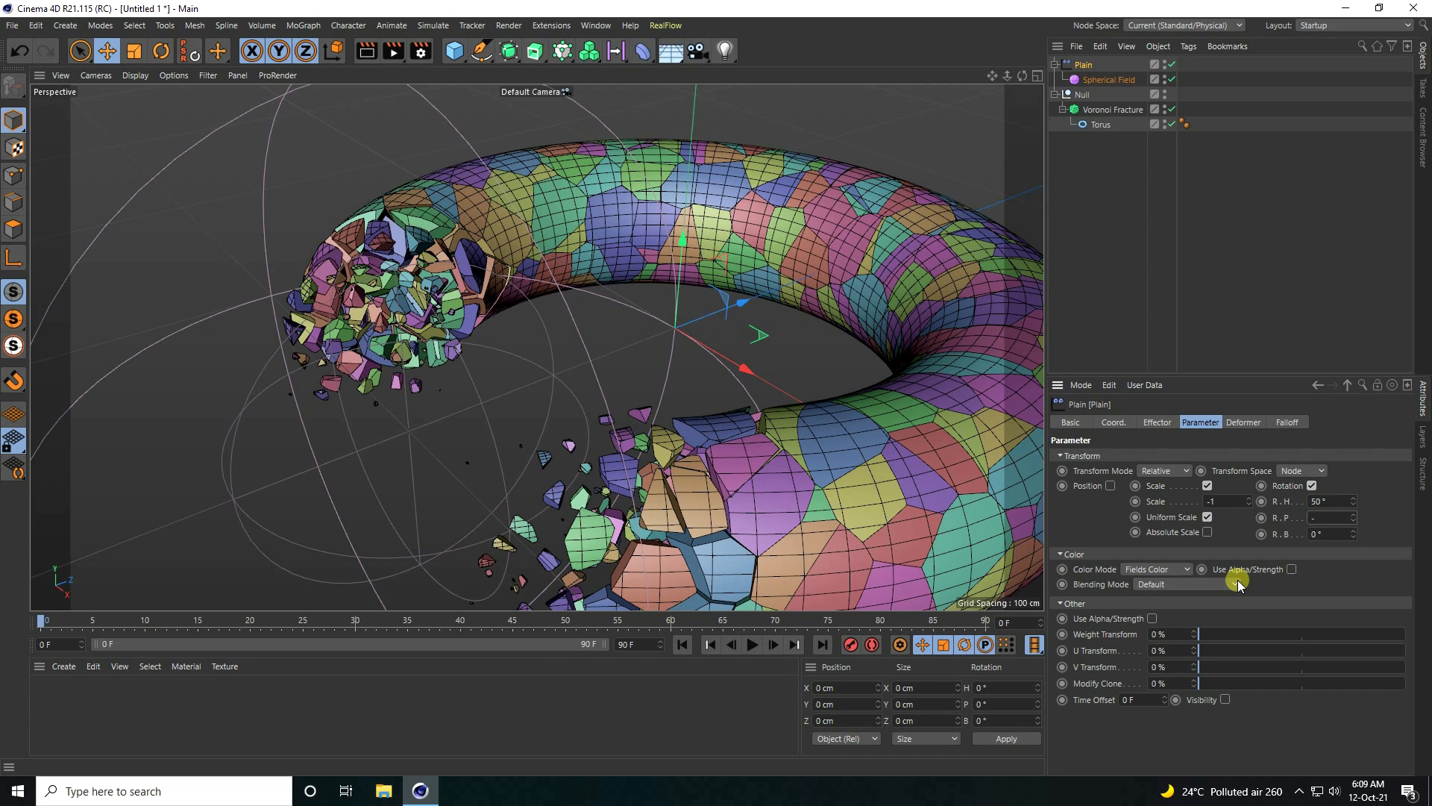
{"action": "type", "text": "70"}
{"action": "key", "text": "Tab"}
{"action": "type", "text": "90"}
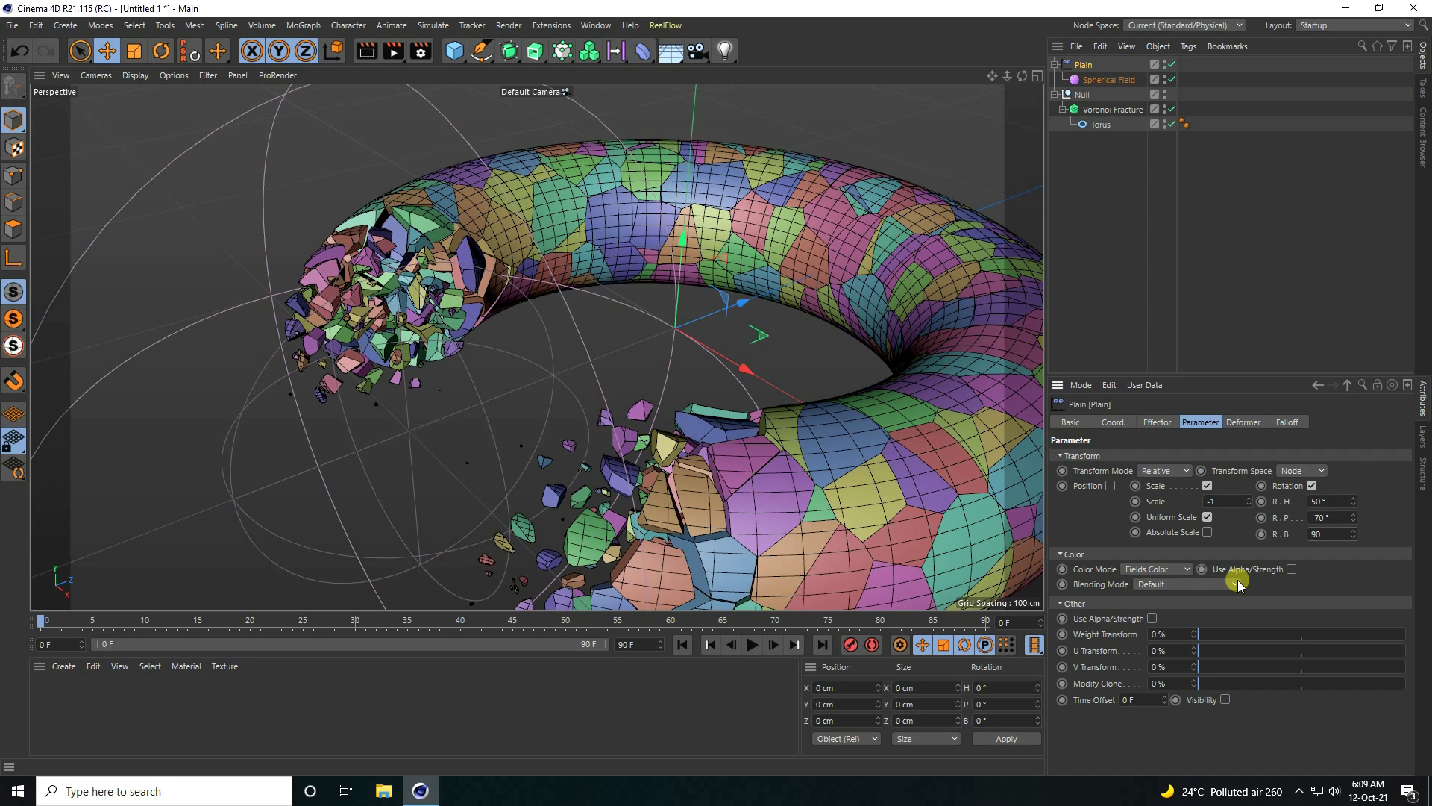
{"action": "key", "text": "Return"}
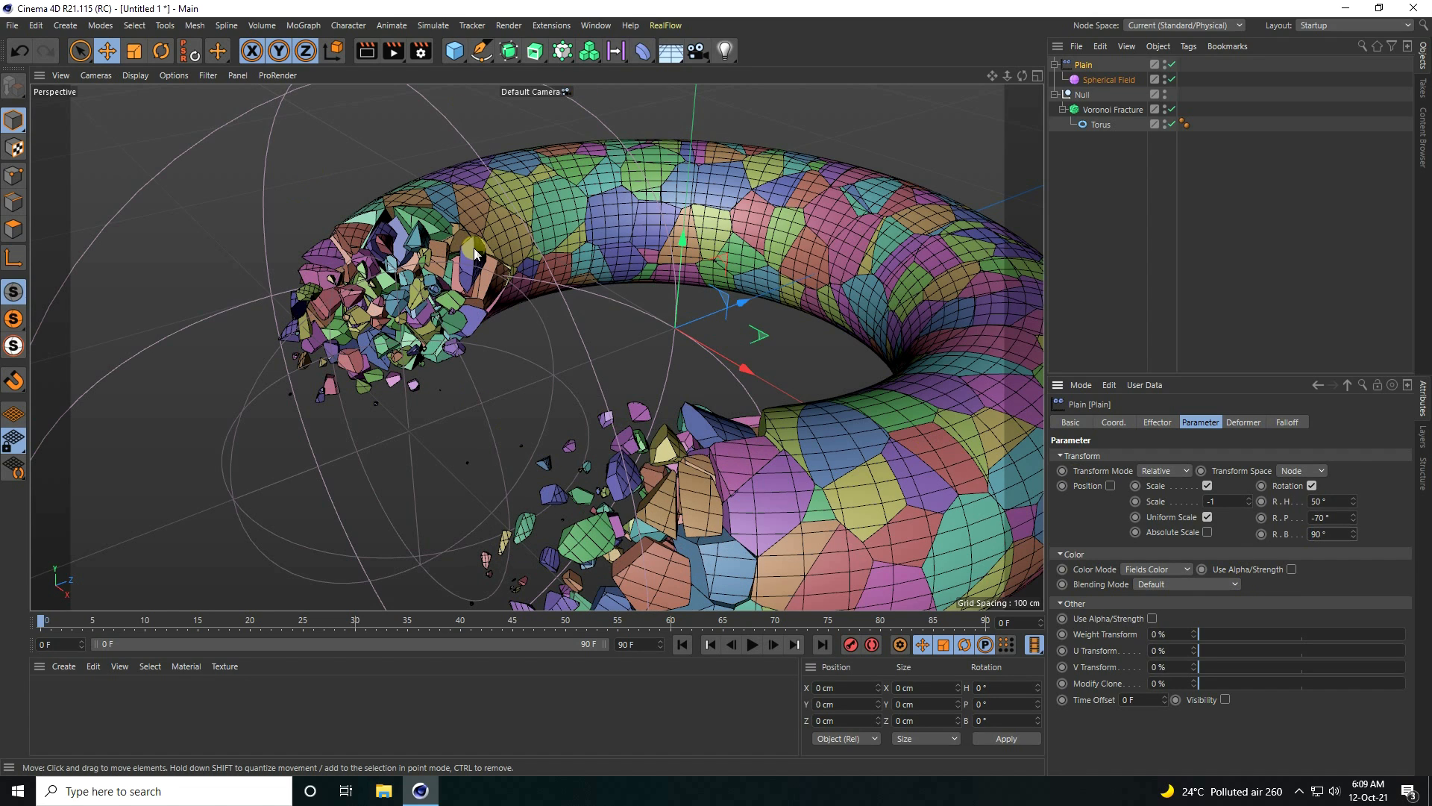
{"action": "left_click_drag", "start_coordinate": [473, 248], "coordinate": [523, 258], "text": "alt"}
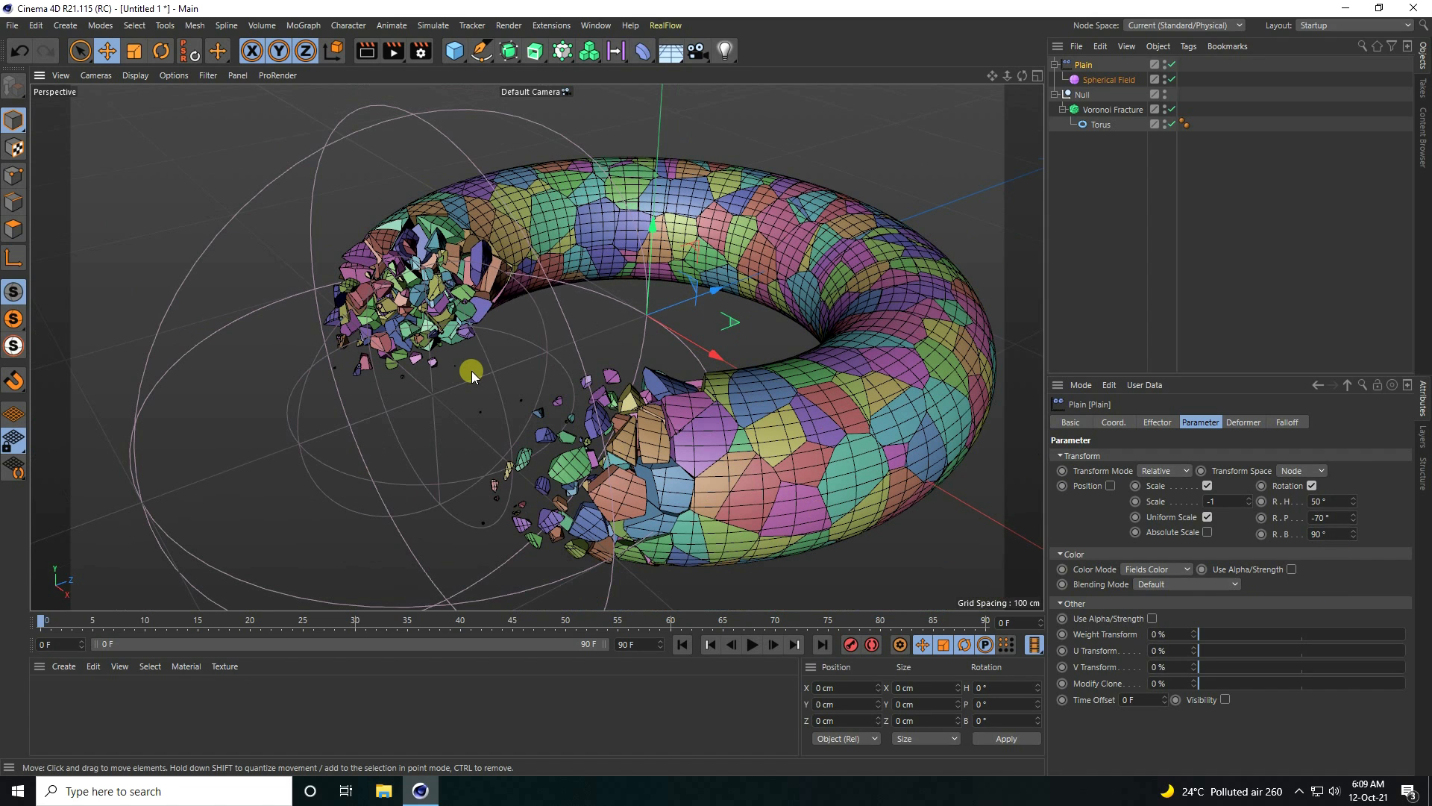
{"action": "left_click", "coordinate": [684, 644]}
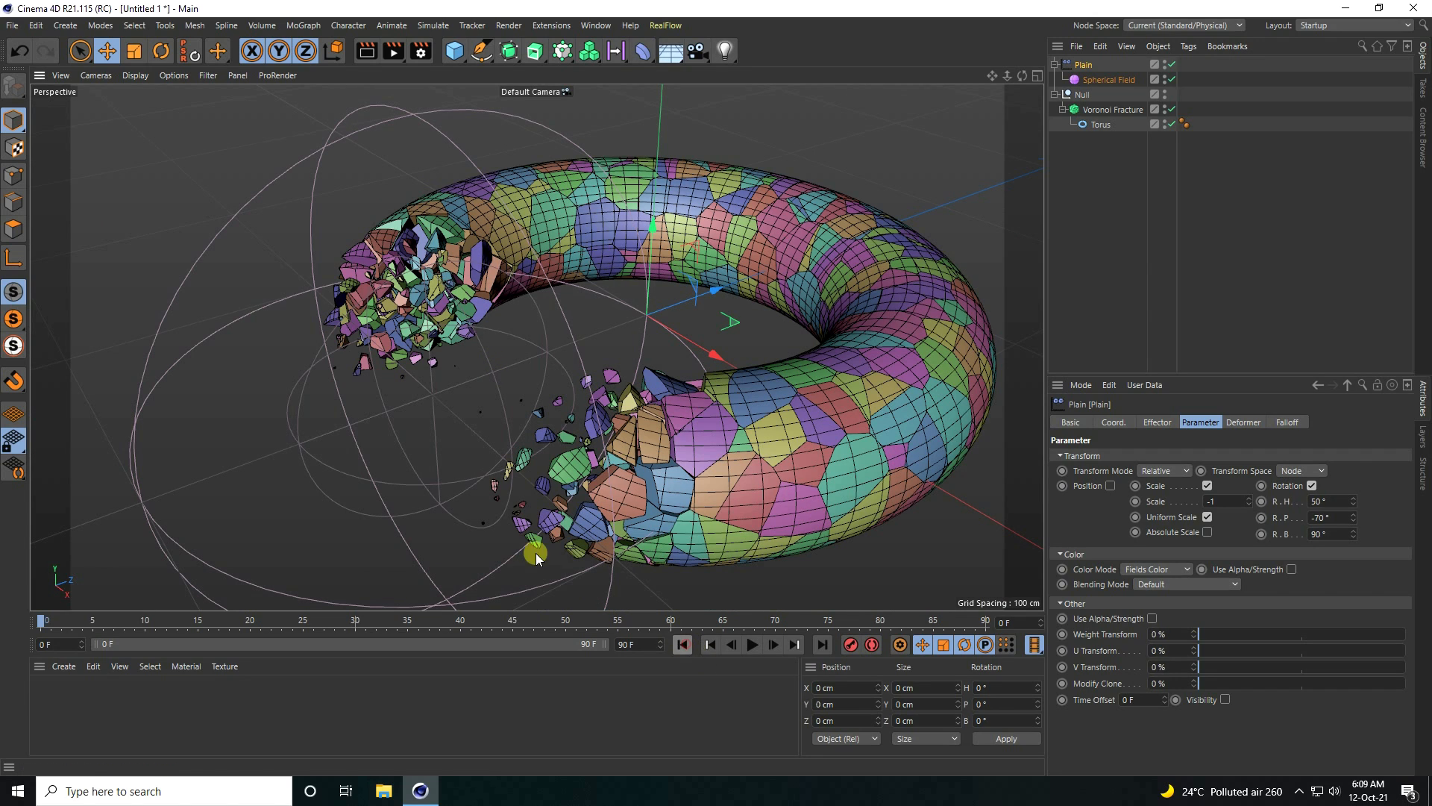
{"action": "left_click_drag", "start_coordinate": [535, 558], "coordinate": [459, 521], "text": "alt"}
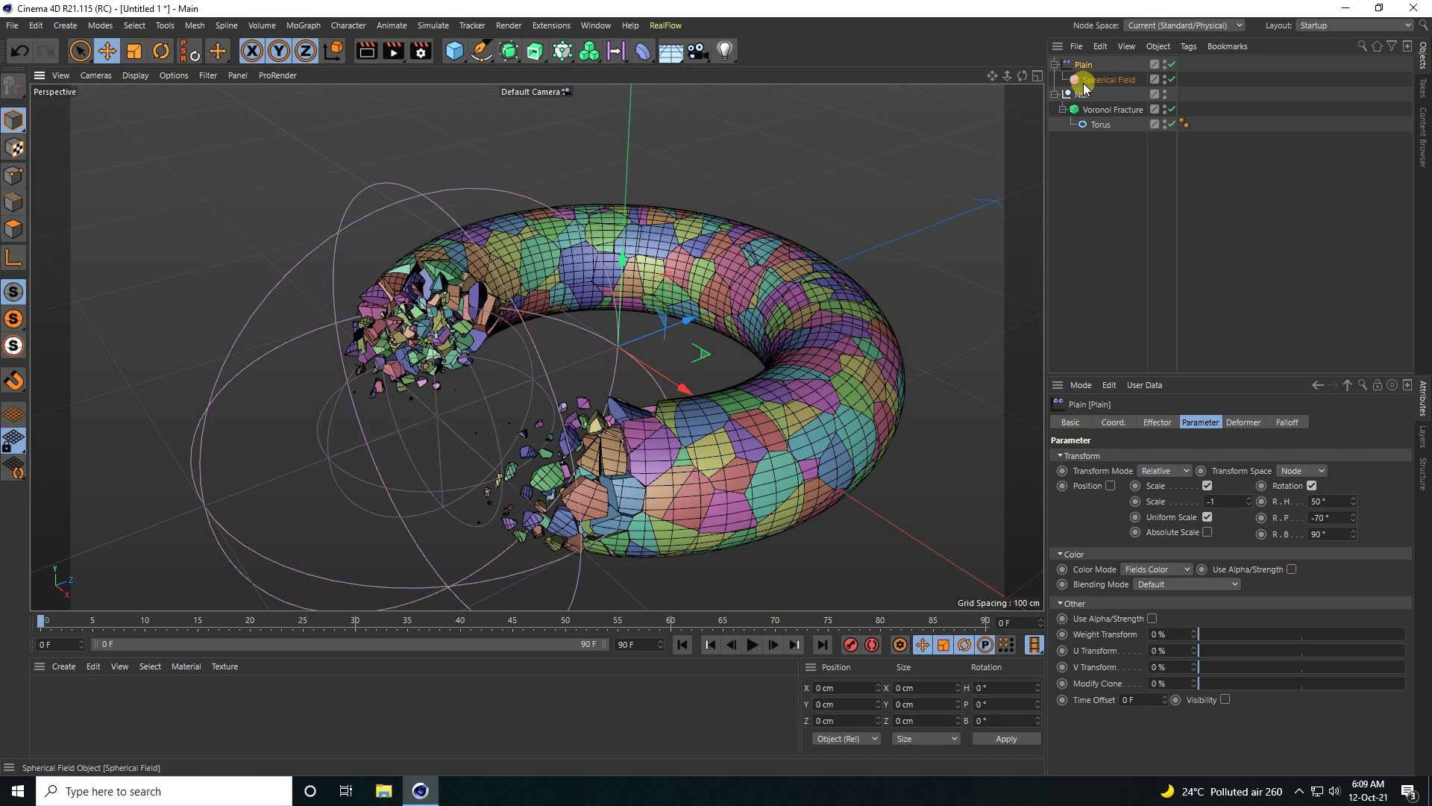
Step: Add a new Null object and make the Plain effector its child
{"action": "left_click", "coordinate": [455, 54]}
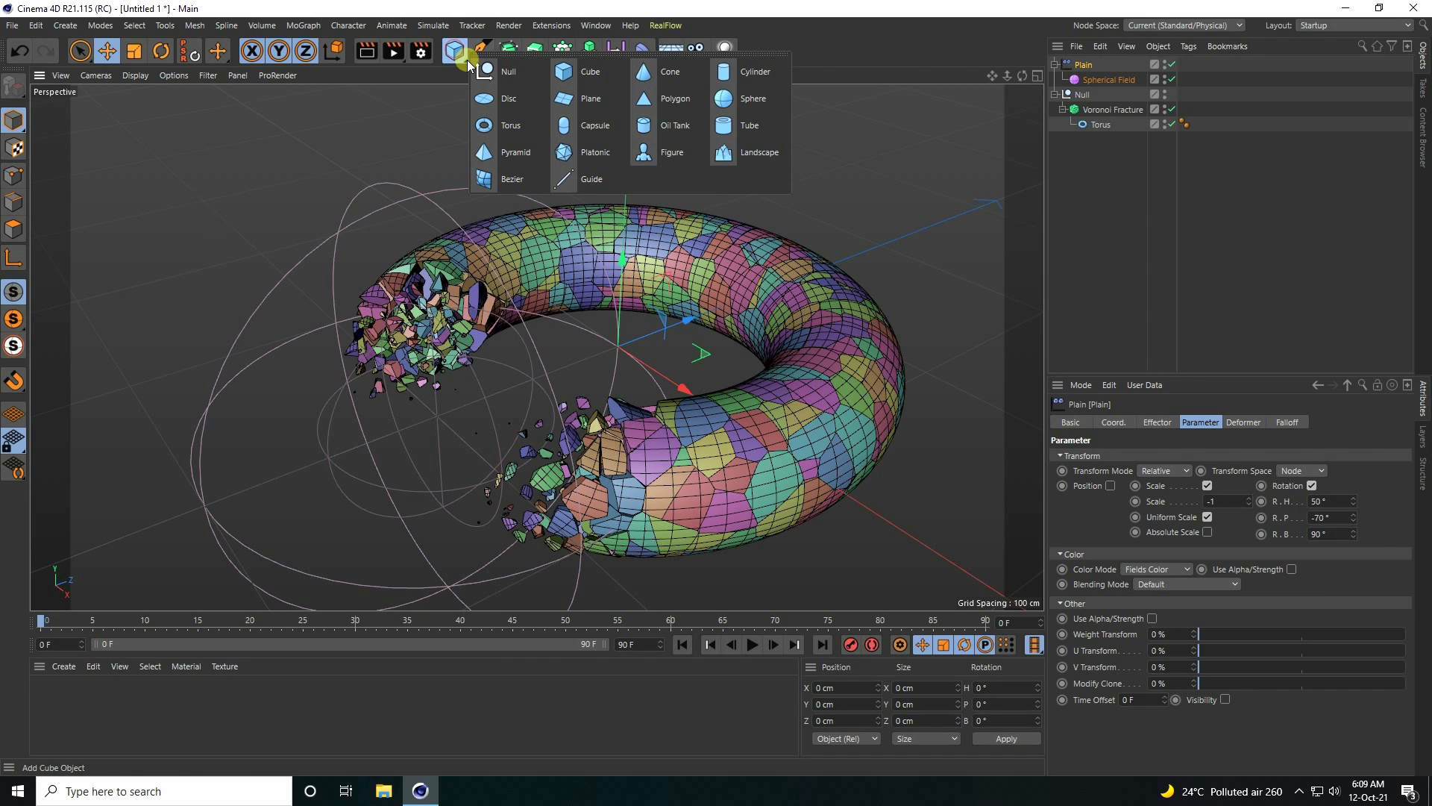
{"action": "left_click", "coordinate": [509, 74]}
{"action": "left_click", "coordinate": [1082, 82]}
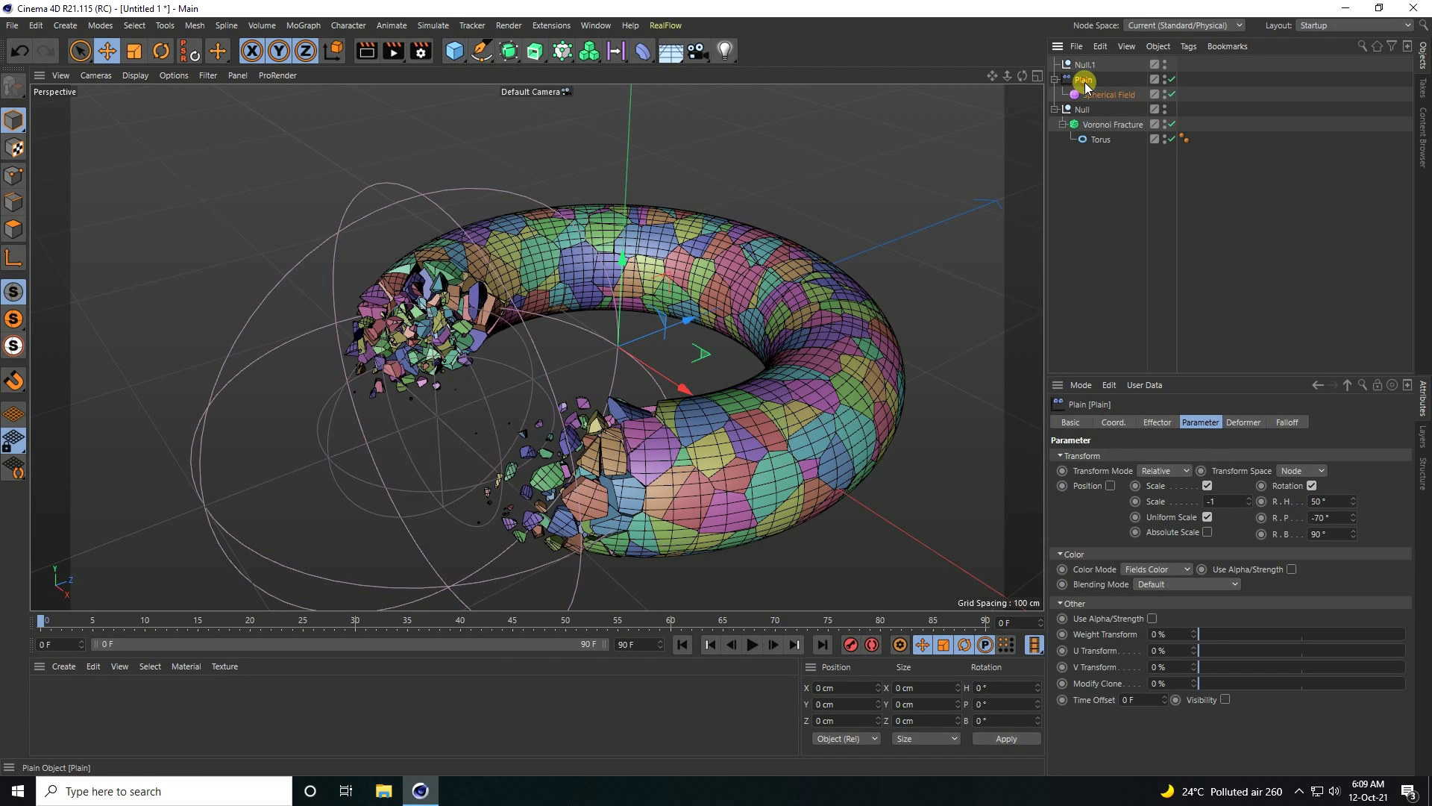
{"action": "left_click", "coordinate": [1055, 80]}
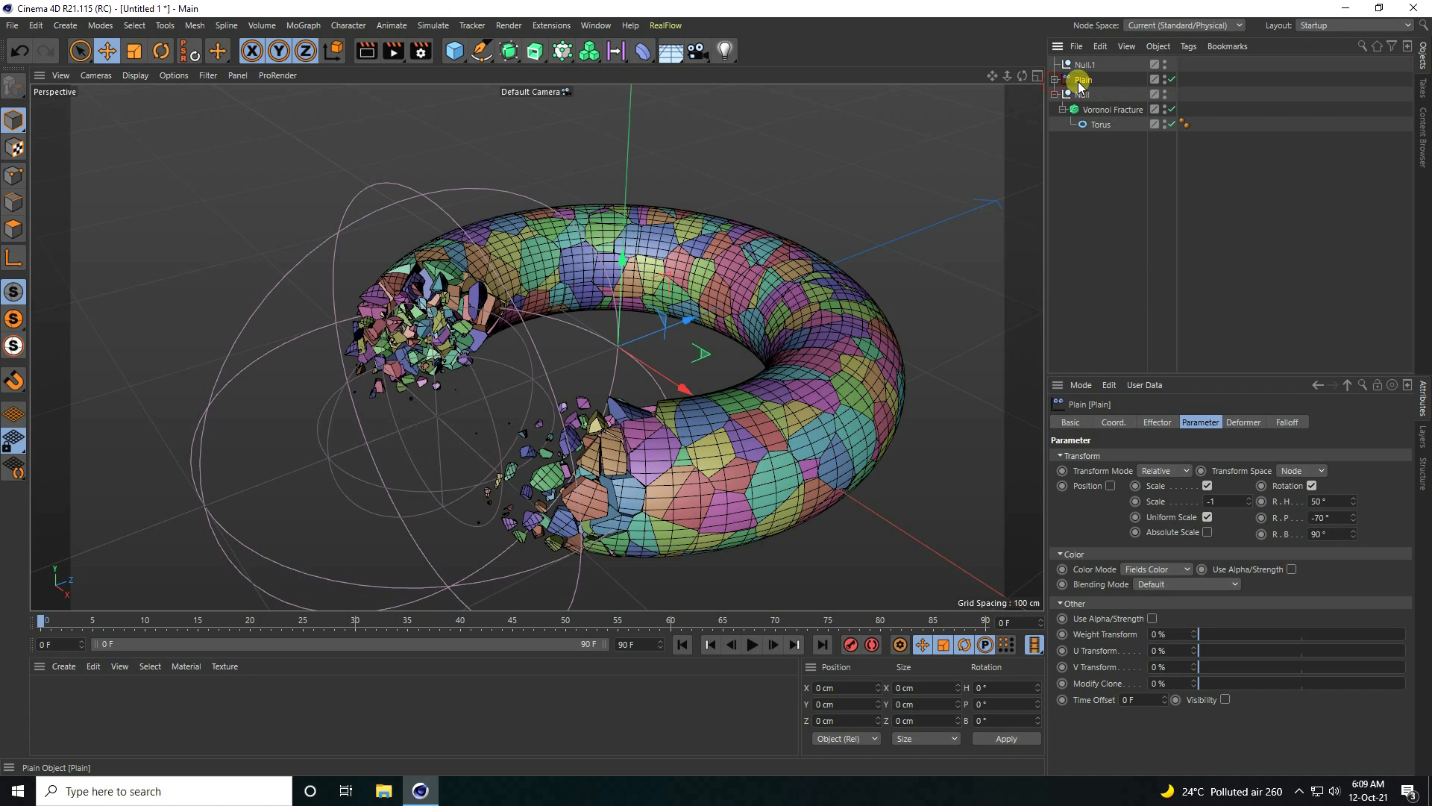
{"action": "left_click_drag", "start_coordinate": [1083, 83], "coordinate": [1086, 65]}
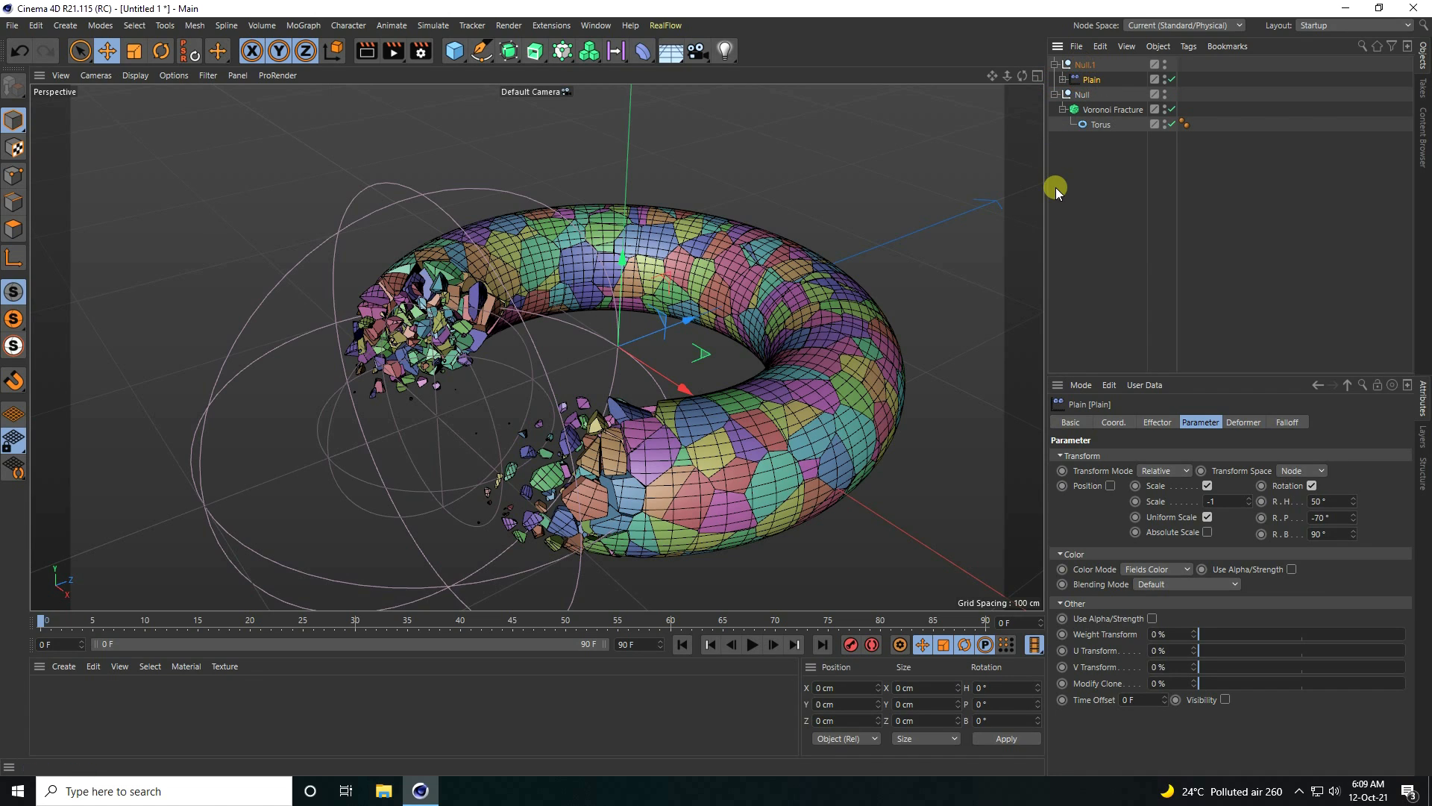
{"action": "left_click", "coordinate": [1054, 64]}
Step: Try rotating the Plain effector's parent null about its heading, and reset the heading to 0°
{"action": "left_click", "coordinate": [1083, 64]}
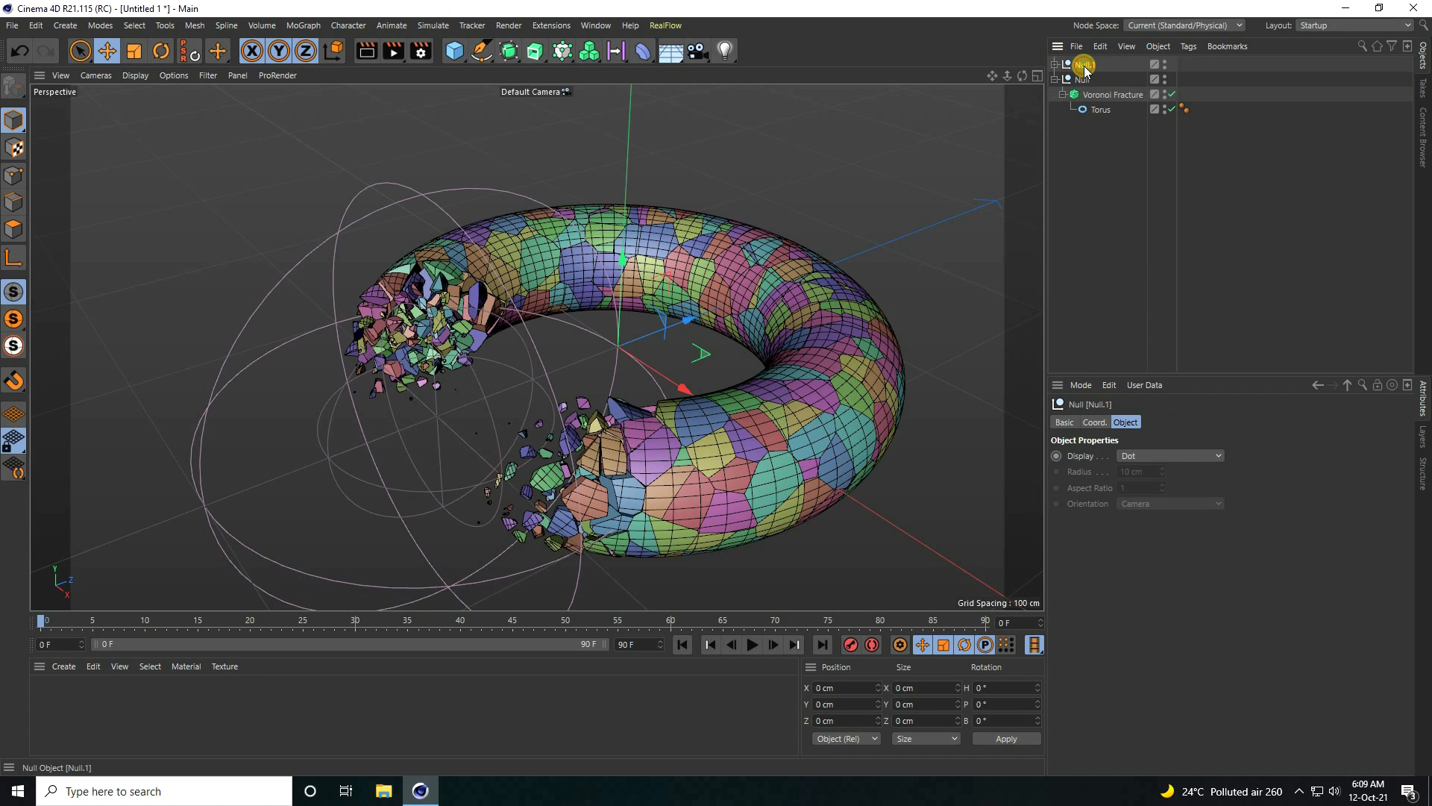
{"action": "scroll", "coordinate": [584, 359], "scroll_direction": "up", "scroll_amount": 2}
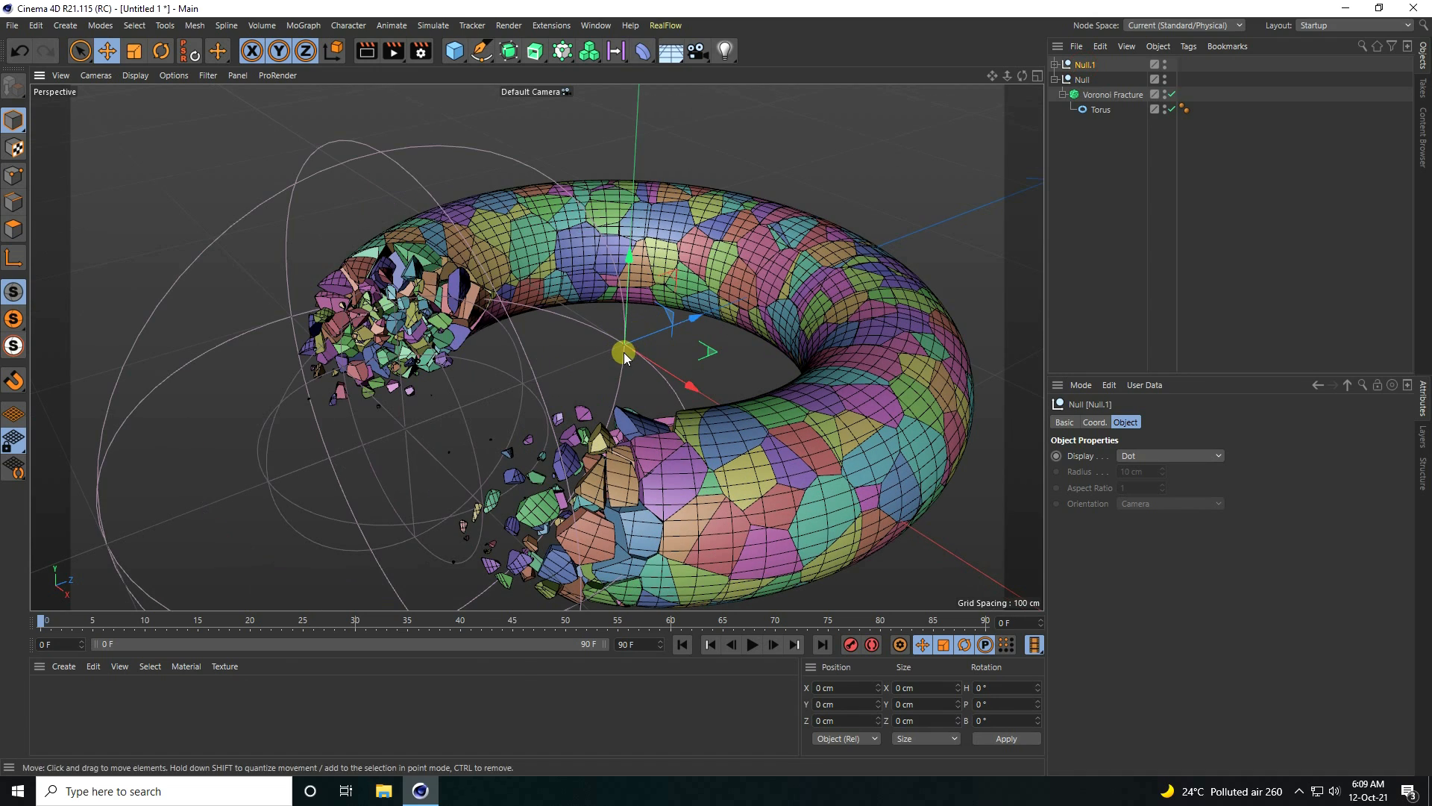
{"action": "left_click", "coordinate": [1095, 422]}
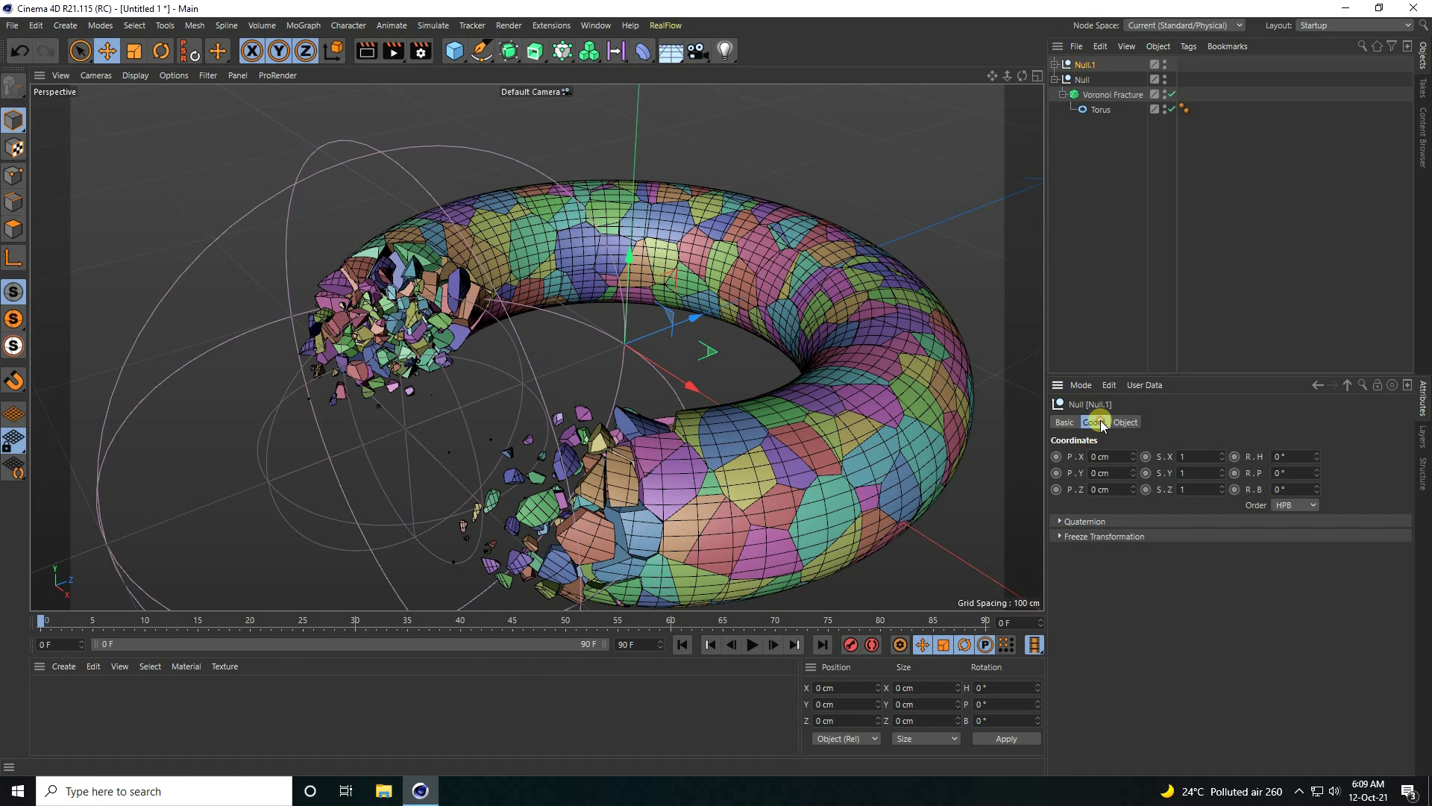
{"action": "mouse_move", "coordinate": [1318, 487]}
{"action": "left_mouse_down"}
{"action": "mouse_move", "coordinate": [1320, 441]}
{"action": "mouse_move", "coordinate": [1301, 502]}
{"action": "left_mouse_up"}
{"action": "key", "text": "ctrl+z"}
{"action": "double_click", "coordinate": [1298, 456]}
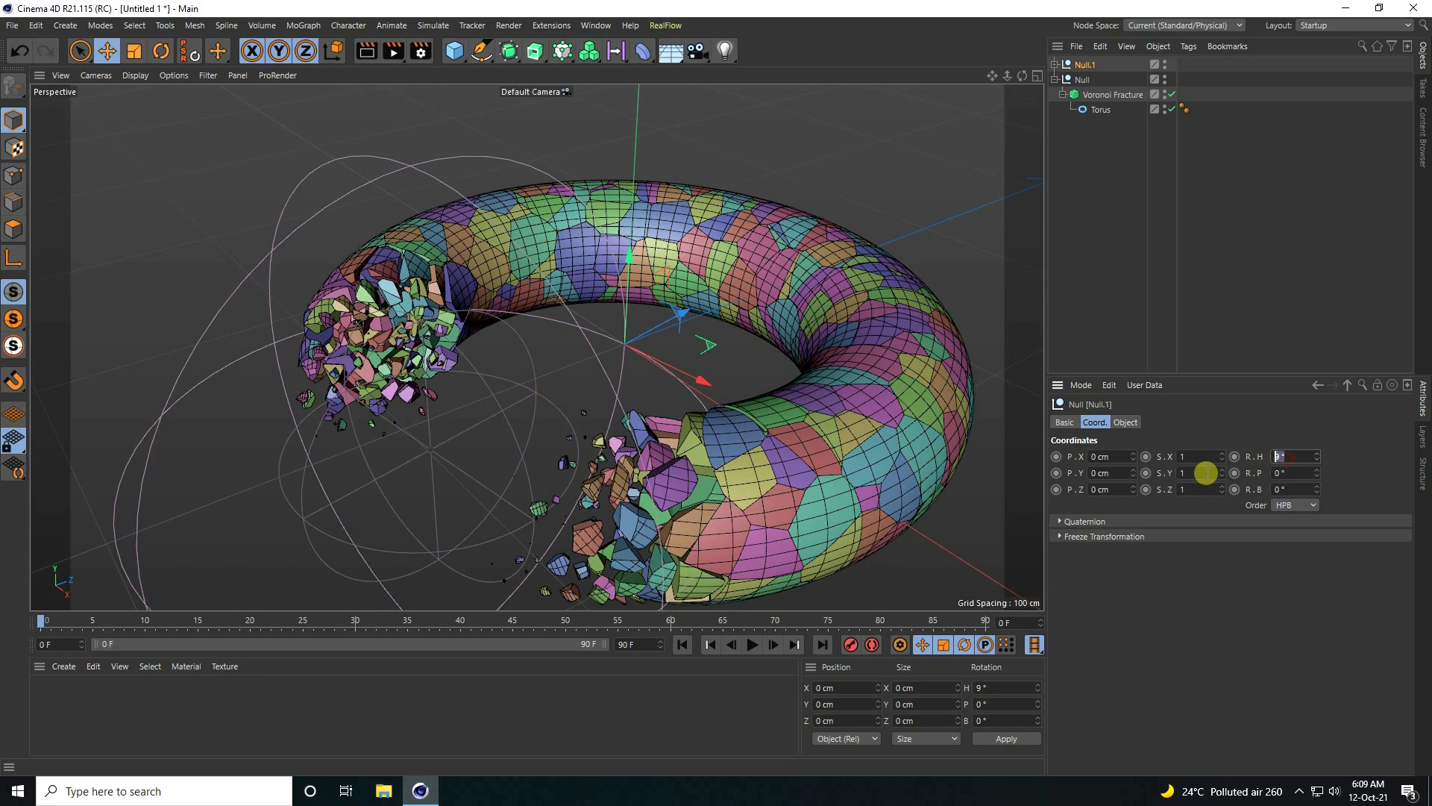
{"action": "type", "text": "0"}
{"action": "key", "text": "Return"}
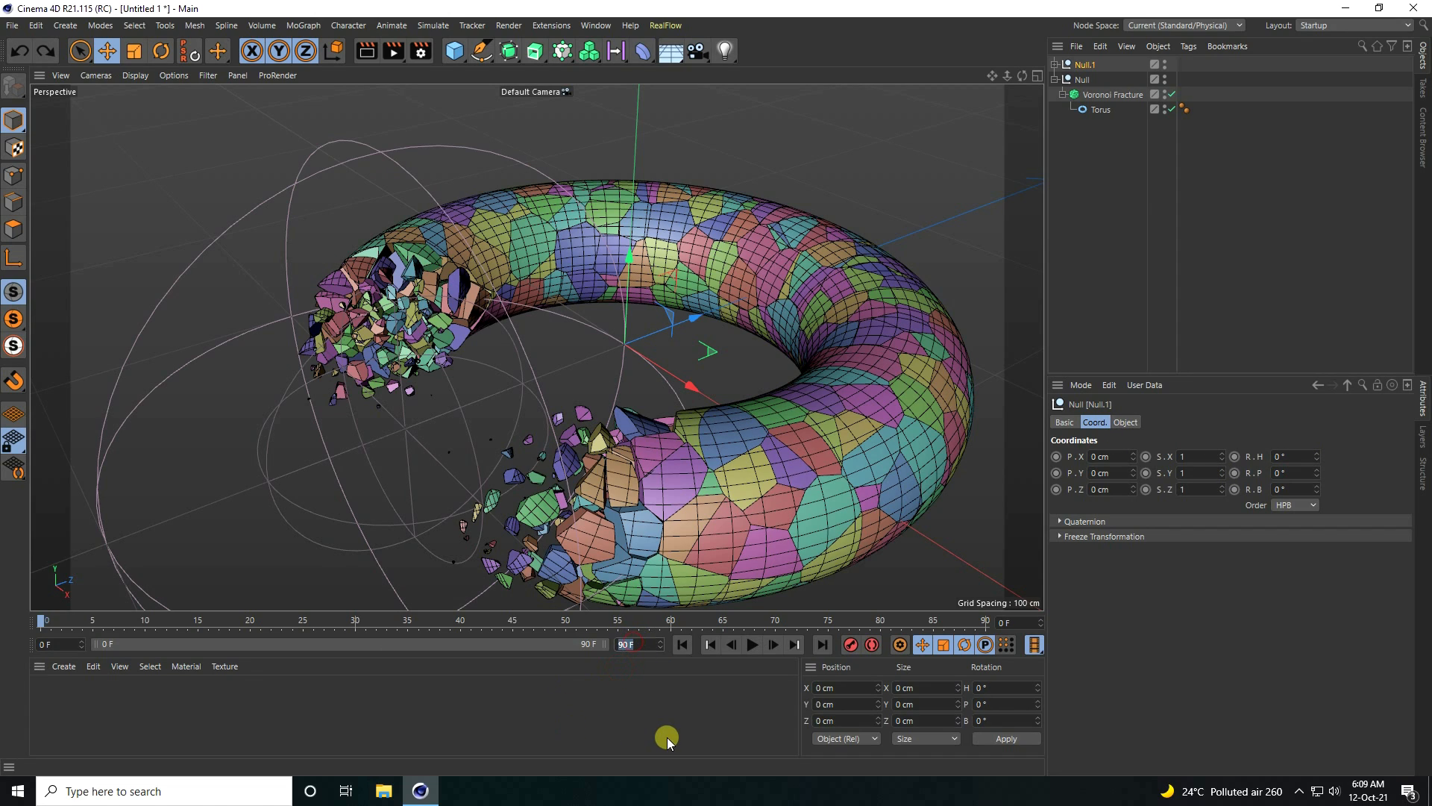
Step: Set the animation's end frame to 150 and extend the preview range to the full length
{"action": "key", "text": "Return"}
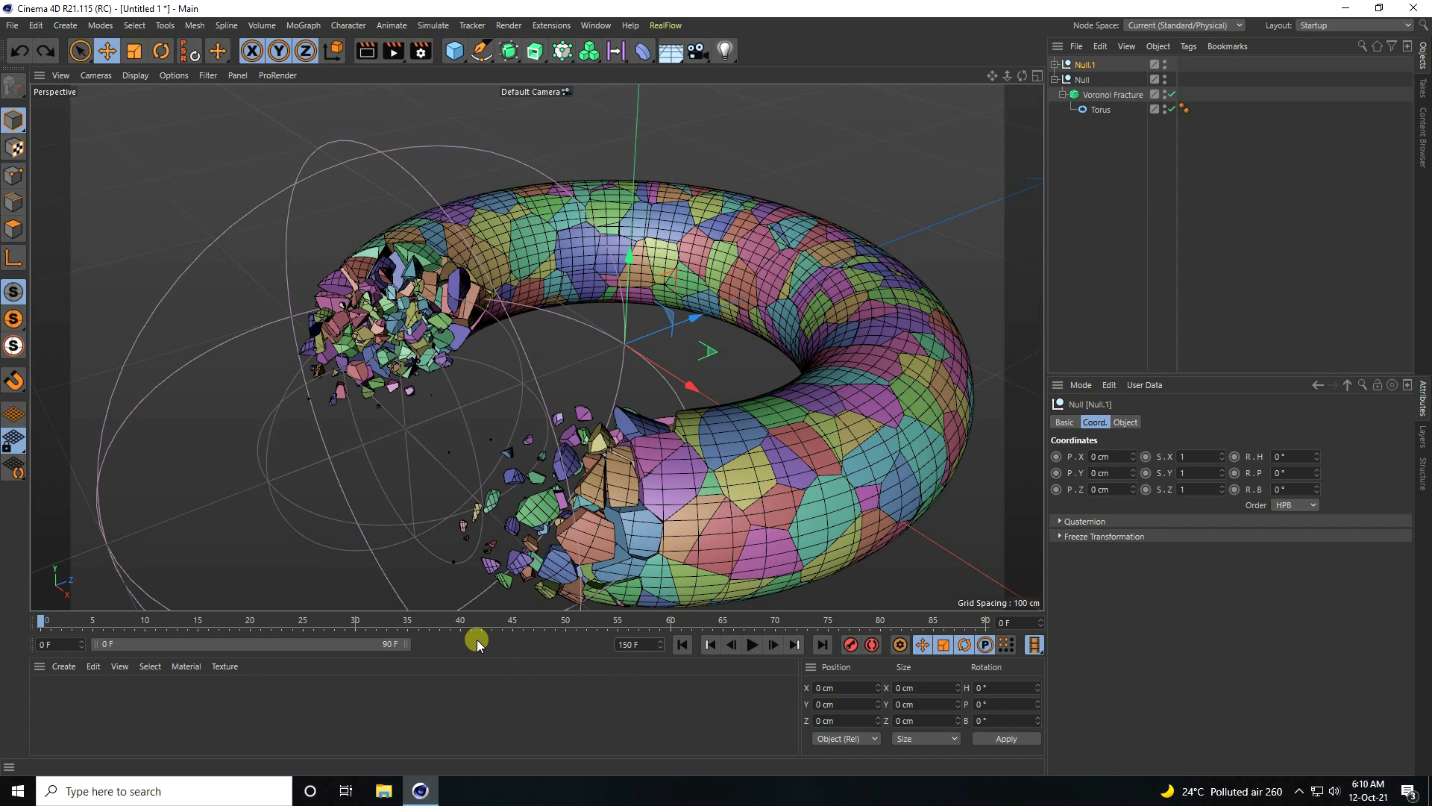
{"action": "left_click_drag", "start_coordinate": [413, 644], "coordinate": [601, 644]}
{"action": "left_click", "coordinate": [681, 645]}
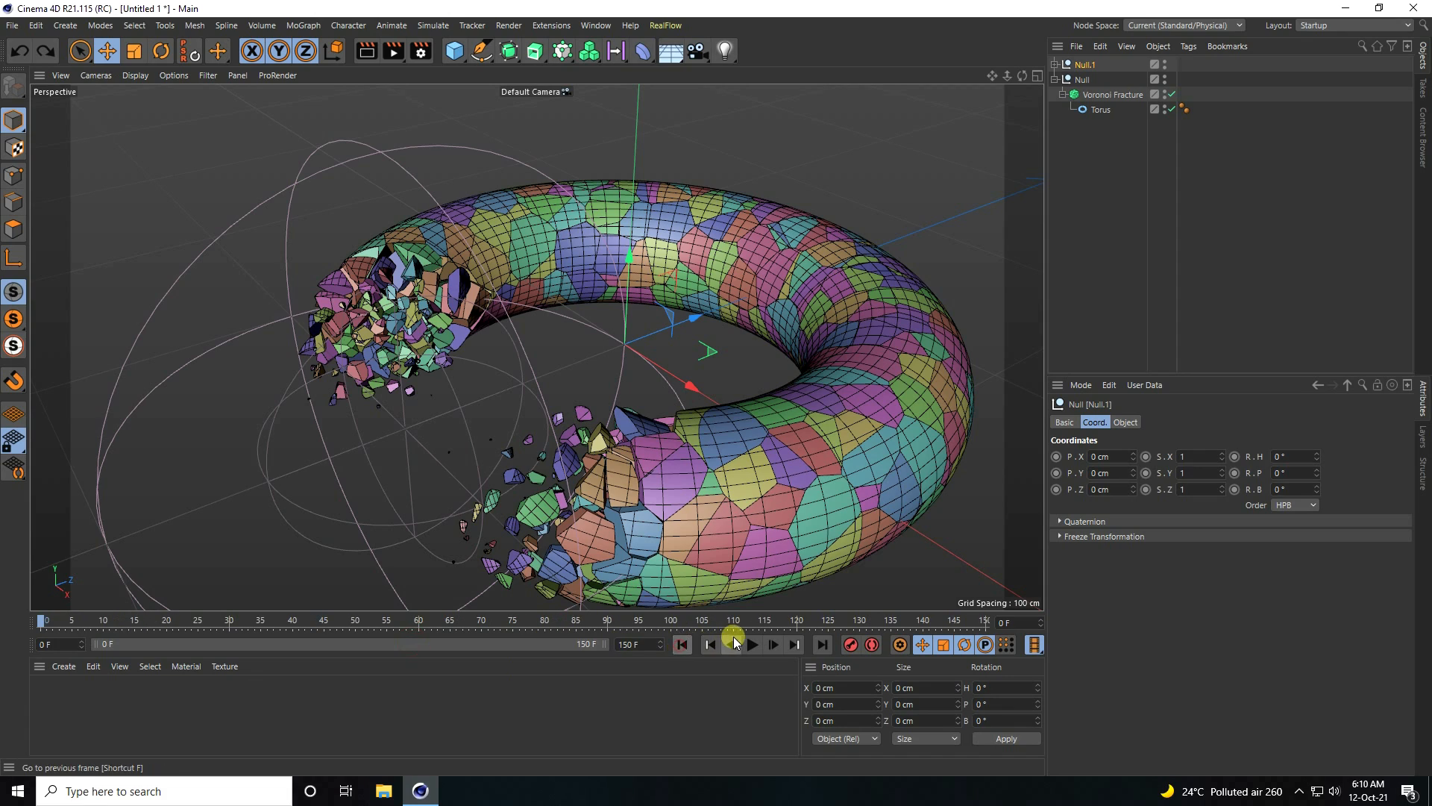
Step: Set the project's frame rate to 60 FPS with a maximum time of 300 frames
{"action": "left_click", "coordinate": [1081, 387]}
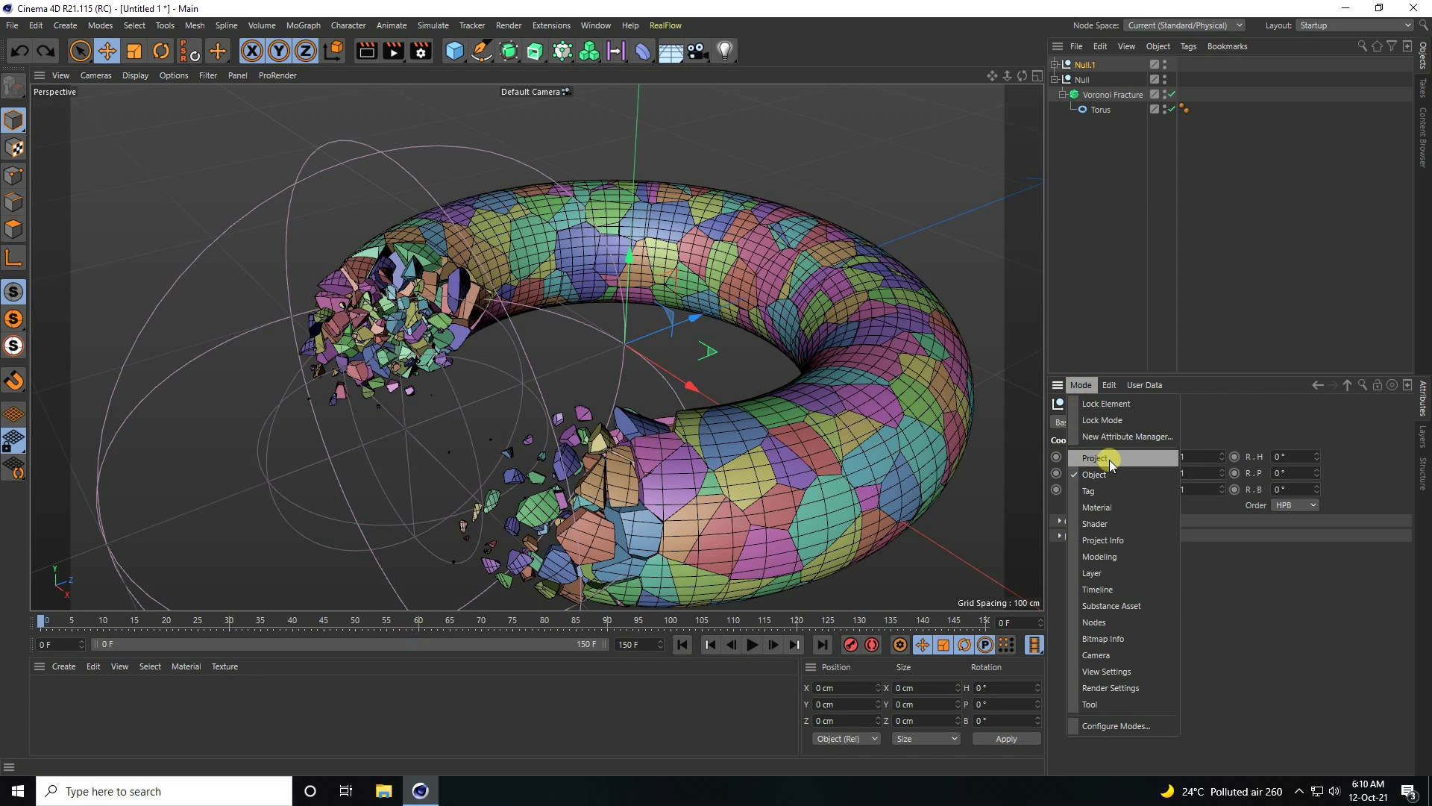
{"action": "left_click", "coordinate": [1085, 459]}
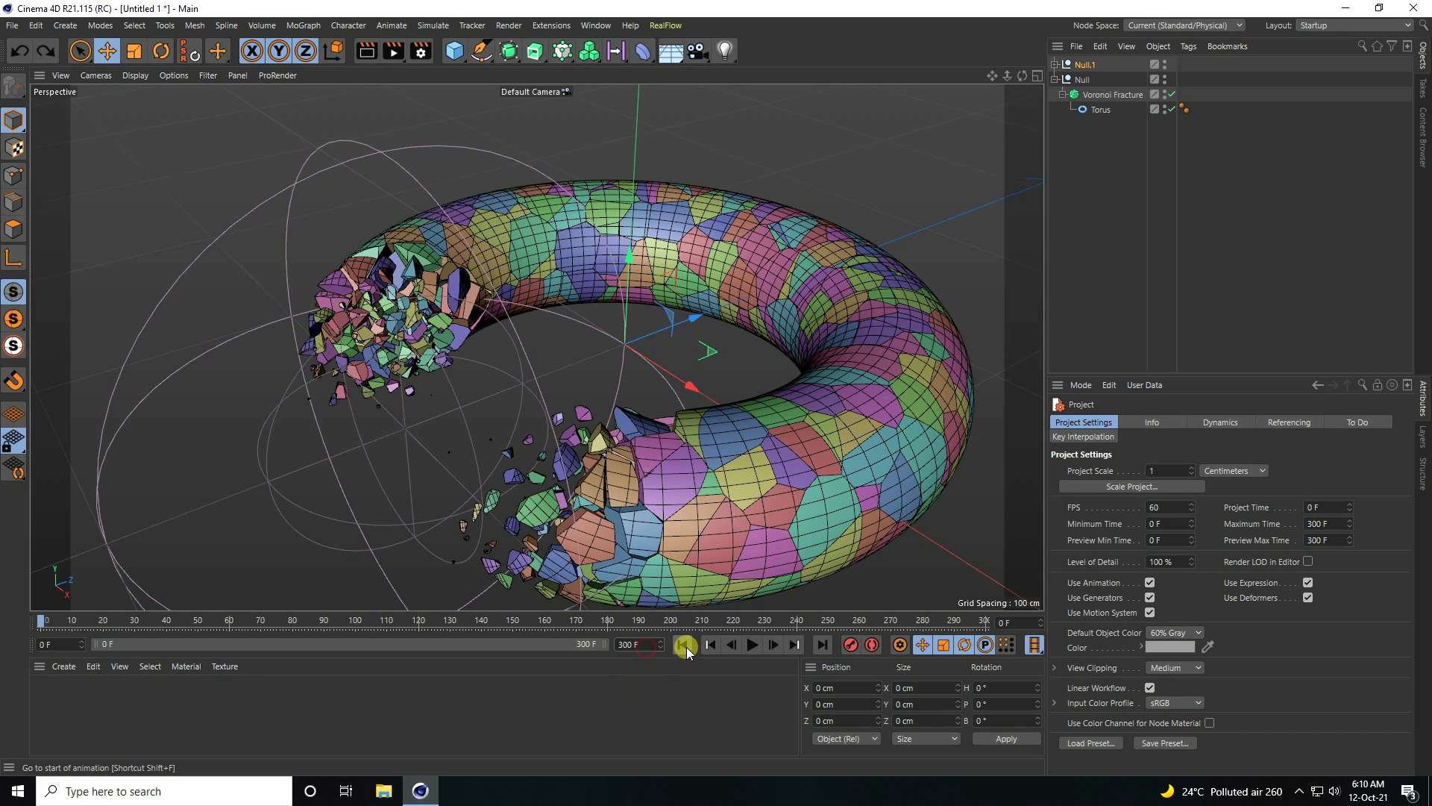
Step: Keyframe the heading rotation of the Plain effector's parent null at 0° on frame 0 and -360° on frame 300
{"action": "left_click", "coordinate": [1086, 67]}
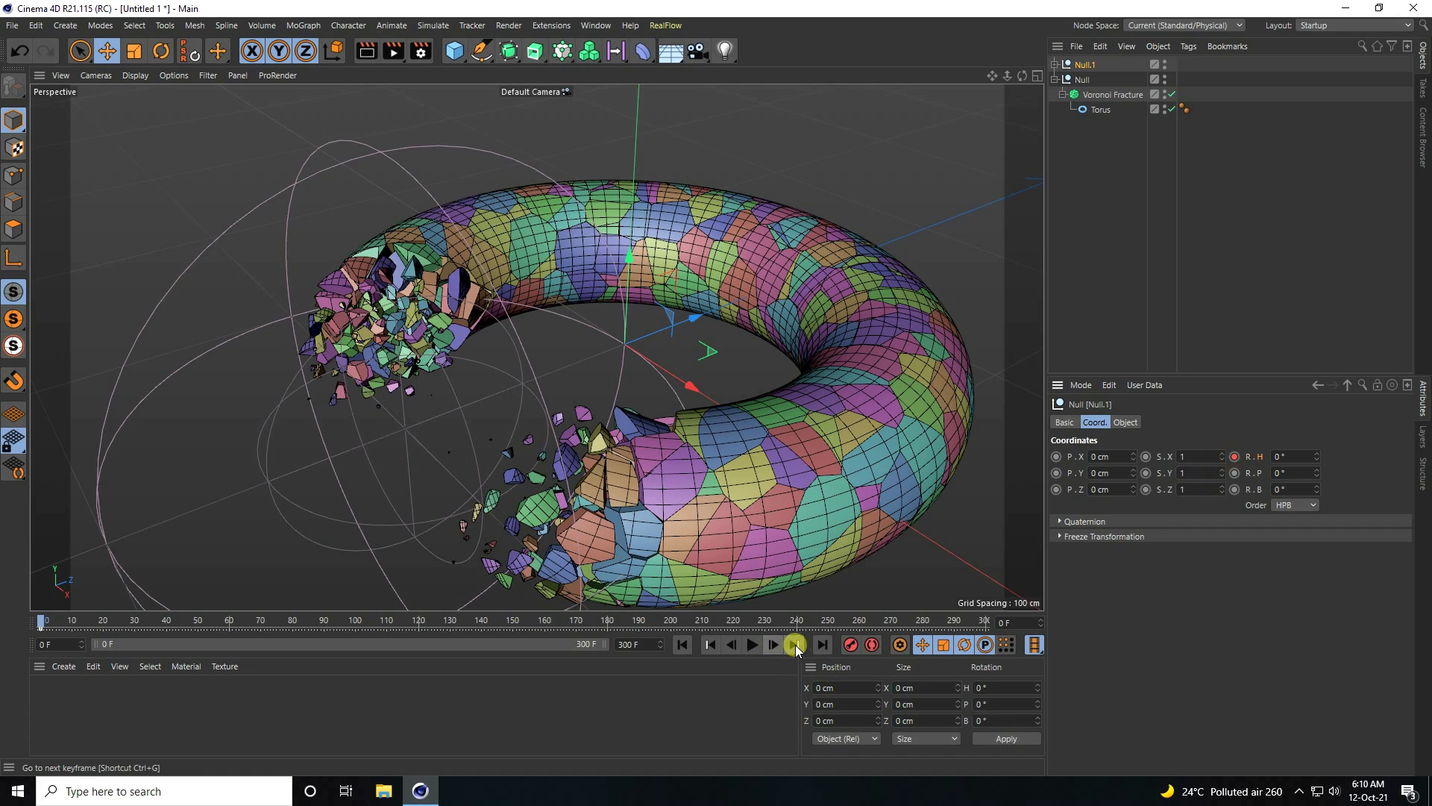
{"action": "left_click", "coordinate": [822, 644]}
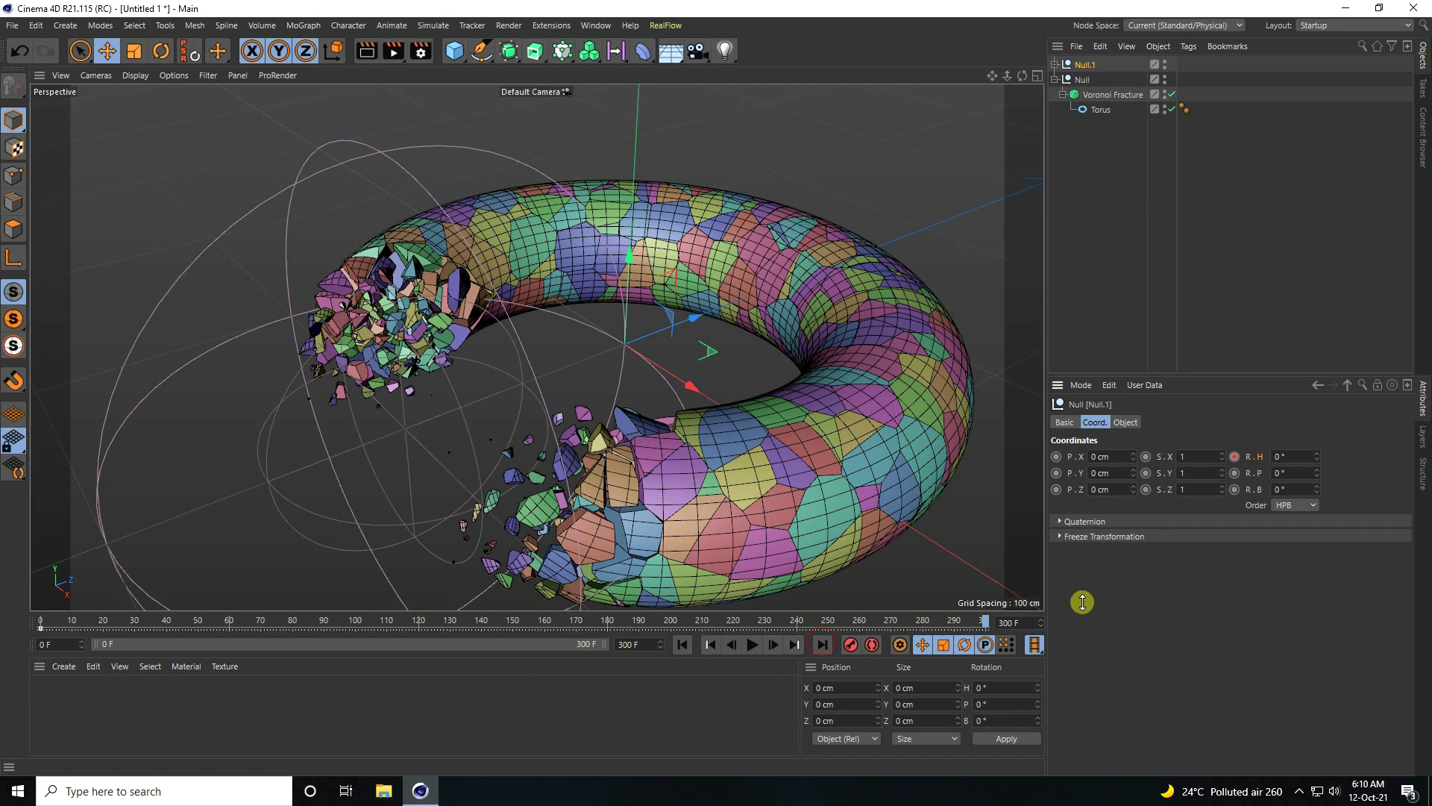
{"action": "left_click", "coordinate": [1236, 457]}
{"action": "mouse_move", "coordinate": [1318, 457]}
{"action": "left_mouse_down"}
{"action": "mouse_move", "coordinate": [1312, 474]}
{"action": "mouse_move", "coordinate": [1318, 453]}
{"action": "left_mouse_up"}
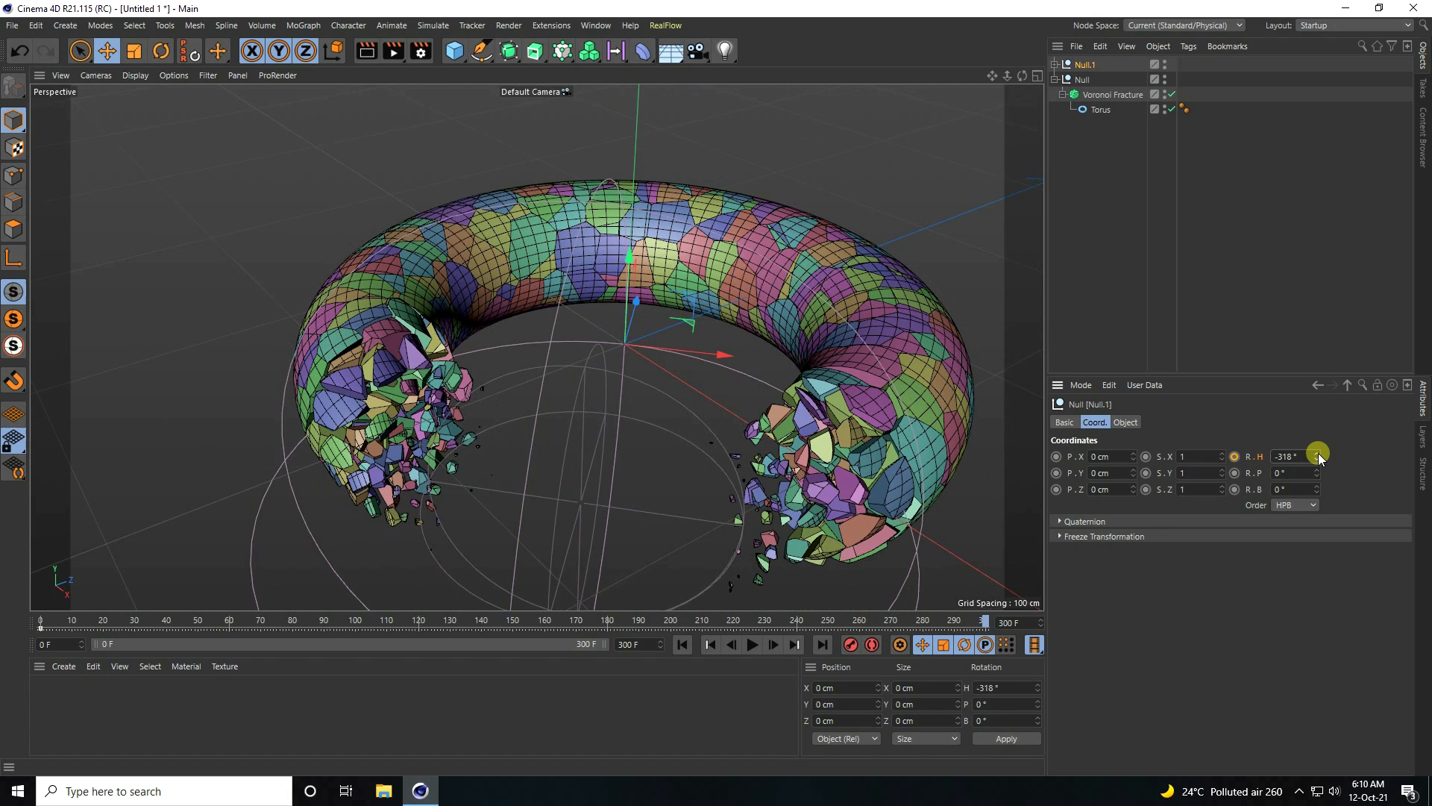
{"action": "type", "text": "-360"}
{"action": "key", "text": "Return"}
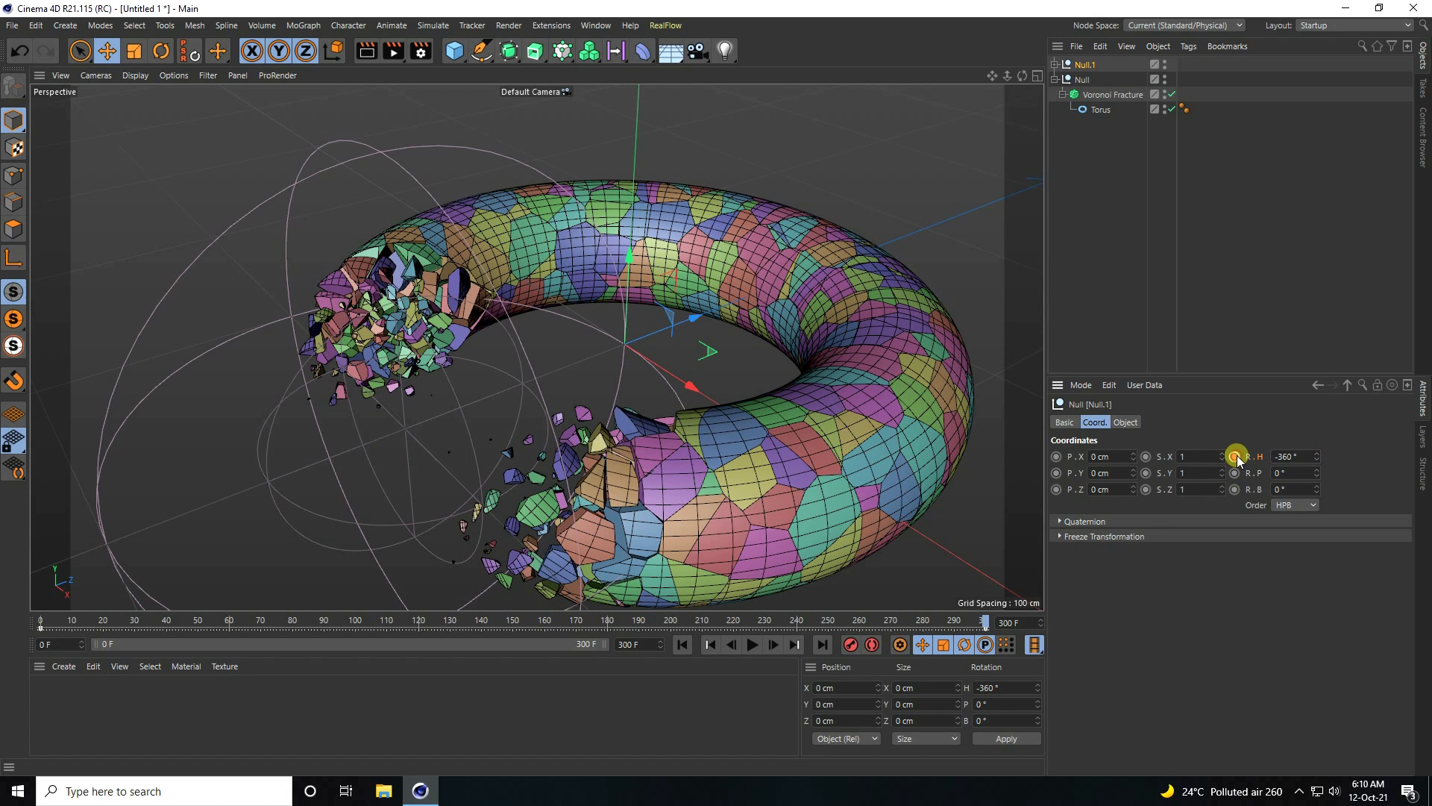
Step: Play the animation from the first frame to check the fracture travelling around the torus
{"action": "left_click", "coordinate": [684, 645]}
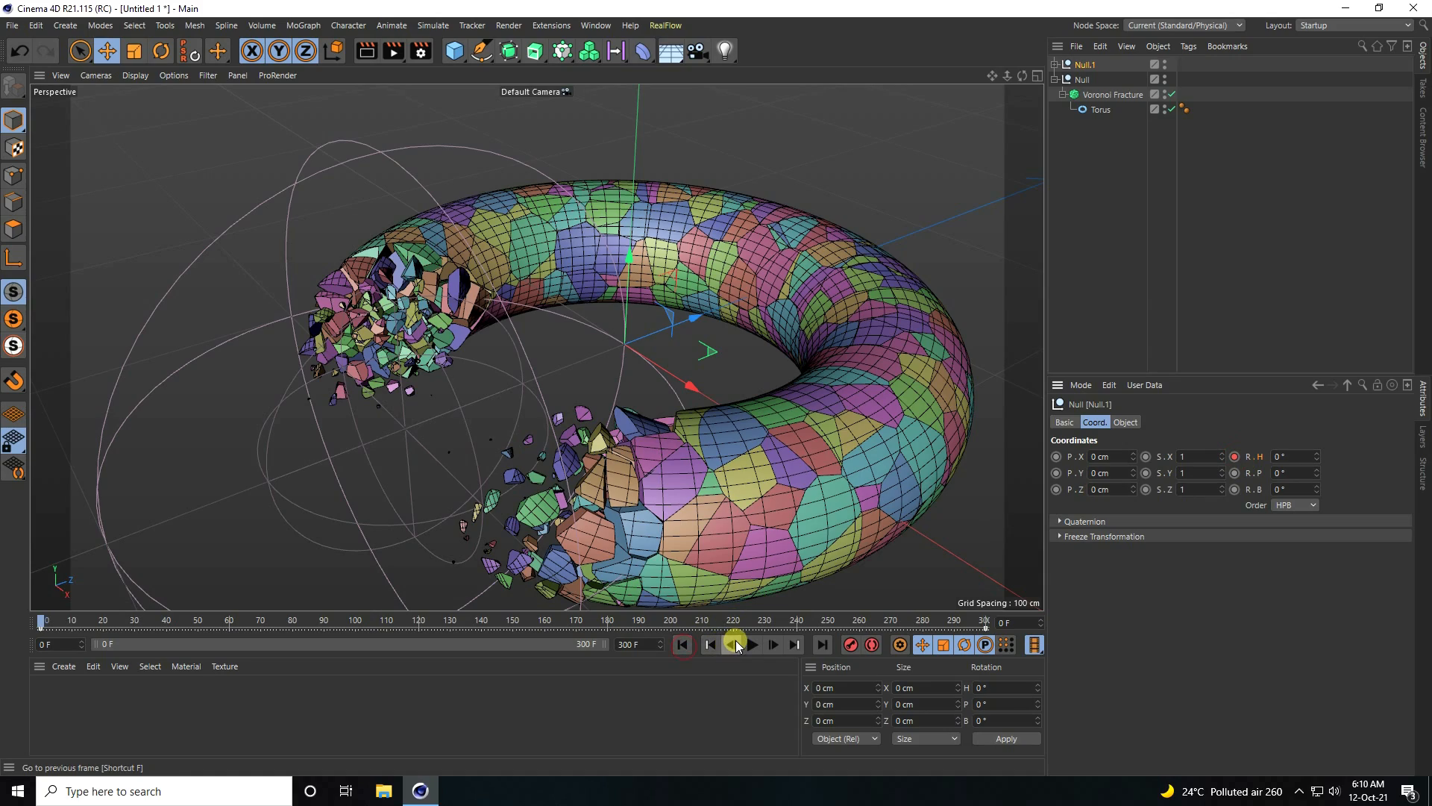
{"action": "left_click", "coordinate": [753, 645]}
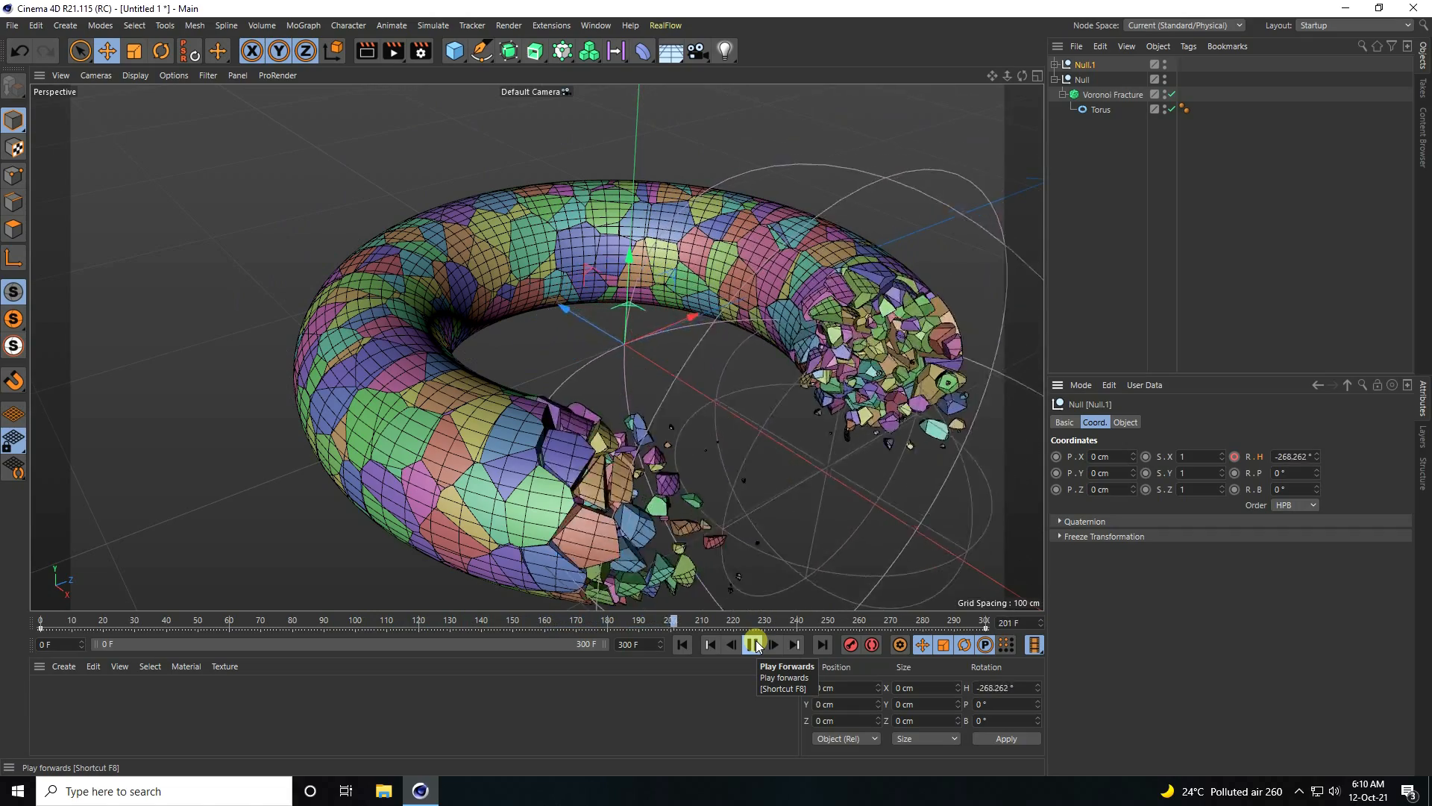
{"action": "left_click", "coordinate": [753, 644]}
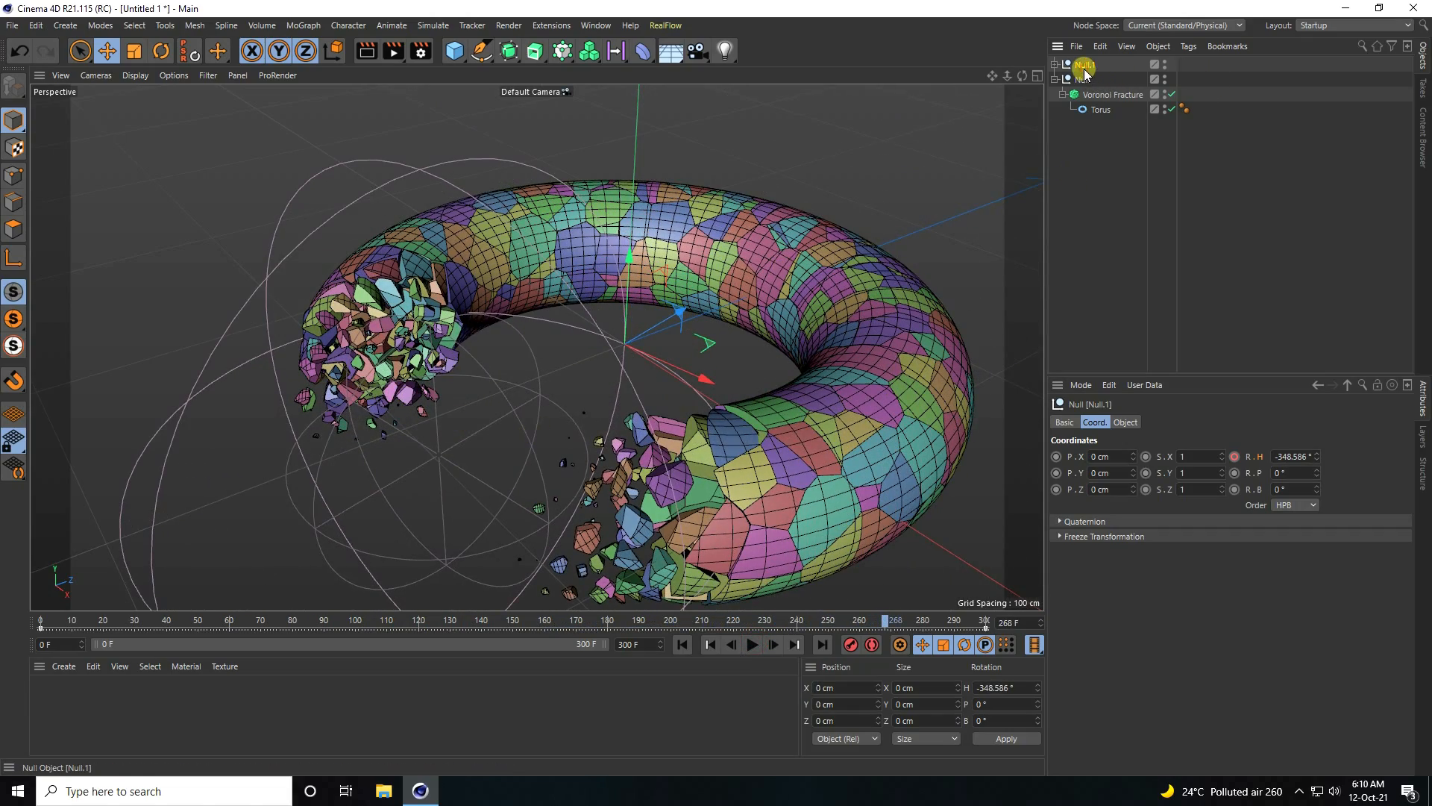
Step: Show the null's rotation F-curve in the Timeline and set all its keys to linear interpolation
{"action": "left_click", "coordinate": [596, 25]}
{"action": "left_click", "coordinate": [615, 228]}
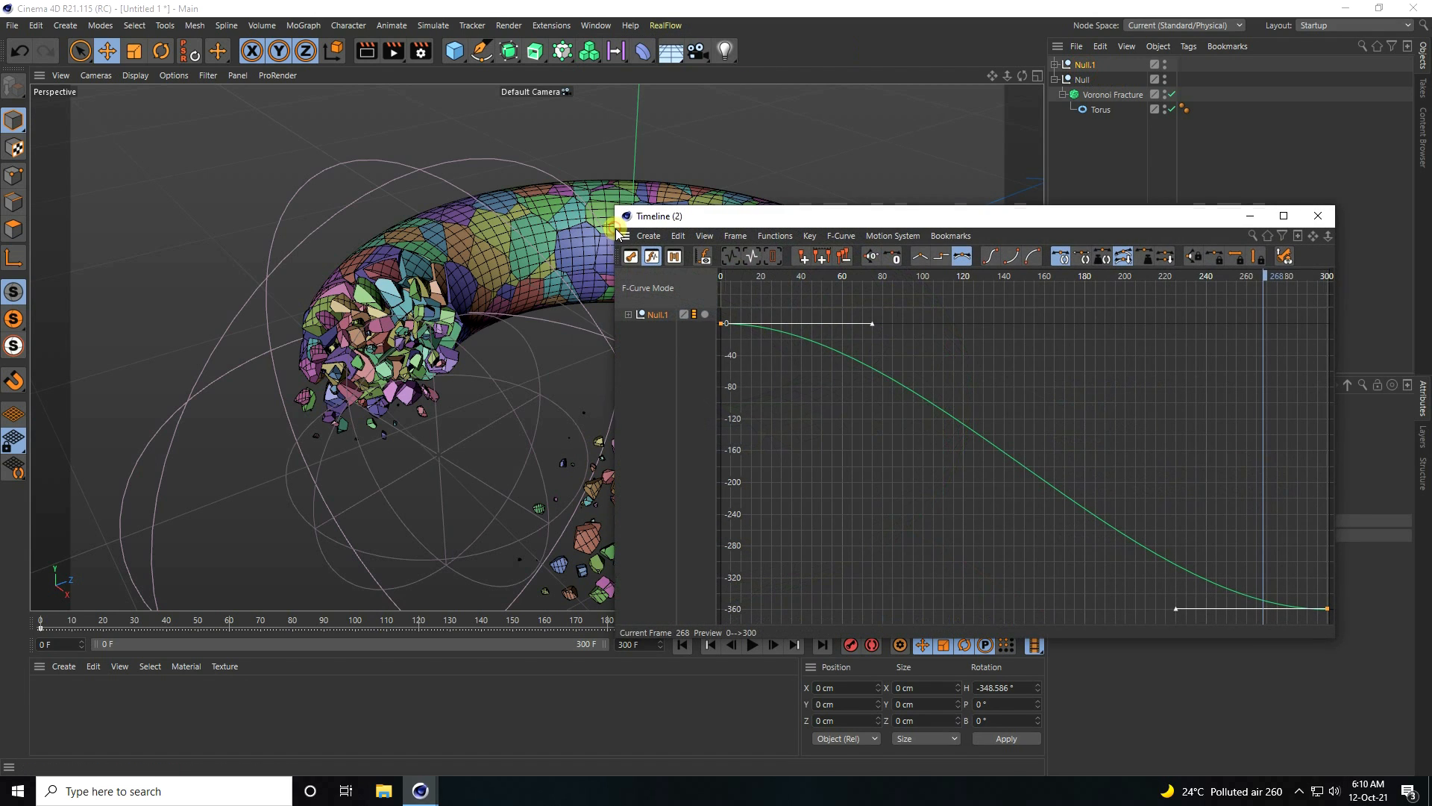
{"action": "key", "text": "h"}
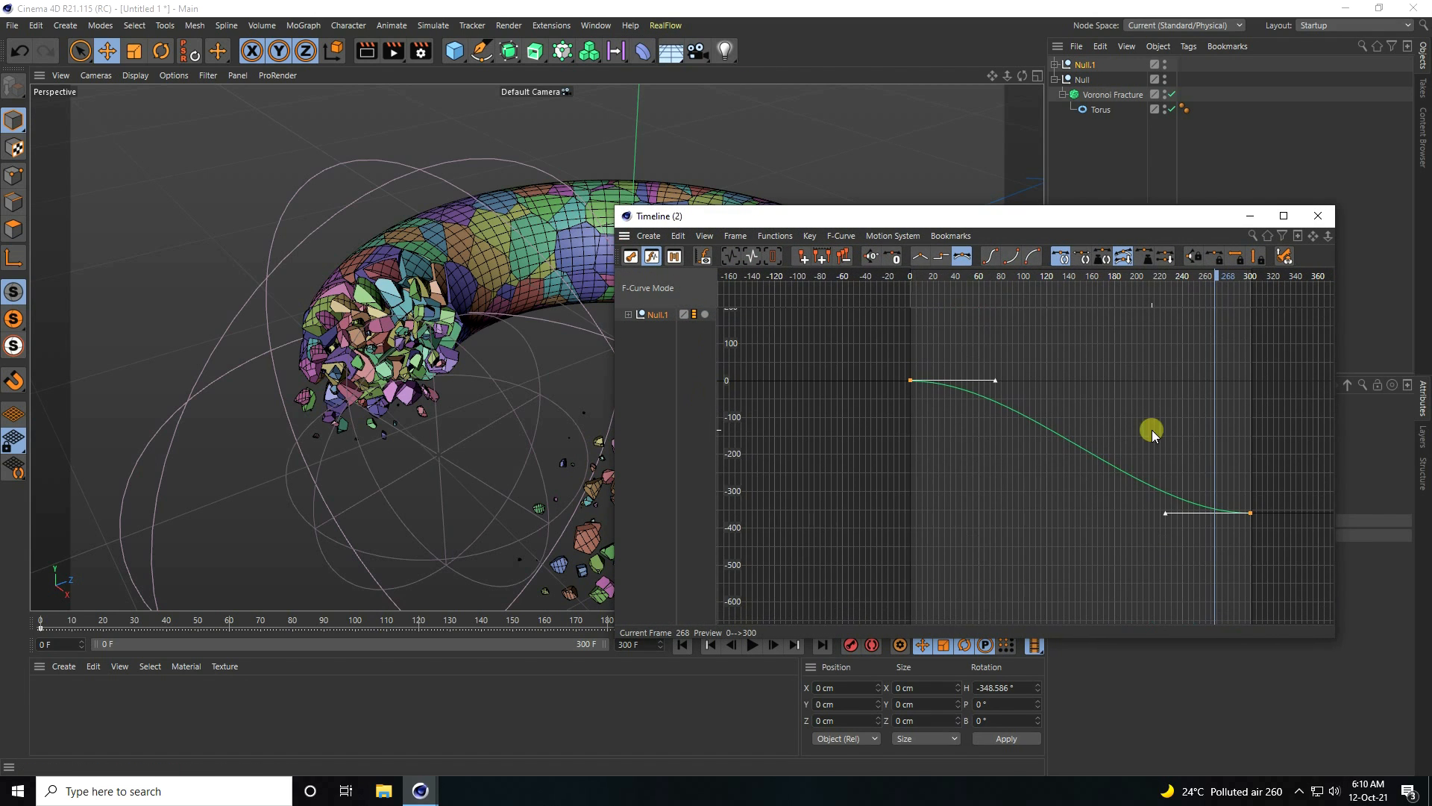
{"action": "left_click_drag", "start_coordinate": [857, 361], "coordinate": [1309, 613]}
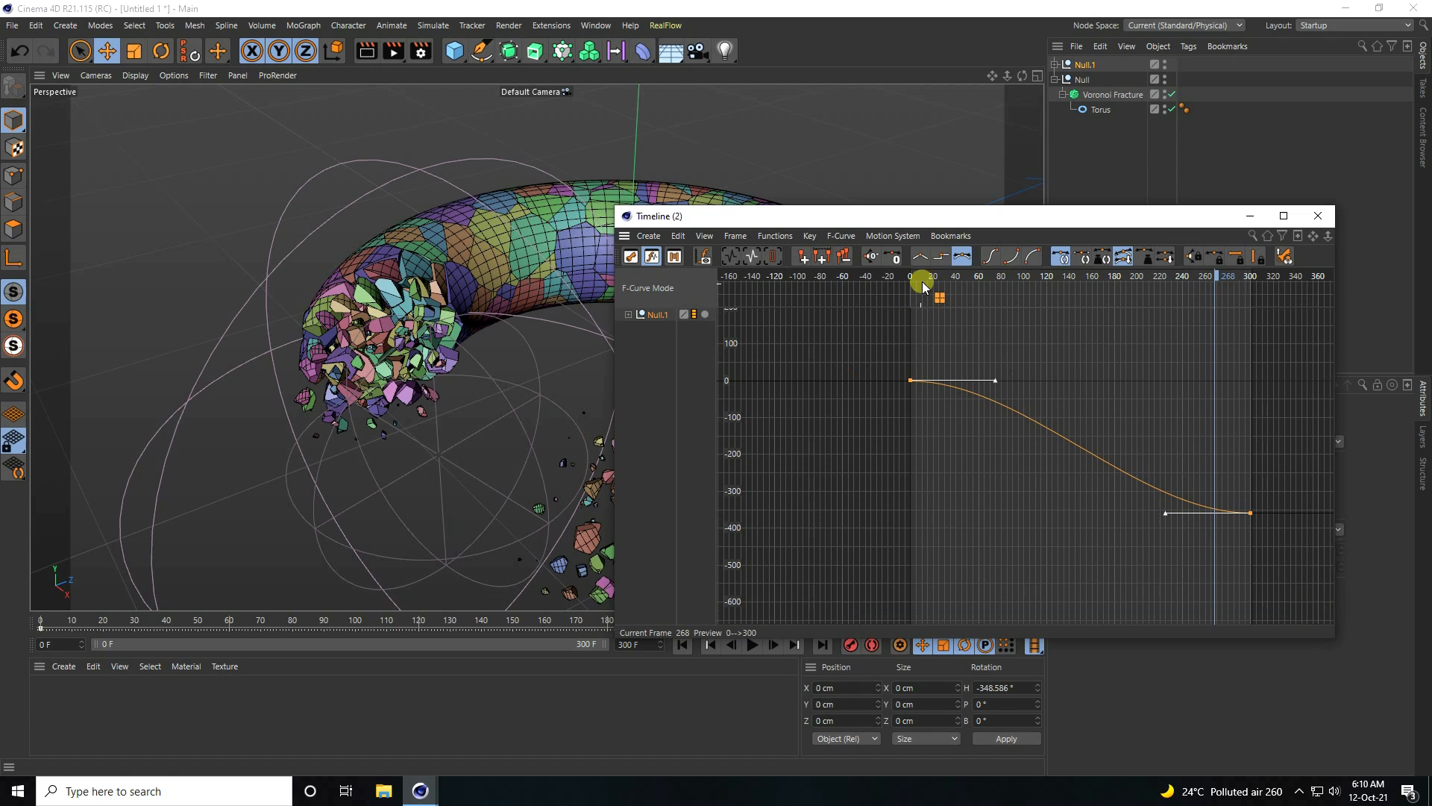
{"action": "left_click", "coordinate": [920, 256]}
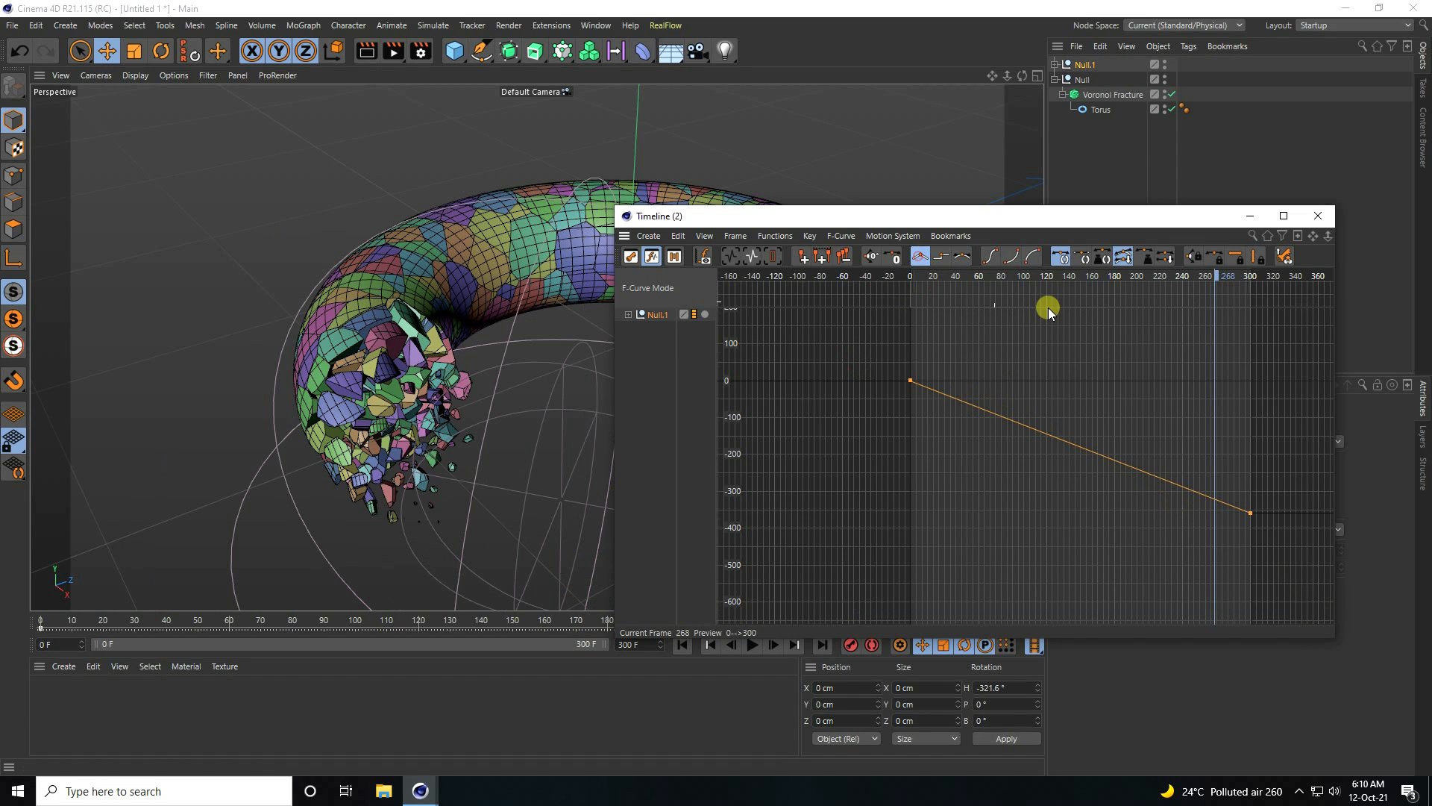
{"action": "left_click", "coordinate": [1320, 216]}
Step: Play the animation from the start again to check that the rotation runs at constant speed
{"action": "left_click", "coordinate": [678, 644]}
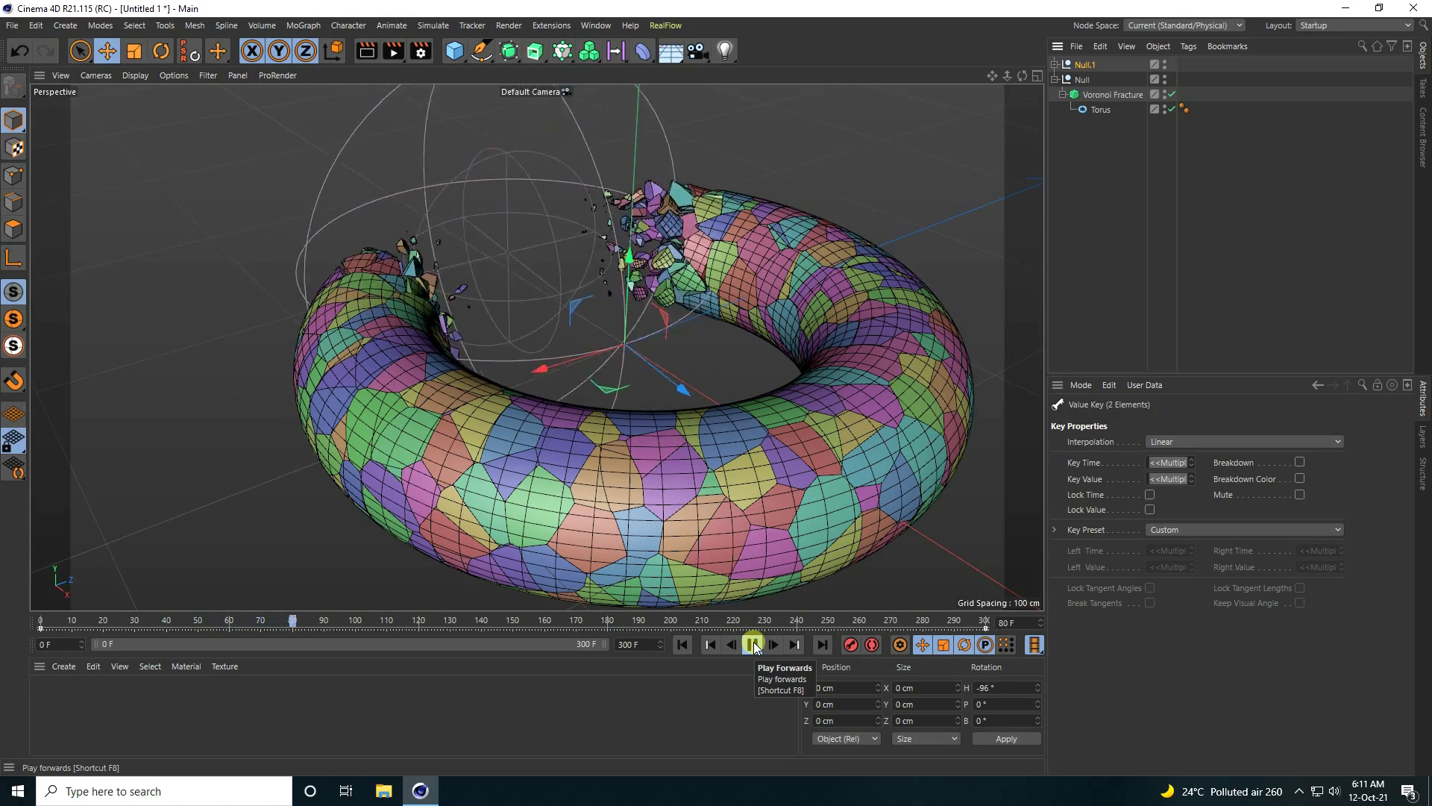
{"action": "left_click_drag", "start_coordinate": [992, 76], "coordinate": [715, 387]}
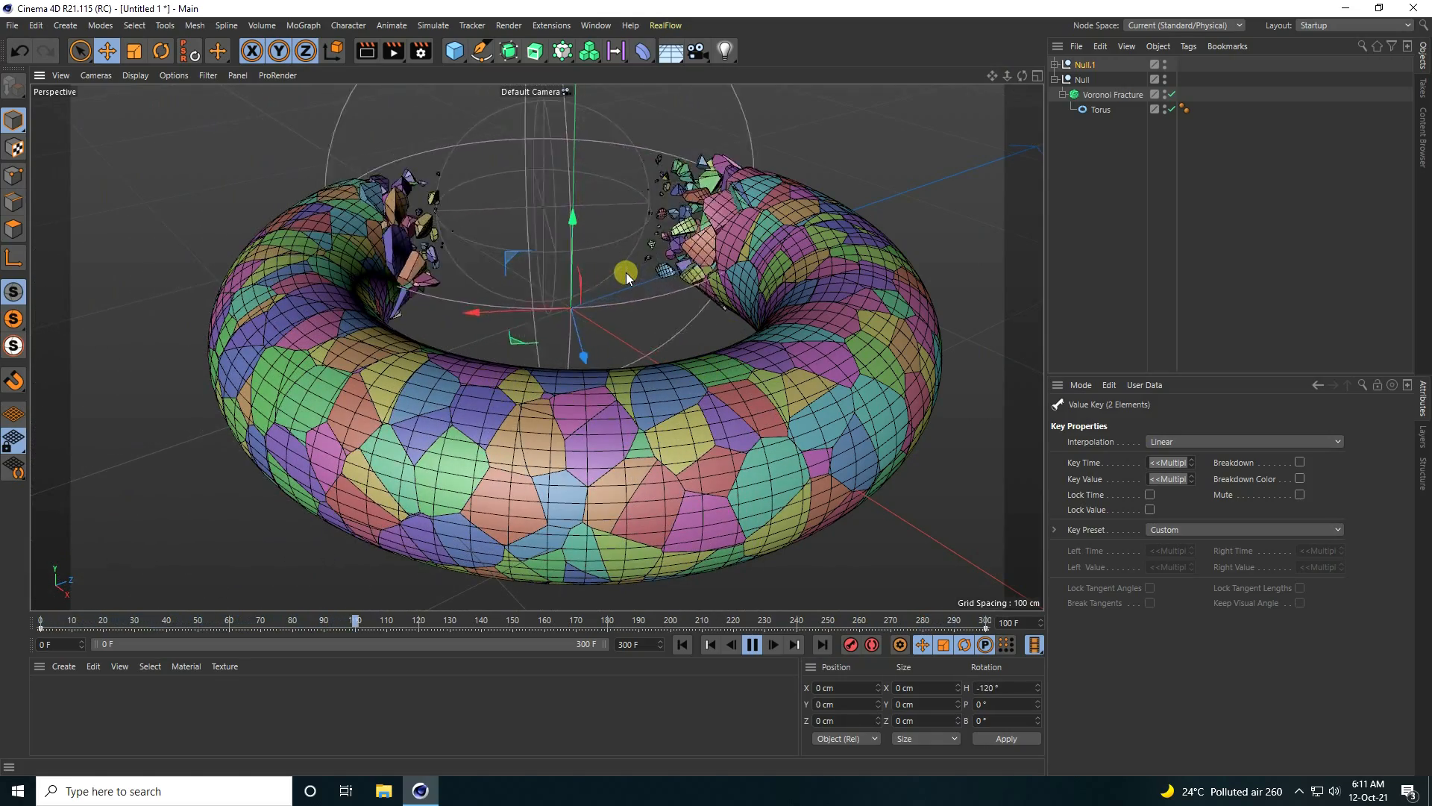
{"action": "left_click", "coordinate": [751, 642]}
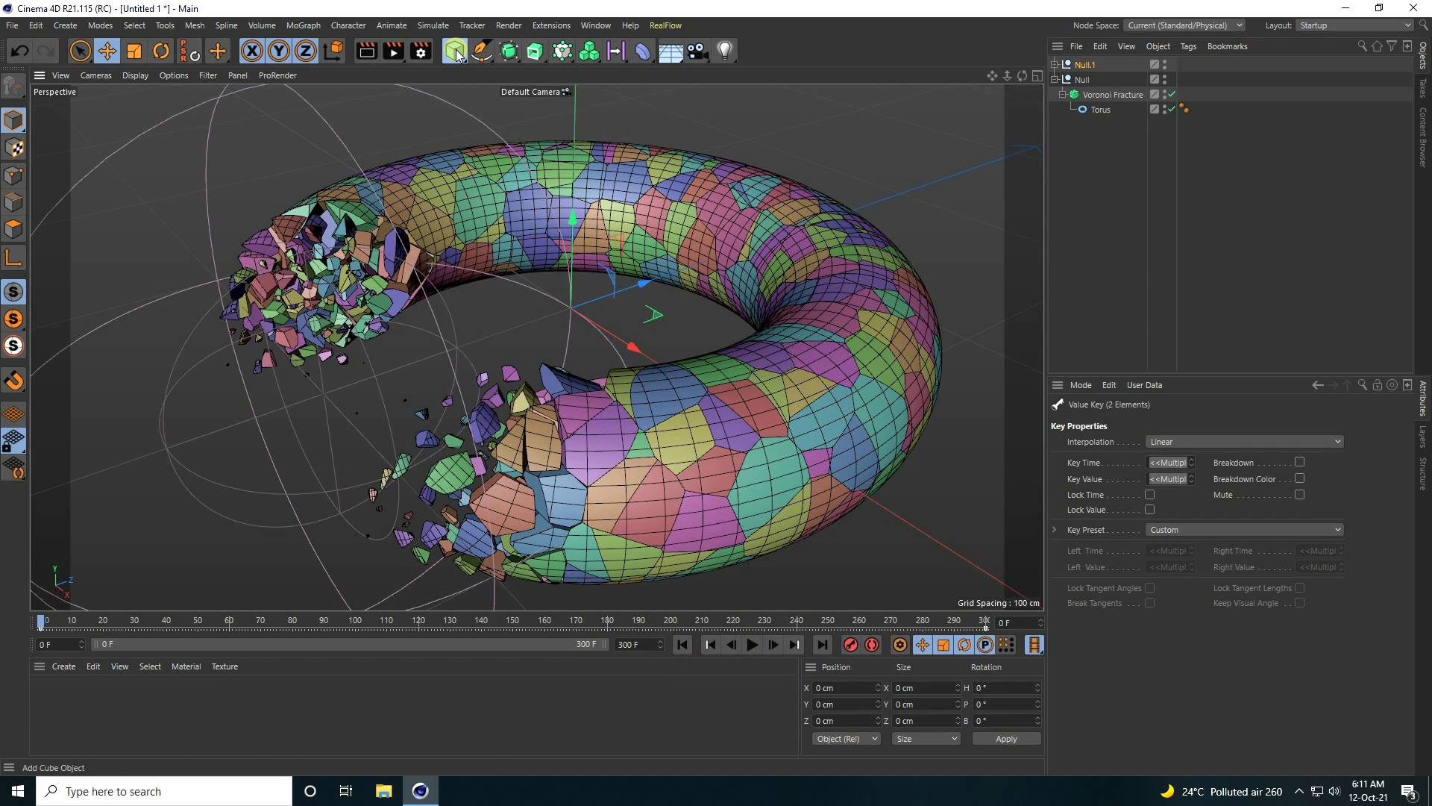
Step: Add a Tube primitive and display it against the torus in the top view
{"action": "left_click", "coordinate": [453, 51]}
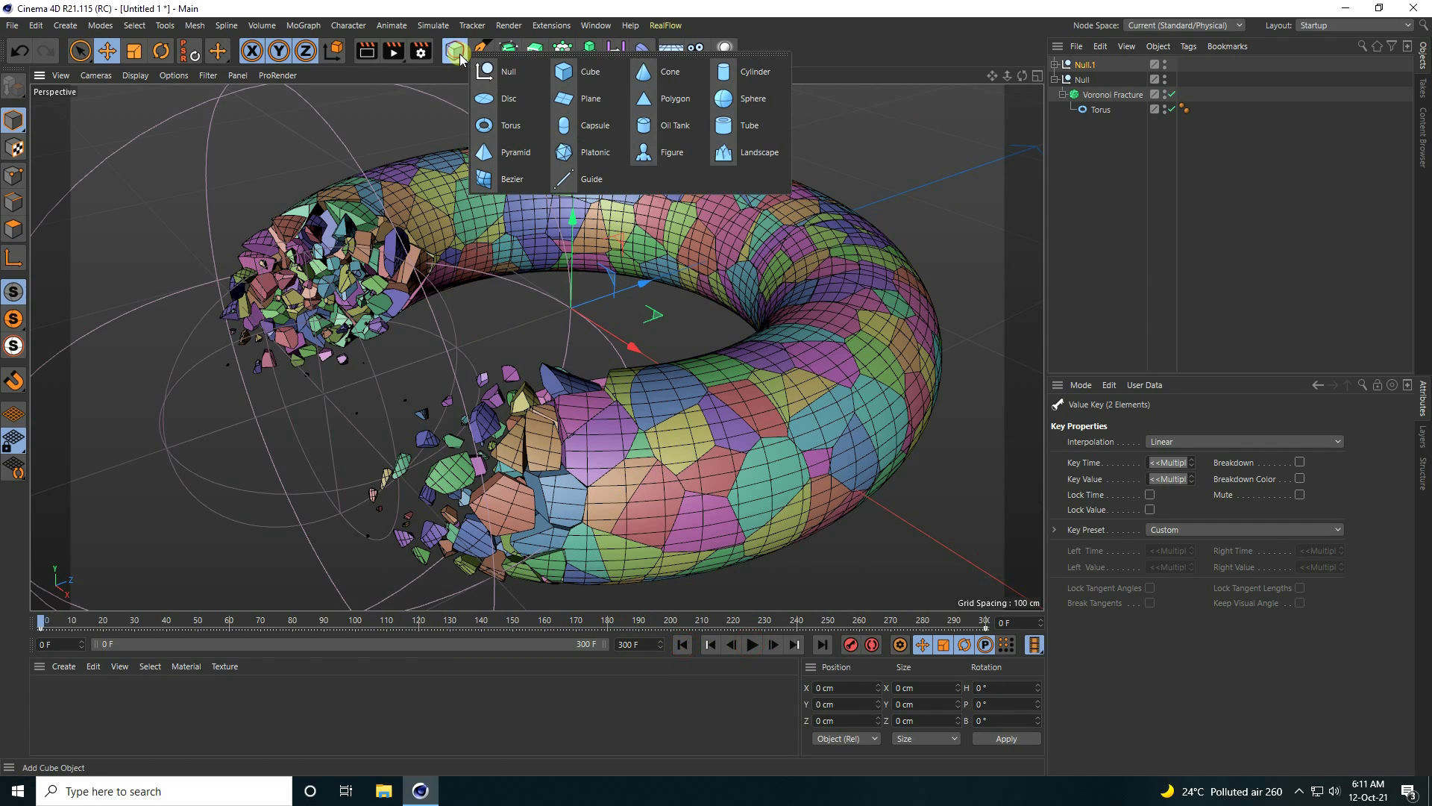
{"action": "left_click", "coordinate": [731, 131]}
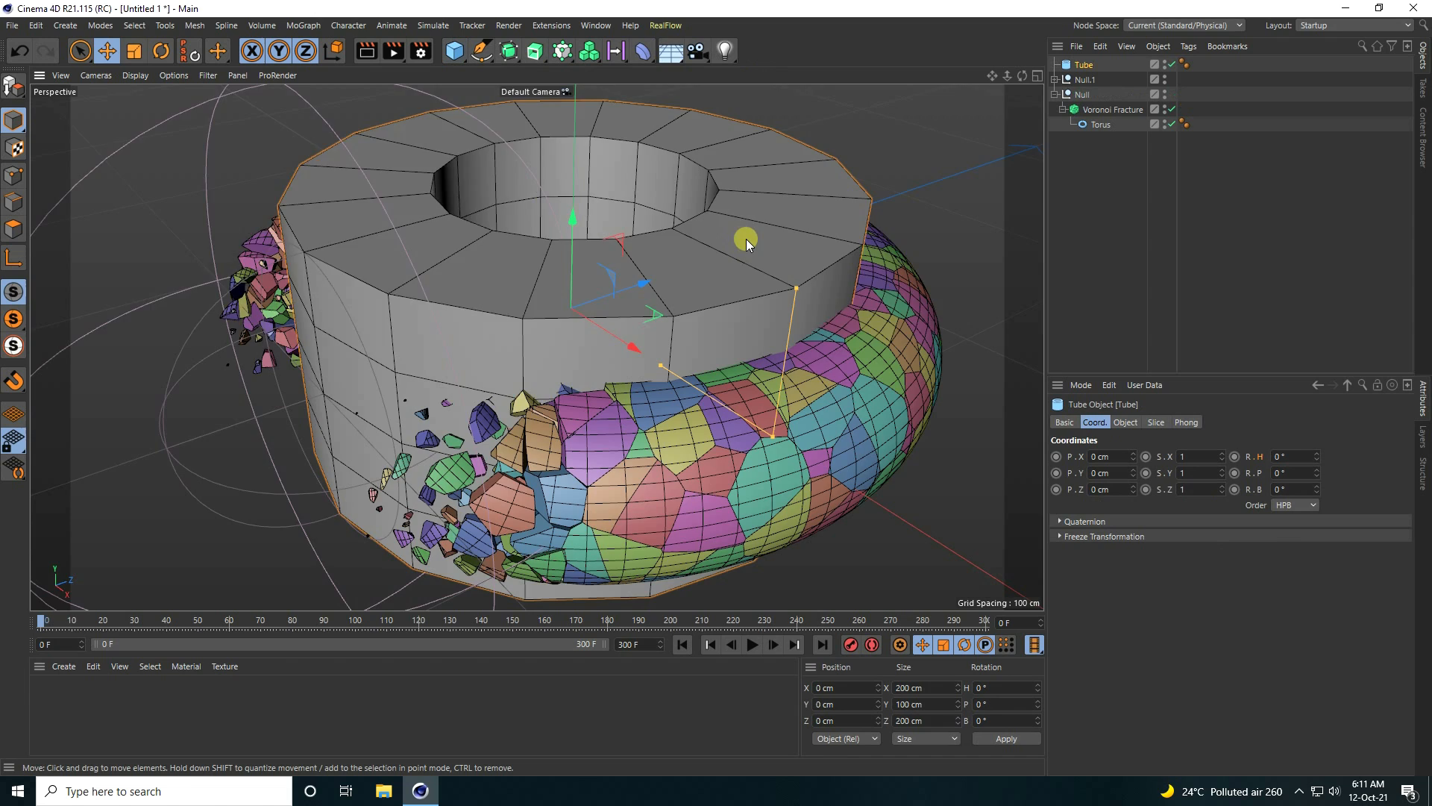
{"action": "middle_click", "coordinate": [746, 239]}
{"action": "middle_click", "coordinate": [742, 206]}
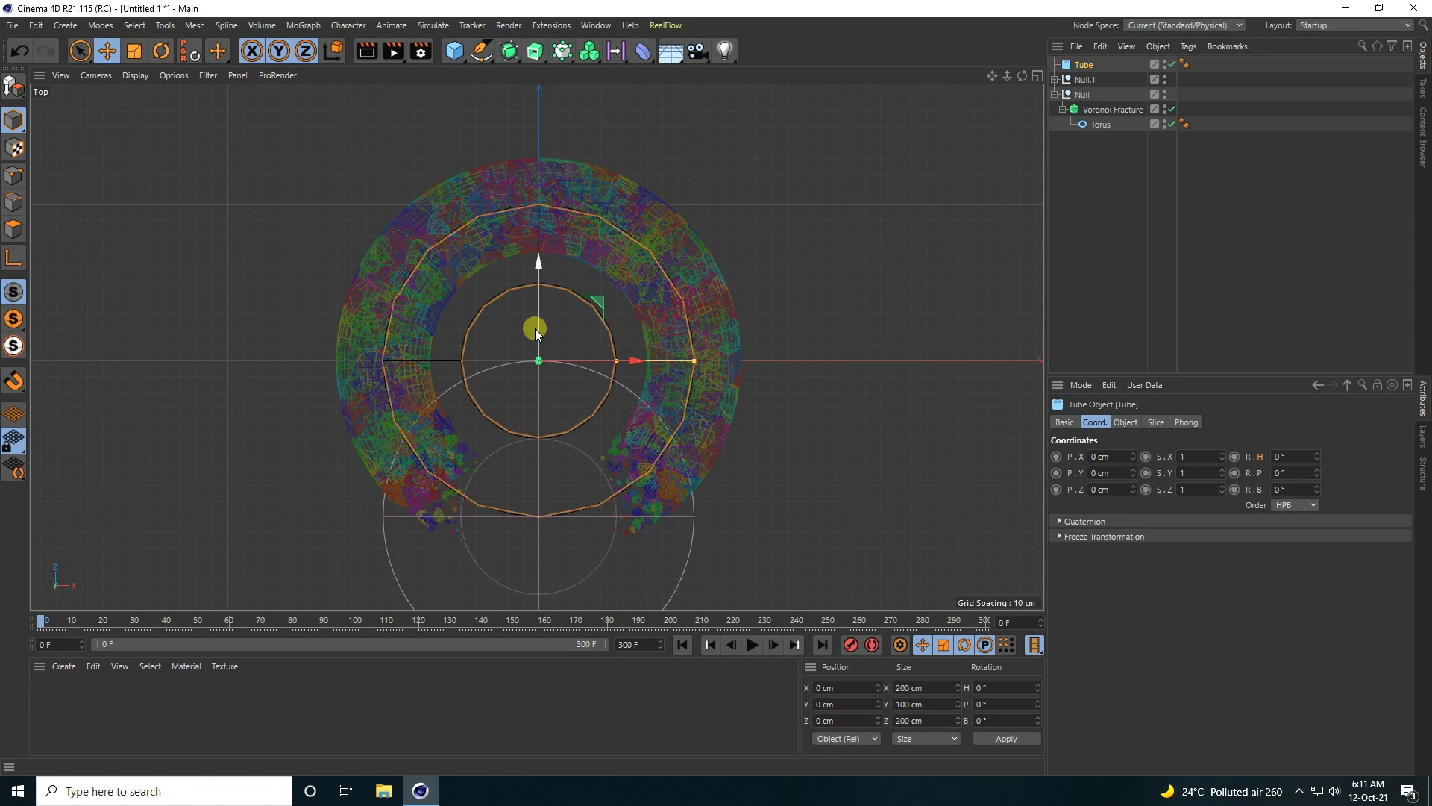
{"action": "scroll", "coordinate": [535, 328], "scroll_direction": "up", "scroll_amount": 2}
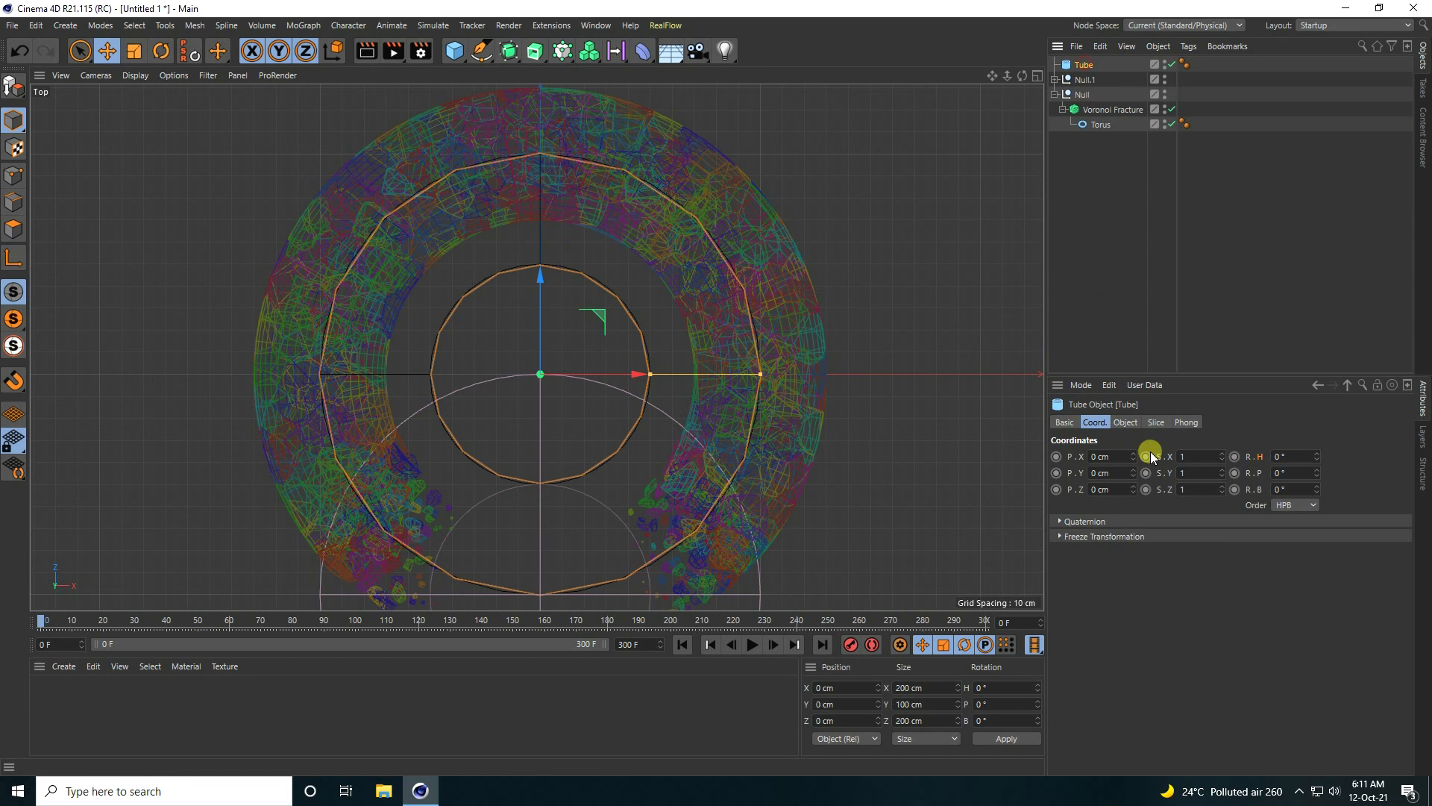
Step: Set the tube's inner radius to 70 cm, outer radius to 130 cm and rotation segments to 107
{"action": "left_click", "coordinate": [1126, 422]}
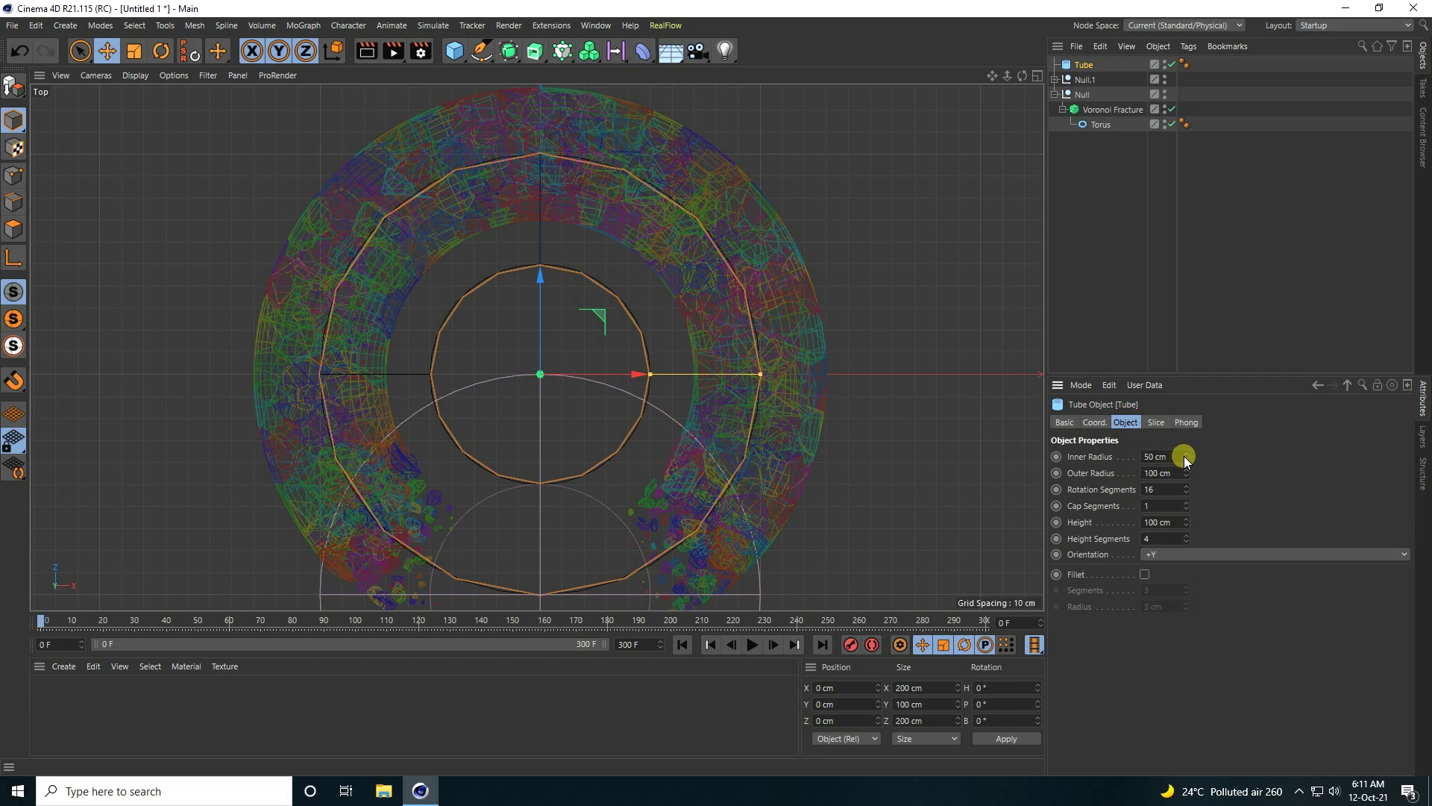
{"action": "left_click_drag", "start_coordinate": [1186, 460], "coordinate": [1185, 470]}
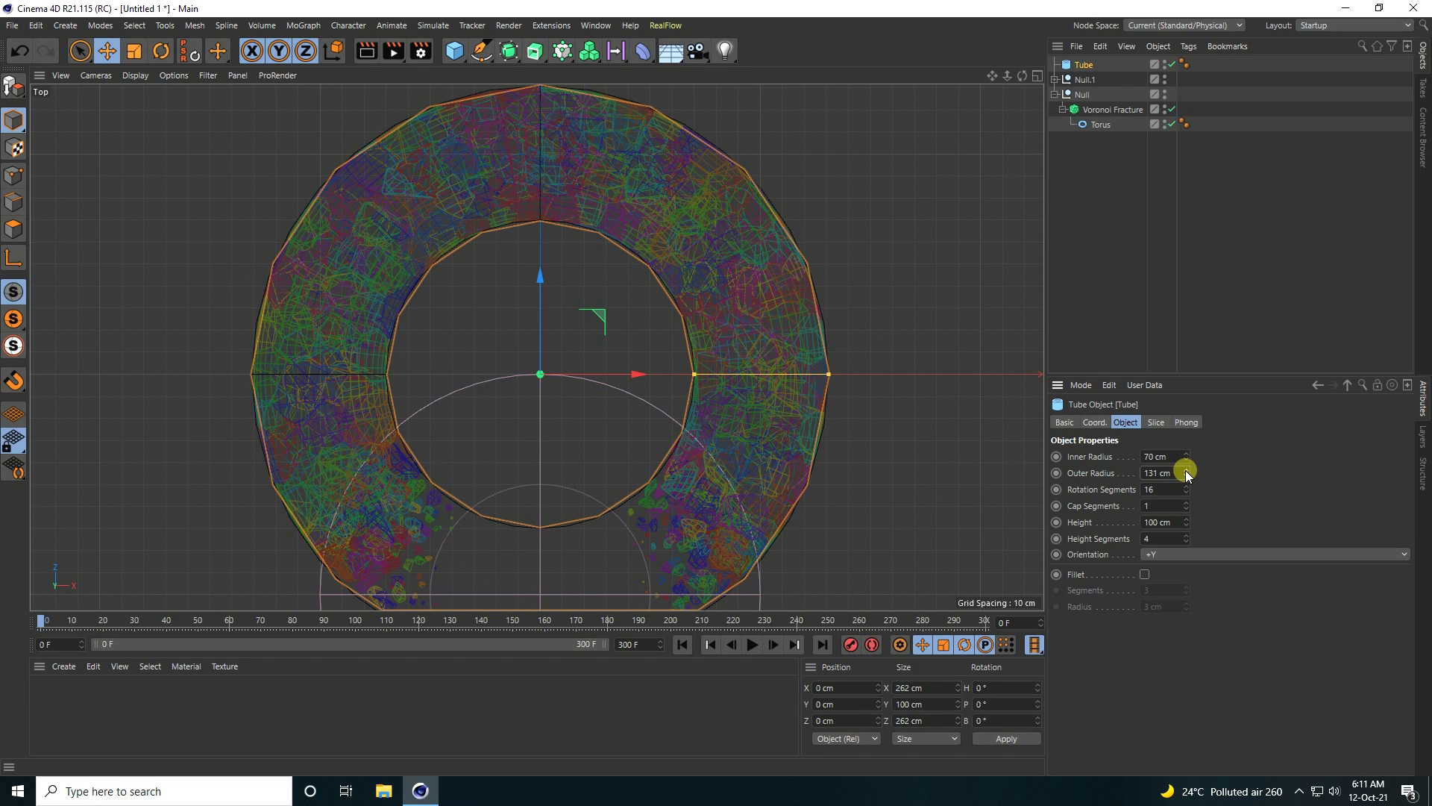
{"action": "left_click", "coordinate": [1186, 476]}
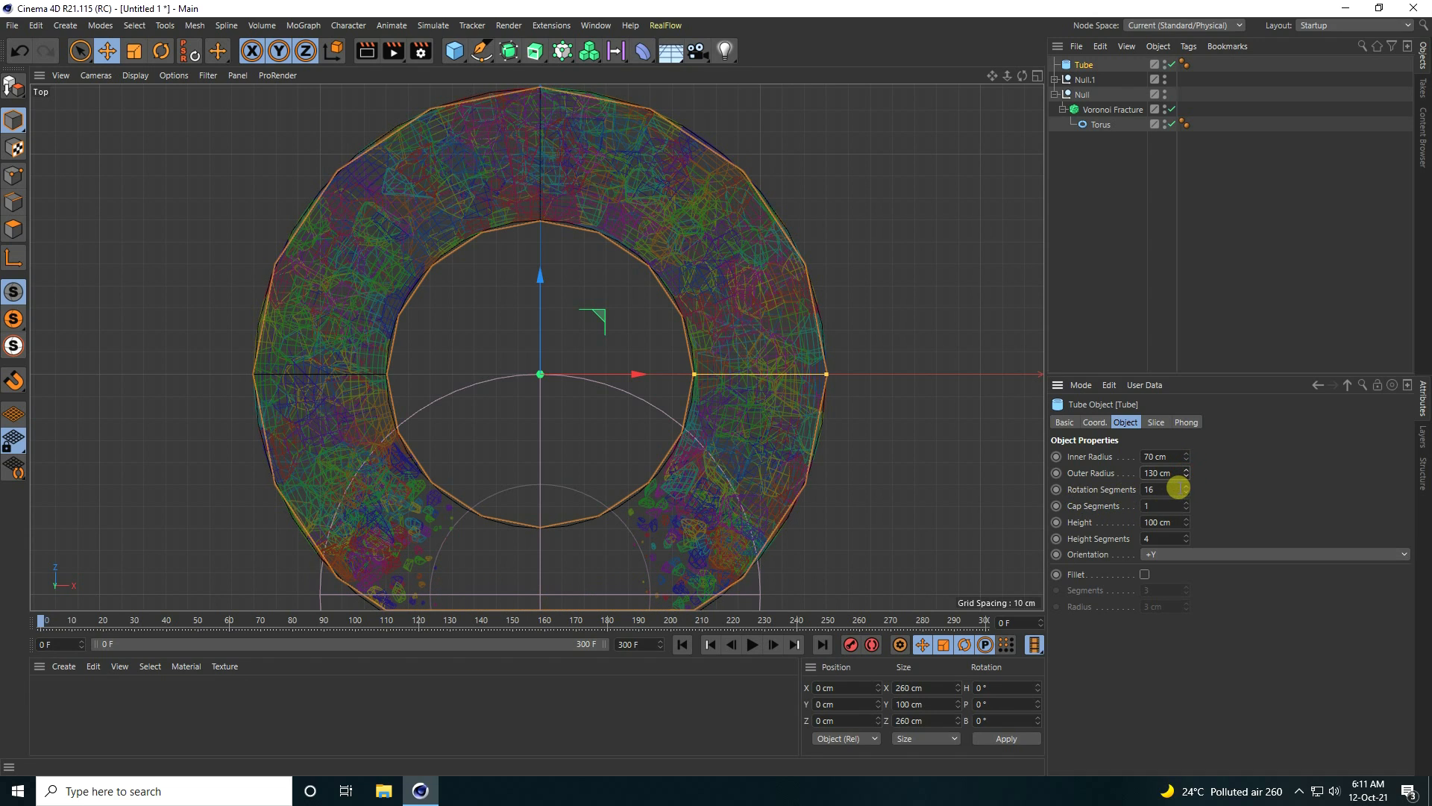
{"action": "left_click_drag", "start_coordinate": [1187, 483], "coordinate": [1186, 485]}
Step: Flatten the tube by setting its height to 2 cm and its height segments to 2
{"action": "middle_click", "coordinate": [728, 343]}
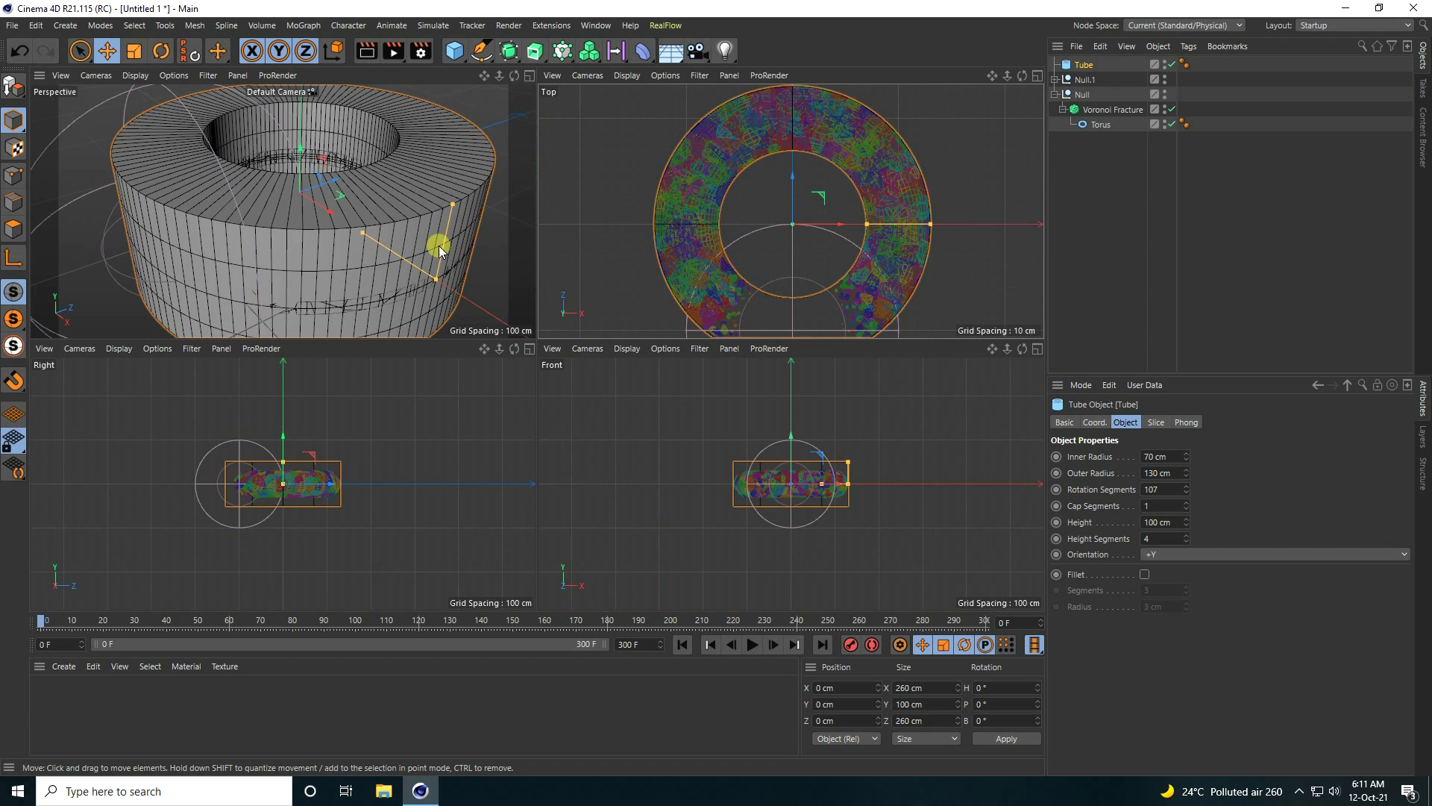
{"action": "middle_click", "coordinate": [439, 244]}
{"action": "scroll", "coordinate": [589, 255], "scroll_direction": "down", "scroll_amount": 2}
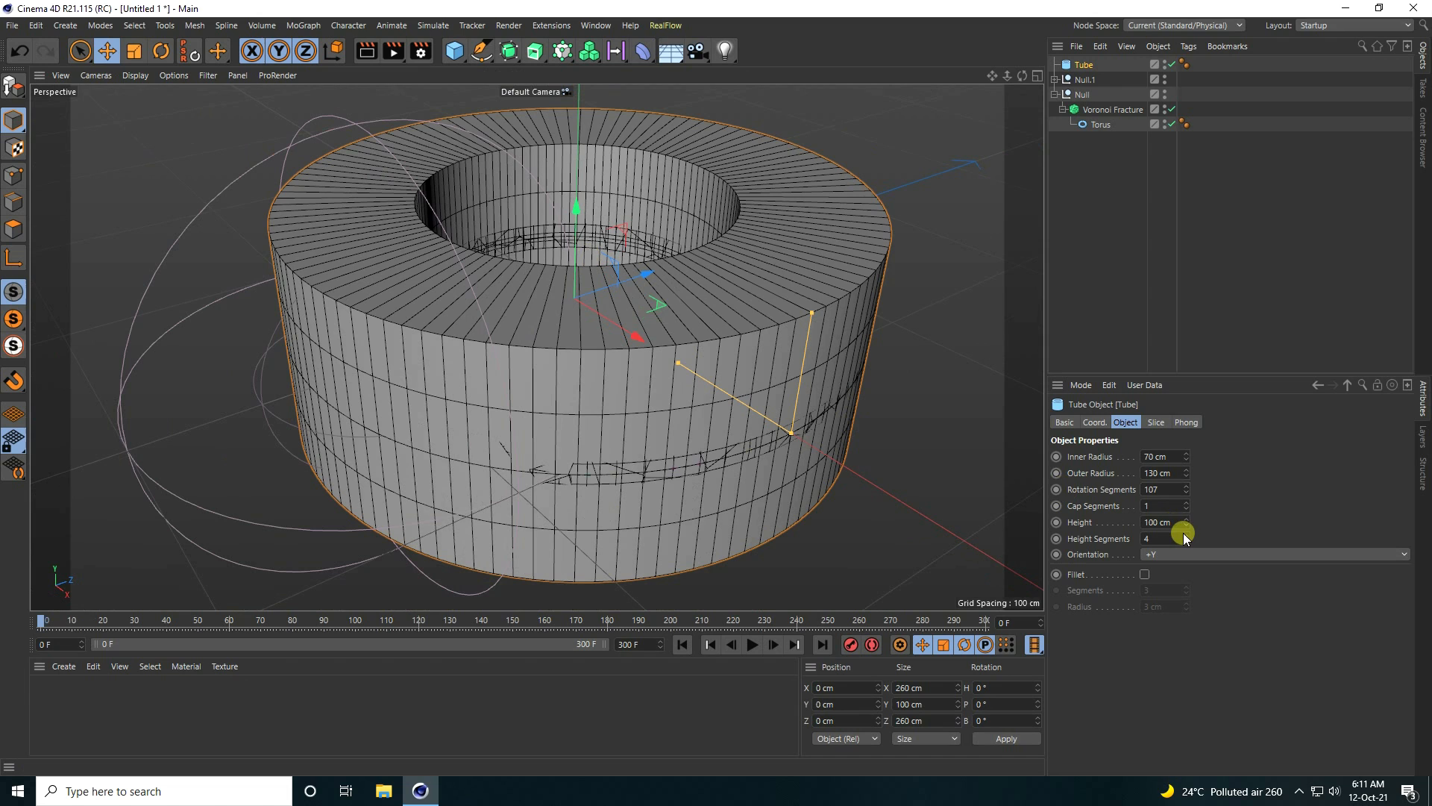
{"action": "left_click_drag", "start_coordinate": [1189, 525], "coordinate": [1171, 522]}
{"action": "double_click", "coordinate": [1170, 522]}
{"action": "key", "text": "Return"}
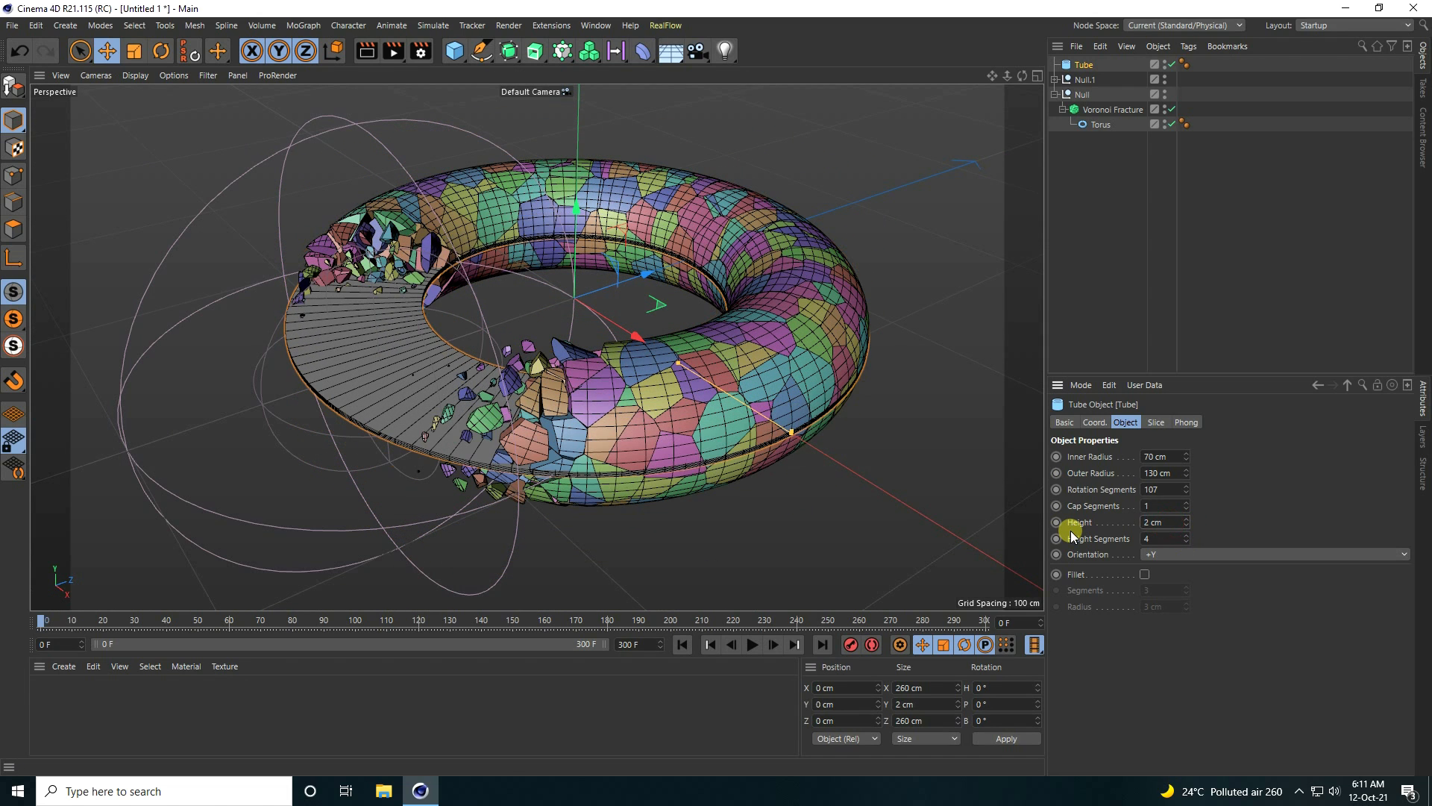
{"action": "left_click", "coordinate": [1186, 541]}
{"action": "left_click", "coordinate": [1186, 541]}
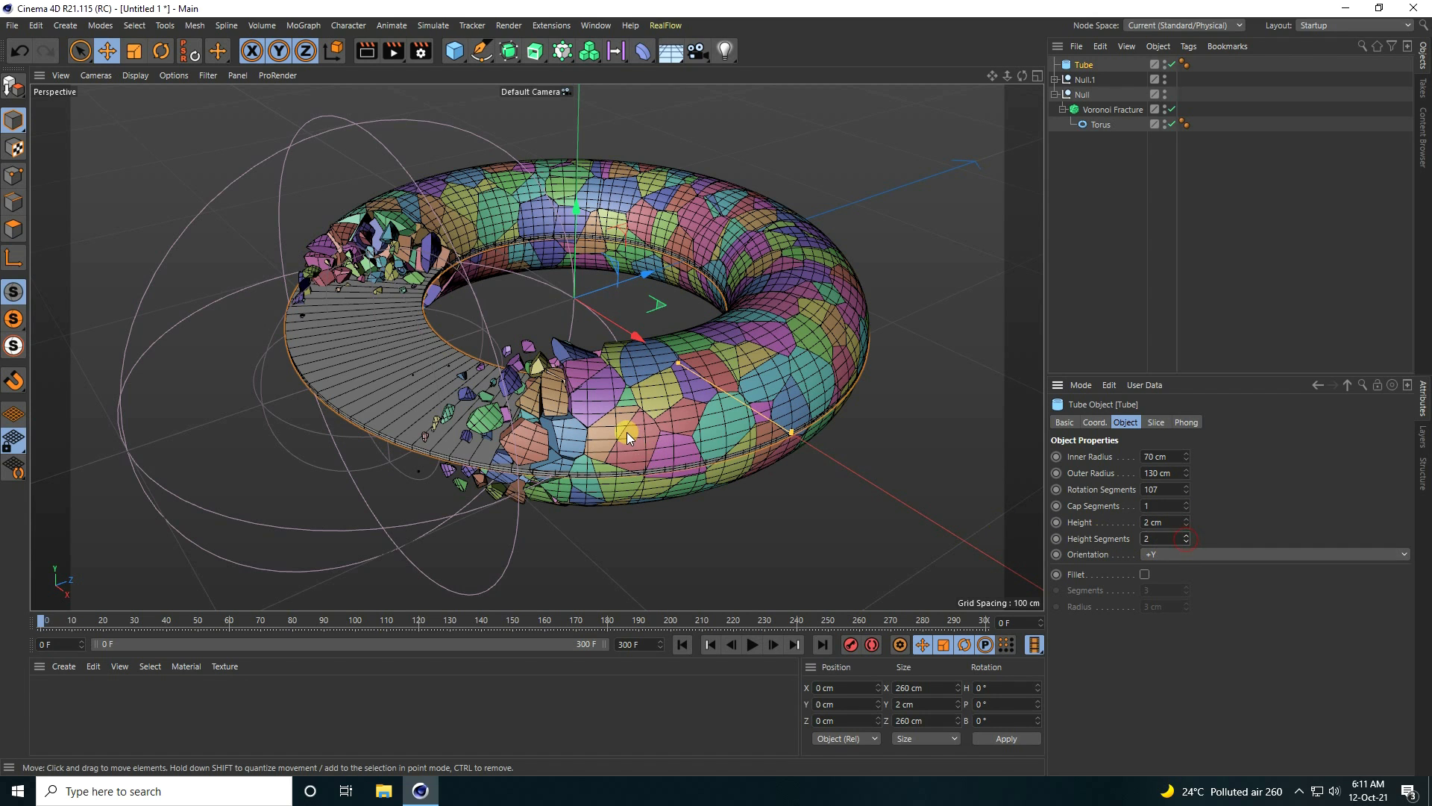
Step: Move the tube down in the front view to just beneath the torus, with its Y position at -31 cm
{"action": "middle_click", "coordinate": [649, 448]}
{"action": "middle_click", "coordinate": [665, 464]}
{"action": "scroll", "coordinate": [552, 345], "scroll_direction": "up", "scroll_amount": 5}
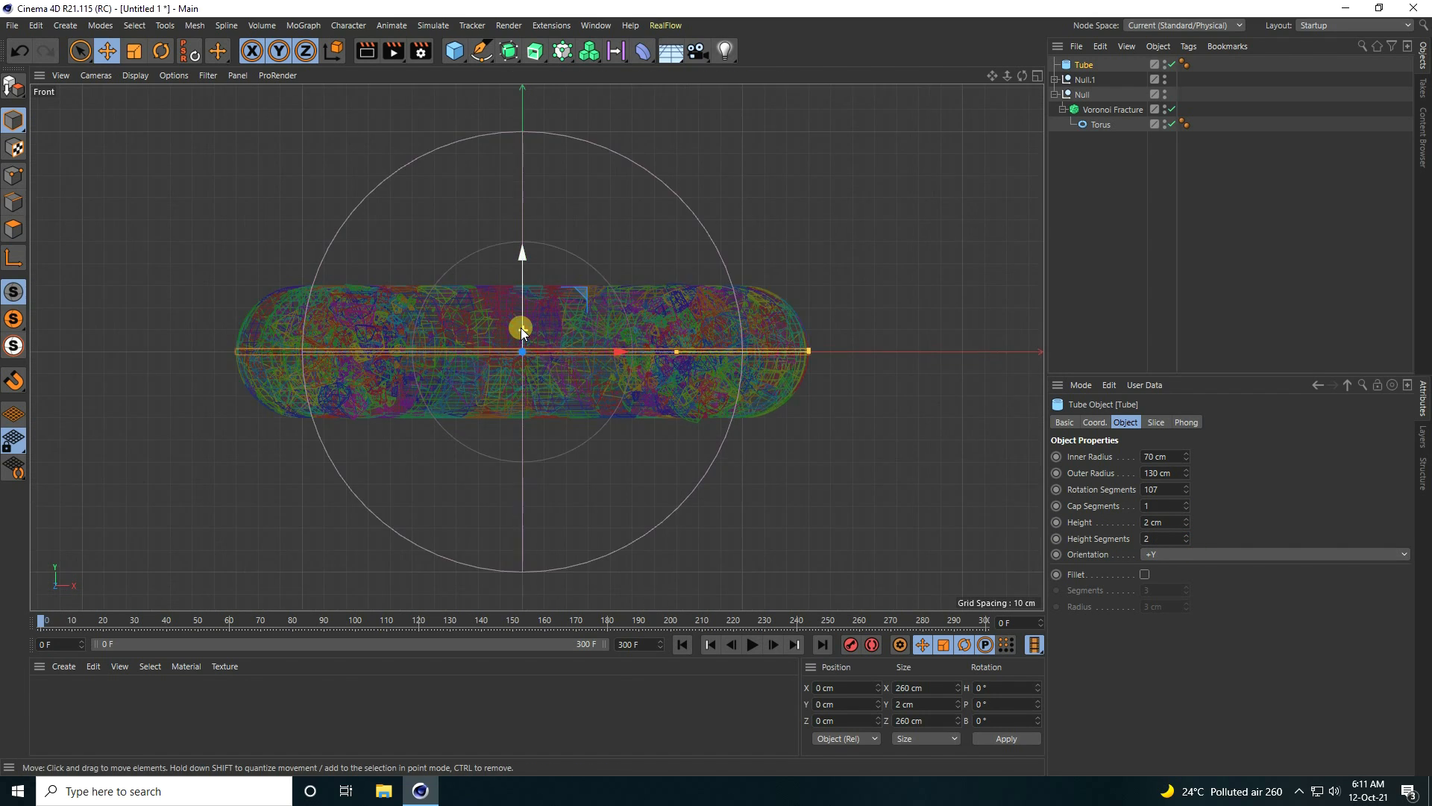
{"action": "scroll", "coordinate": [352, 314], "scroll_direction": "up", "scroll_amount": 3}
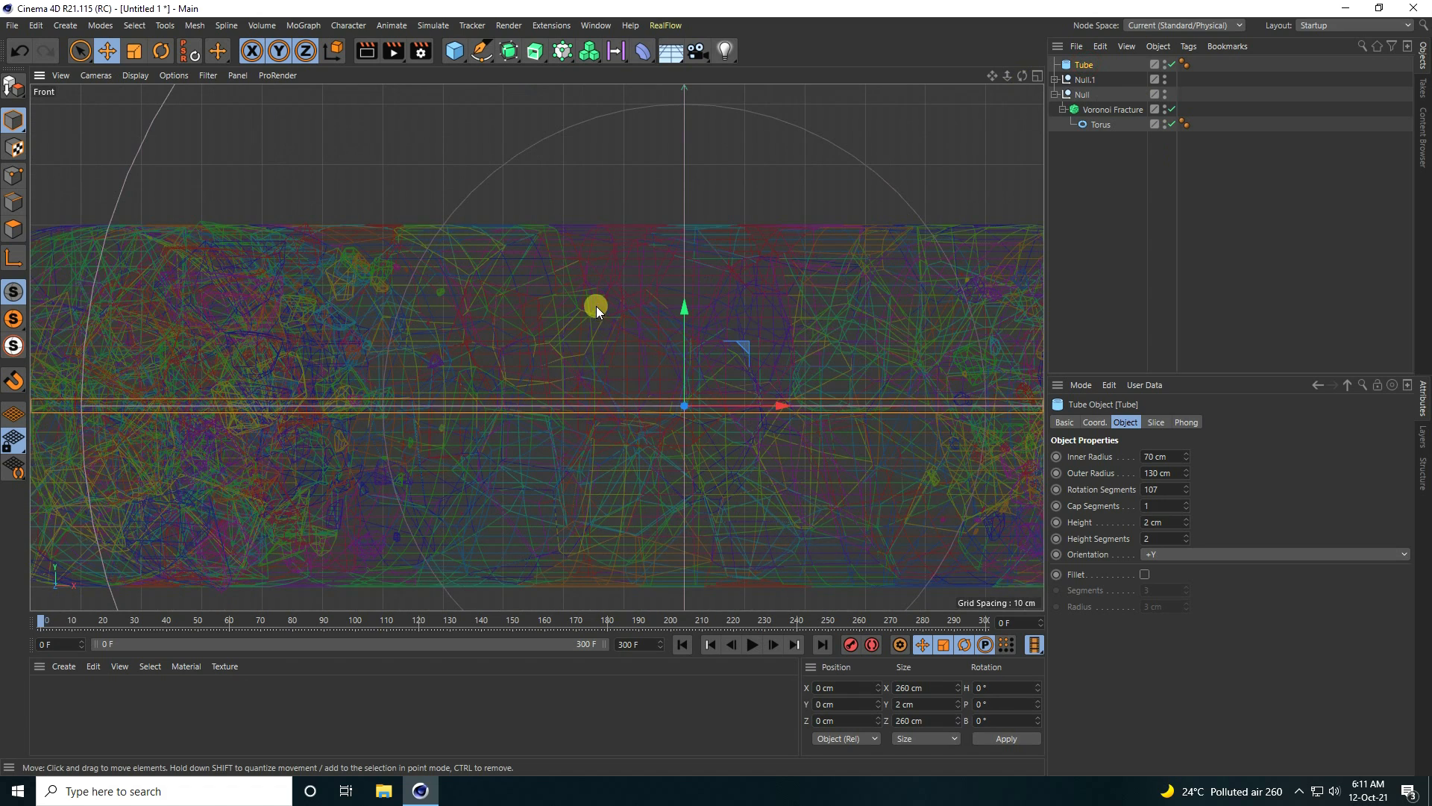
{"action": "left_click_drag", "start_coordinate": [682, 306], "coordinate": [670, 493]}
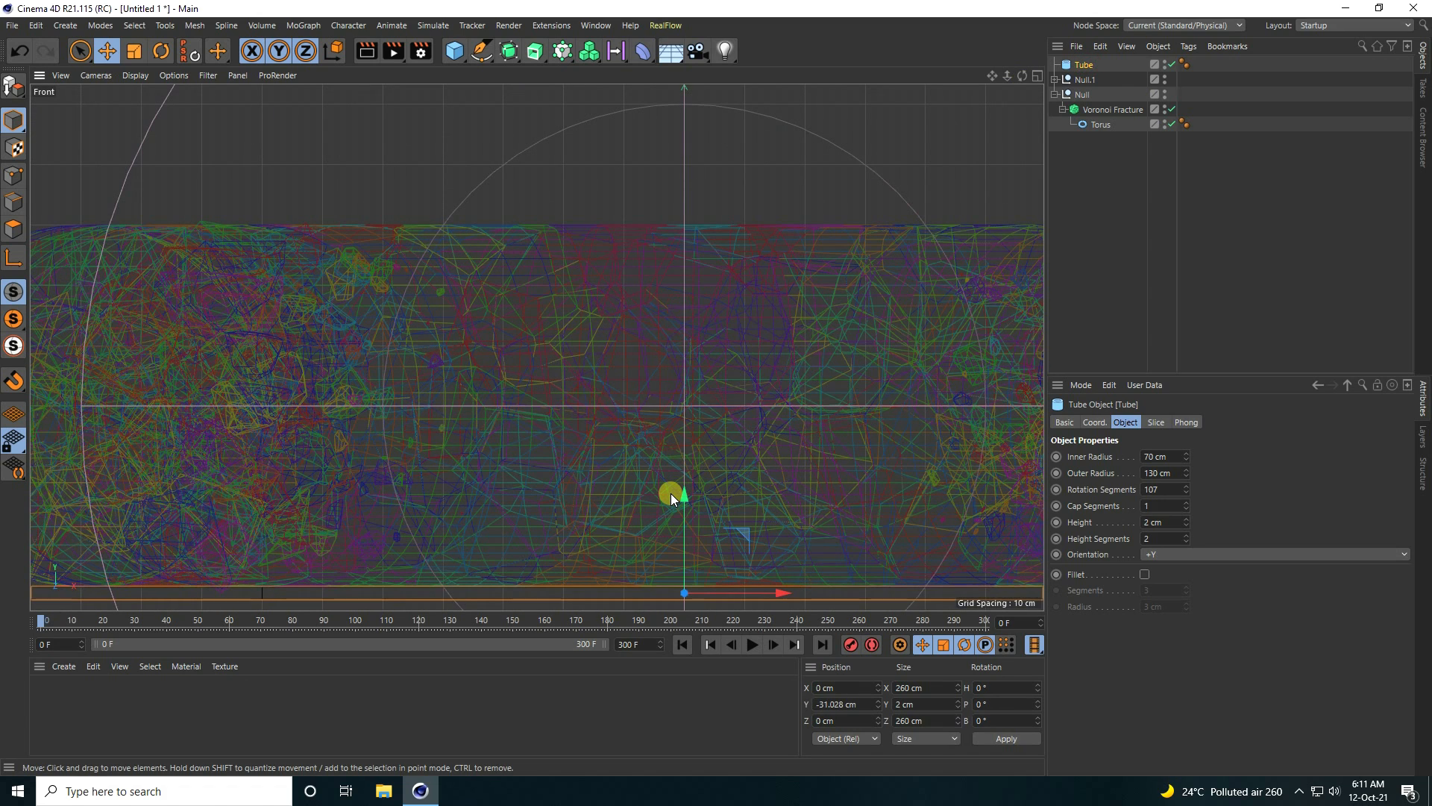
{"action": "scroll", "coordinate": [670, 494], "scroll_direction": "down", "scroll_amount": 3}
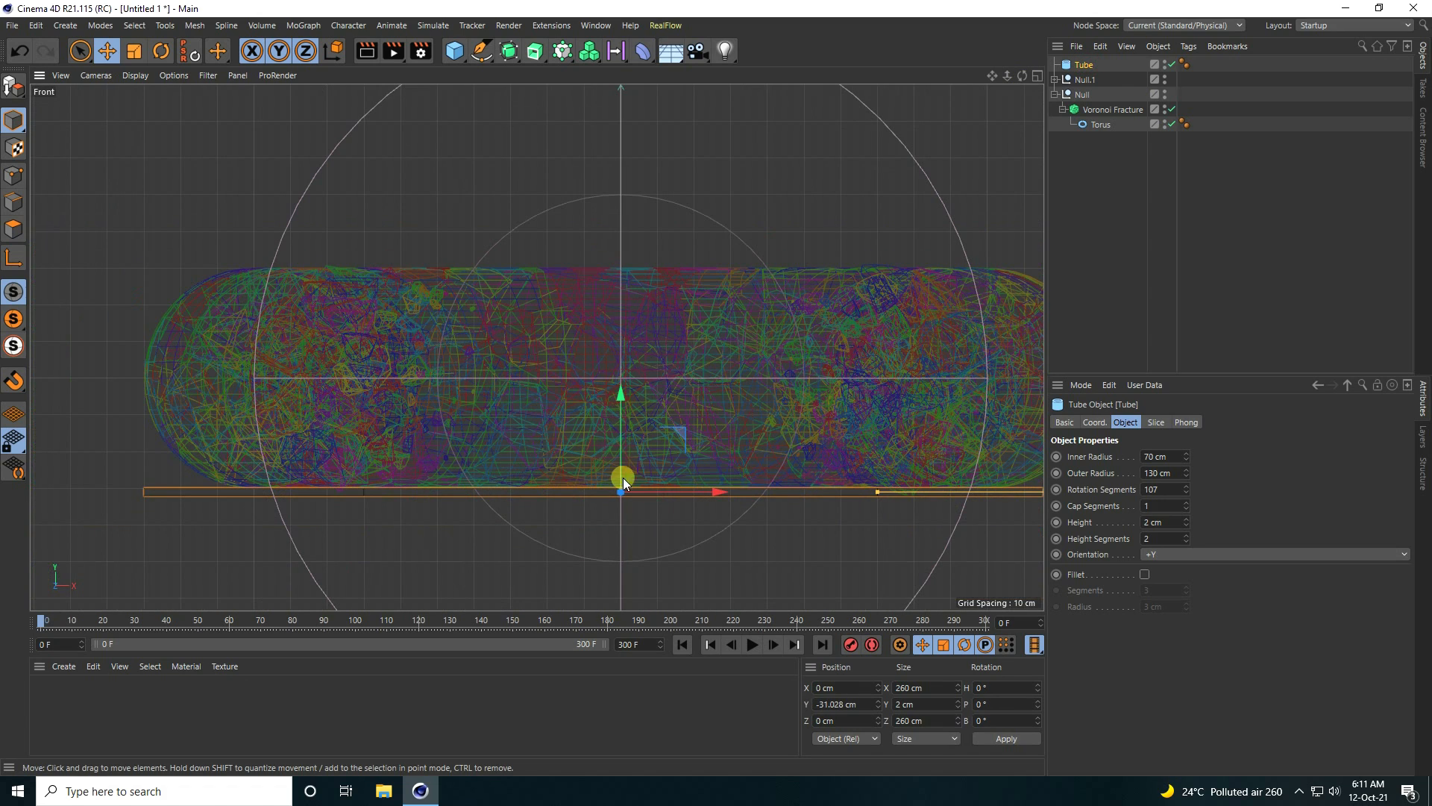
{"action": "left_click", "coordinate": [848, 701]}
{"action": "type", "text": "-31"}
{"action": "key", "text": "Return"}
{"action": "middle_click", "coordinate": [549, 528]}
{"action": "middle_click", "coordinate": [135, 159]}
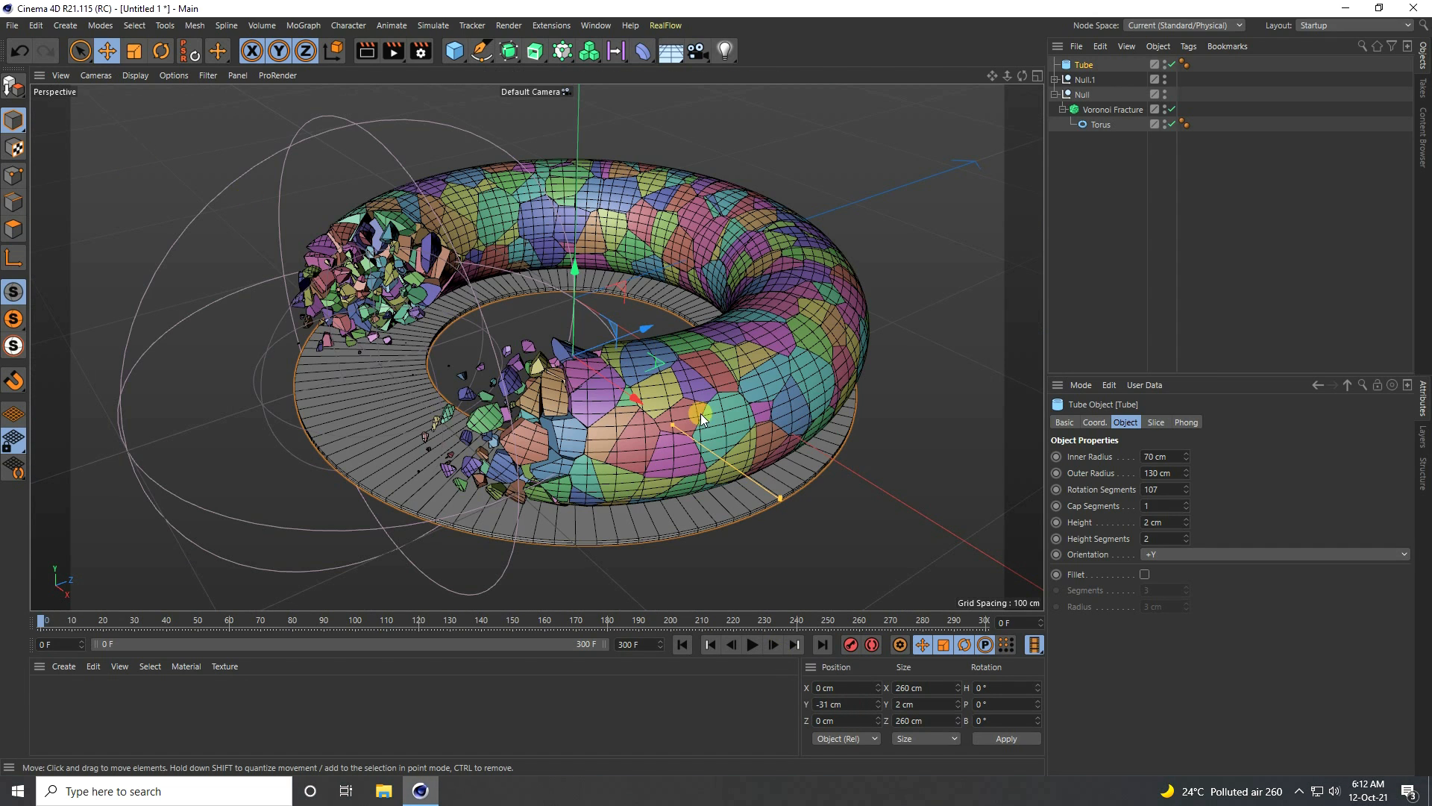
Step: Play the animation to check the fracturing torus above the flat ring
{"action": "scroll", "coordinate": [567, 396], "scroll_direction": "up", "scroll_amount": 2}
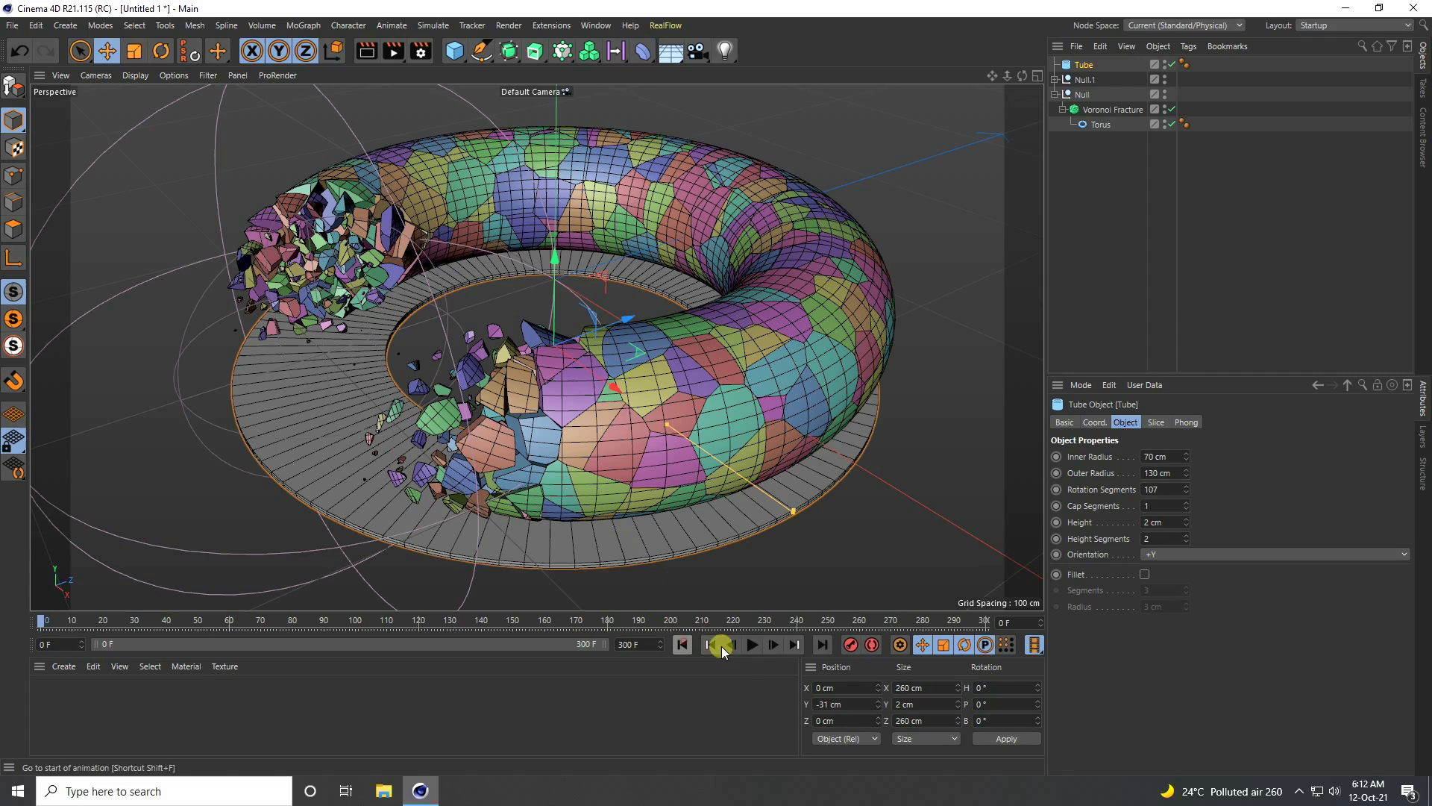
{"action": "left_click", "coordinate": [750, 643]}
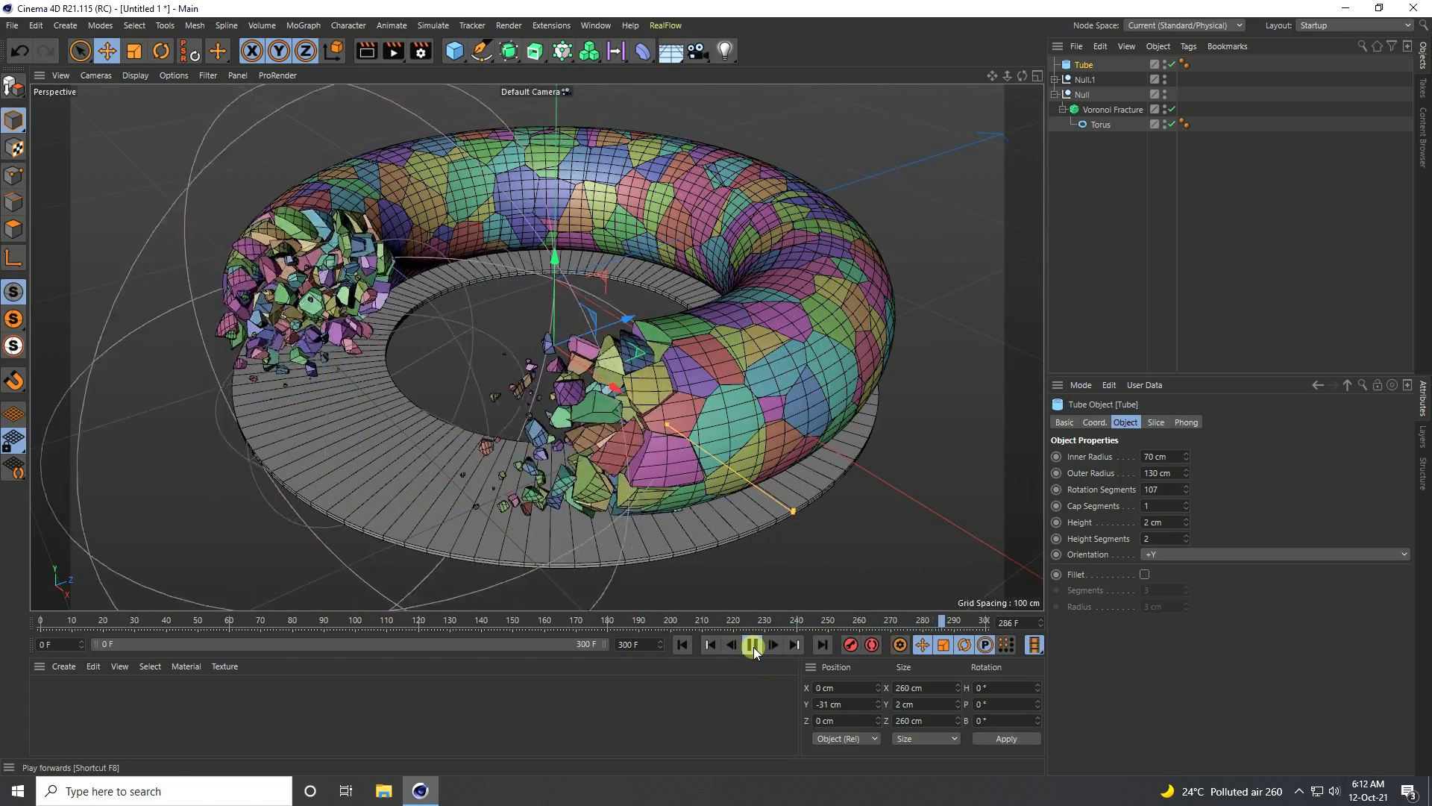
{"action": "left_click", "coordinate": [751, 644]}
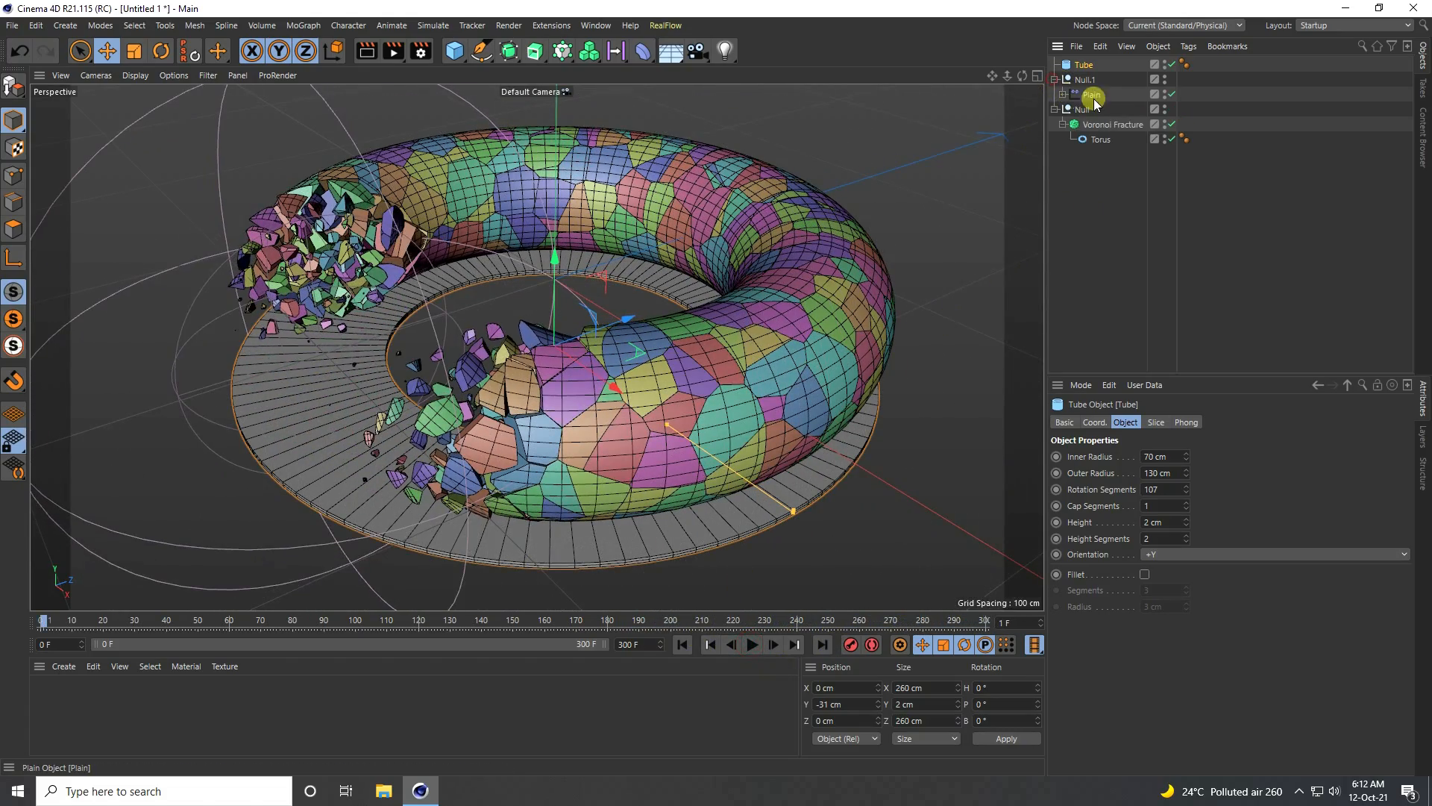
Step: Invert the remapping of the Plain effector's Spherical Field
{"action": "left_click", "coordinate": [1091, 95]}
{"action": "left_click", "coordinate": [1063, 94]}
{"action": "left_click", "coordinate": [1107, 110]}
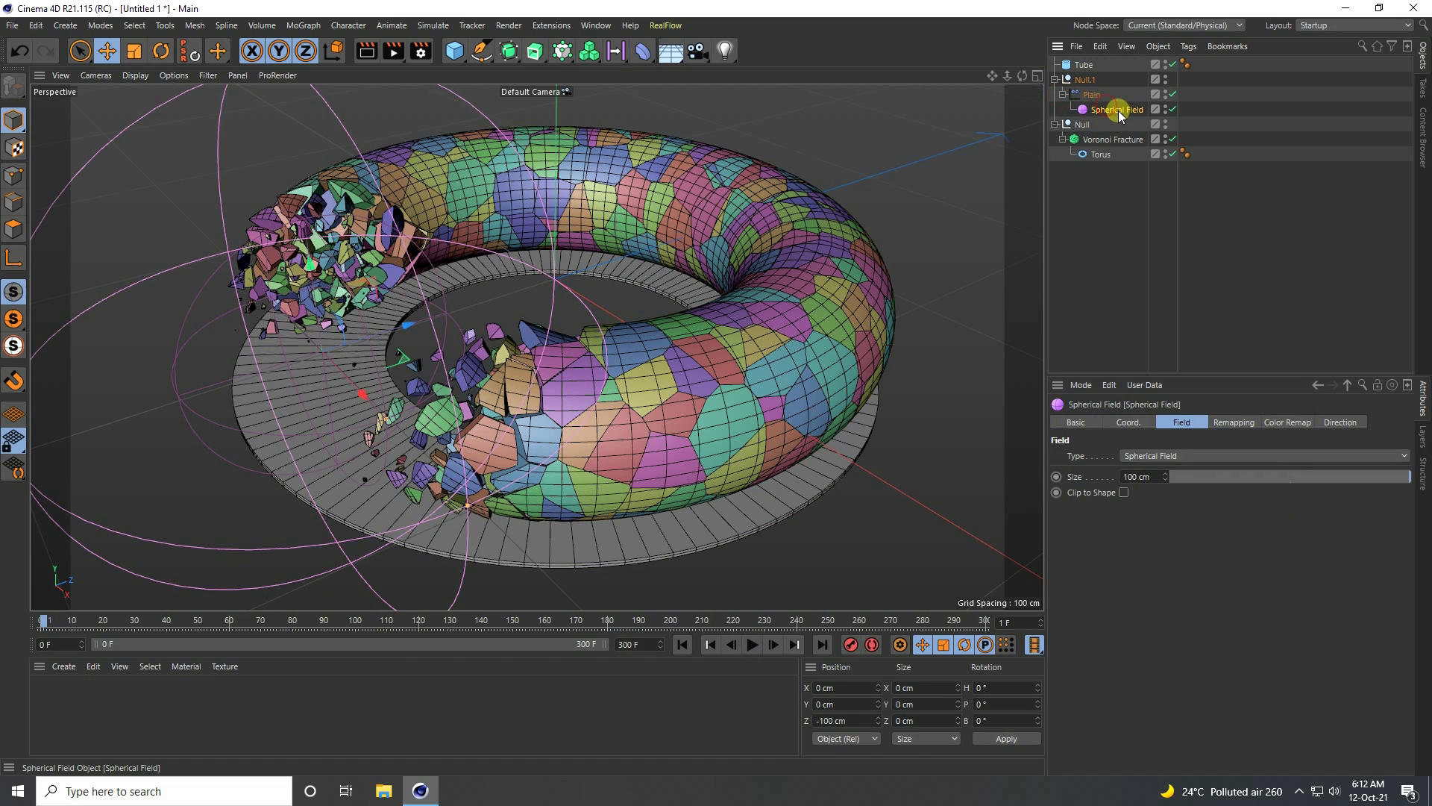
{"action": "left_click", "coordinate": [1231, 423]}
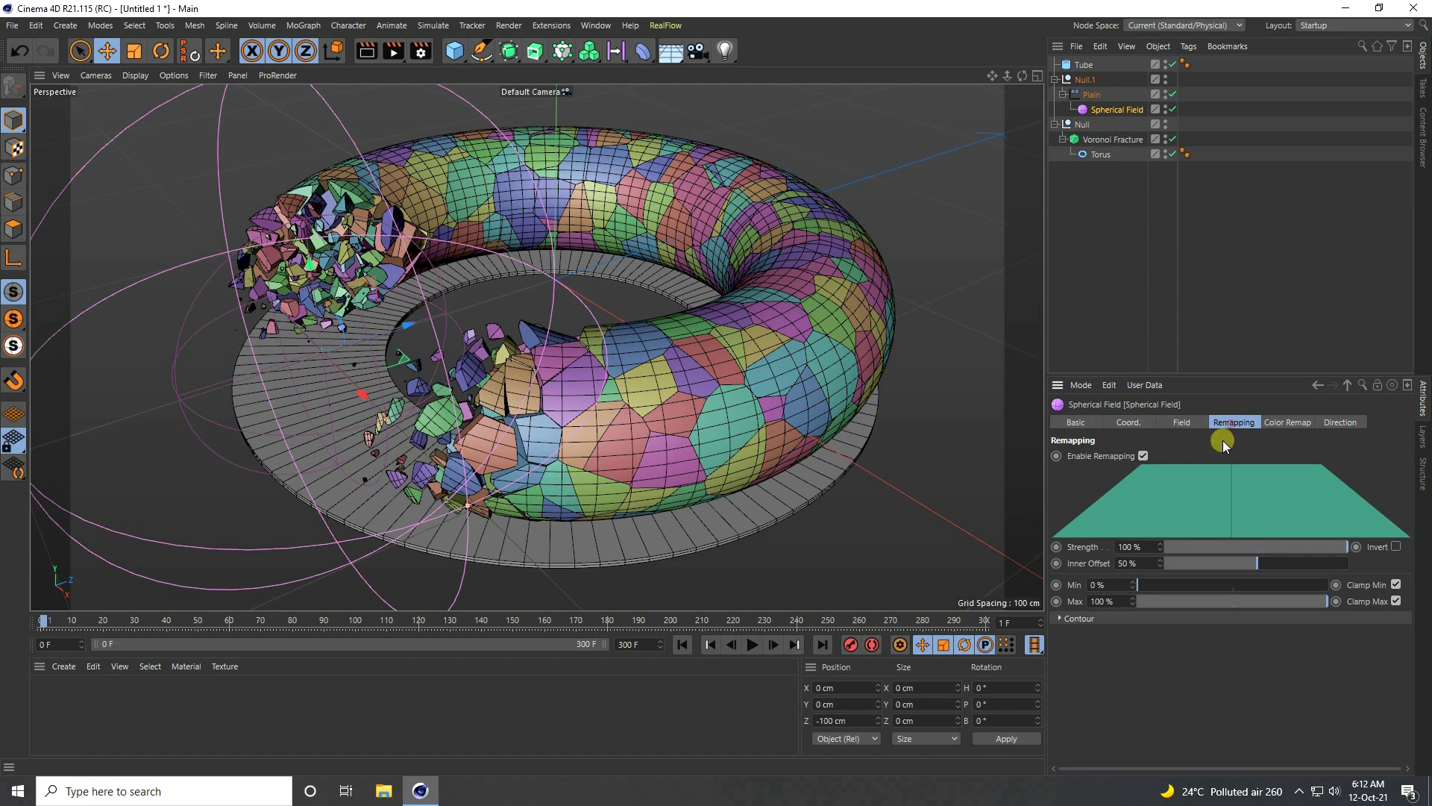
{"action": "left_click", "coordinate": [1396, 546]}
Step: Play the animation from the first frame to check the effect of the inverted field
{"action": "left_click", "coordinate": [683, 643]}
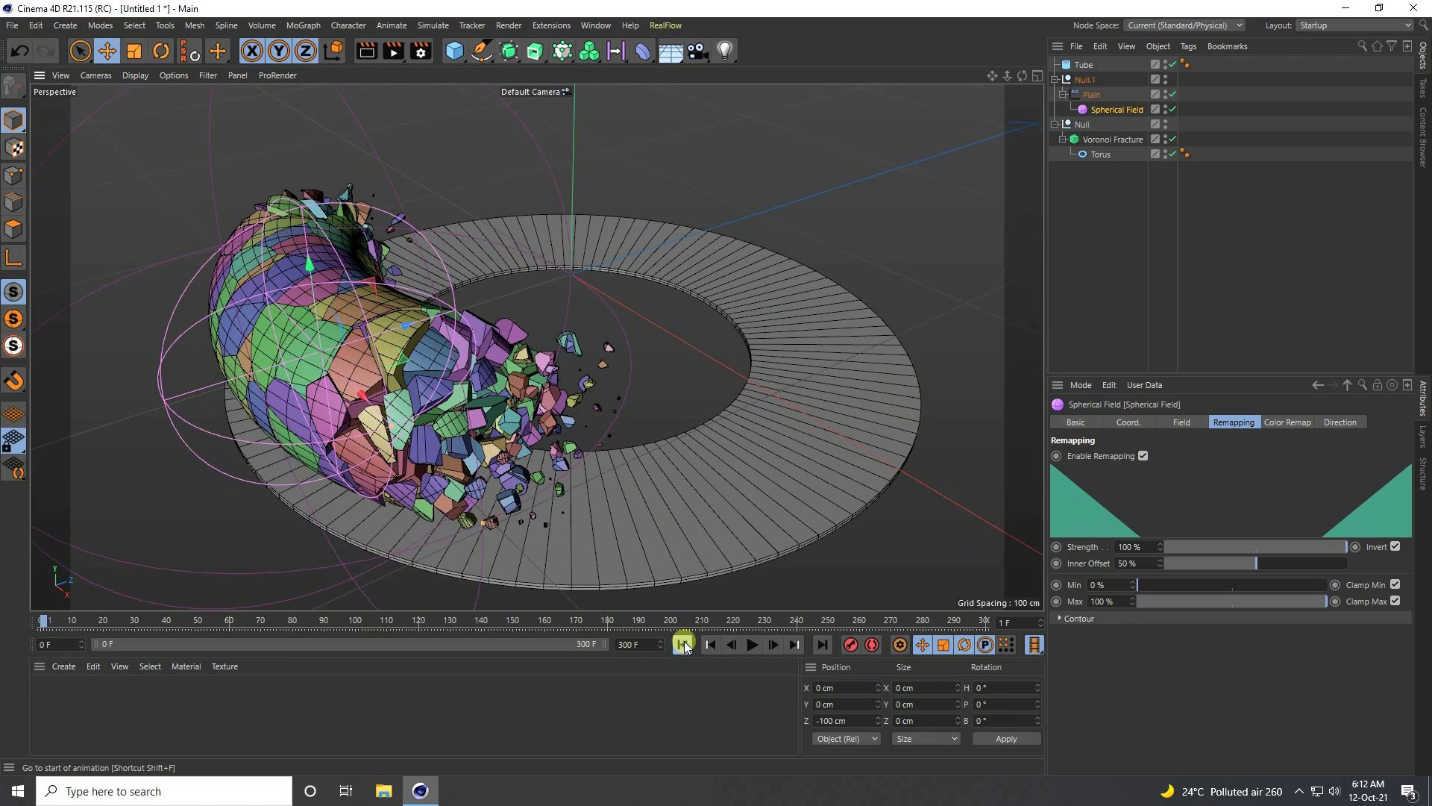
{"action": "left_click", "coordinate": [752, 644]}
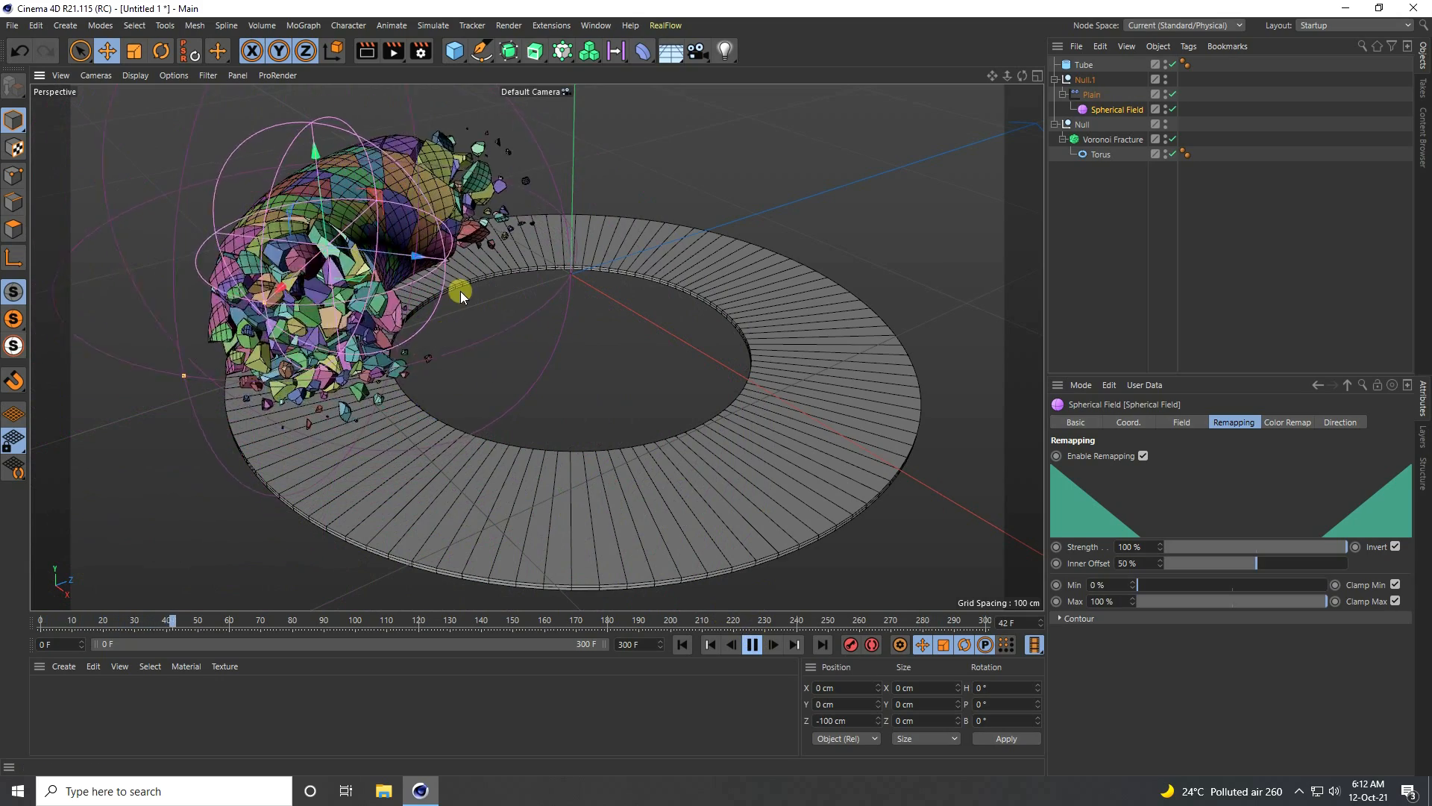
{"action": "left_click", "coordinate": [754, 646]}
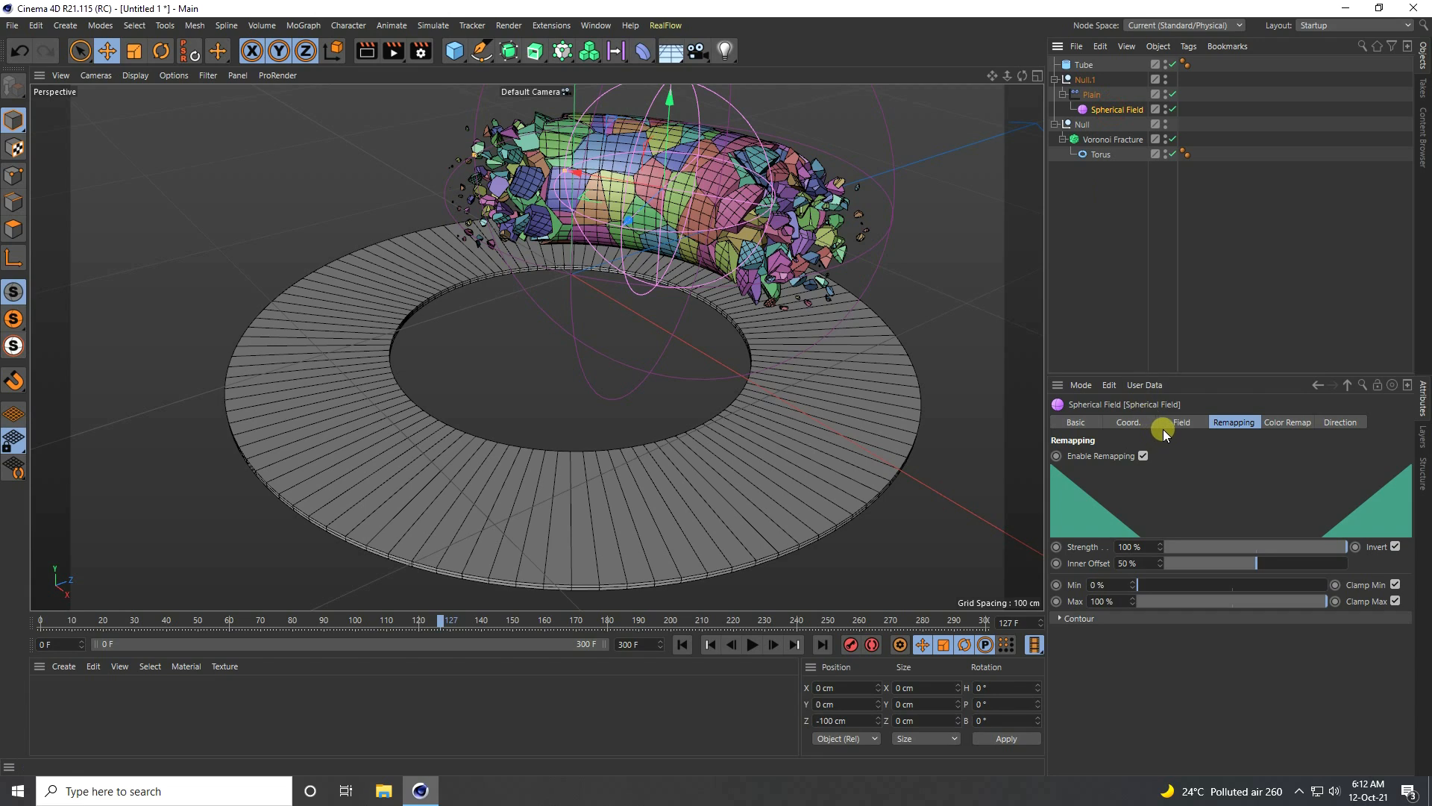
Step: Change the Plain effector's field type to Cone Field and set its direction to X+
{"action": "left_click", "coordinate": [1180, 421]}
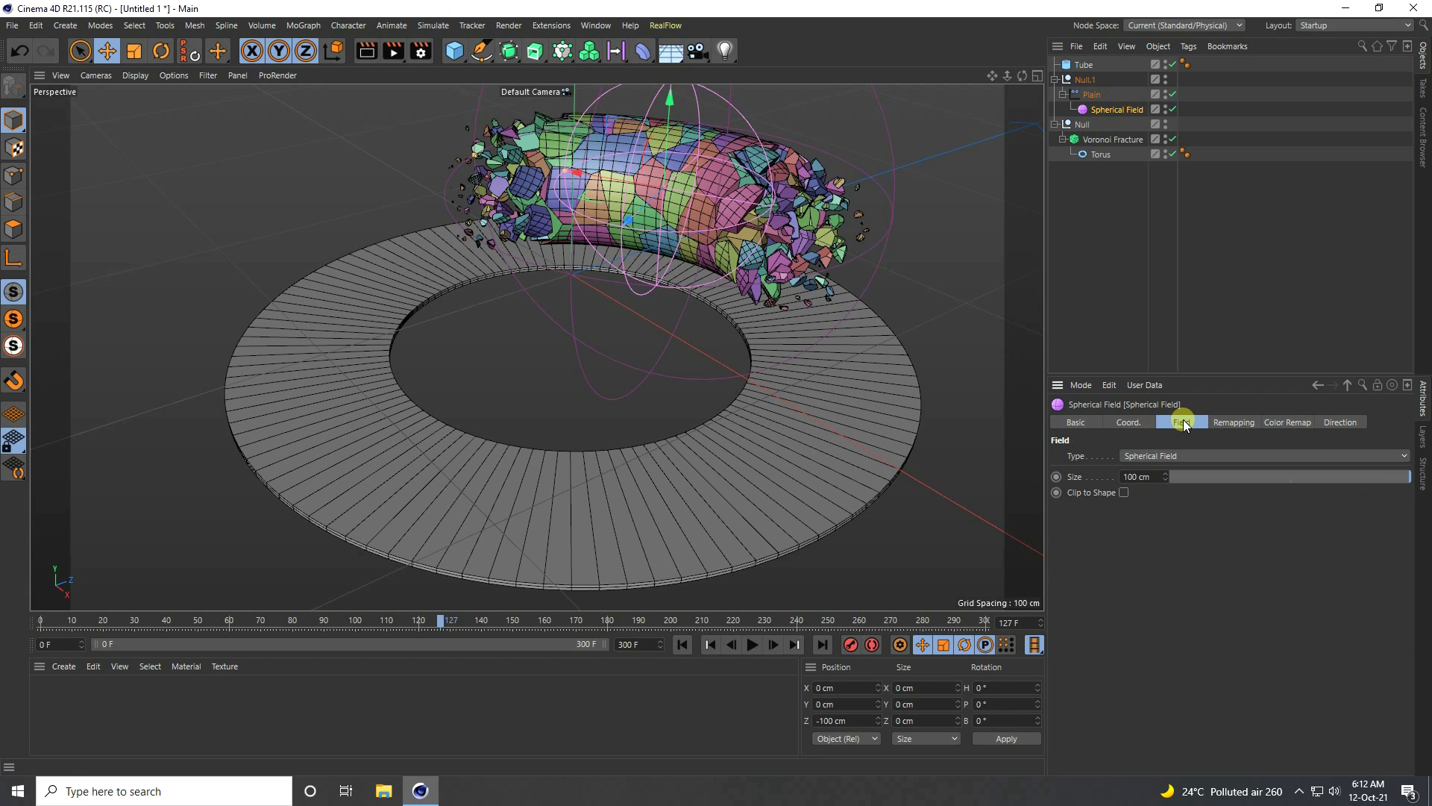
{"action": "left_click", "coordinate": [1136, 456]}
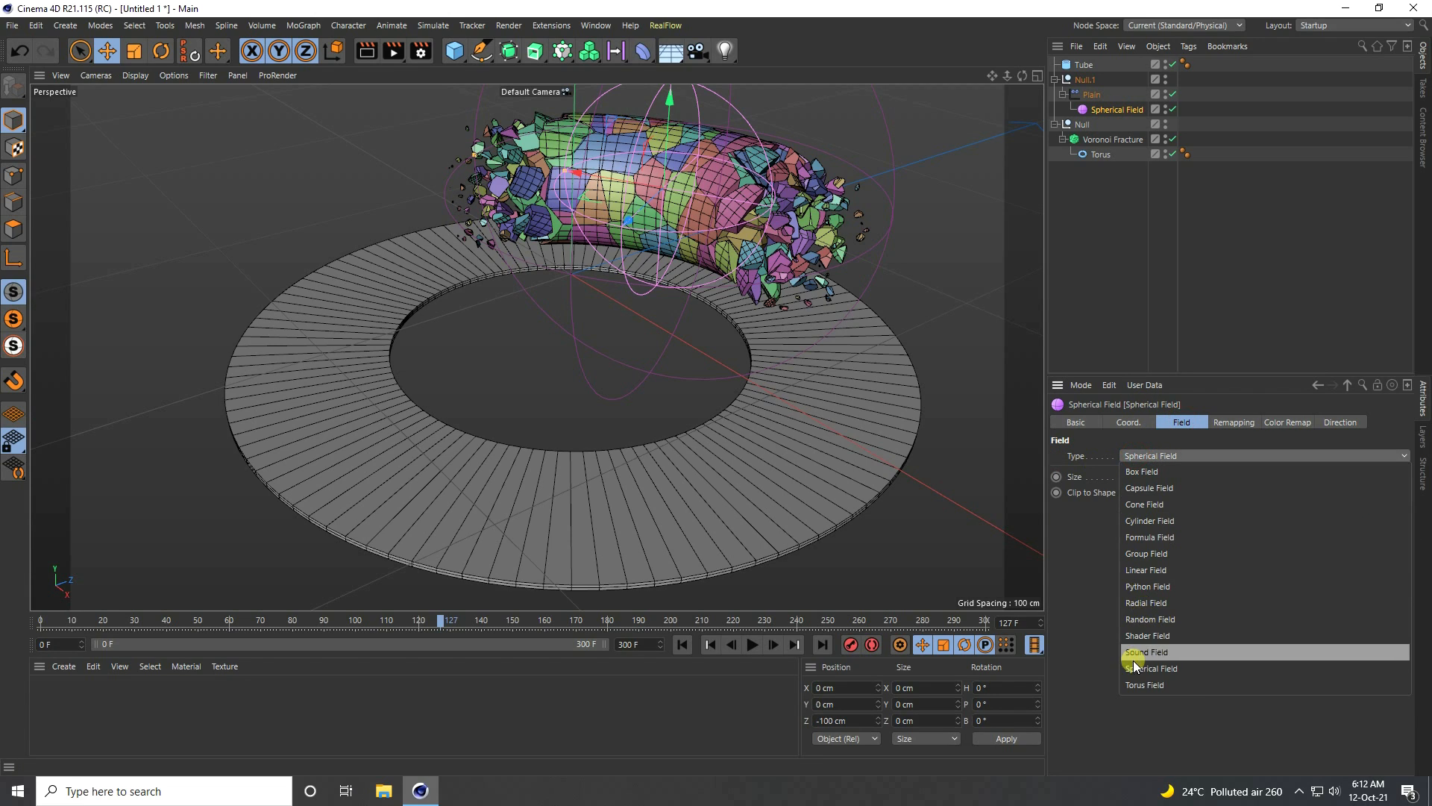
{"action": "left_click", "coordinate": [1154, 505]}
{"action": "scroll", "coordinate": [538, 303], "scroll_direction": "down", "scroll_amount": 3}
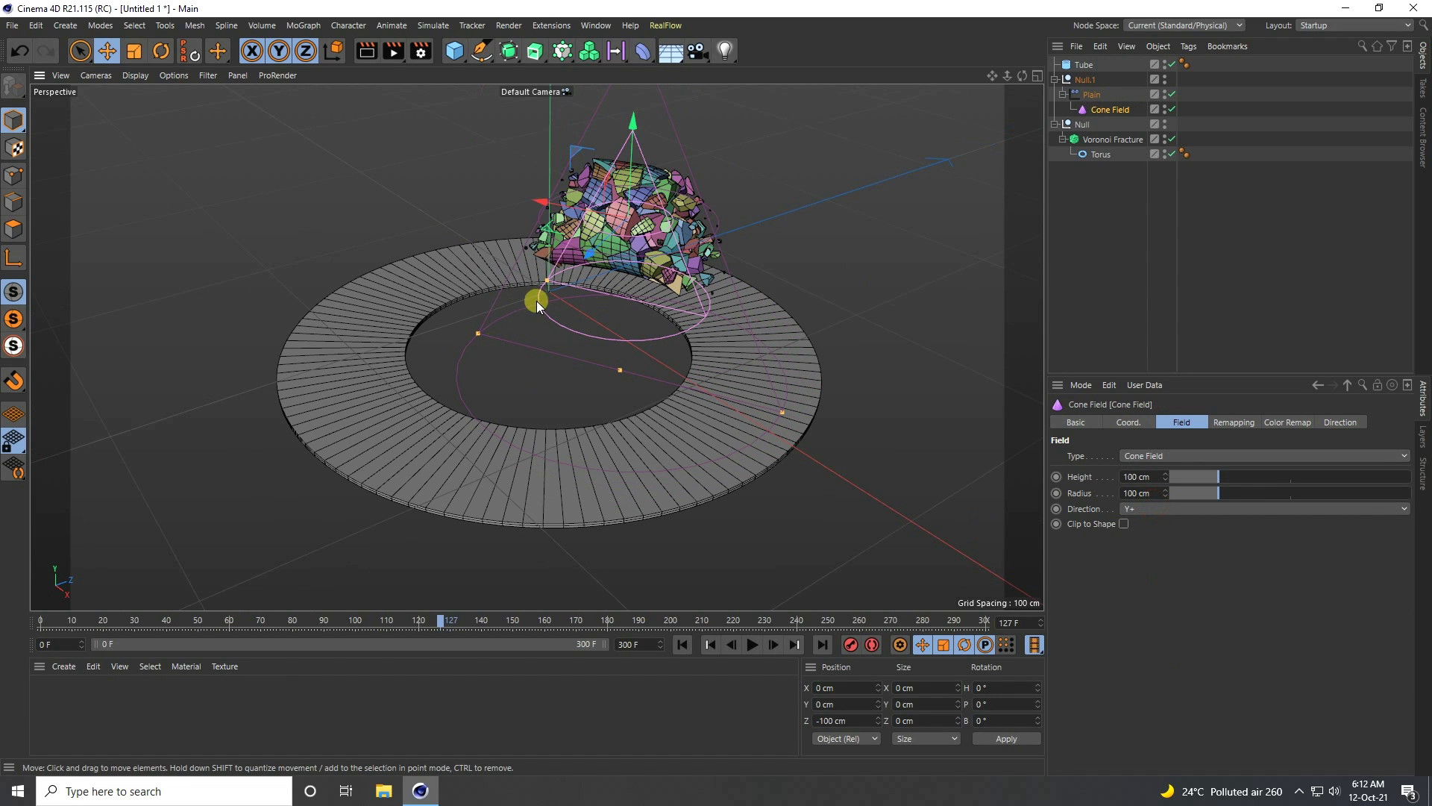
{"action": "left_click", "coordinate": [1139, 510]}
{"action": "left_click", "coordinate": [1141, 527]}
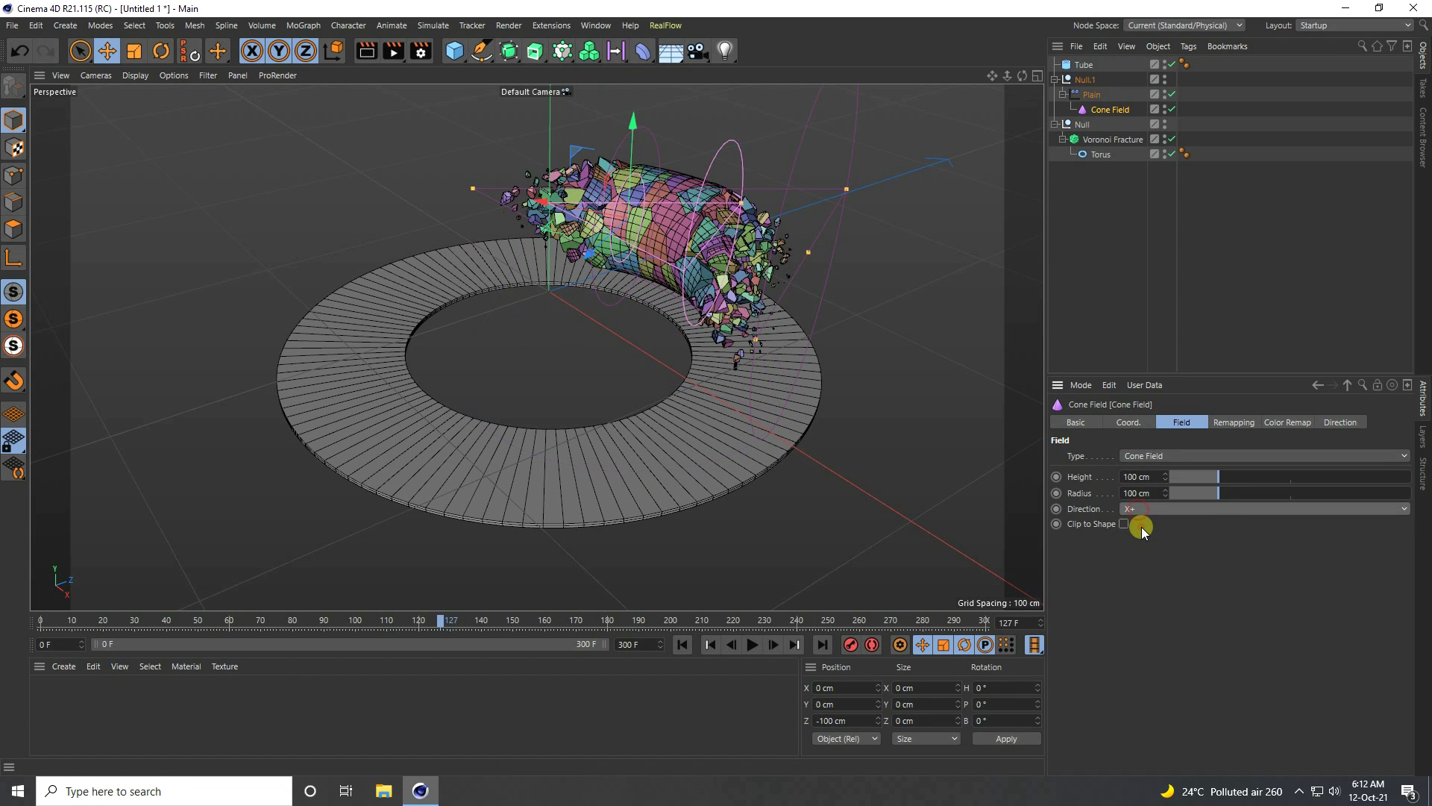
{"action": "scroll", "coordinate": [560, 203], "scroll_direction": "up", "scroll_amount": 2}
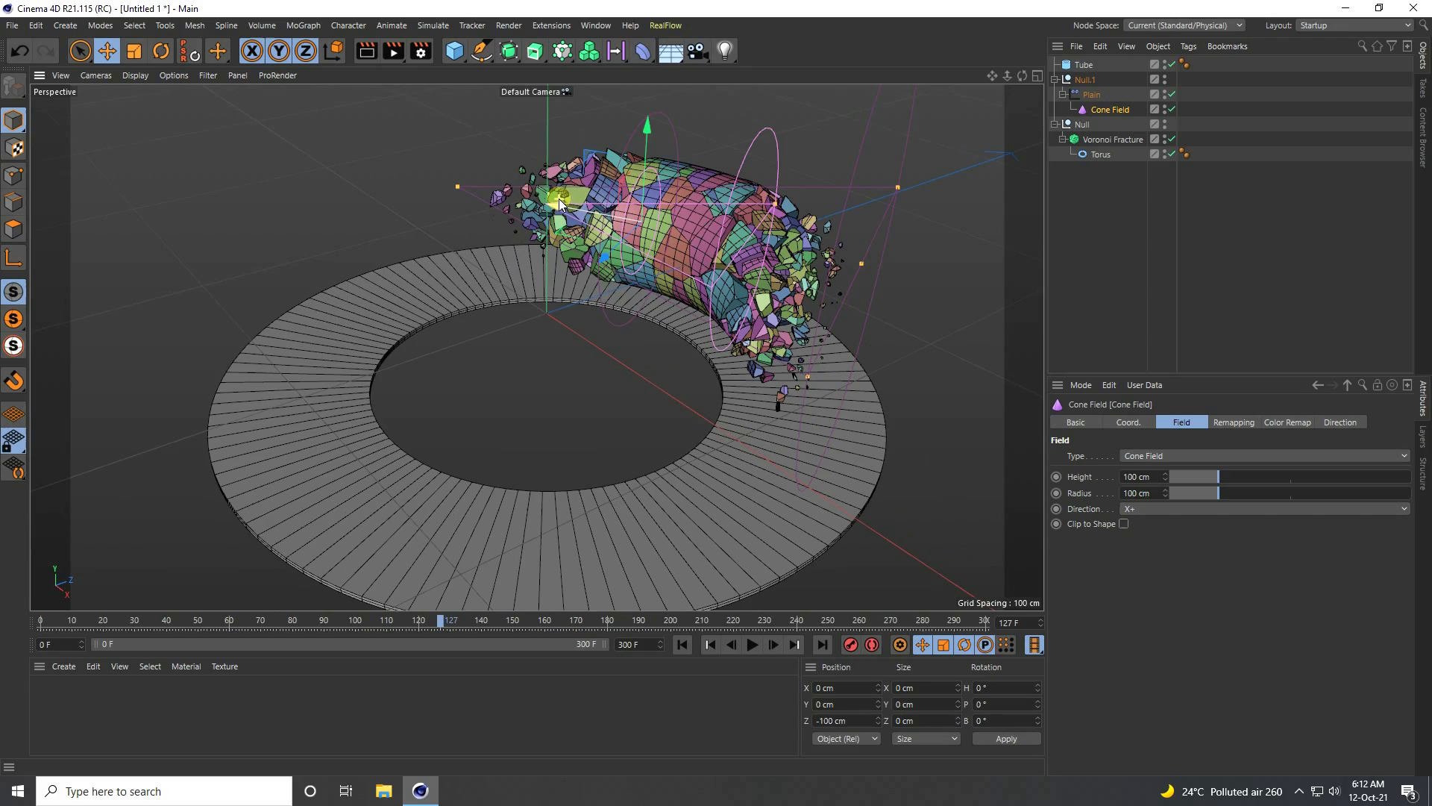
Step: Play the animation from the start to check the fragments driven by the cone field
{"action": "left_click", "coordinate": [684, 644]}
{"action": "left_click", "coordinate": [754, 646]}
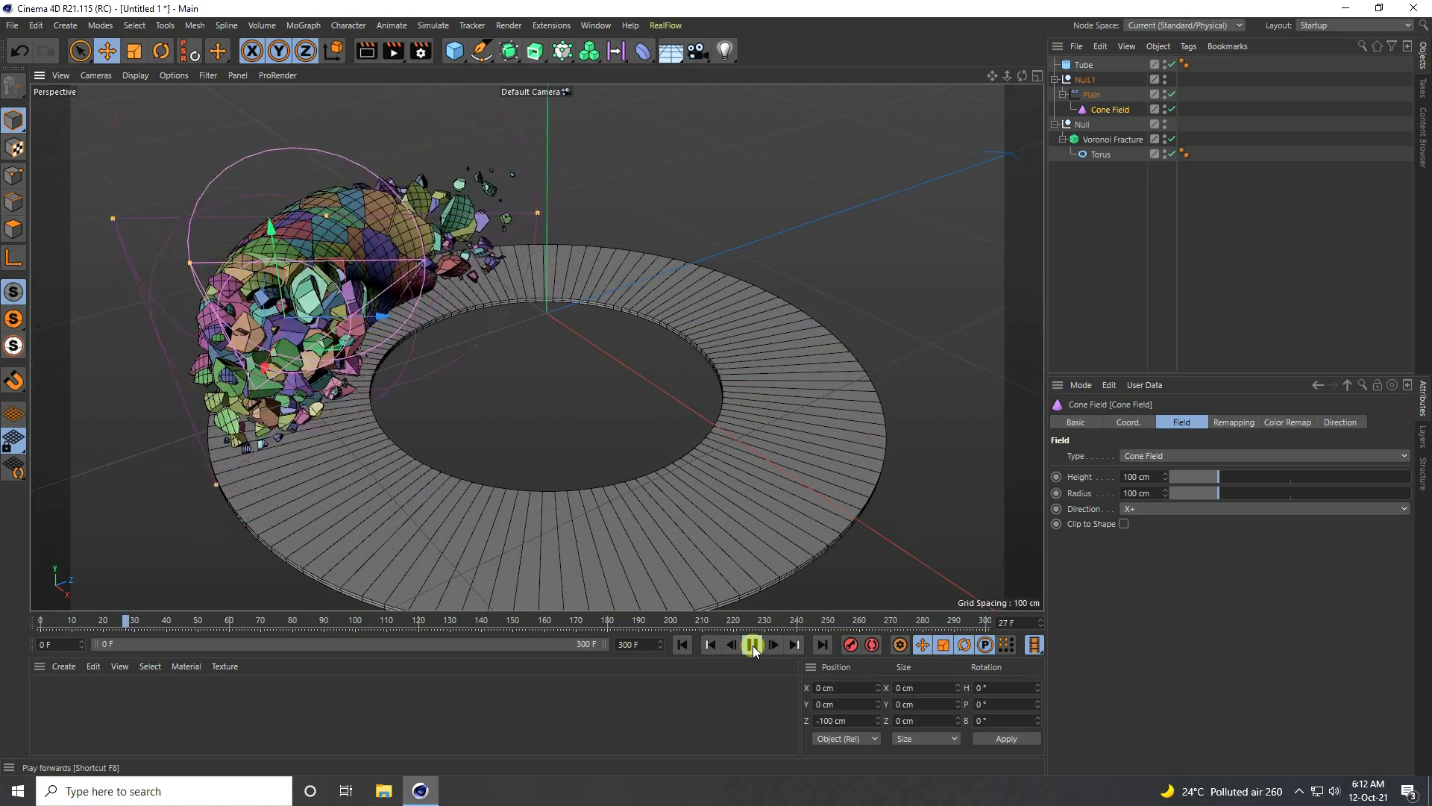
{"action": "key", "text": "F8"}
Step: Set the Voronoi Fracture's point amount to 1500 in its distribution source and enable High Quality
{"action": "left_click_drag", "start_coordinate": [1022, 76], "coordinate": [716, 387]}
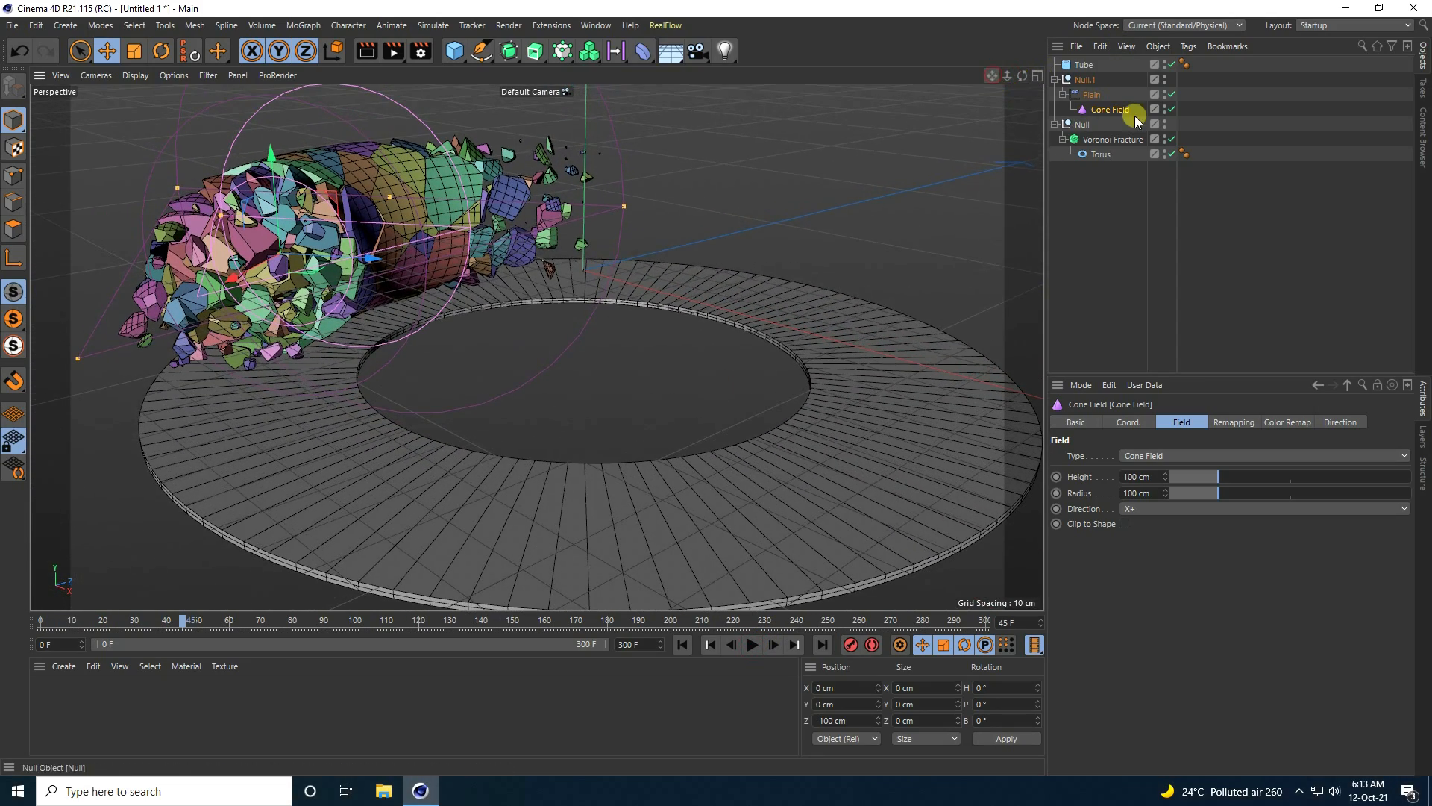
{"action": "left_click", "coordinate": [1108, 137]}
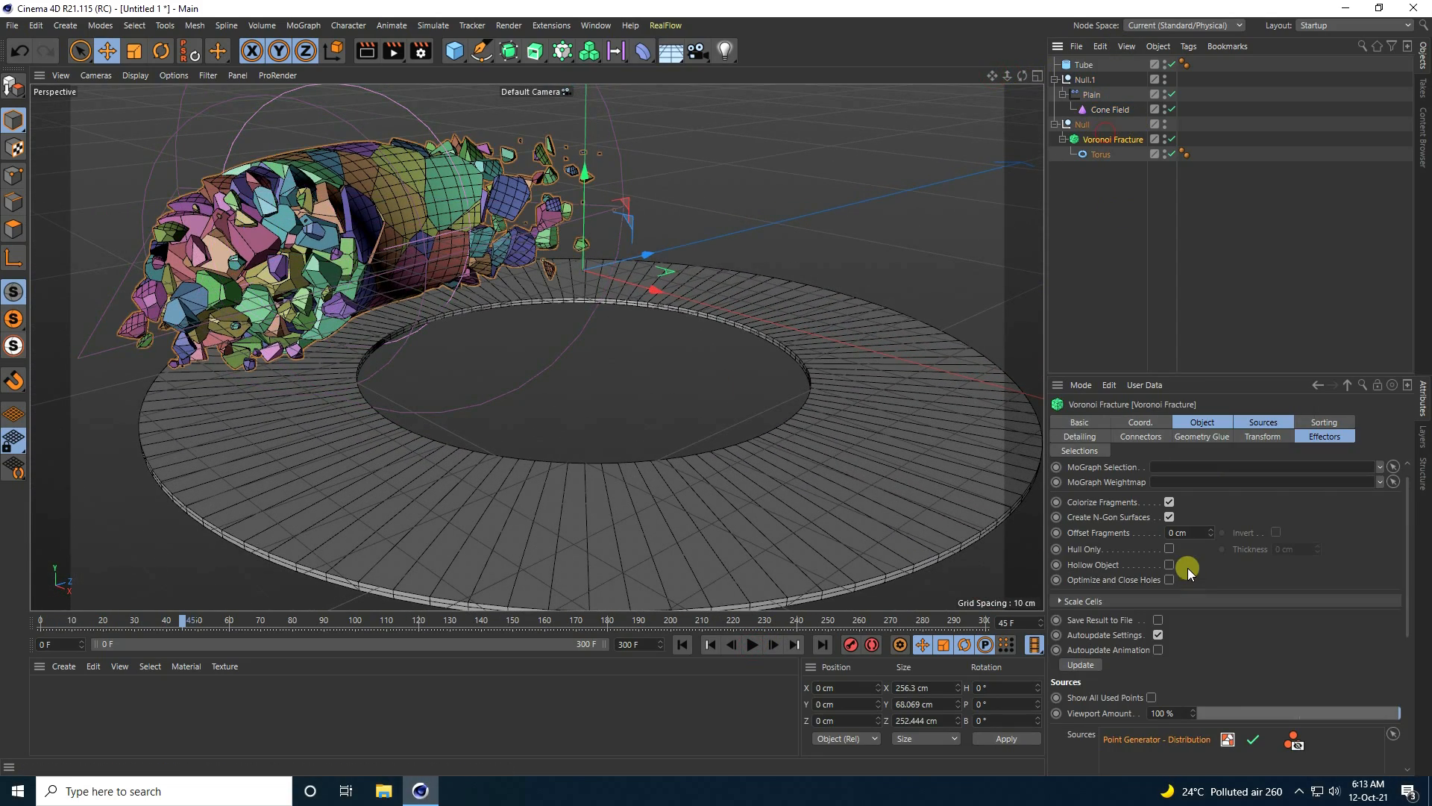
{"action": "left_click", "coordinate": [1261, 422]}
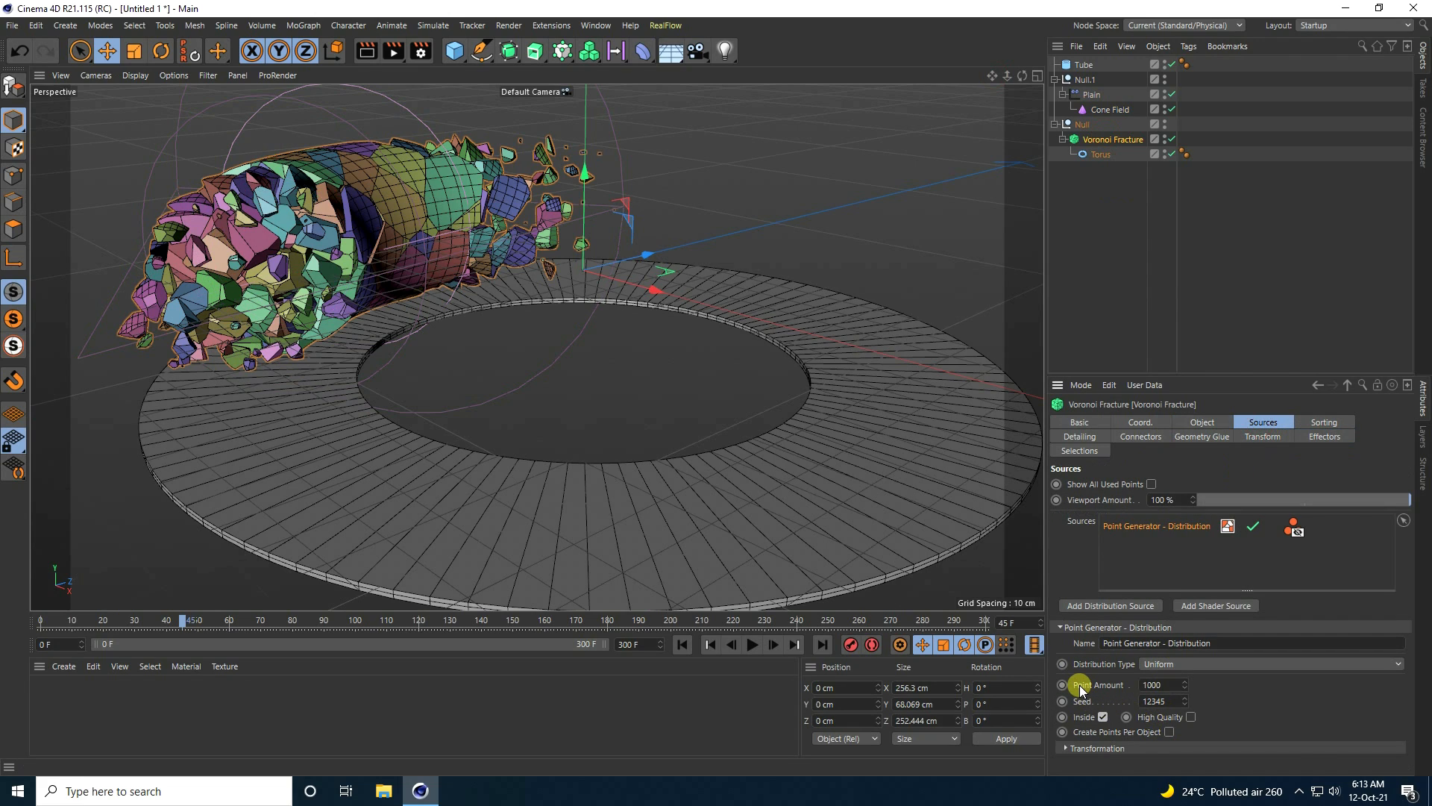
{"action": "type", "text": "1500"}
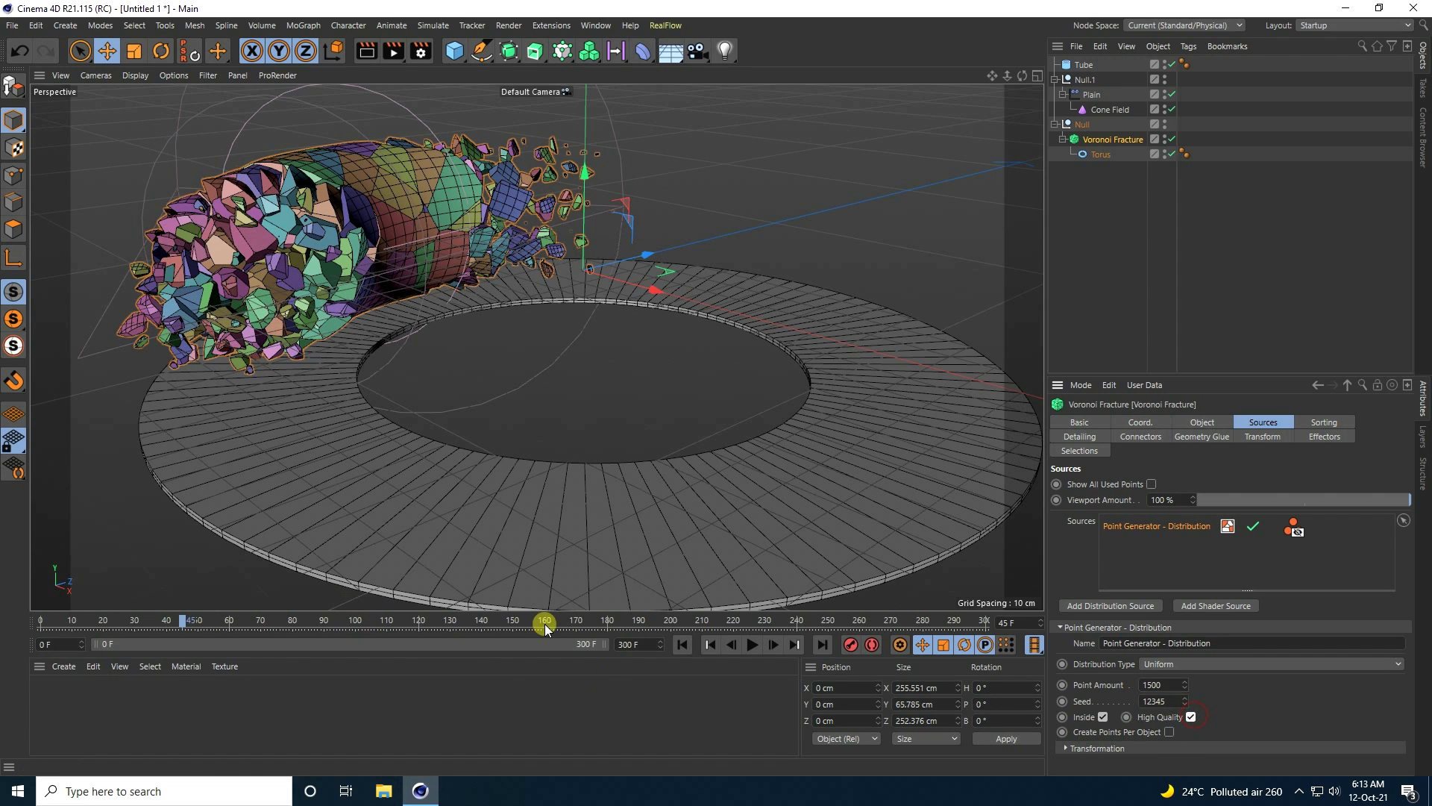
Step: Play the animation from the first frame to check the finer fragments moving around the ring
{"action": "left_click", "coordinate": [675, 642]}
{"action": "left_click", "coordinate": [751, 643]}
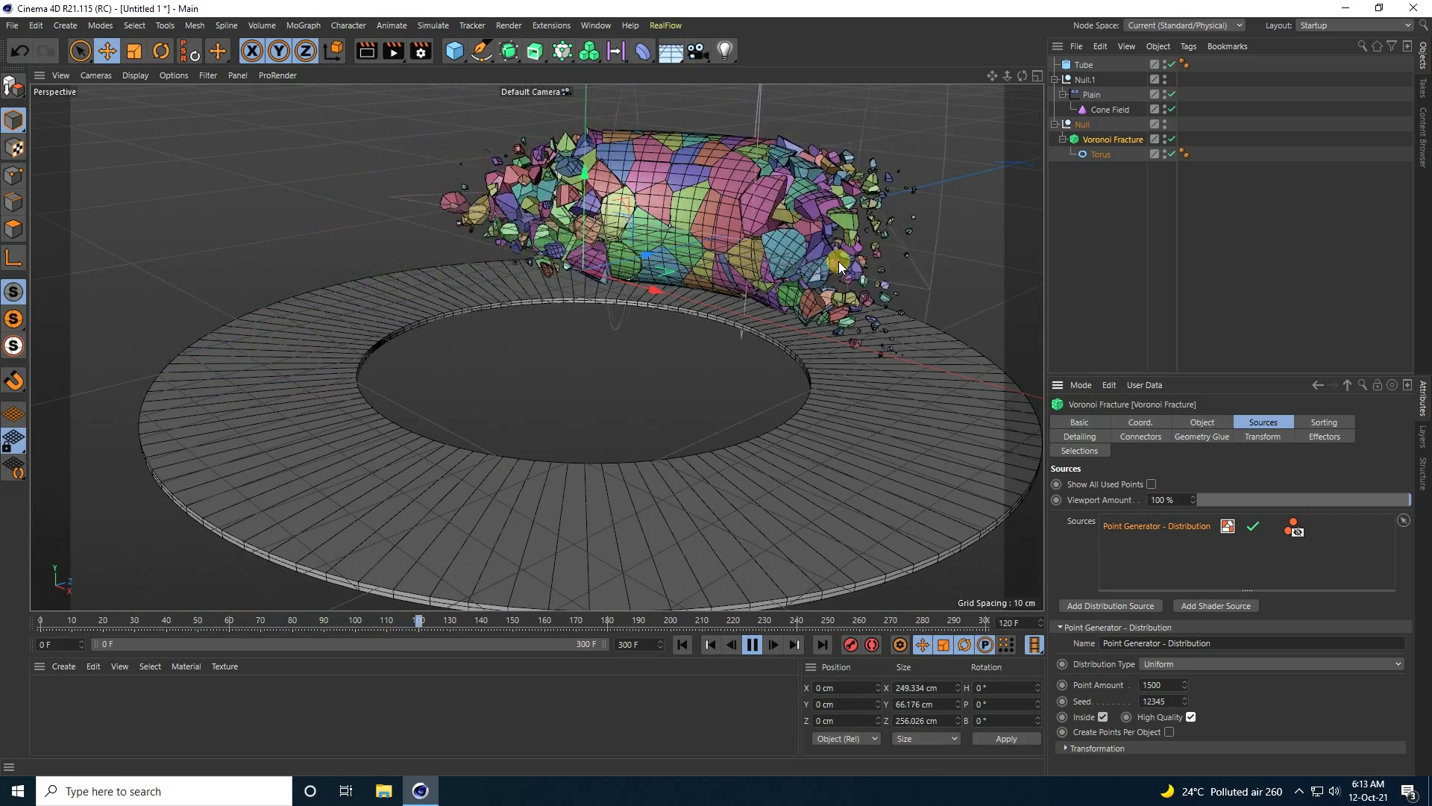
Step: Set the Voronoi Fracture's point amount to 1000 and play the animation from the first frame to check the fragments
{"action": "left_click", "coordinate": [752, 643]}
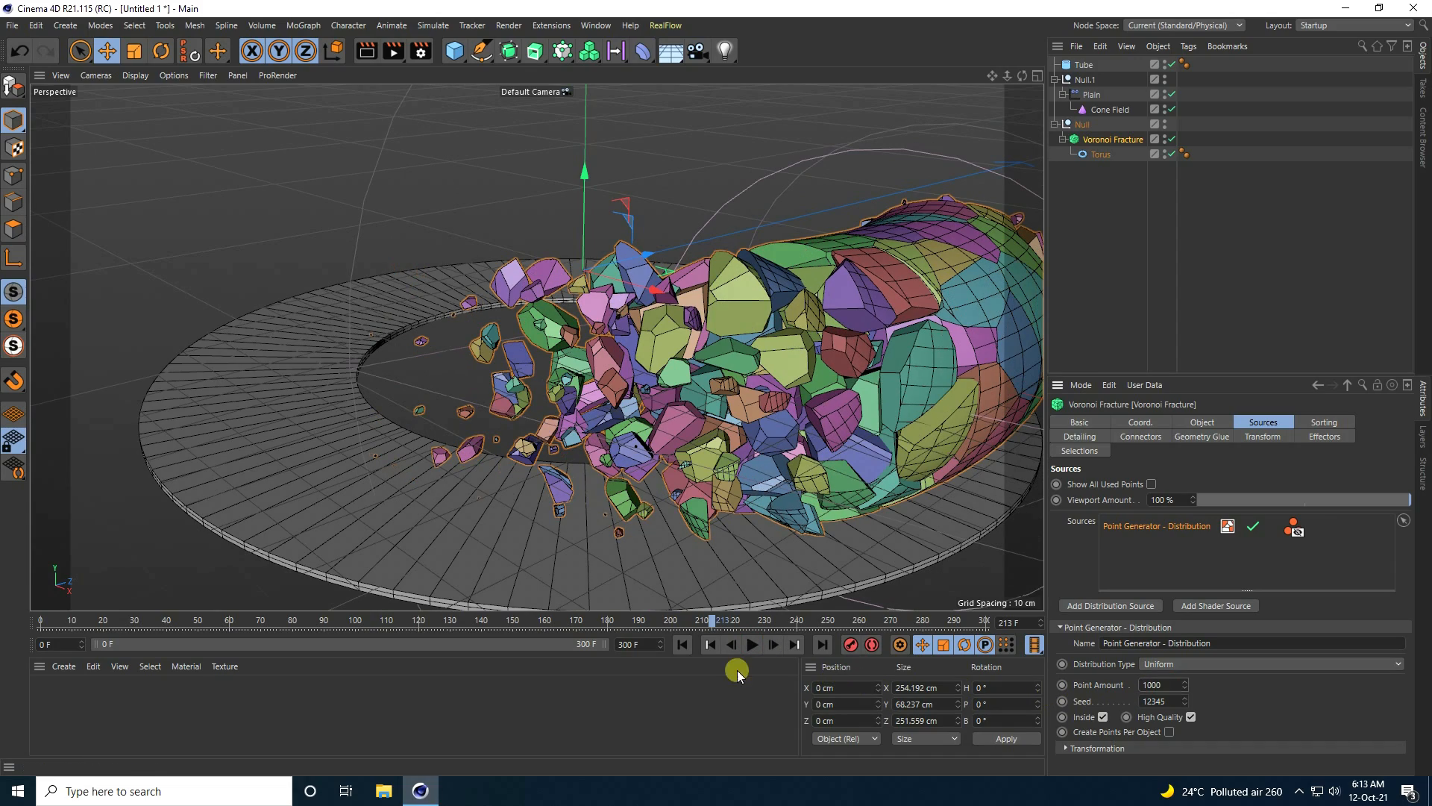
{"action": "left_click", "coordinate": [678, 644]}
{"action": "left_click", "coordinate": [751, 643]}
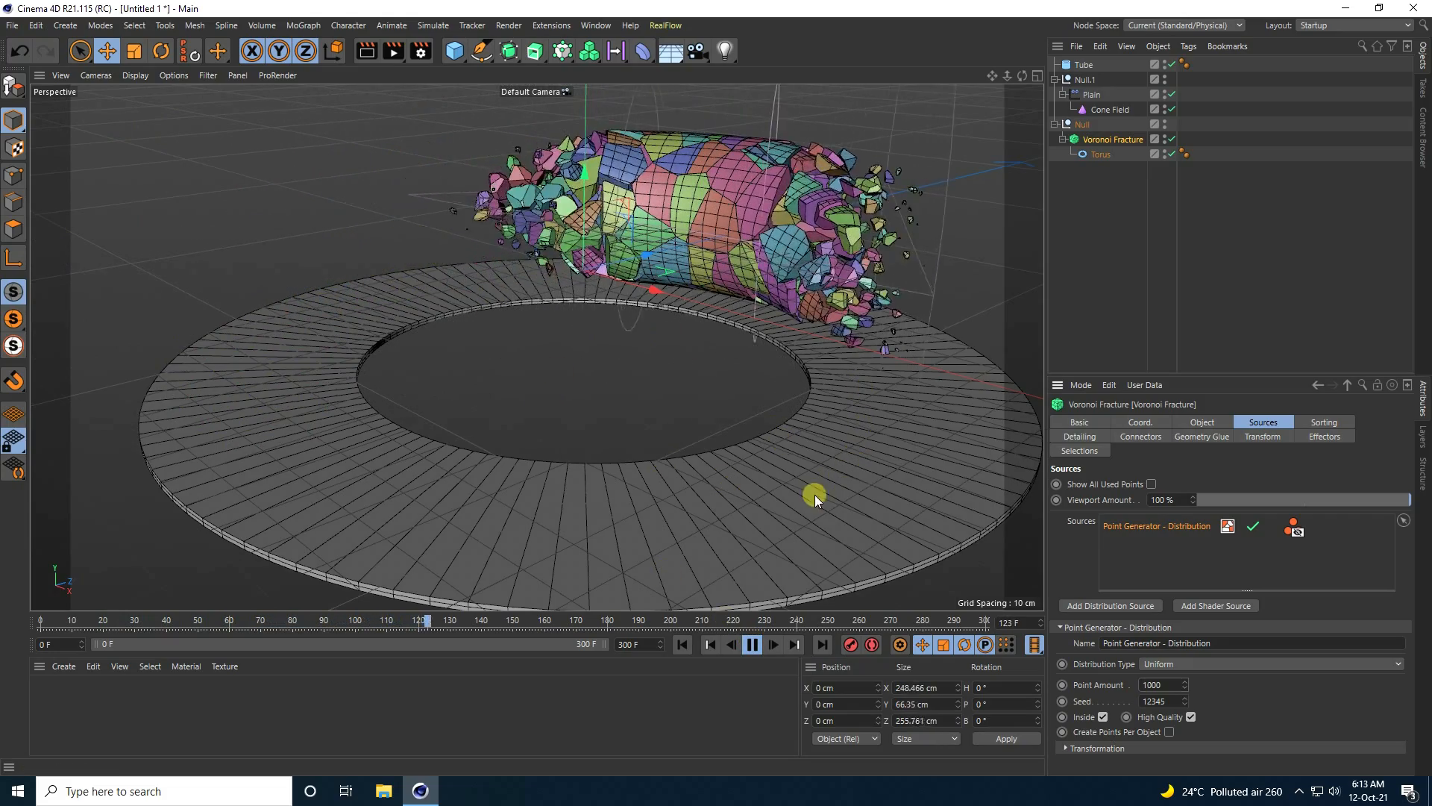
{"action": "left_click", "coordinate": [751, 646]}
{"action": "left_click", "coordinate": [682, 644]}
Step: Add a sphere with a radius of 25 cm and 50 segments
{"action": "left_click", "coordinate": [470, 145]}
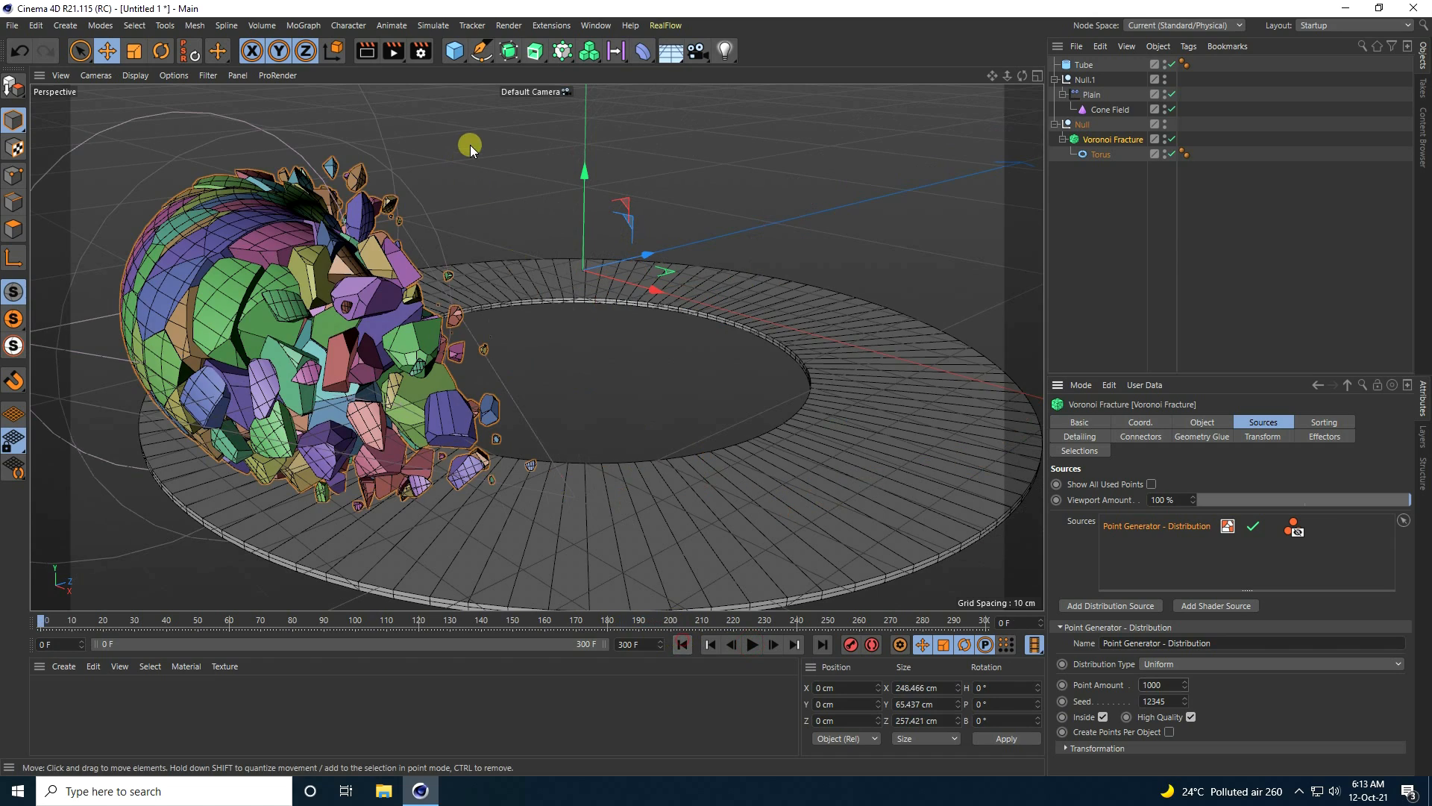
{"action": "left_click", "coordinate": [452, 51]}
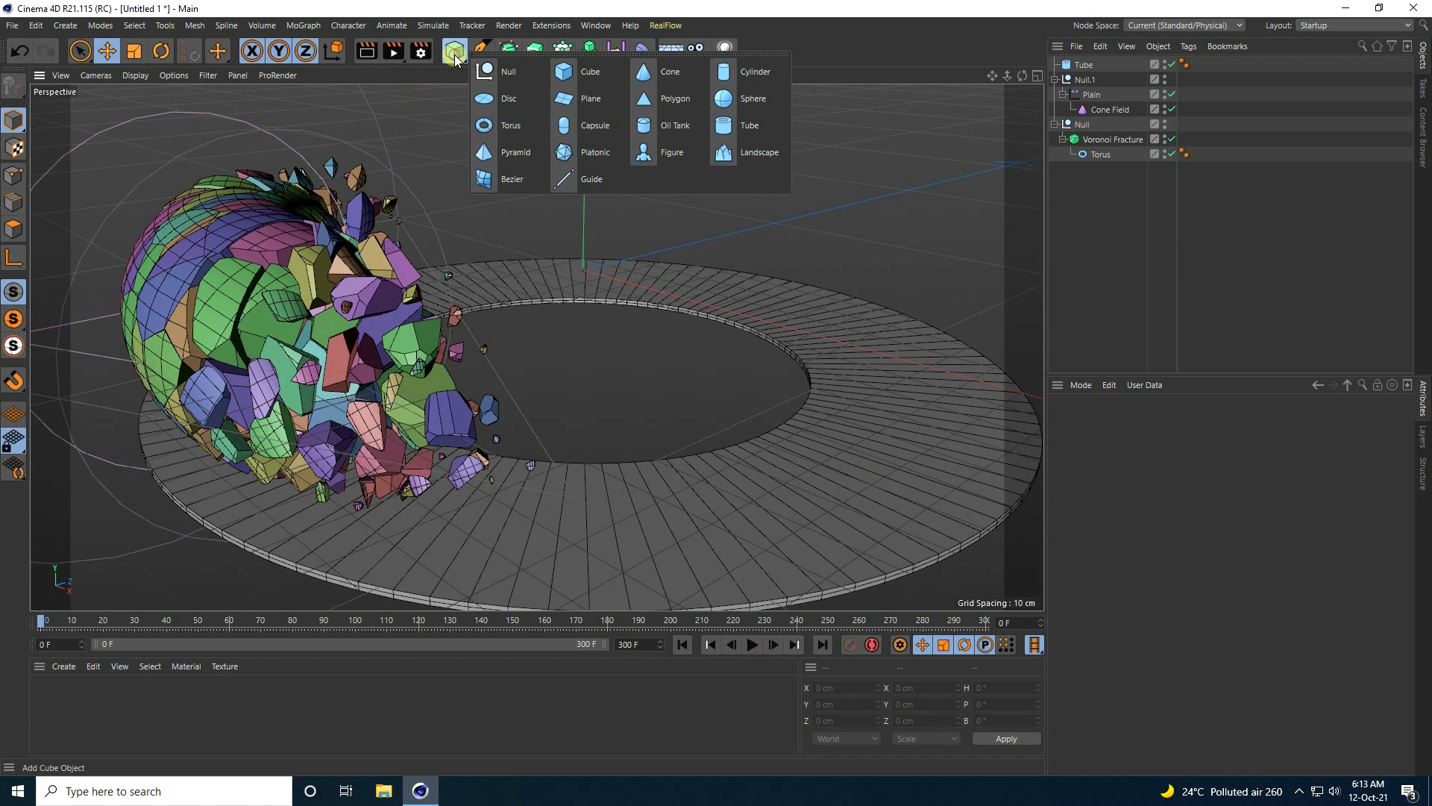
{"action": "left_click", "coordinate": [746, 98]}
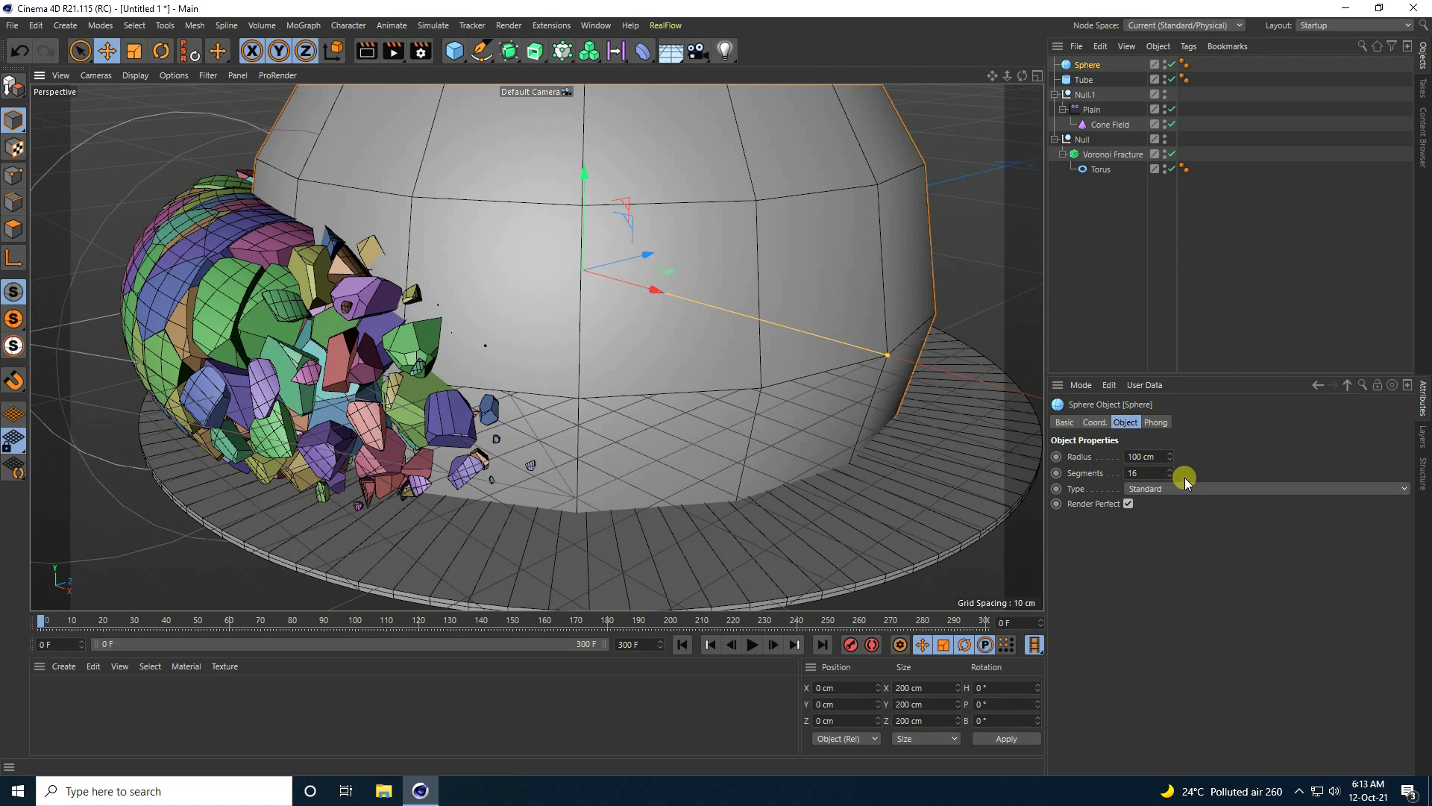
{"action": "left_click_drag", "start_coordinate": [1170, 463], "coordinate": [1171, 477]}
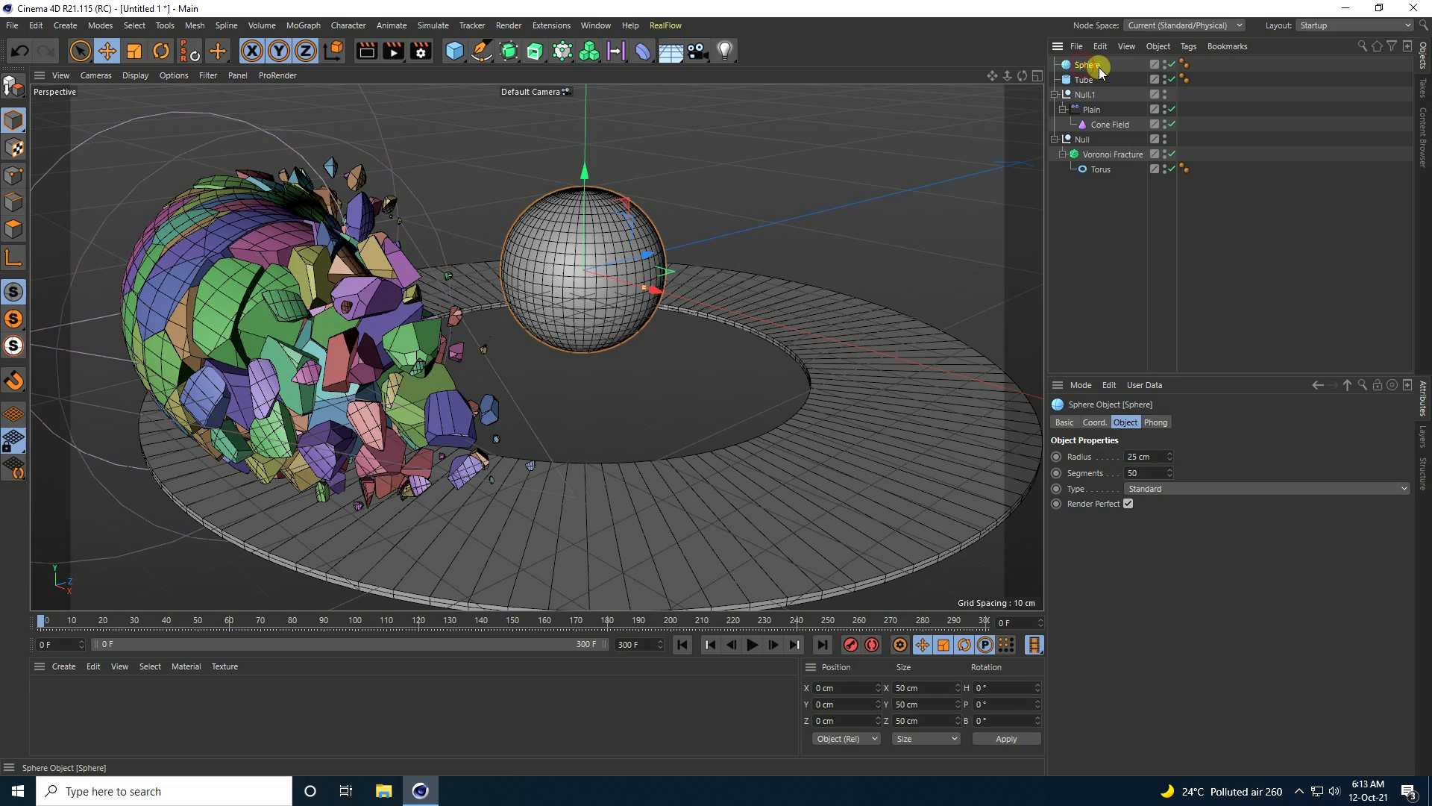
Step: Position the sphere over the ring by setting its X position to -100 cm
{"action": "left_click_drag", "start_coordinate": [716, 394], "coordinate": [530, 374], "text": "alt"}
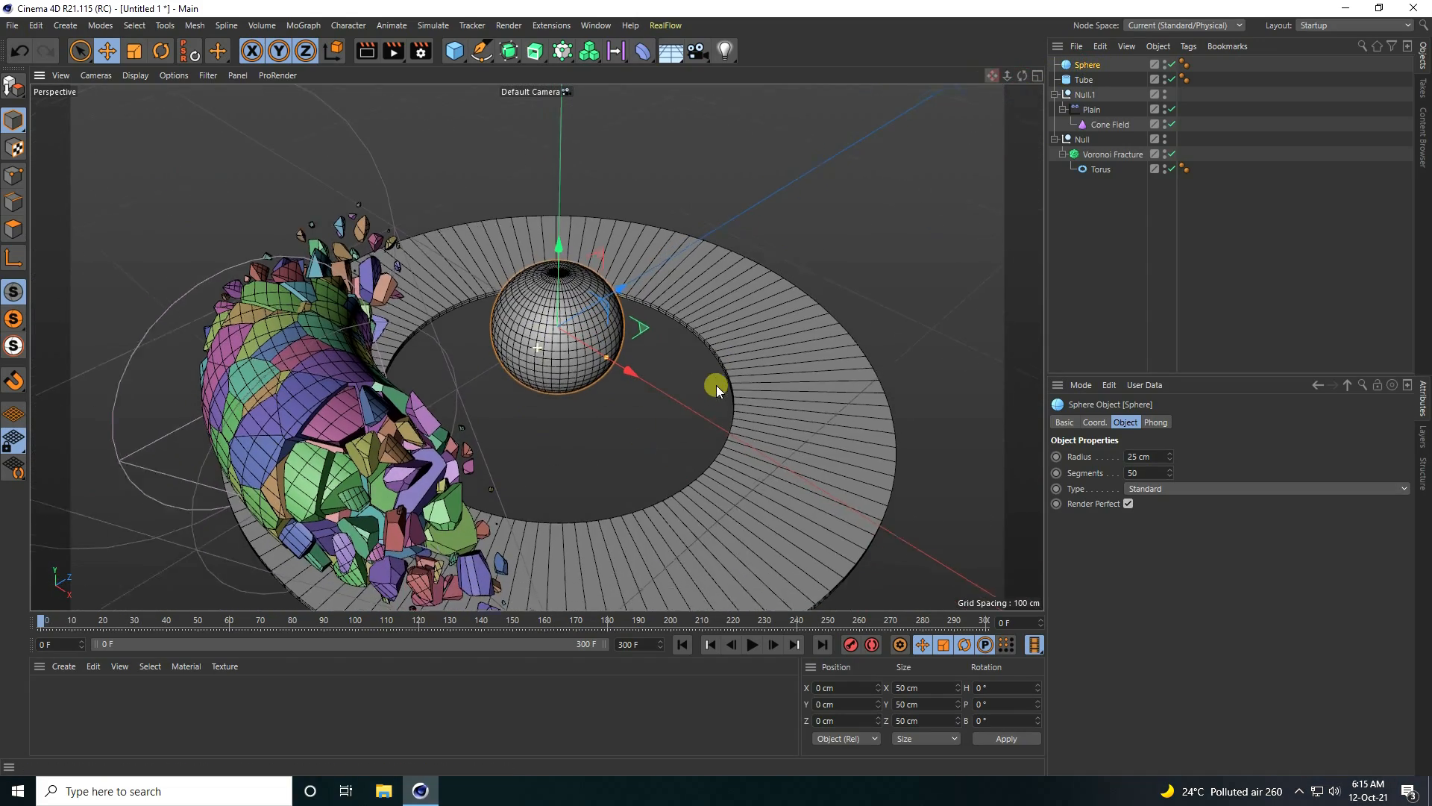
{"action": "left_click_drag", "start_coordinate": [717, 385], "coordinate": [717, 370]}
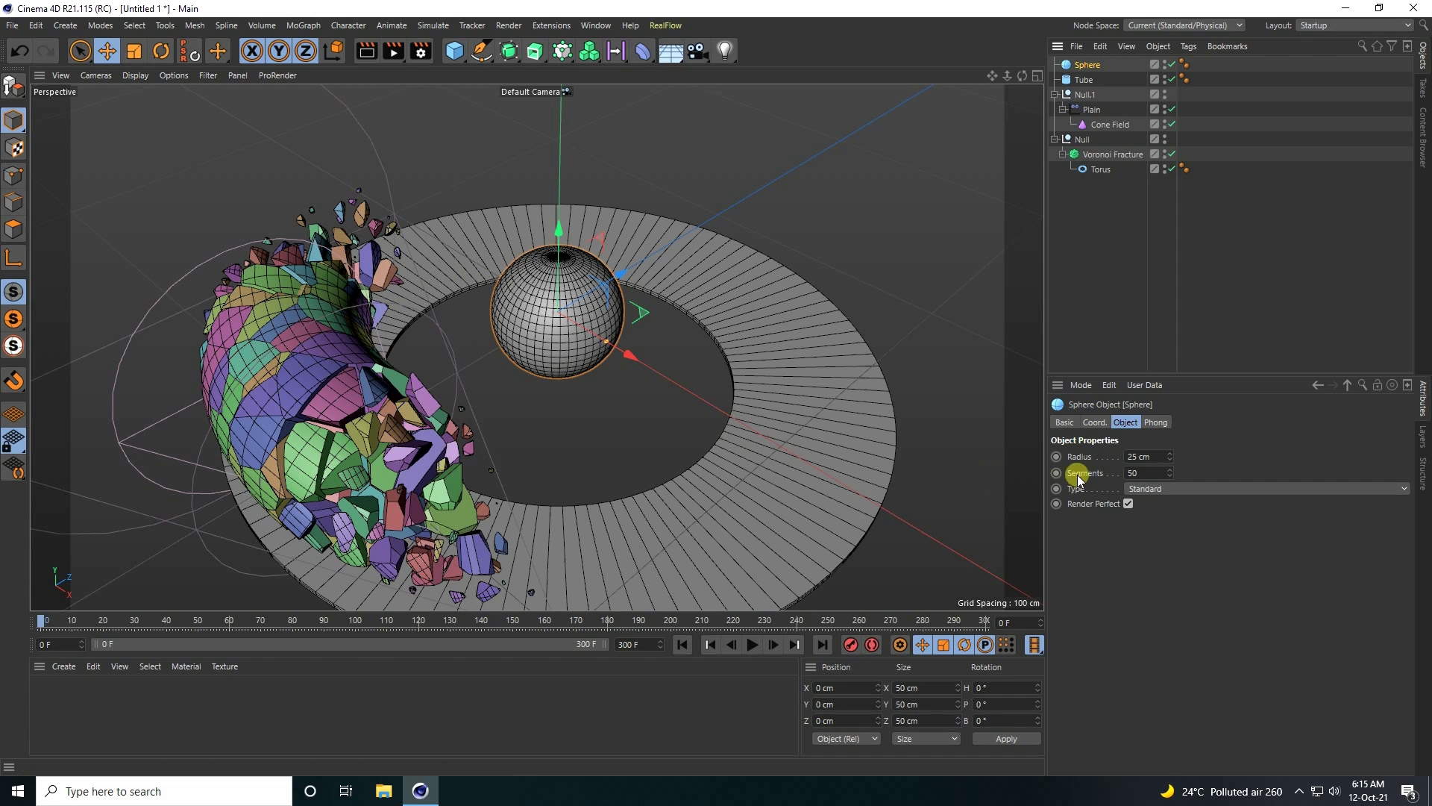
{"action": "left_click", "coordinate": [1093, 422]}
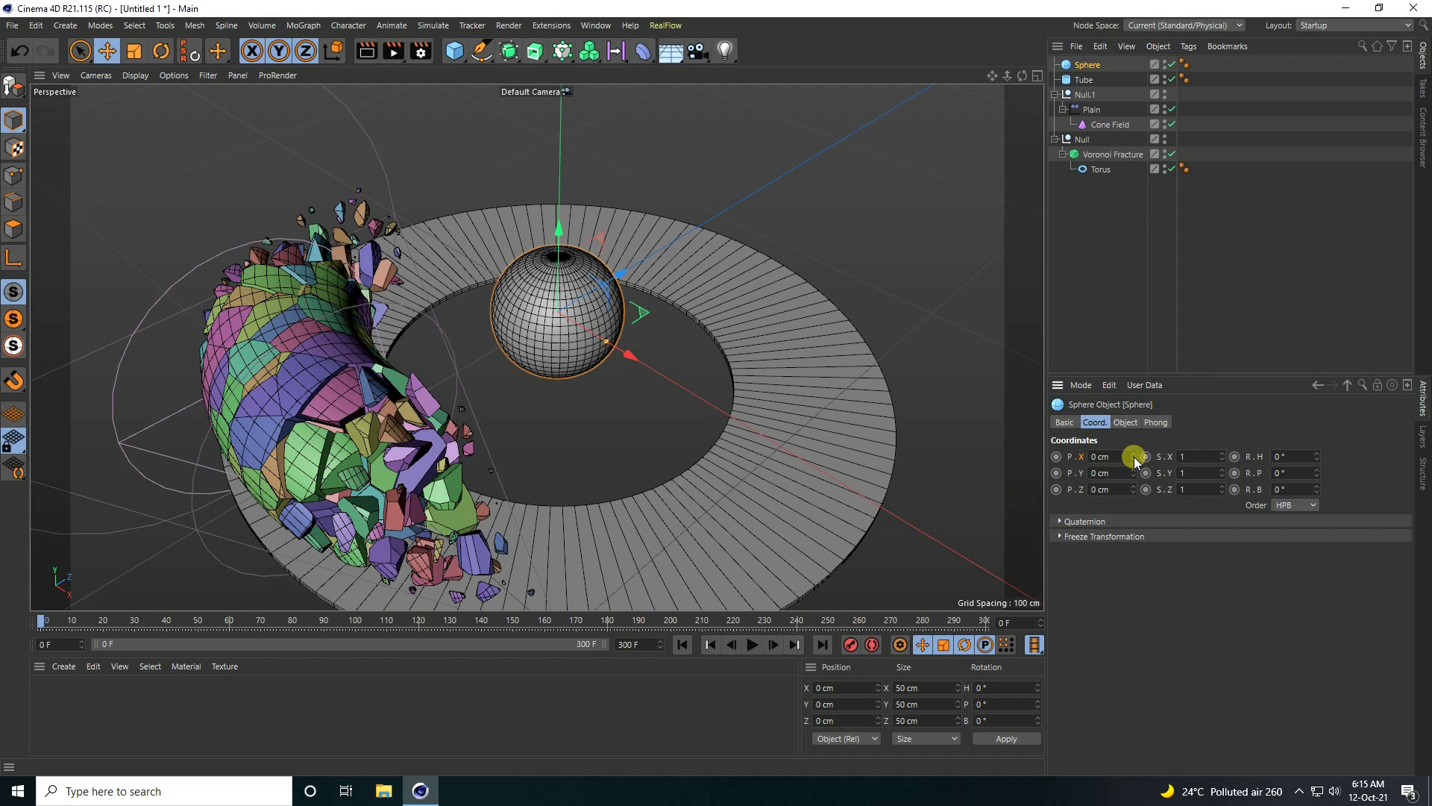
{"action": "left_click_drag", "start_coordinate": [1133, 456], "coordinate": [1133, 455]}
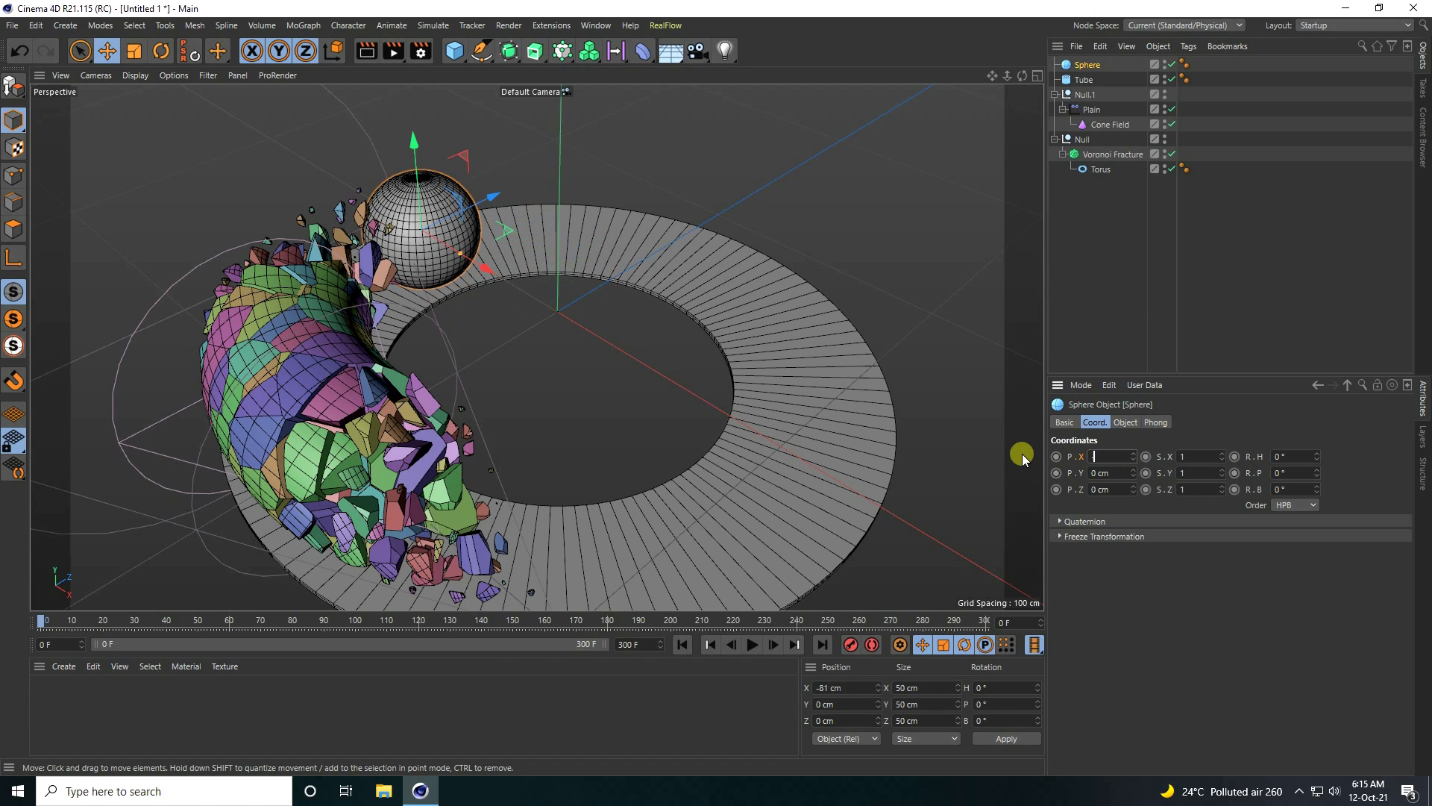
{"action": "key", "text": "Return"}
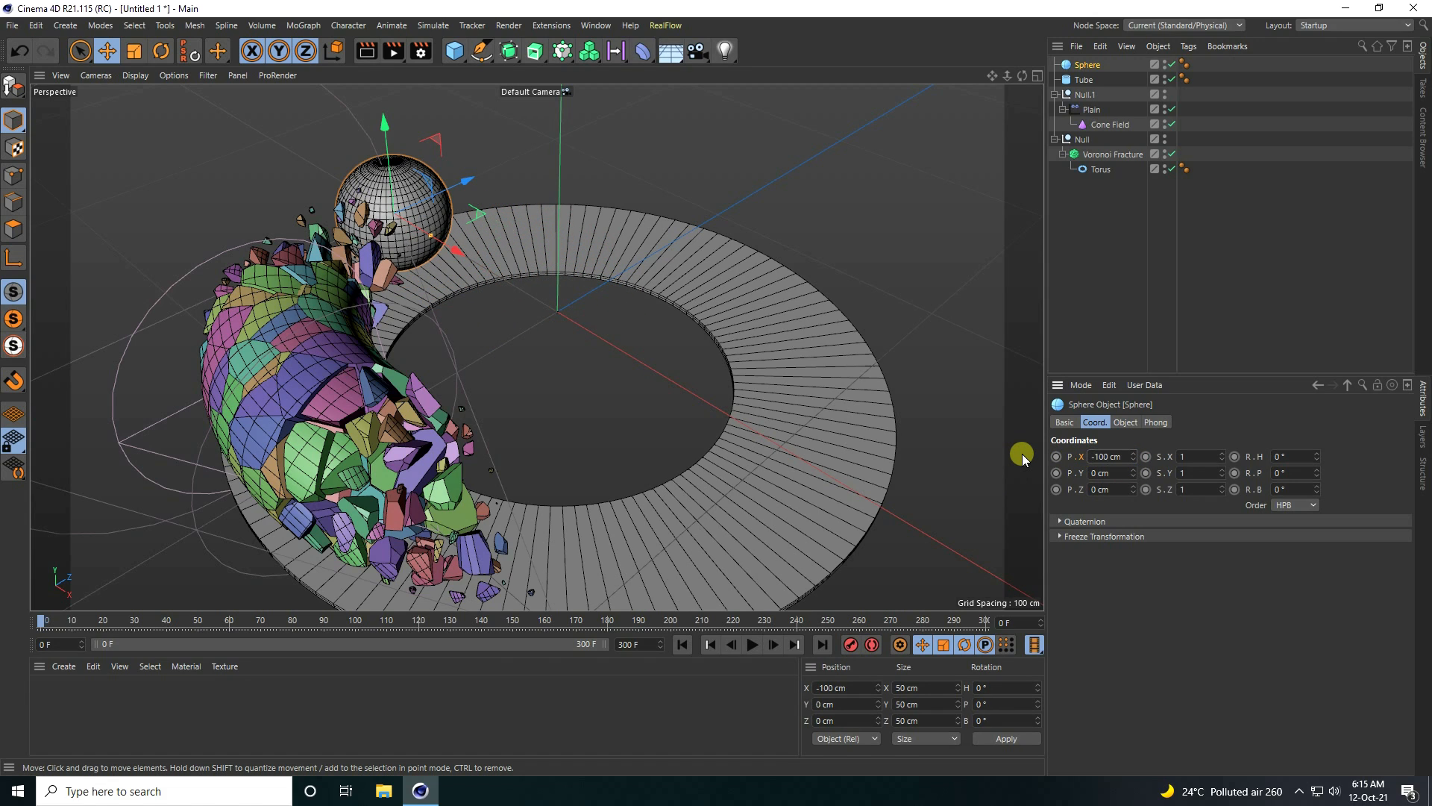
Step: Add a new null at the origin and make the sphere its child
{"action": "left_click_drag", "start_coordinate": [1023, 77], "coordinate": [837, 249]}
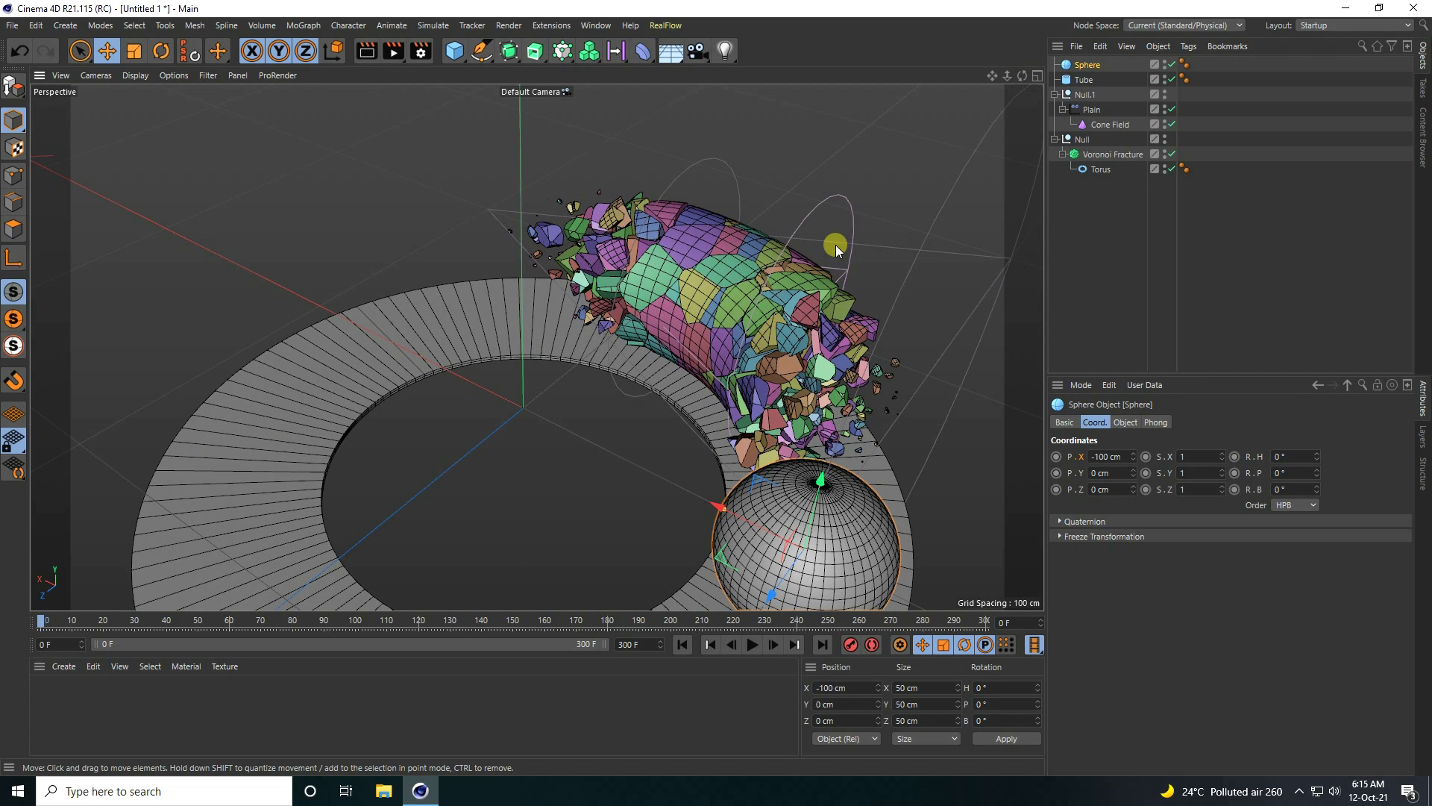
{"action": "left_click", "coordinate": [454, 50]}
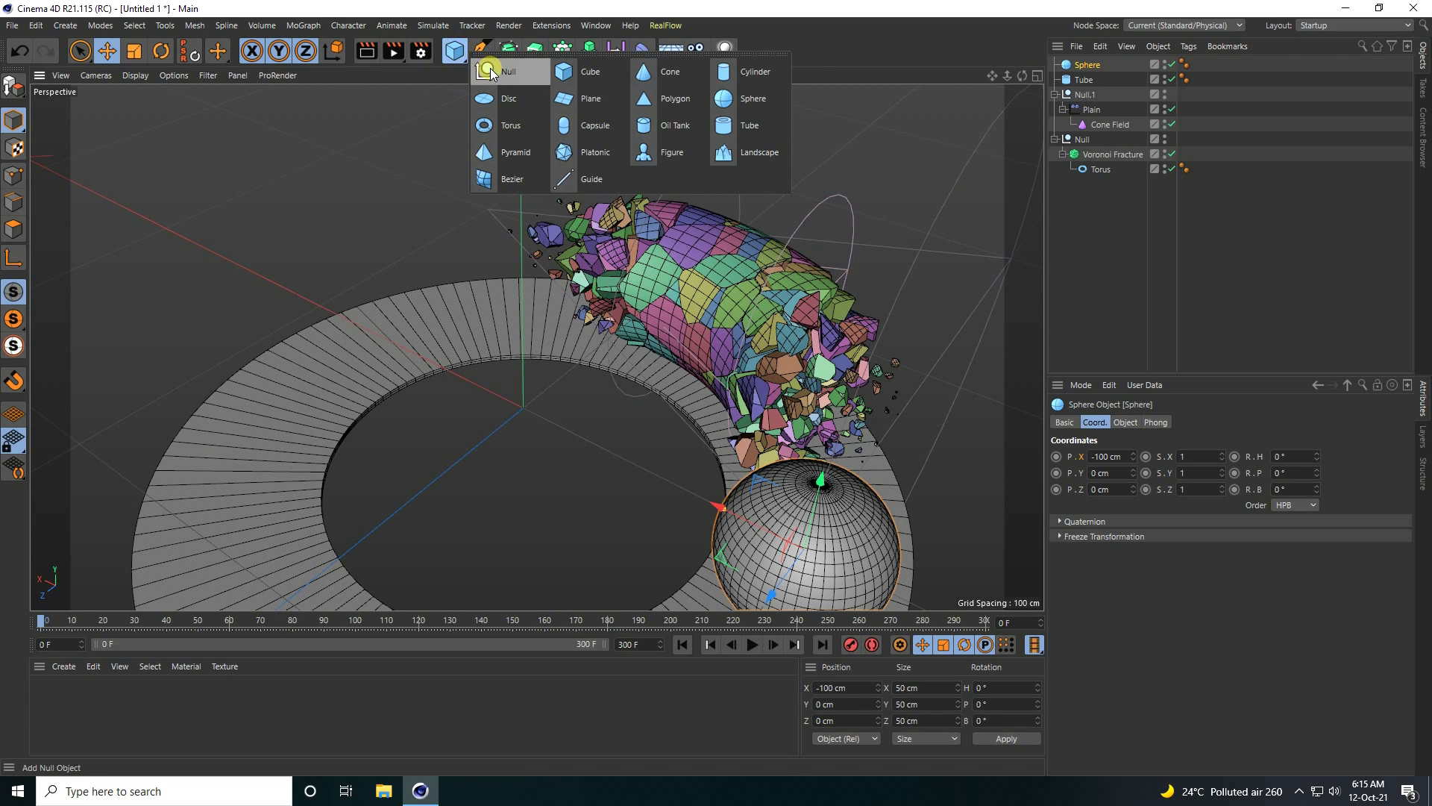
{"action": "left_click", "coordinate": [486, 72]}
{"action": "left_click", "coordinate": [1086, 79]}
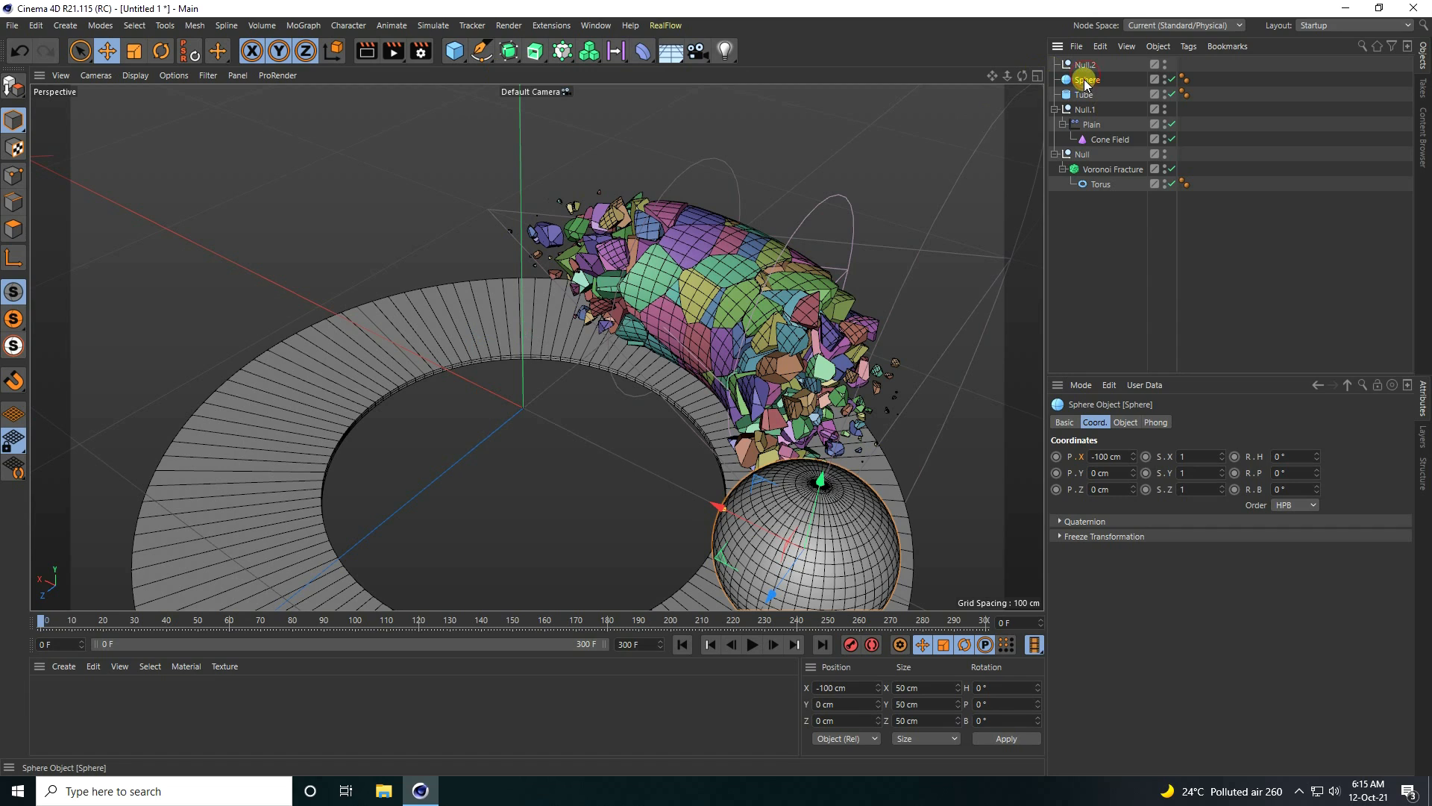
{"action": "left_click", "coordinate": [1083, 66]}
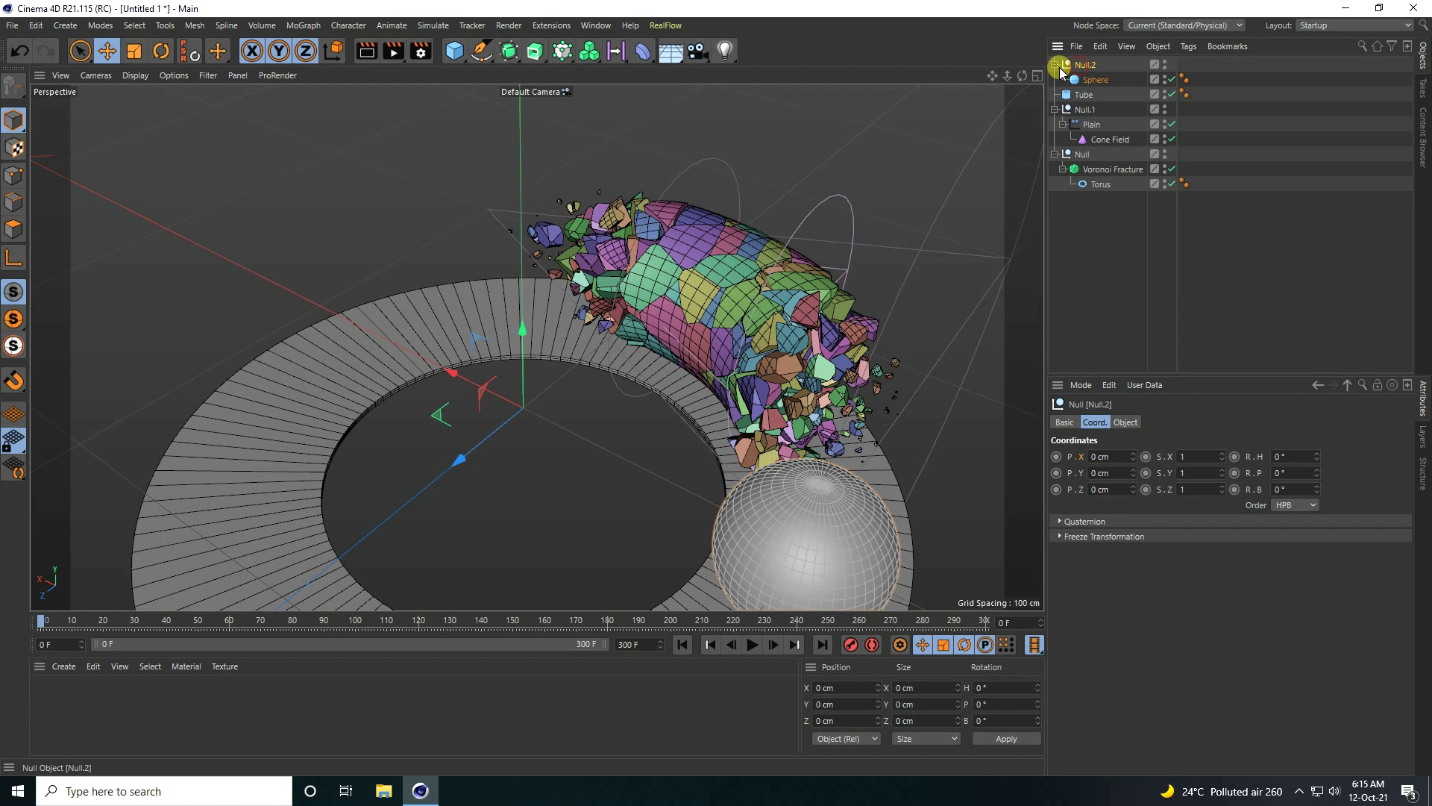
Step: Keyframe the sphere's parent null's heading rotation at 0° on frame 0 and -360° on frame 300
{"action": "scroll", "coordinate": [723, 173], "scroll_direction": "down", "scroll_amount": 2}
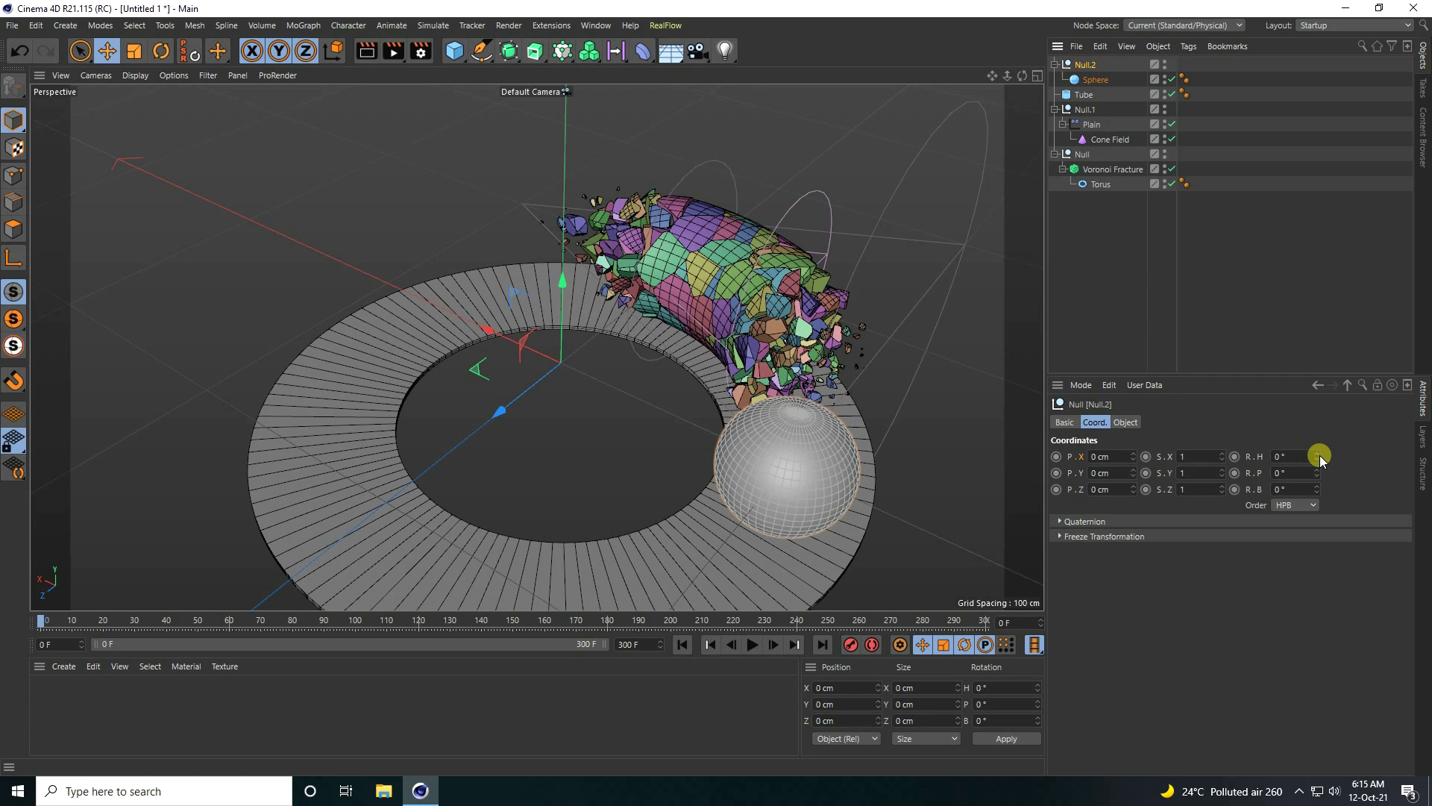
{"action": "left_click_drag", "start_coordinate": [1319, 455], "coordinate": [1319, 455]}
{"action": "key", "text": "ctrl+z"}
{"action": "left_click_drag", "start_coordinate": [41, 625], "coordinate": [1033, 650]}
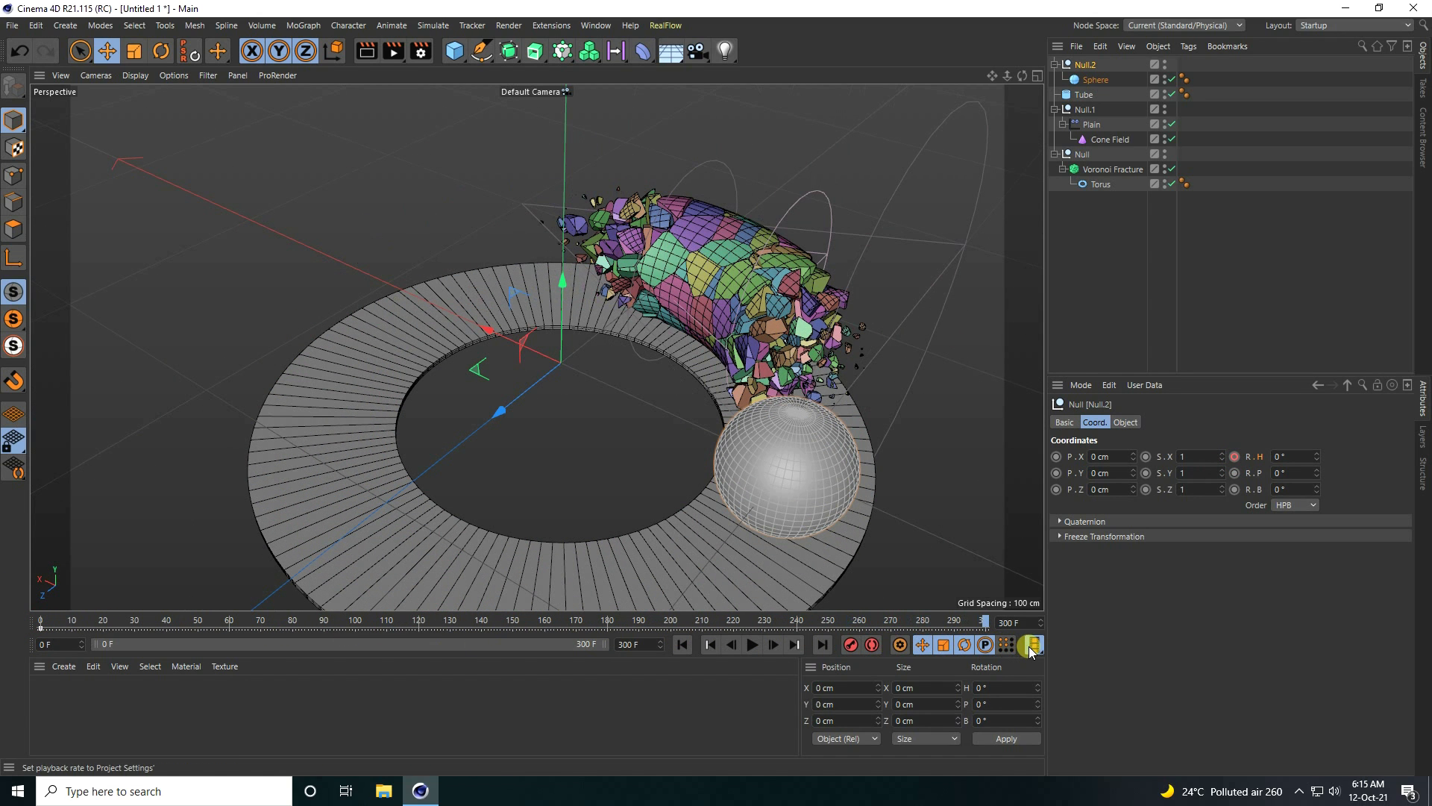
{"action": "left_click_drag", "start_coordinate": [1319, 453], "coordinate": [1236, 462]}
{"action": "type", "text": "-"}
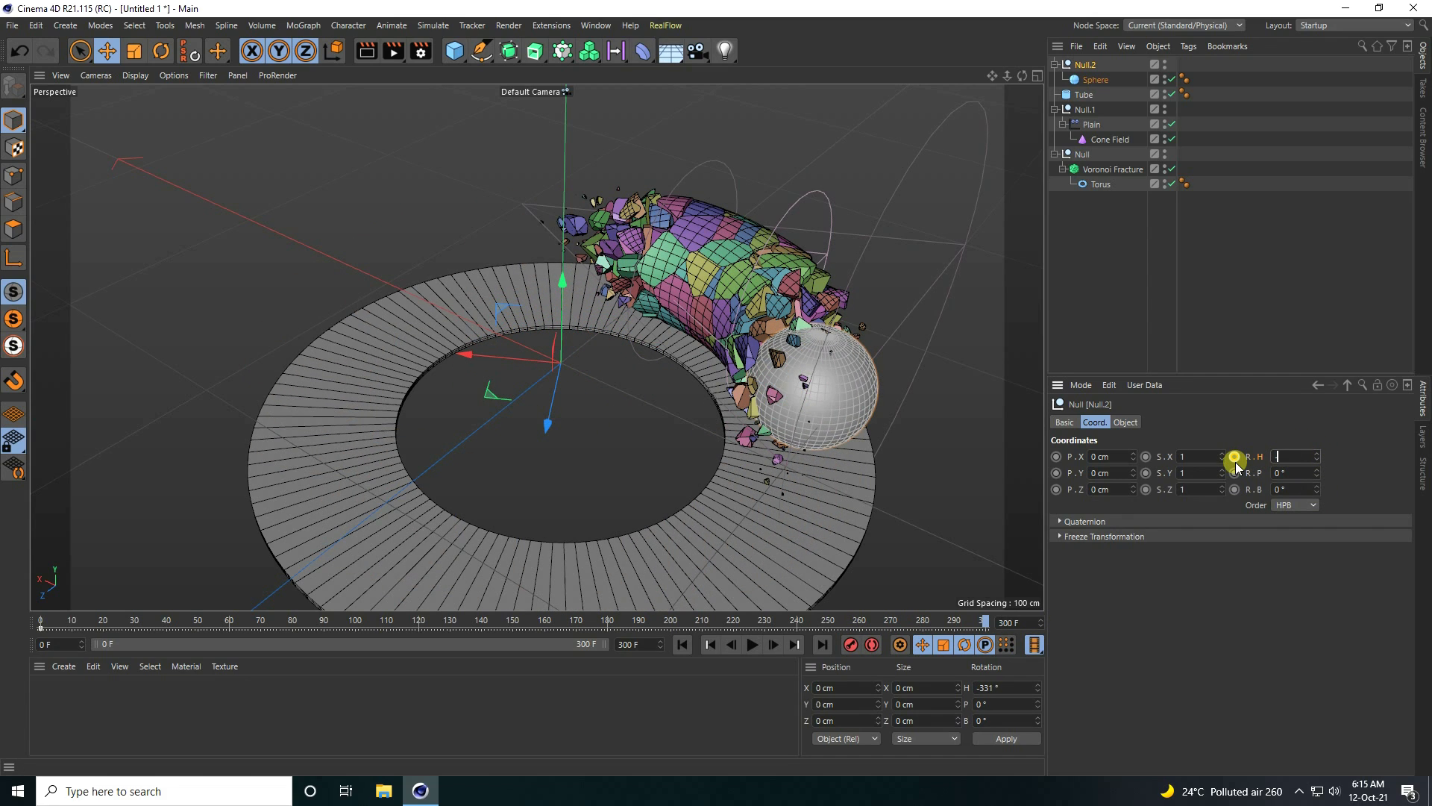
{"action": "type", "text": "360"}
{"action": "key", "text": "Return"}
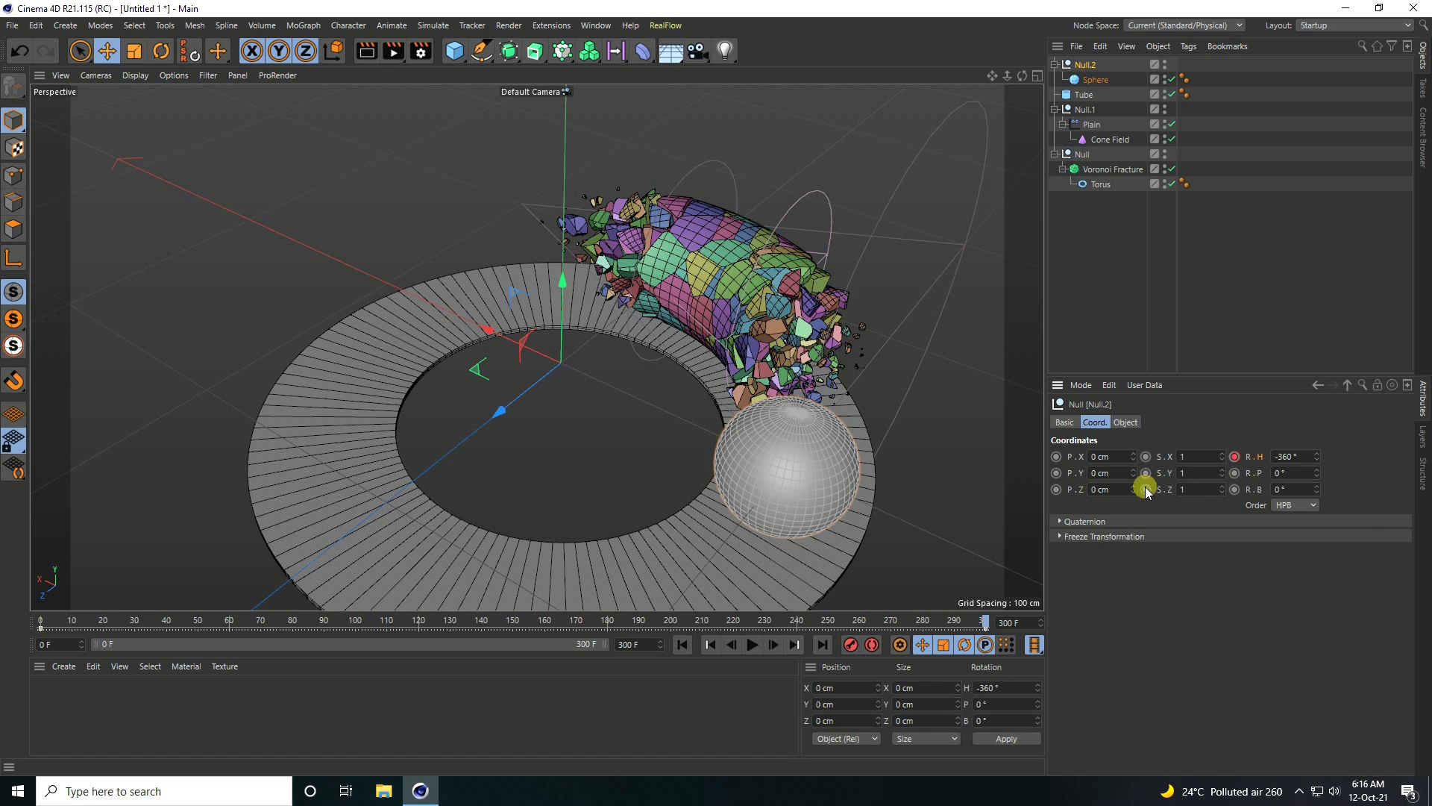
Step: Set both heading rotation keys of the sphere's parent null to linear interpolation in the F-Curve timeline
{"action": "left_click", "coordinate": [682, 644]}
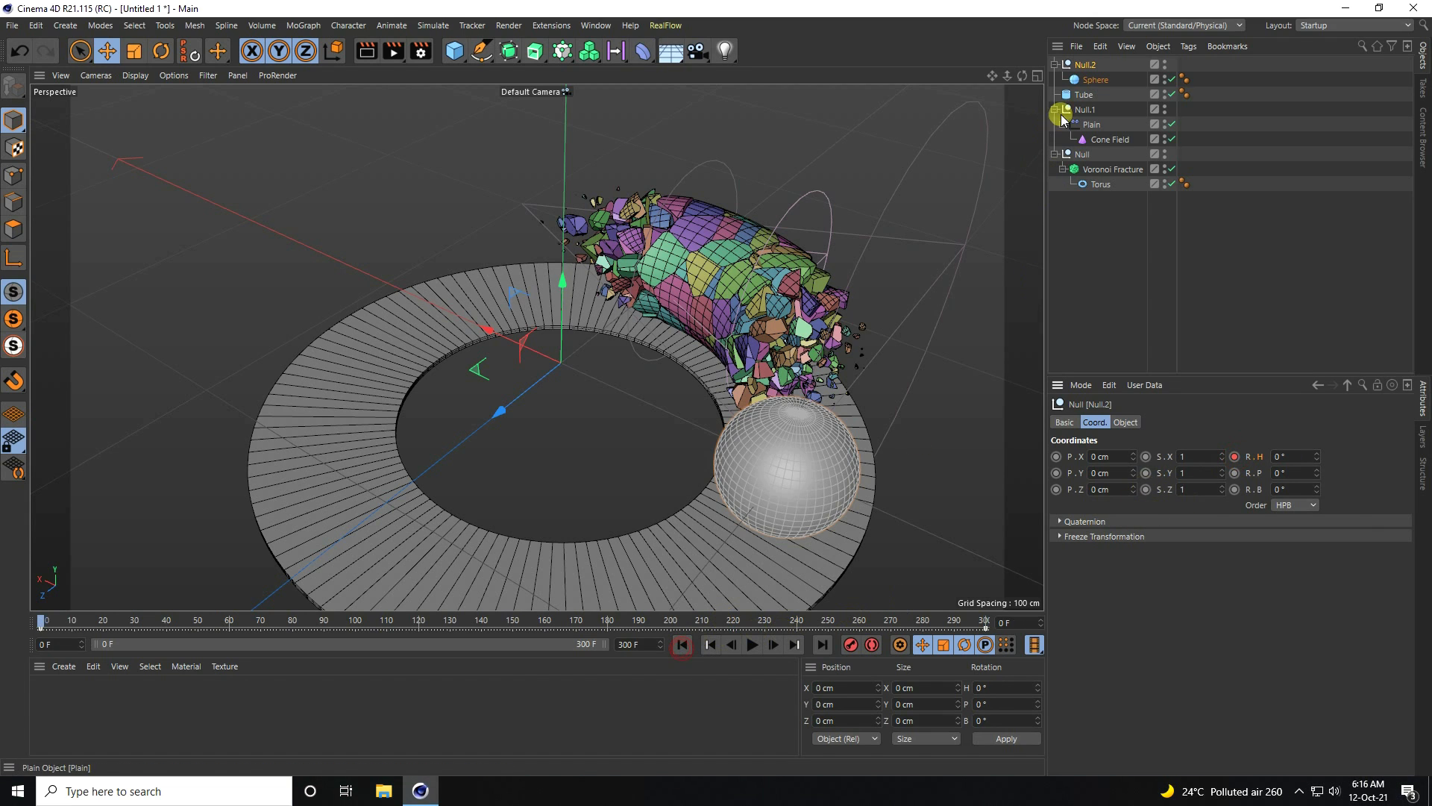
{"action": "left_click", "coordinate": [597, 25]}
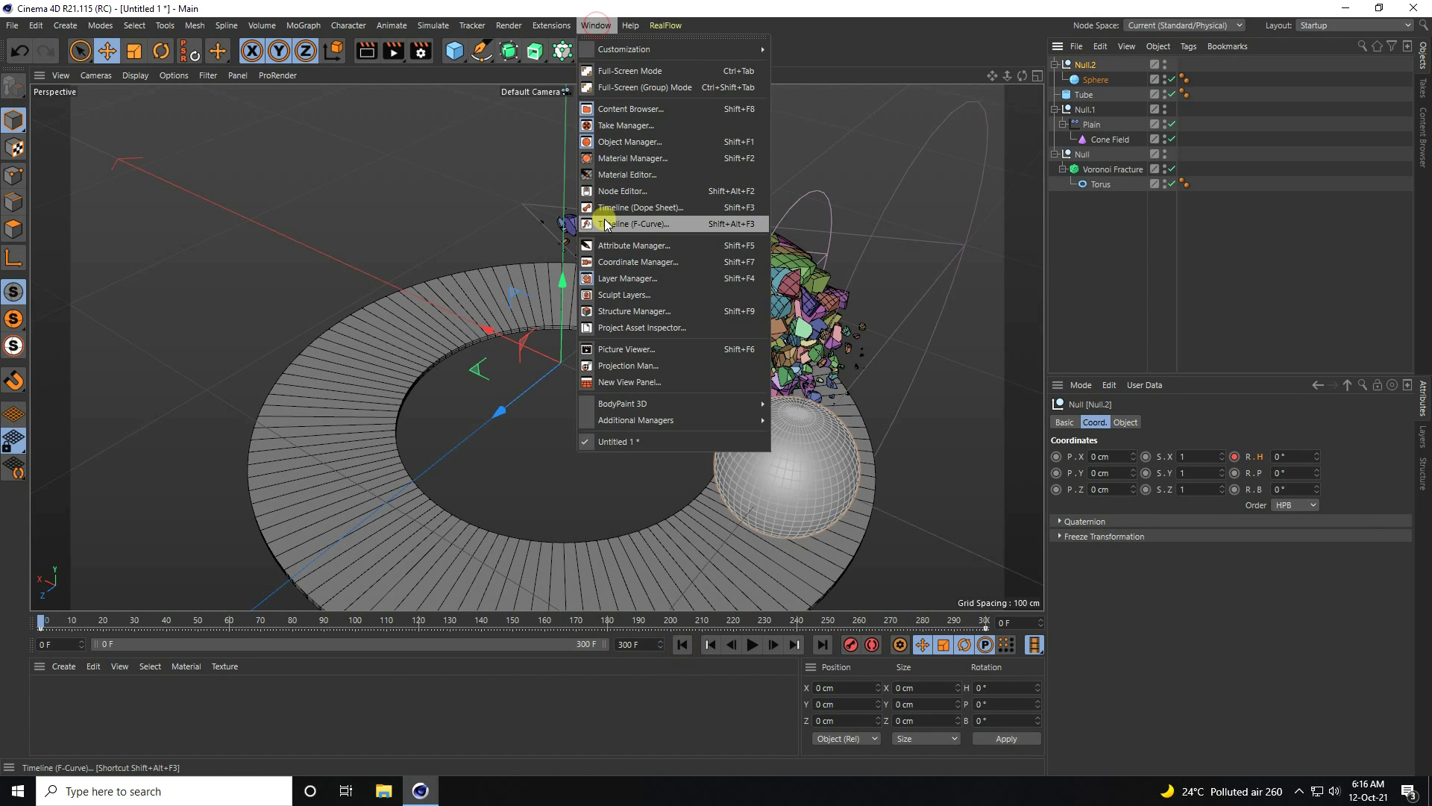
{"action": "left_click", "coordinate": [657, 221]}
{"action": "left_click_drag", "start_coordinate": [860, 345], "coordinate": [1277, 568]}
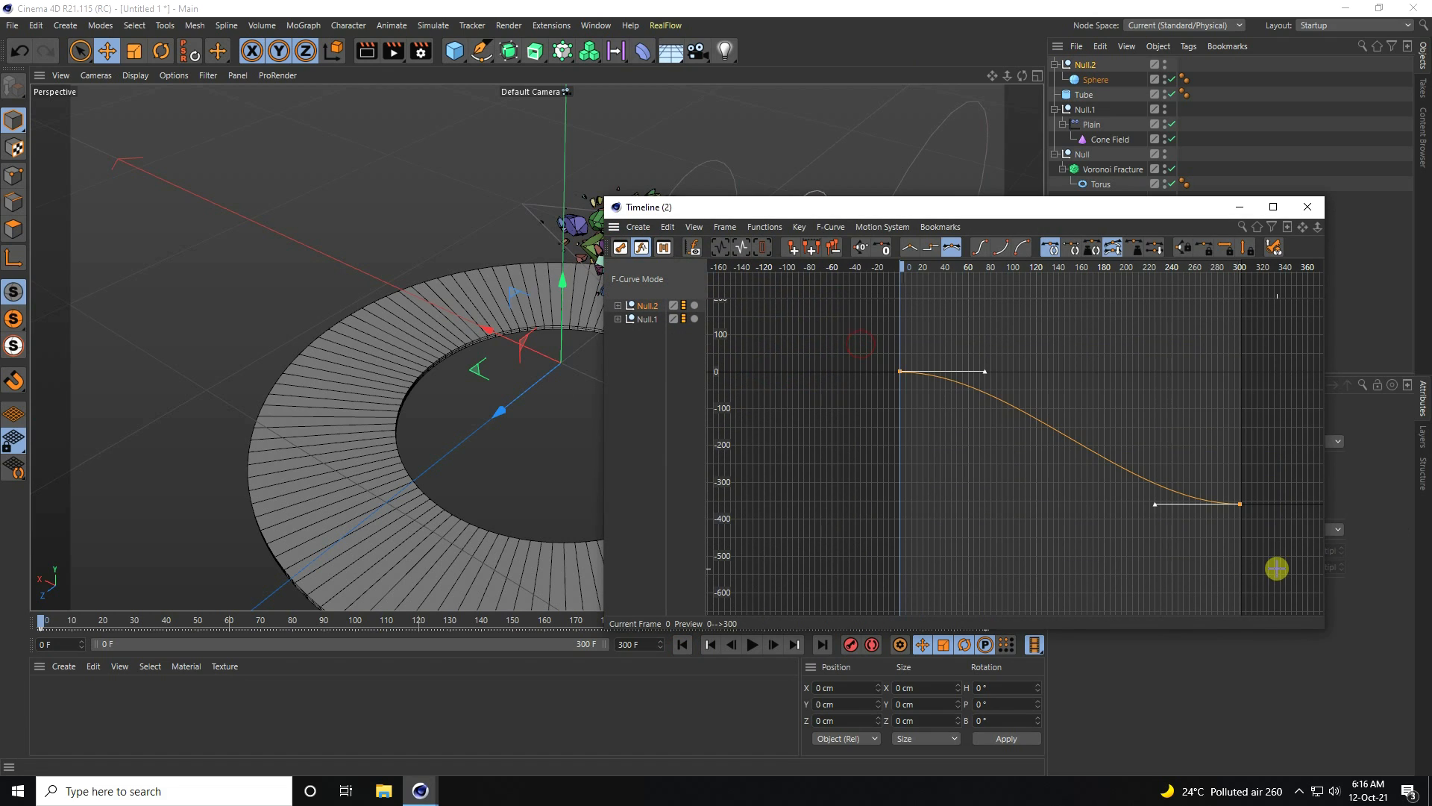
{"action": "left_click", "coordinate": [910, 247]}
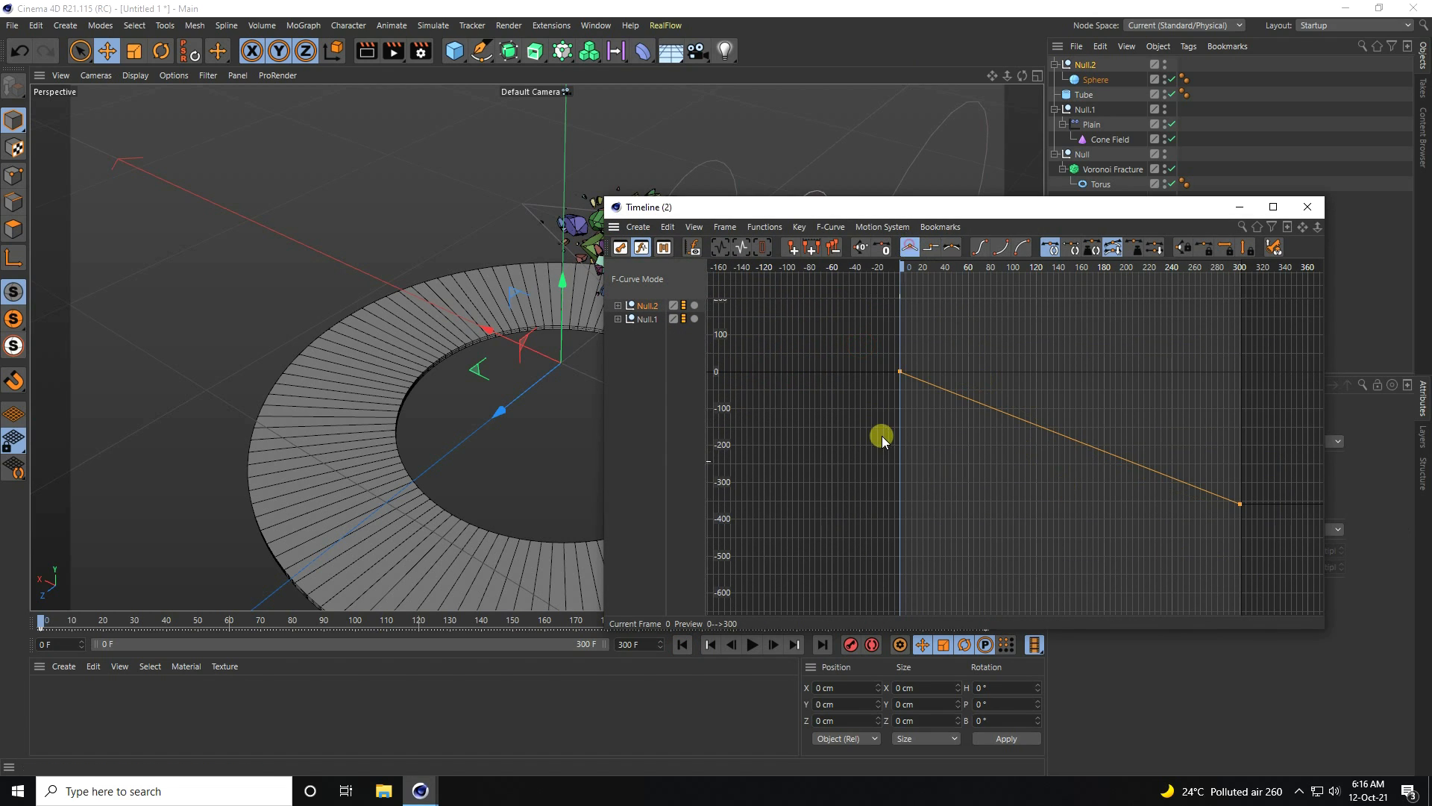
{"action": "left_click", "coordinate": [1307, 207]}
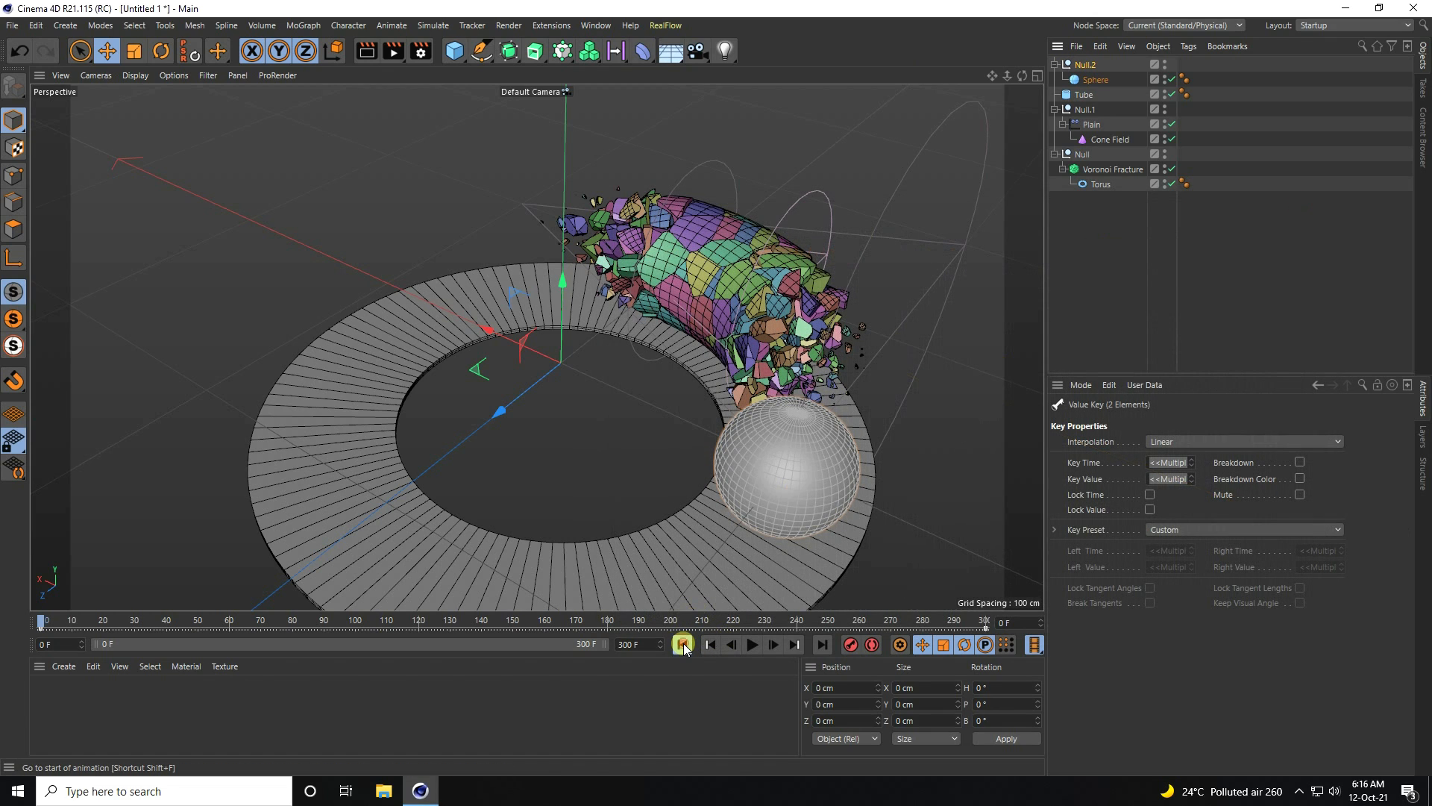
Step: Play the animation from the first frame to check the sphere travelling around the ring with the fragments
{"action": "left_click", "coordinate": [751, 645]}
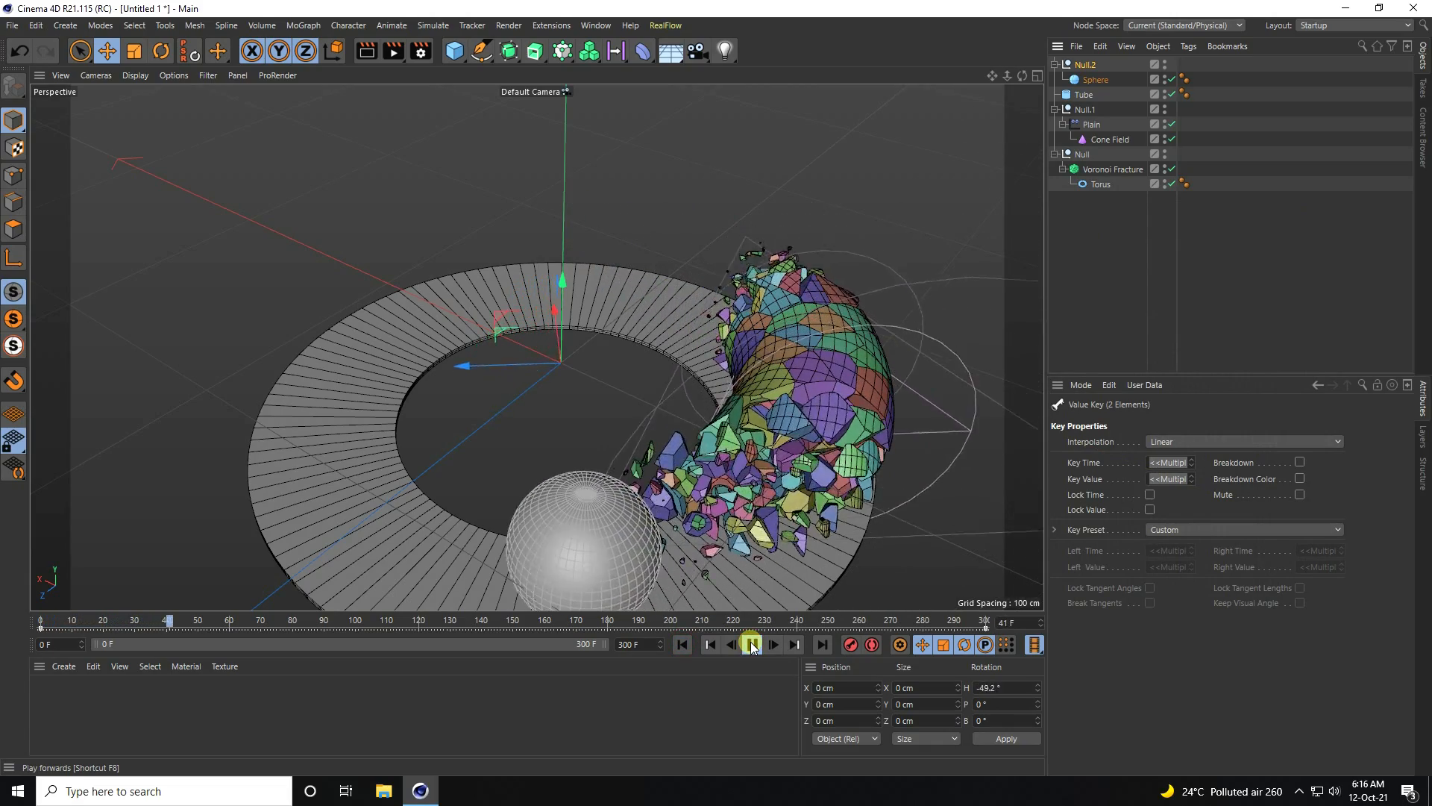
{"action": "left_click_drag", "start_coordinate": [715, 385], "coordinate": [716, 387], "text": "alt"}
{"action": "scroll", "coordinate": [356, 324], "scroll_direction": "up", "scroll_amount": 2}
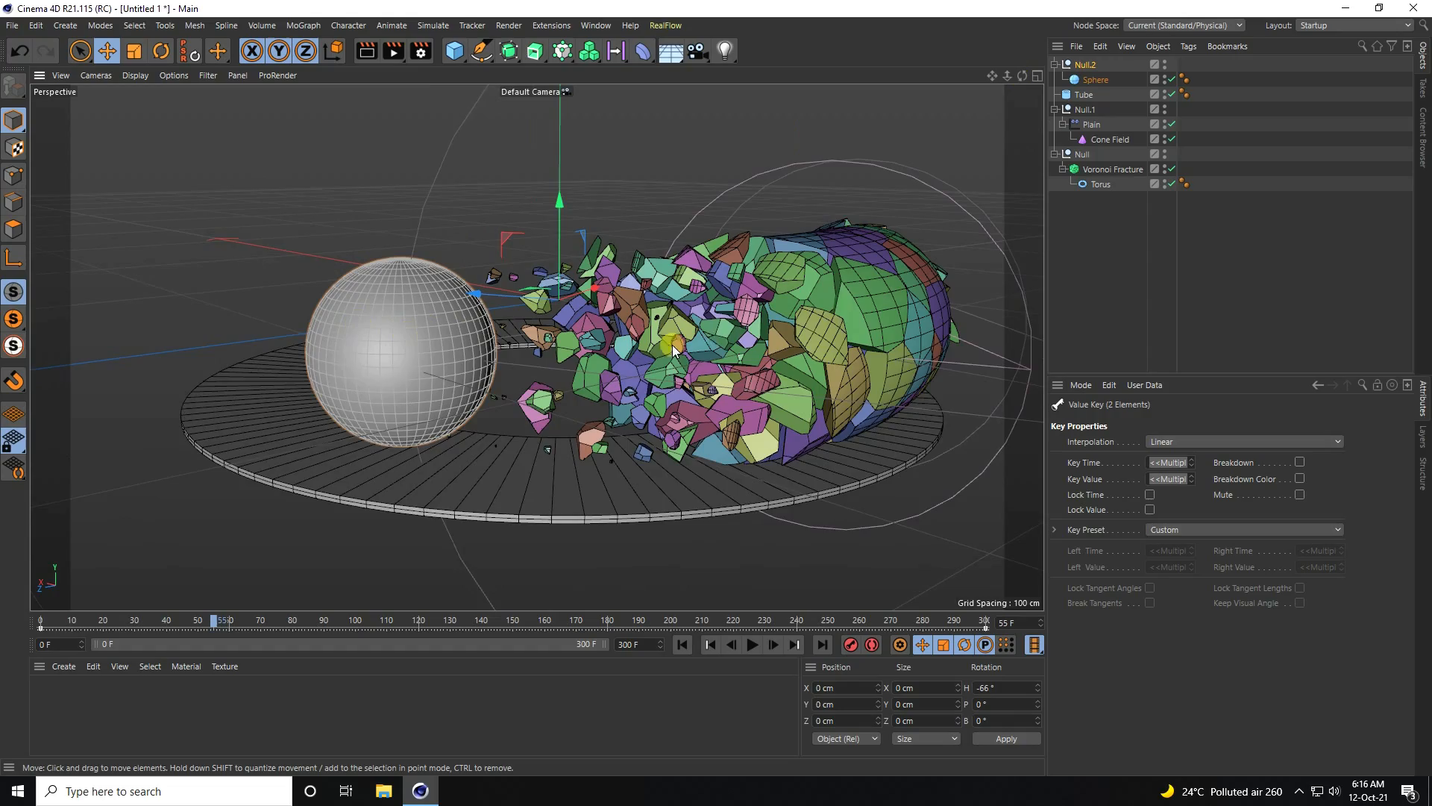
{"action": "scroll", "coordinate": [858, 293], "scroll_direction": "up", "scroll_amount": 1}
{"action": "left_click", "coordinate": [682, 645]}
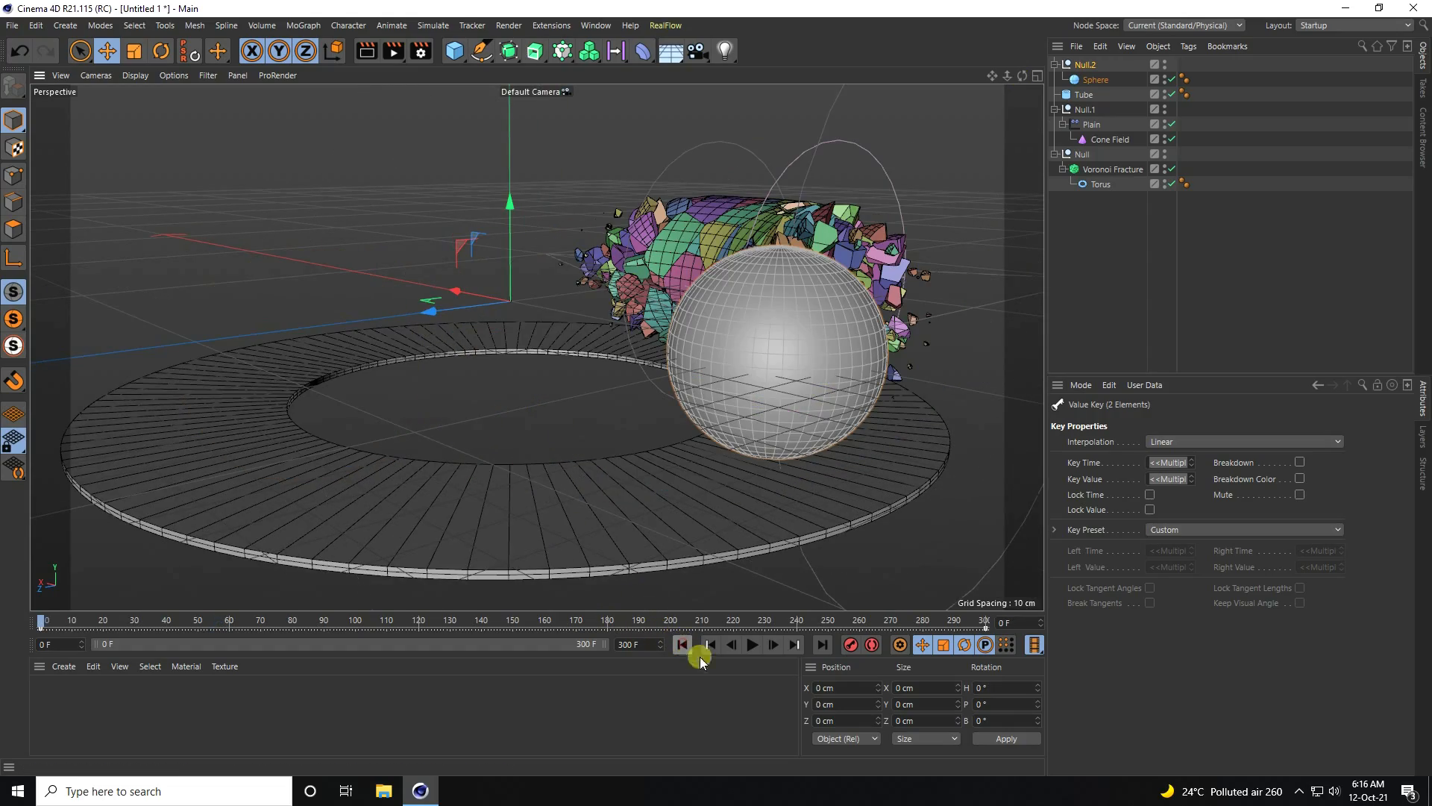
{"action": "left_click", "coordinate": [750, 647]}
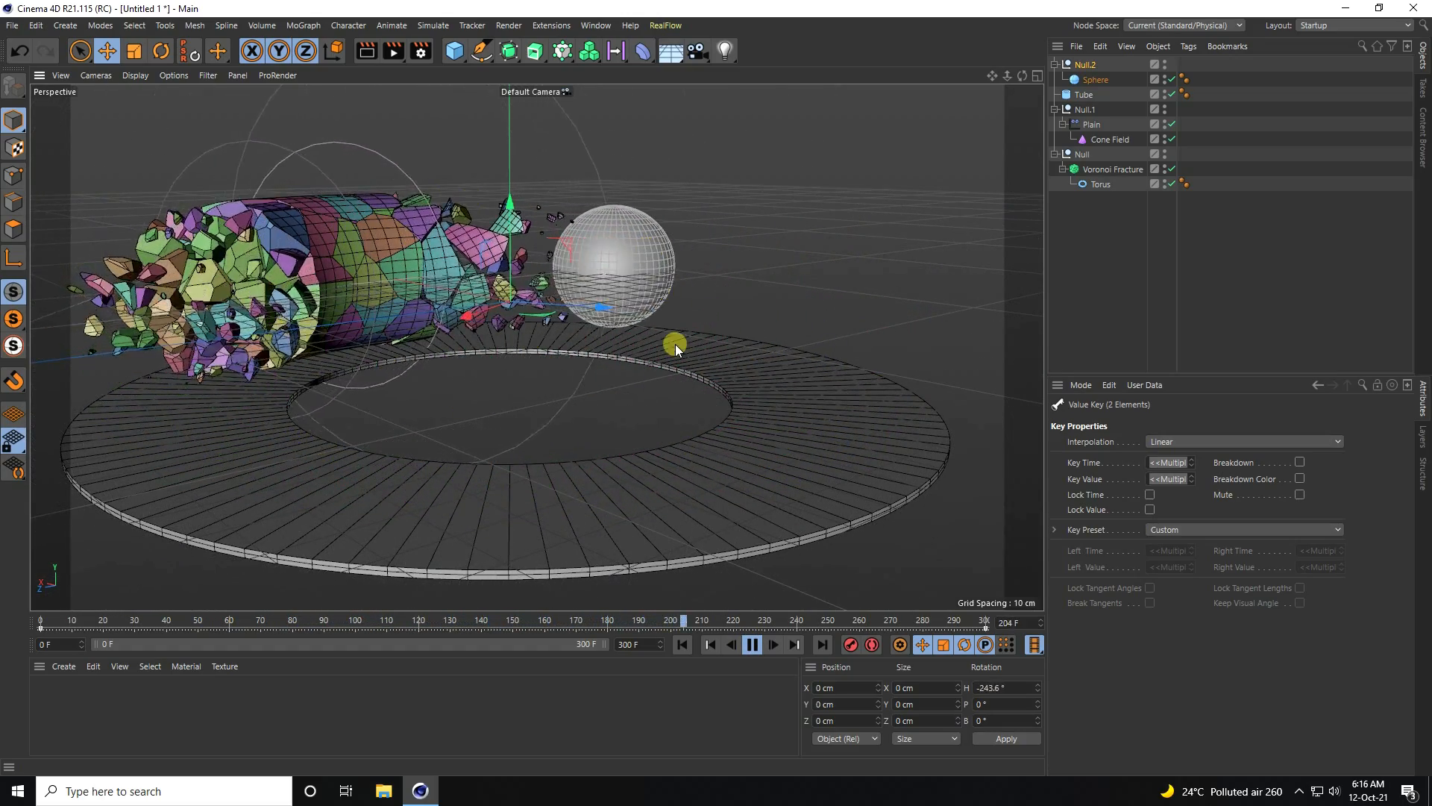
{"action": "left_click", "coordinate": [751, 646]}
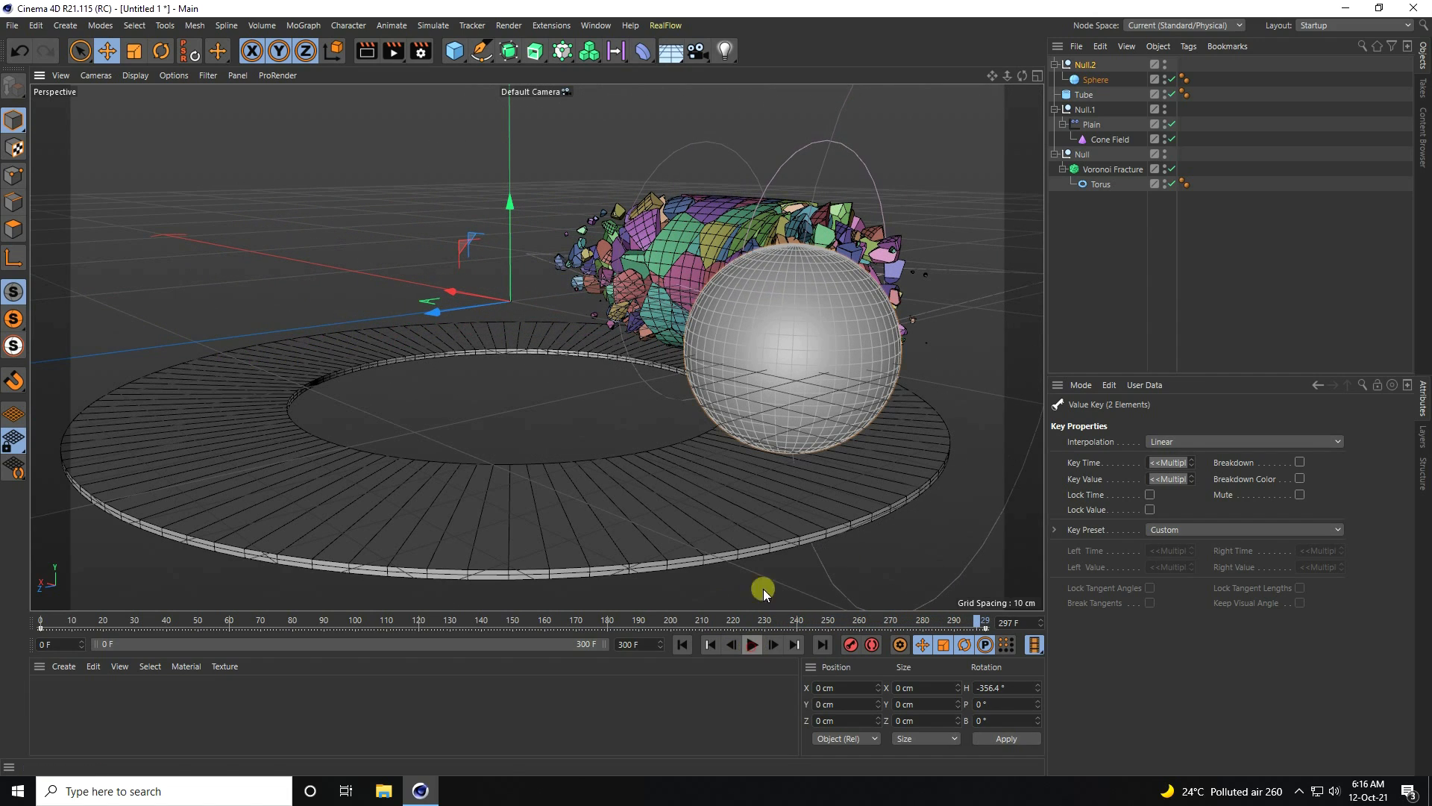
Step: Keyframe the sphere's pitch rotation at 0° on frame 0 and -1080° on frame 300
{"action": "left_click", "coordinate": [965, 503]}
{"action": "left_click", "coordinate": [758, 311]}
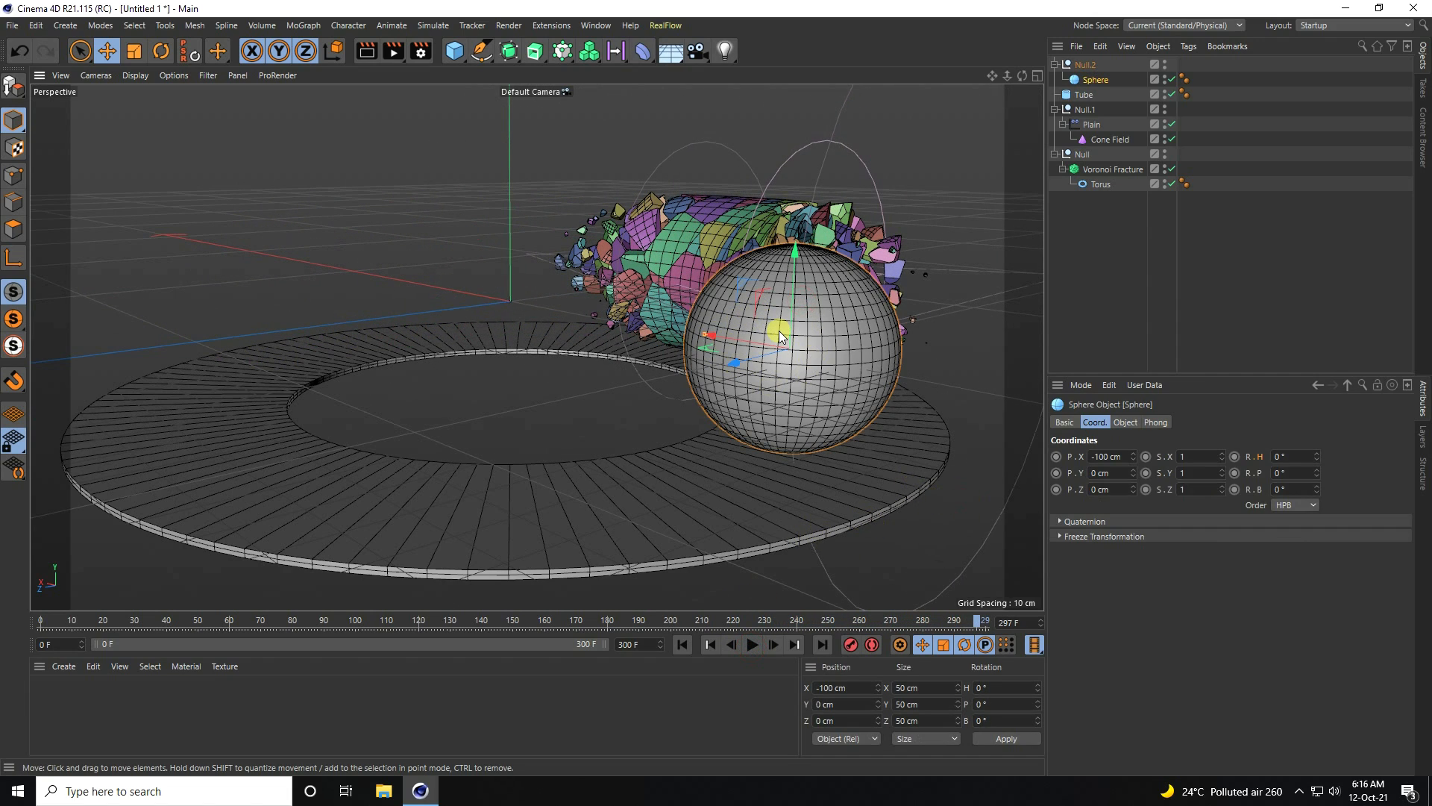
{"action": "left_click", "coordinate": [679, 643]}
{"action": "mouse_move", "coordinate": [1316, 454]}
{"action": "left_mouse_down"}
{"action": "mouse_move", "coordinate": [1317, 486]}
{"action": "mouse_move", "coordinate": [1317, 472]}
{"action": "left_mouse_up"}
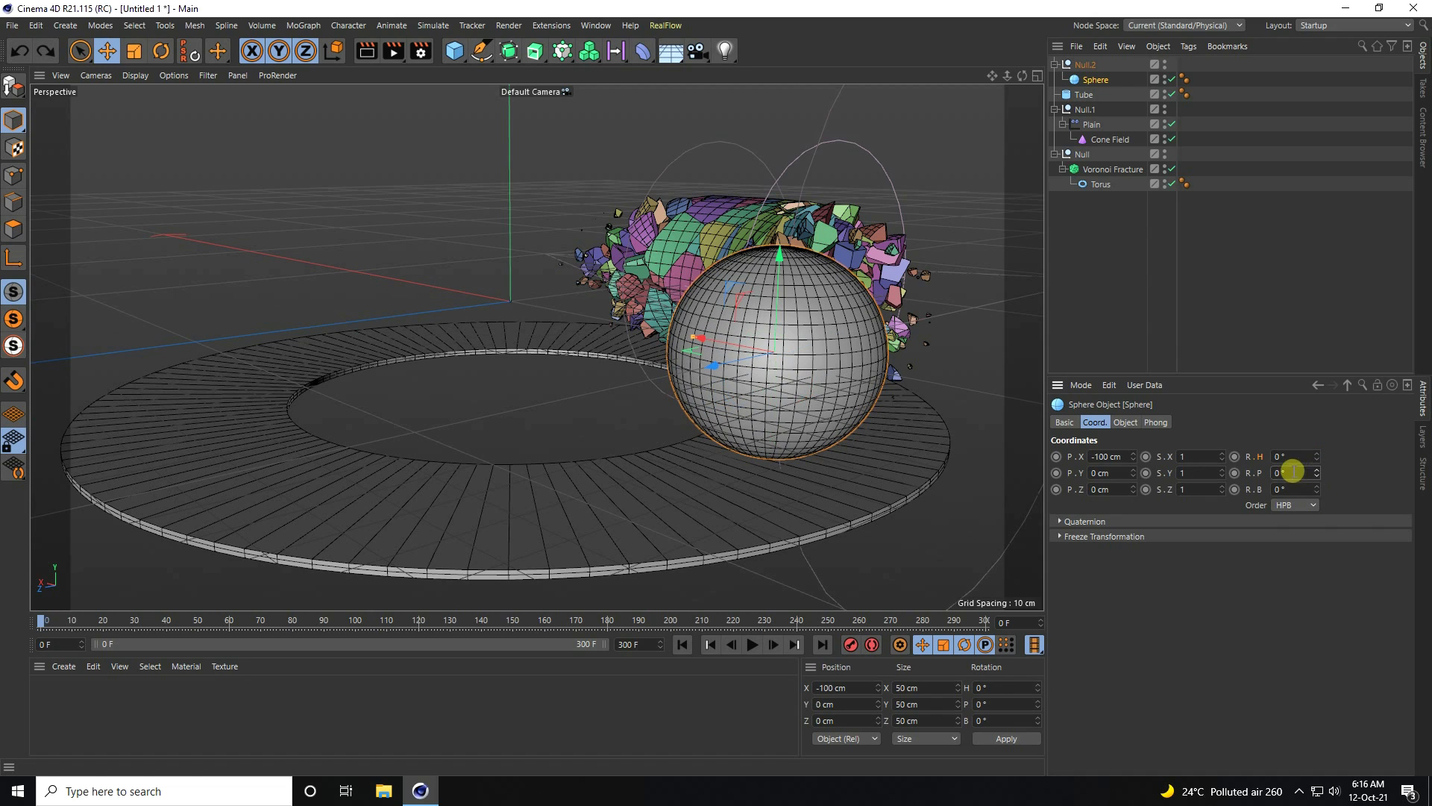
{"action": "left_click", "coordinate": [1234, 473]}
{"action": "left_click", "coordinate": [819, 646]}
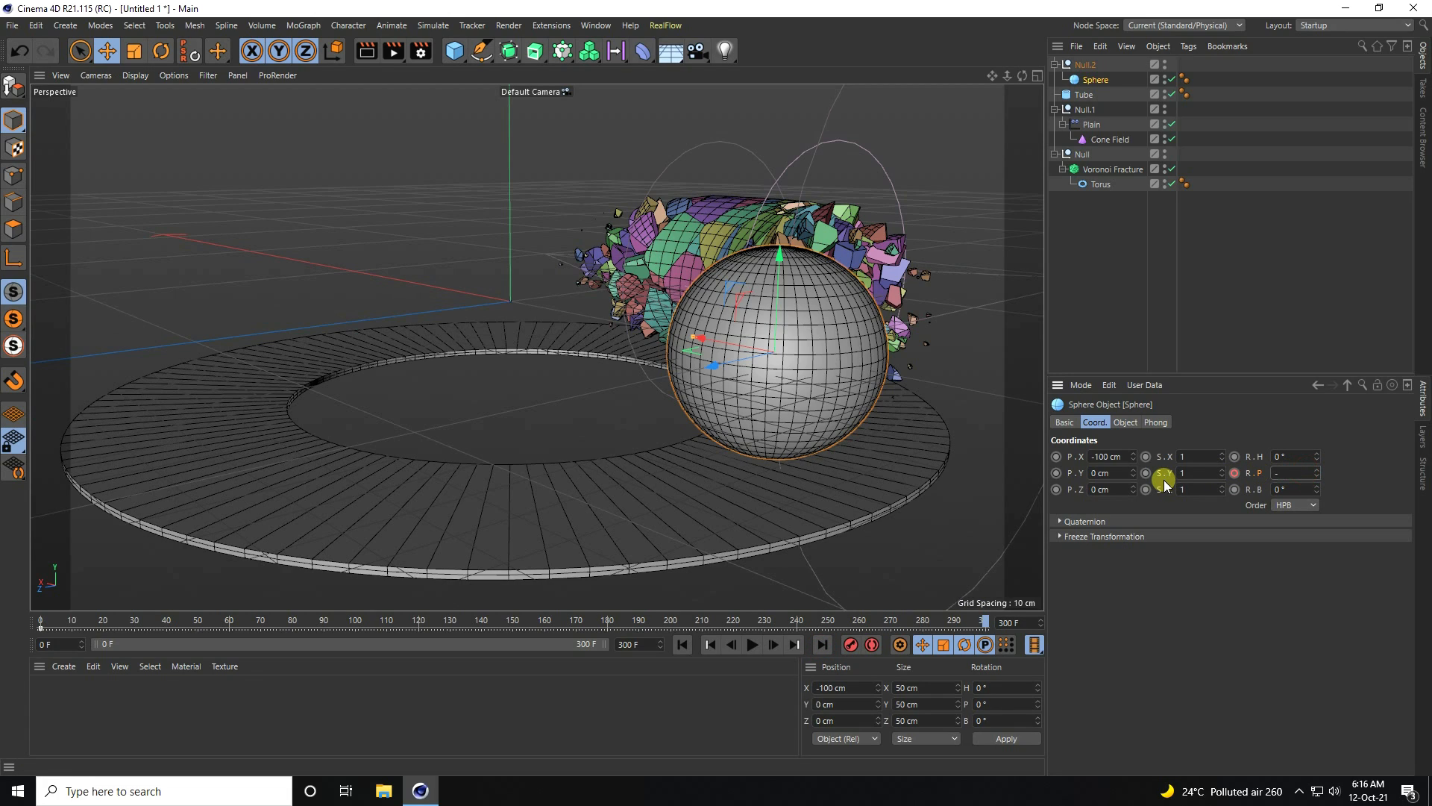
{"action": "left_click", "coordinate": [1232, 473]}
Step: Set both pitch rotation keys of the sphere to linear interpolation in the F-Curve timeline and play back the rolling motion
{"action": "left_click", "coordinate": [563, 30]}
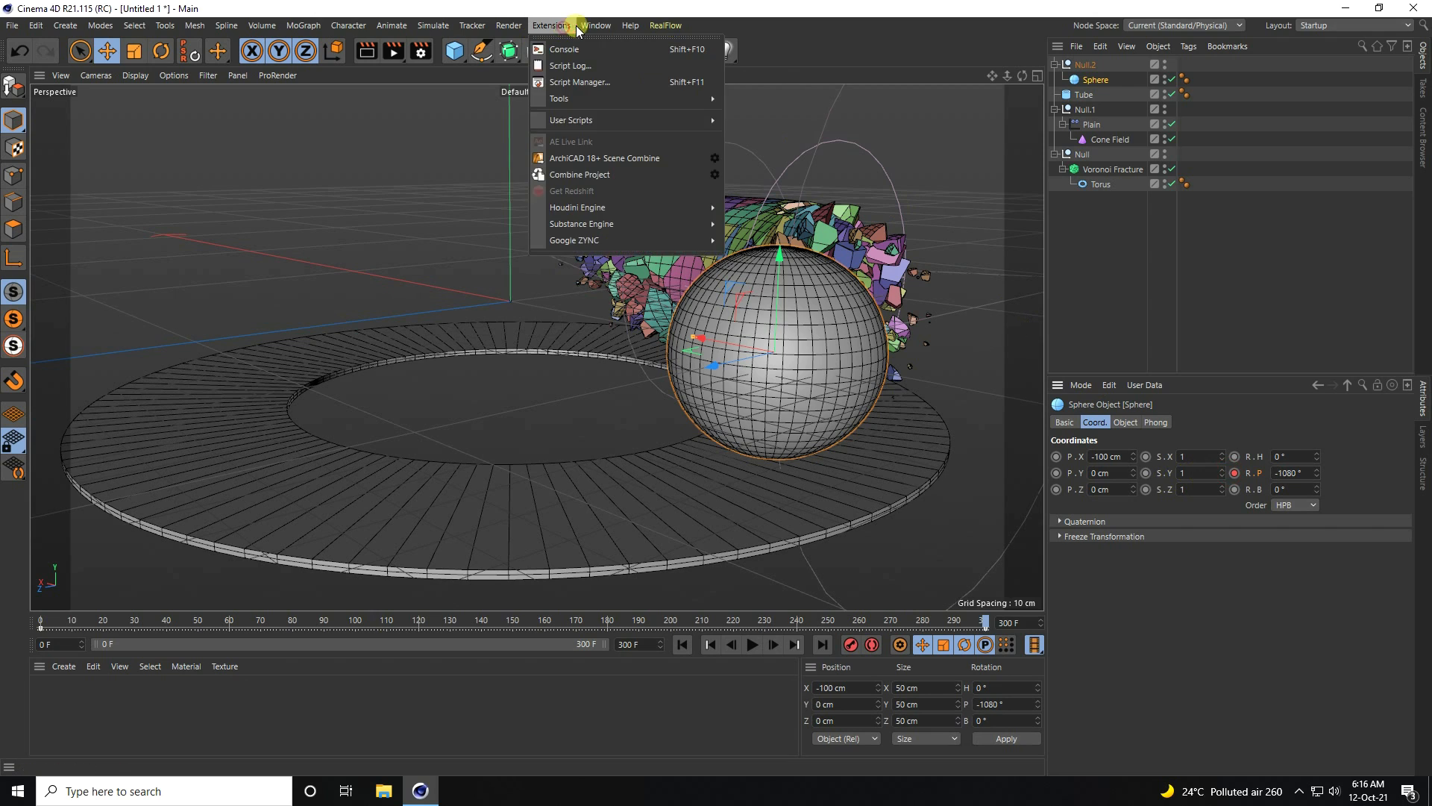
{"action": "mouse_move", "coordinate": [596, 25]}
{"action": "left_click", "coordinate": [616, 224]}
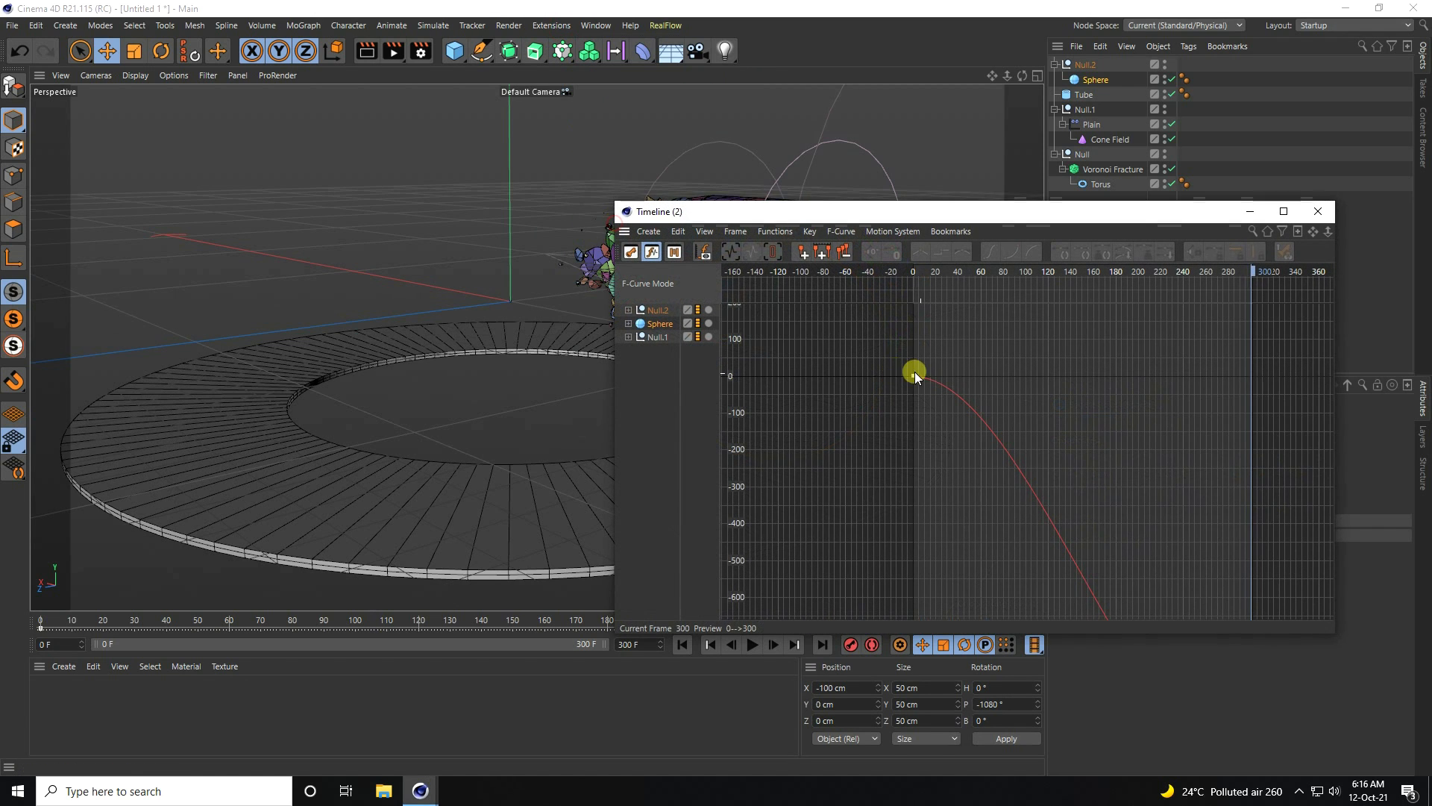
{"action": "key", "text": "h"}
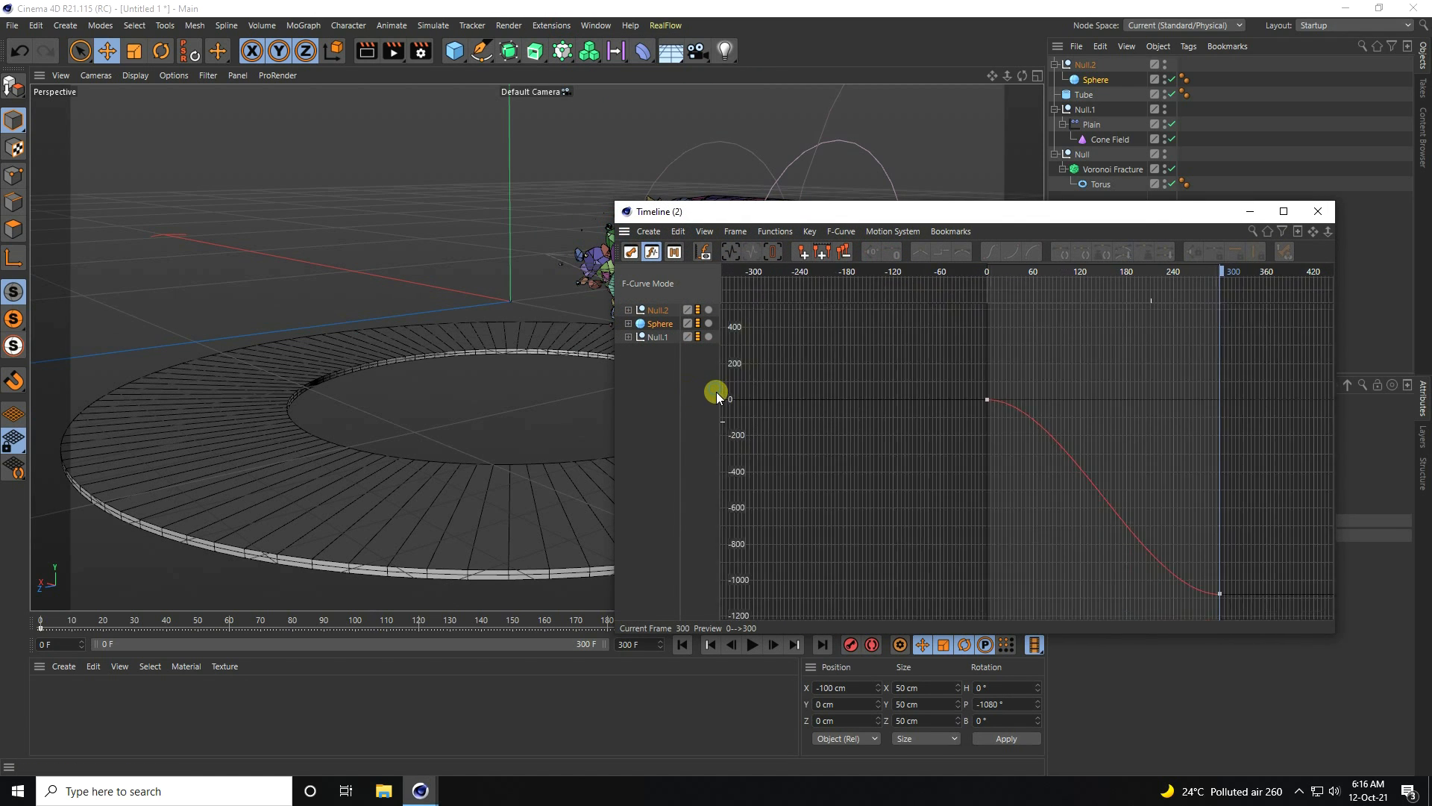
{"action": "left_click_drag", "start_coordinate": [920, 374], "coordinate": [1263, 573]}
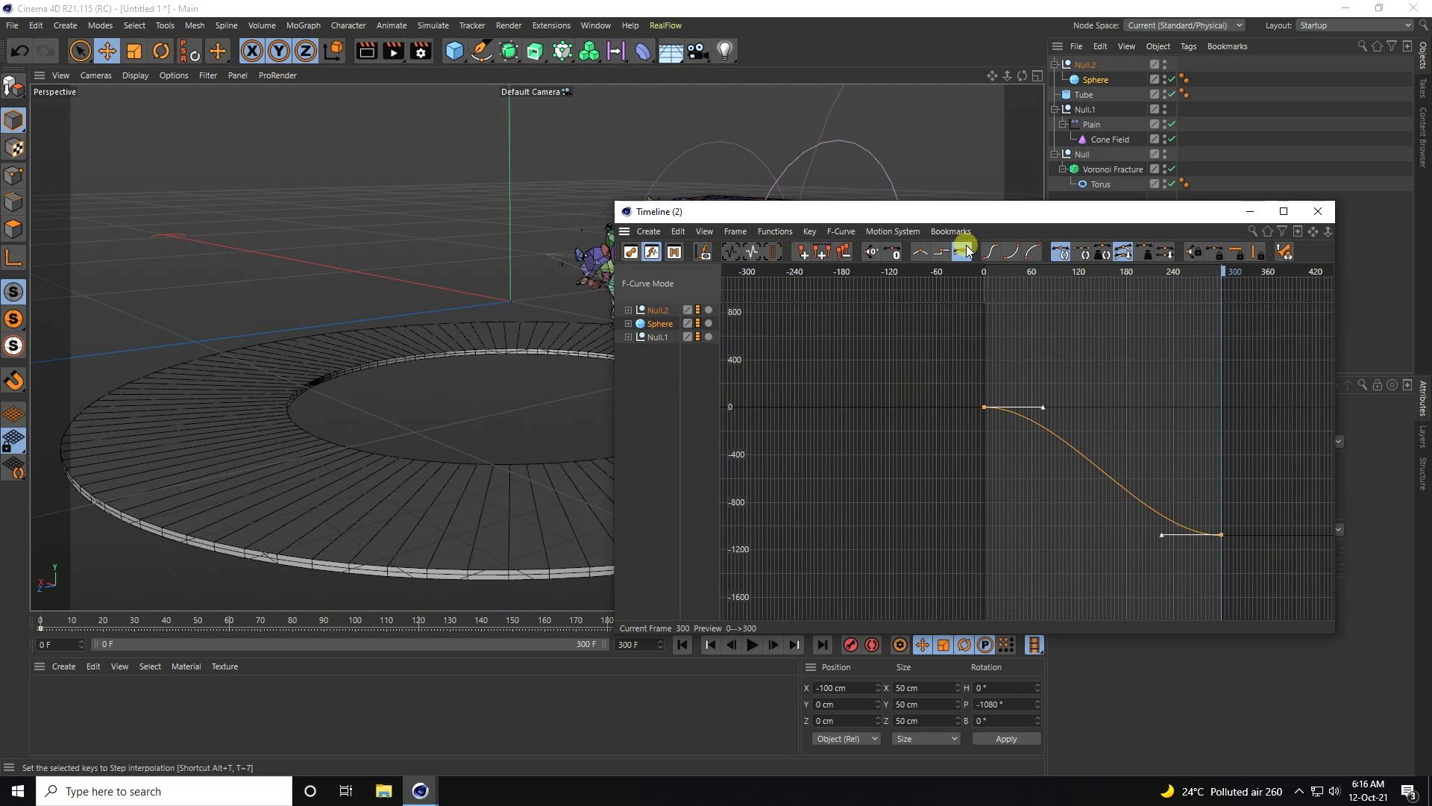
{"action": "left_click", "coordinate": [922, 252]}
{"action": "left_click", "coordinate": [1318, 211]}
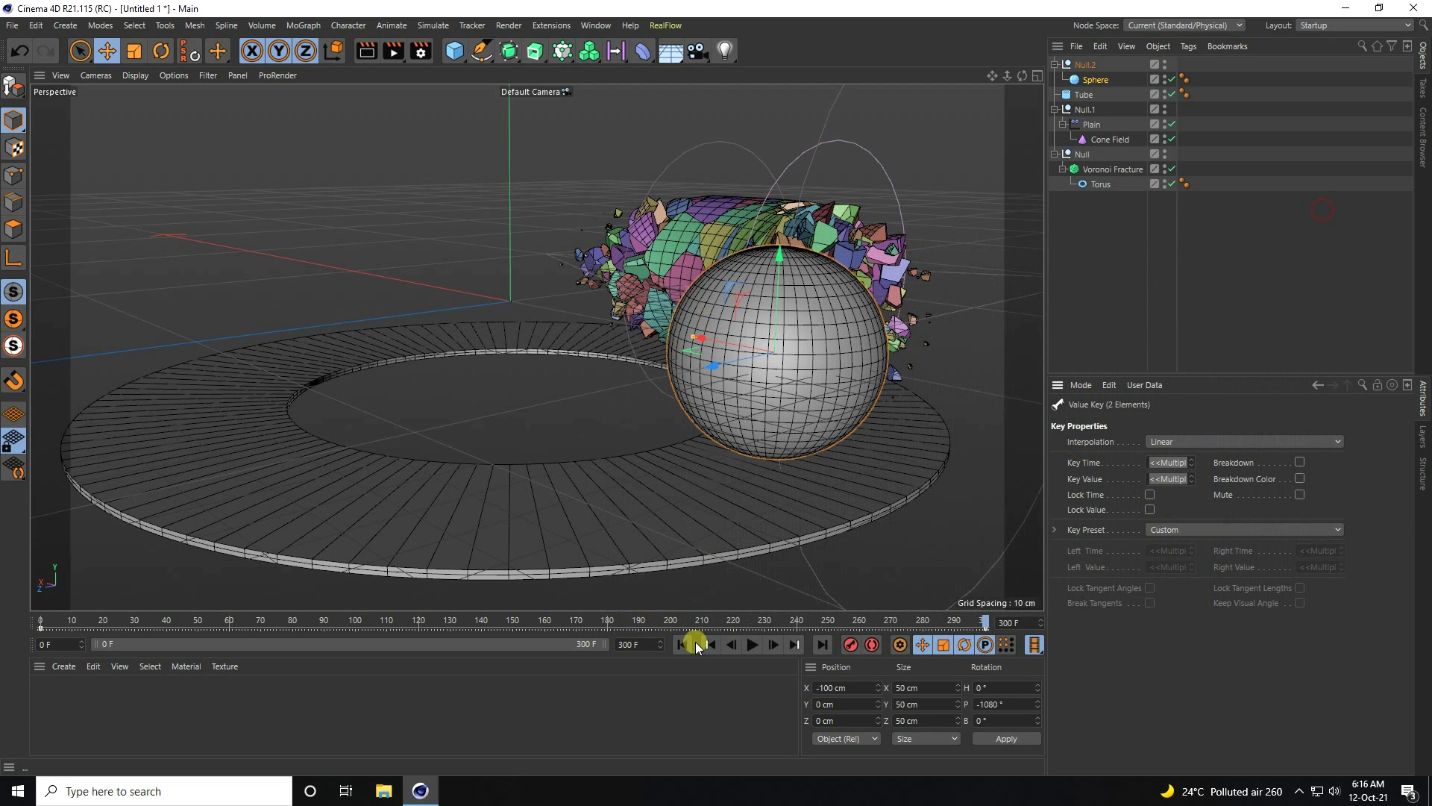
{"action": "left_click", "coordinate": [752, 644]}
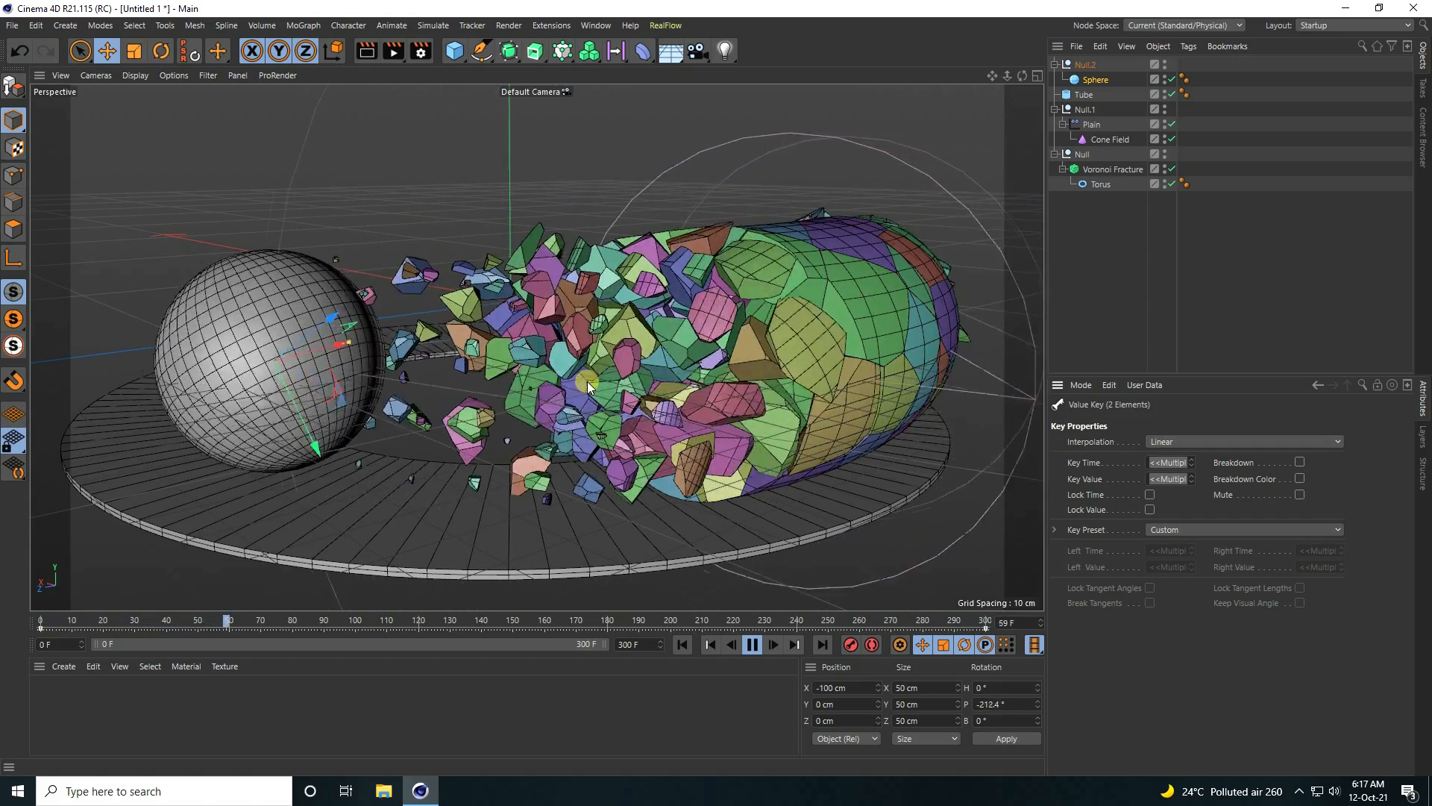
{"action": "left_click", "coordinate": [750, 646]}
Step: Set the point amount of the Voronoi Fracture's Point Generator distribution source to 2000
{"action": "left_click", "coordinate": [1108, 168]}
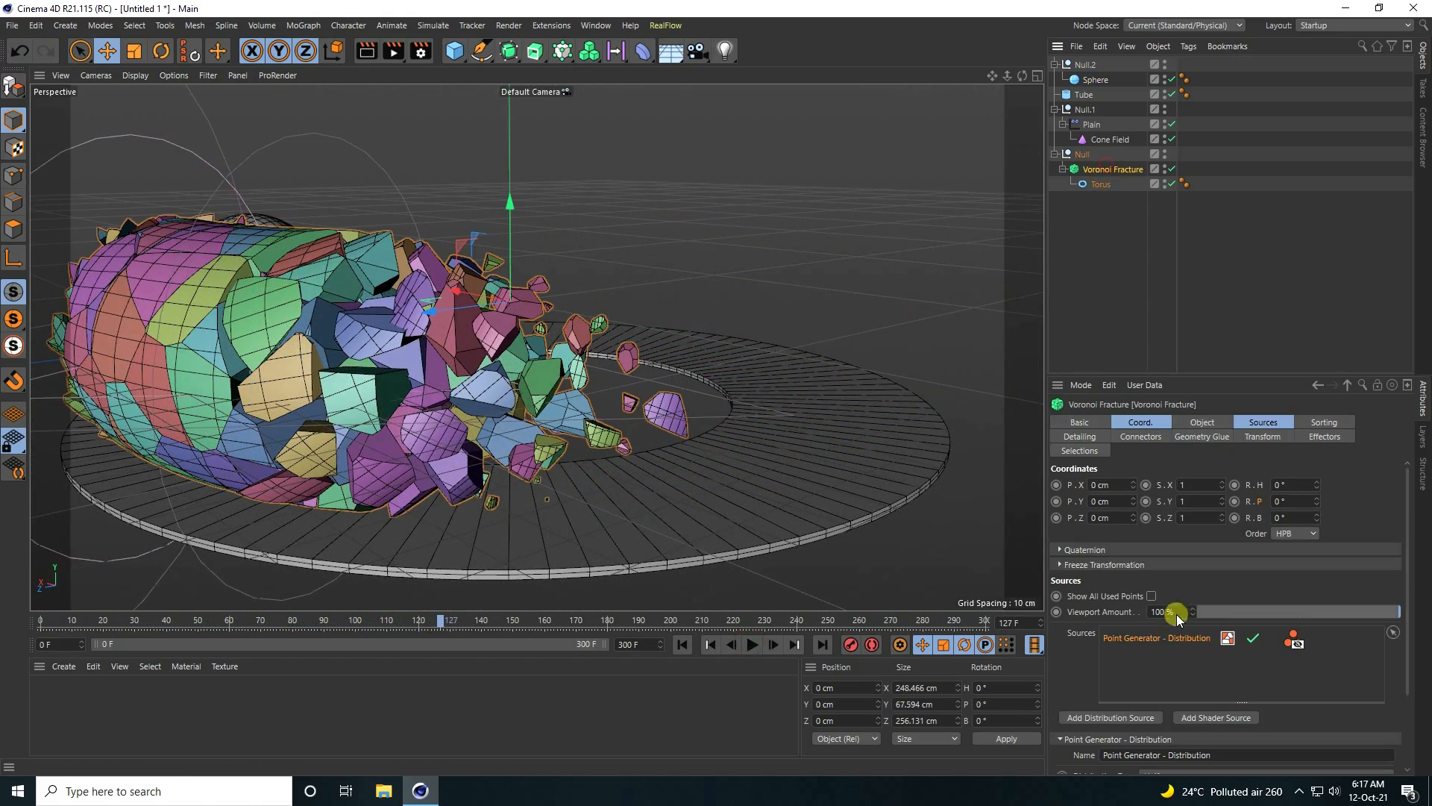
{"action": "scroll", "coordinate": [1148, 664], "scroll_direction": "down", "scroll_amount": 3}
{"action": "left_click", "coordinate": [1163, 702]}
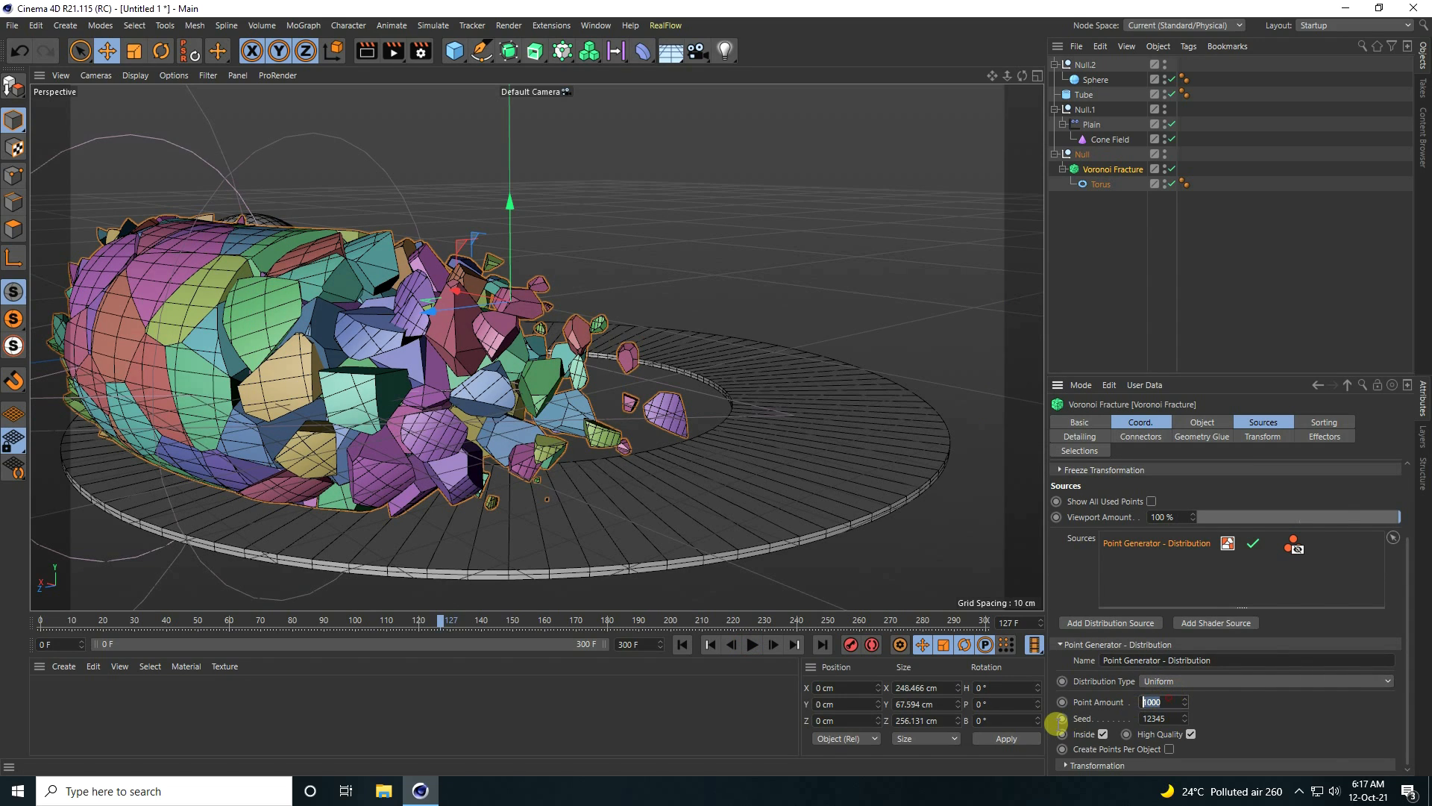
{"action": "type", "text": "150"}
Step: Play the animation from the first frame to check the denser fragments moving with the sphere
{"action": "left_click", "coordinate": [682, 646]}
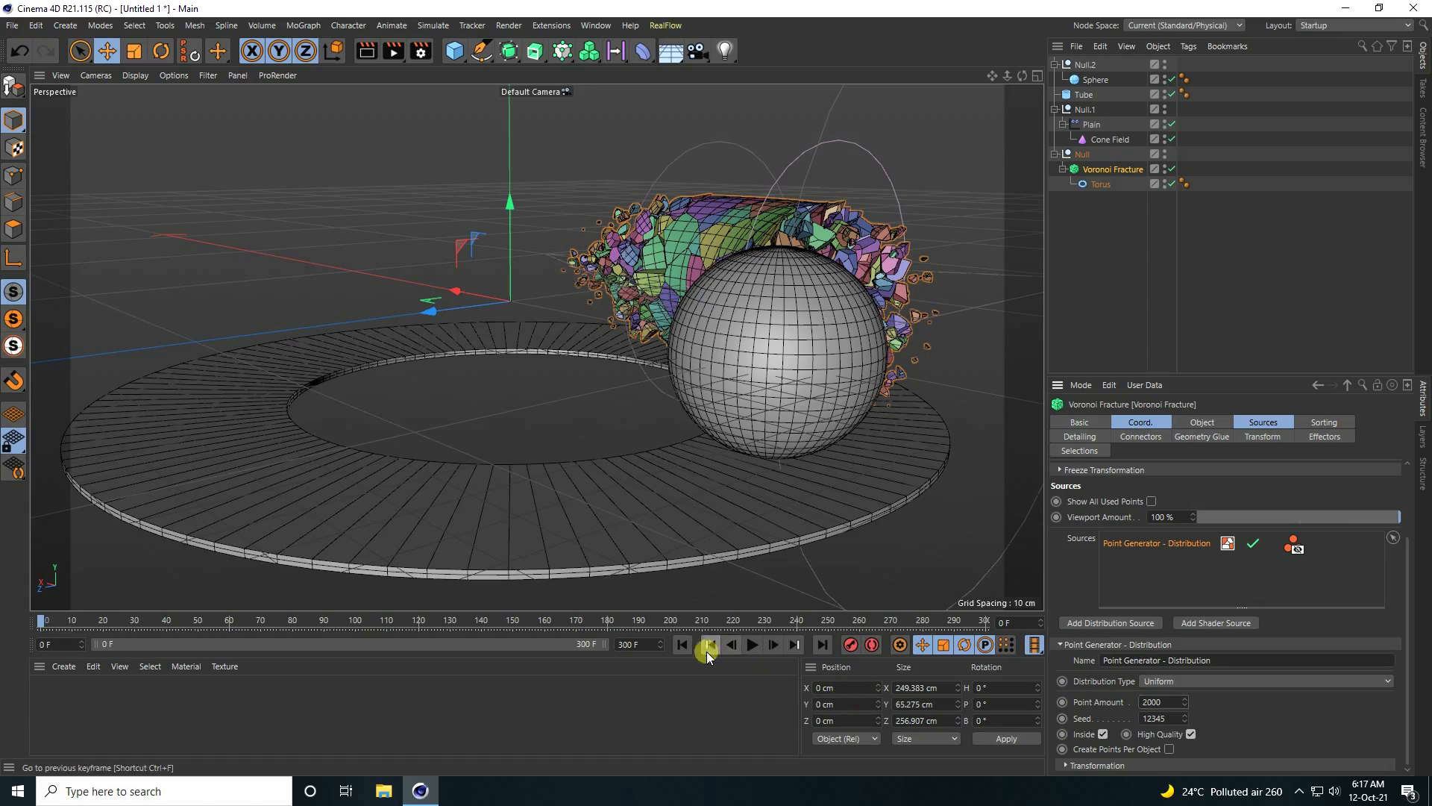
{"action": "left_click", "coordinate": [681, 645]}
{"action": "left_click", "coordinate": [752, 646]}
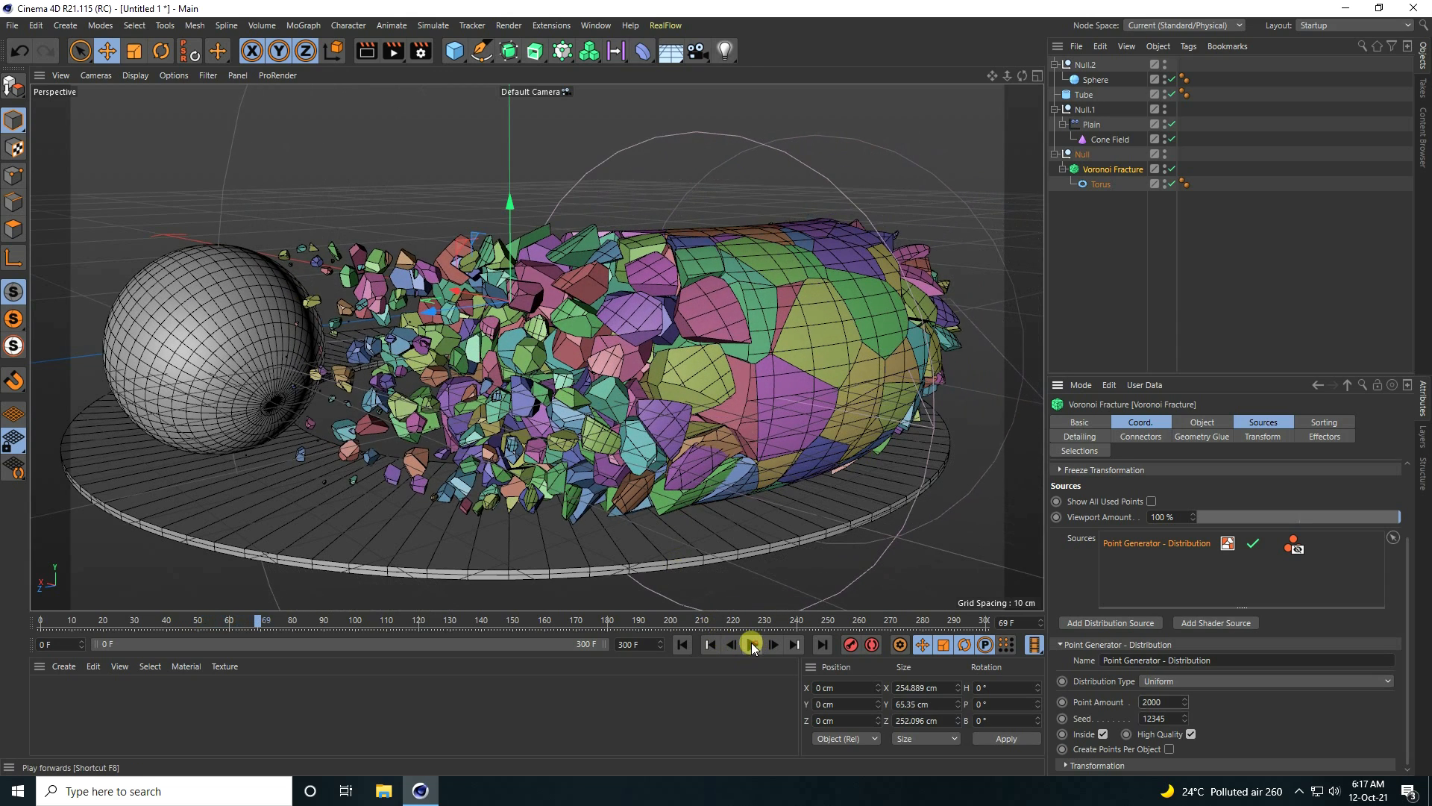
{"action": "left_click", "coordinate": [751, 642]}
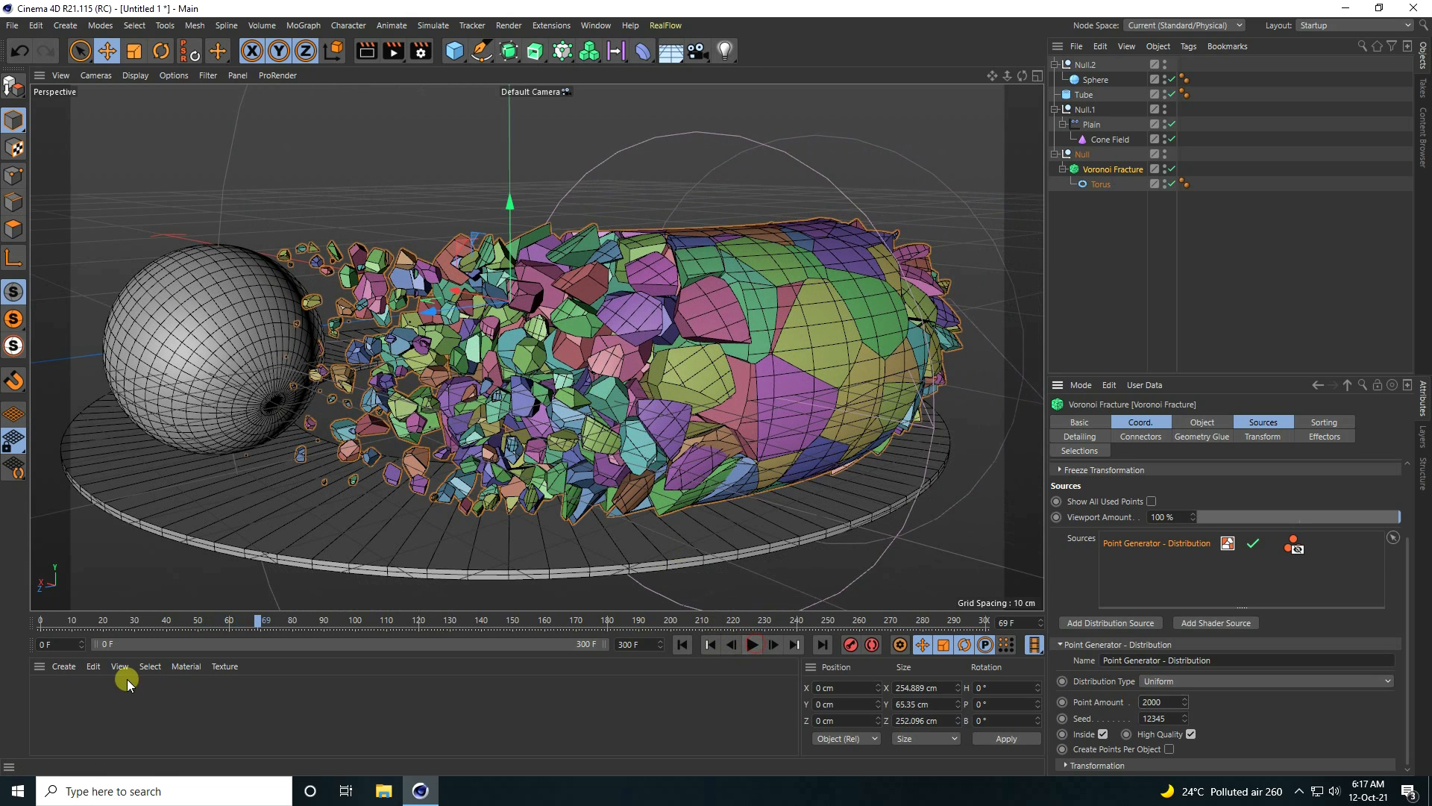
Step: Load the materials from the Untitled 1 project file in the desktop's loop 5 folder
{"action": "left_click", "coordinate": [63, 666]}
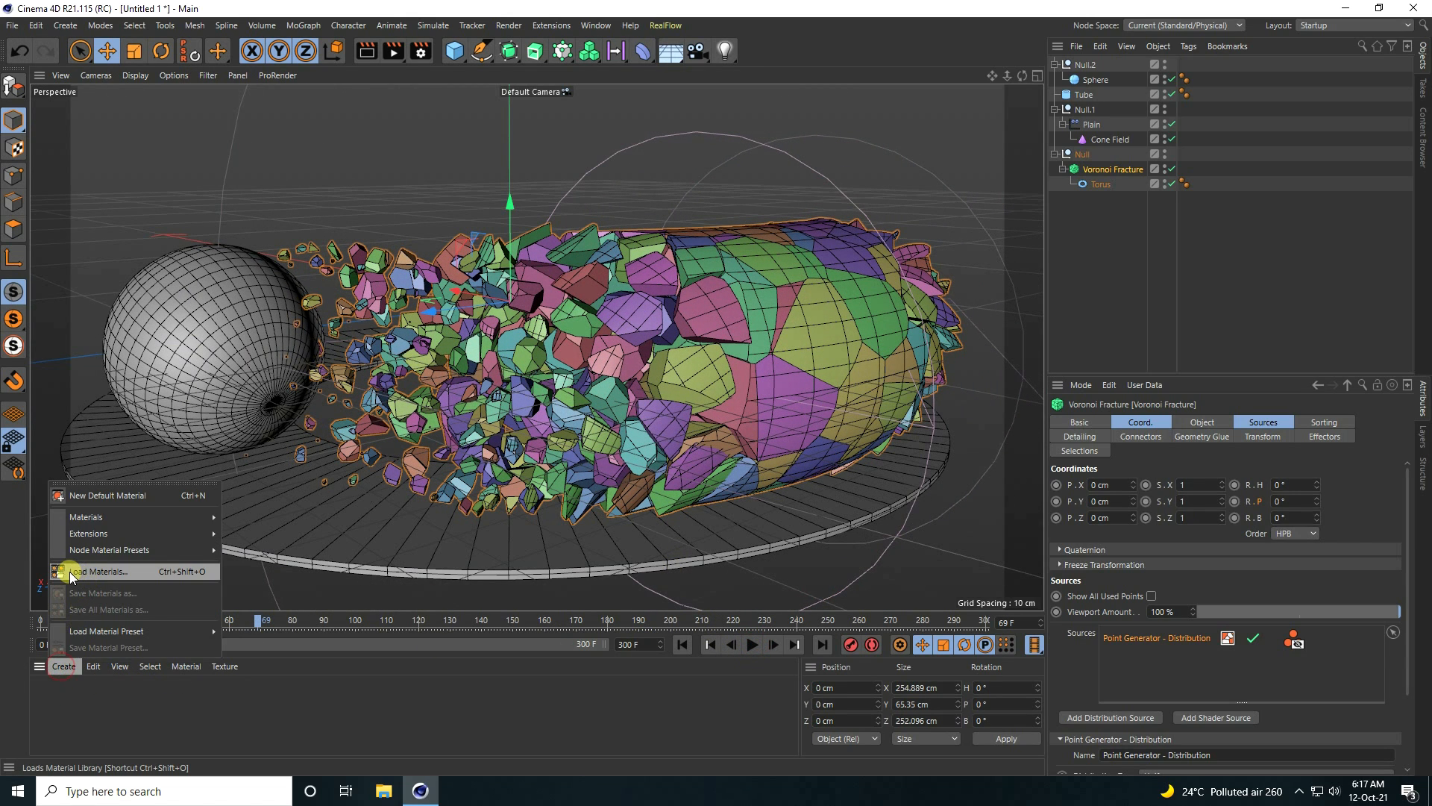
{"action": "left_click", "coordinate": [105, 572]}
{"action": "left_click", "coordinate": [53, 133]}
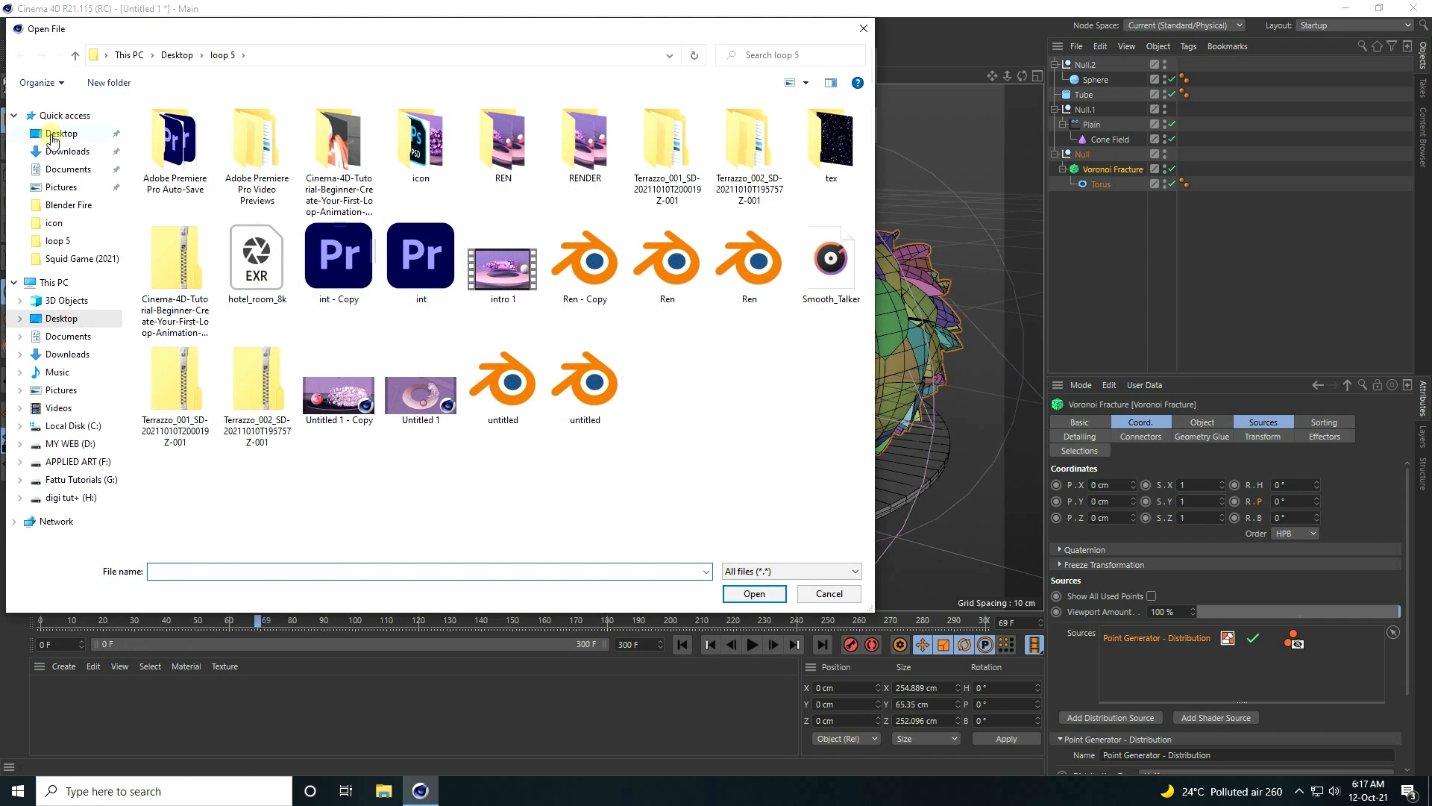
{"action": "double_click", "coordinate": [273, 151]}
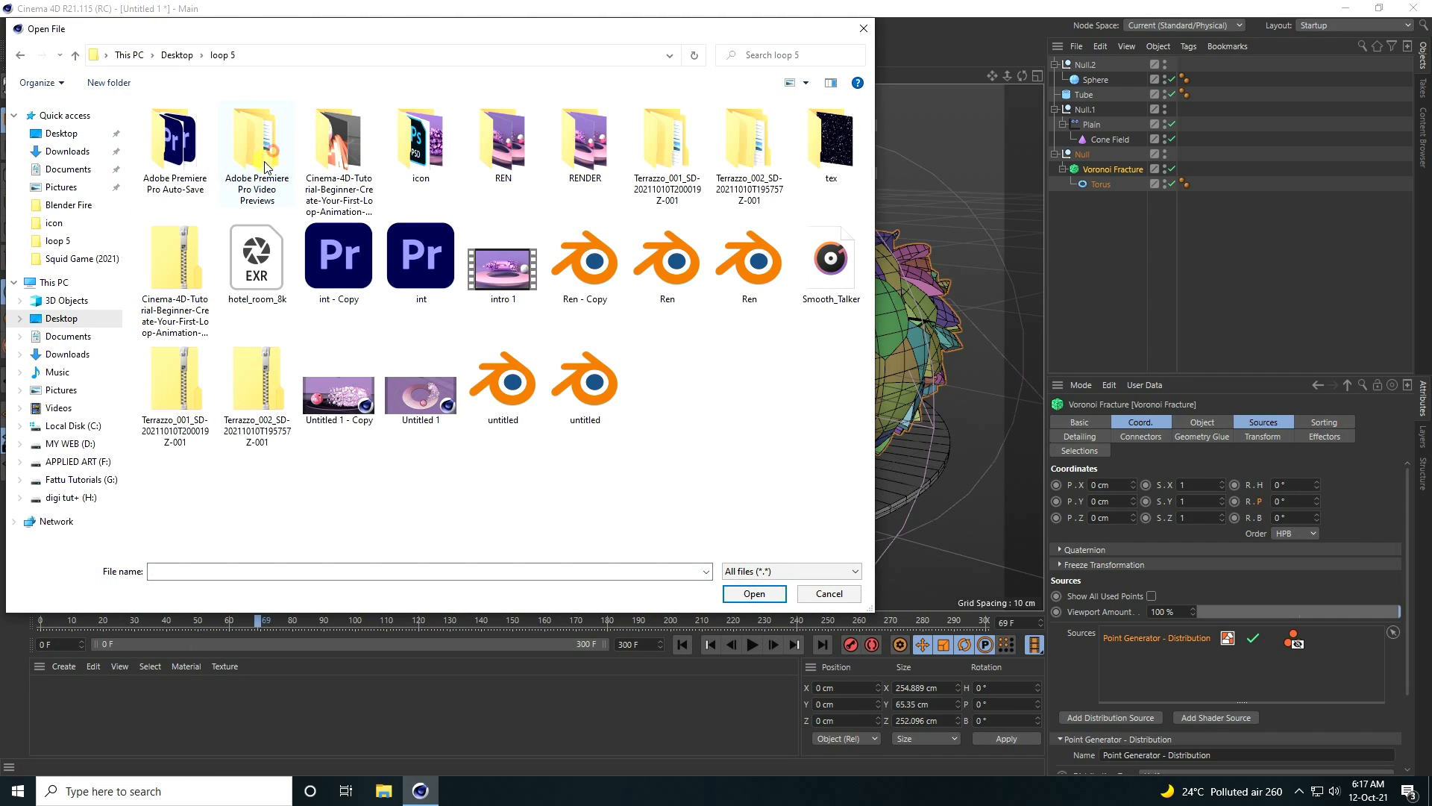
{"action": "left_click", "coordinate": [425, 387]}
{"action": "left_click", "coordinate": [770, 600]}
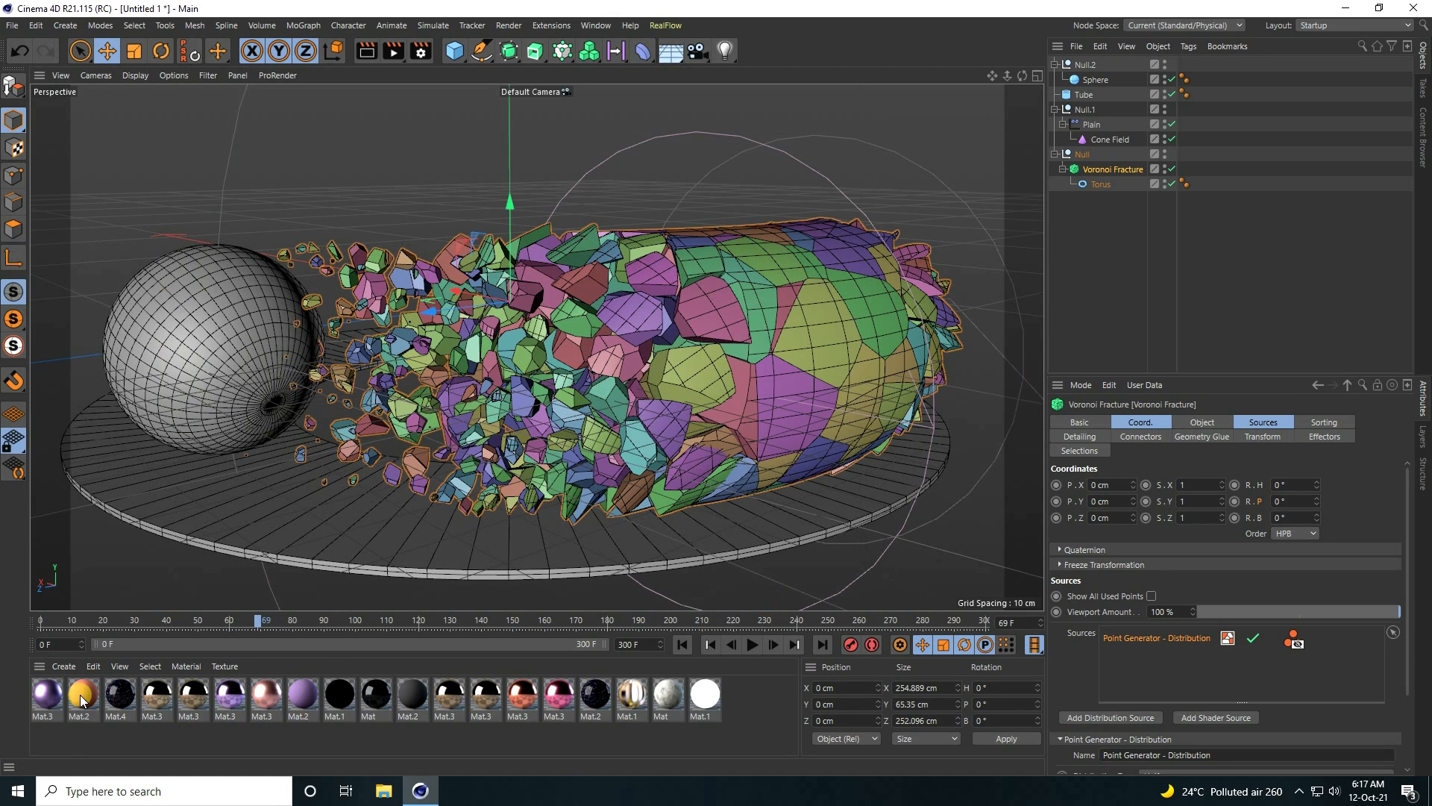
Step: Apply the first purple Mat.3 material to the tube and the reflective purple Mat.3 to the Voronoi Fracture
{"action": "left_click", "coordinate": [47, 694]}
{"action": "left_click_drag", "start_coordinate": [43, 701], "coordinate": [212, 529]}
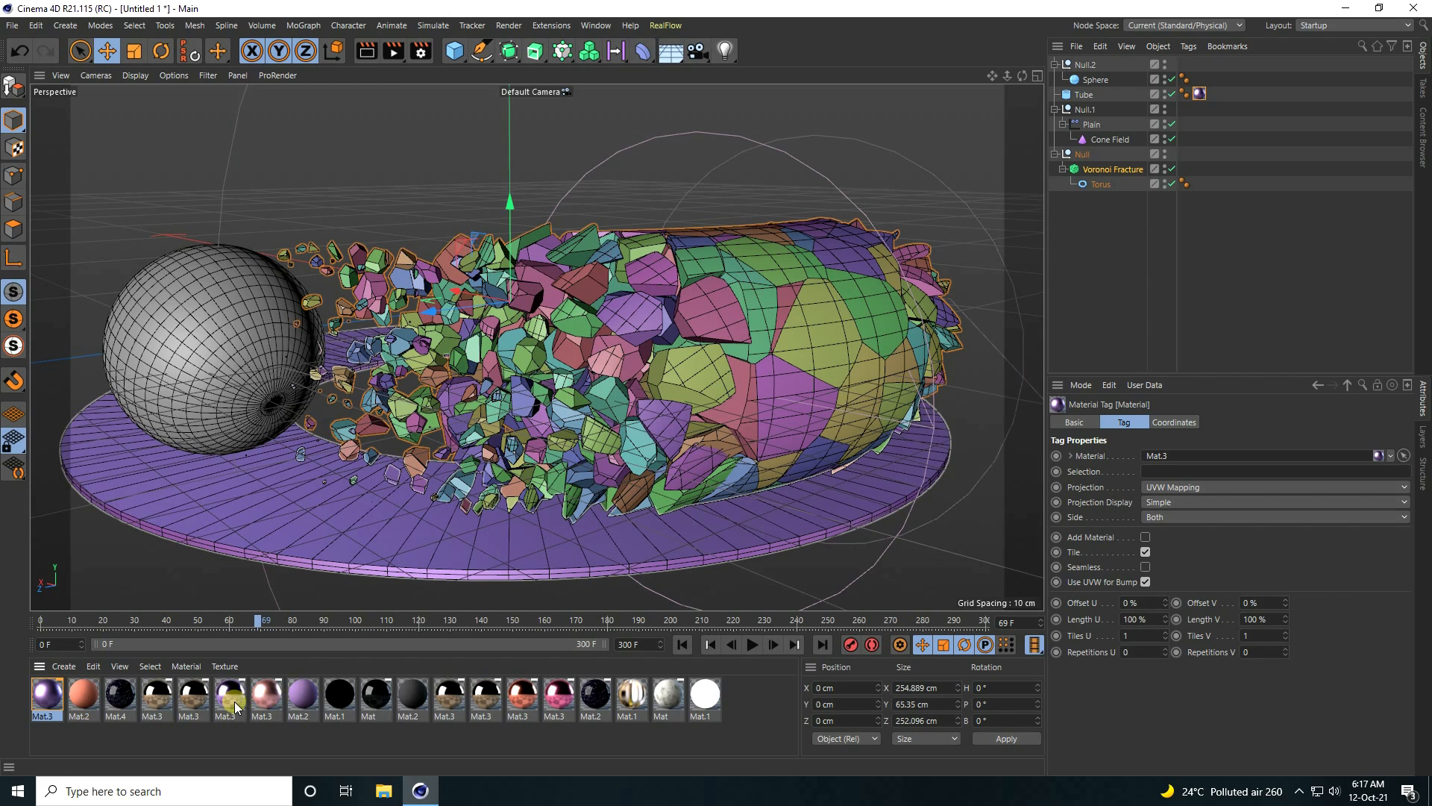
{"action": "left_click_drag", "start_coordinate": [227, 699], "coordinate": [1132, 174]}
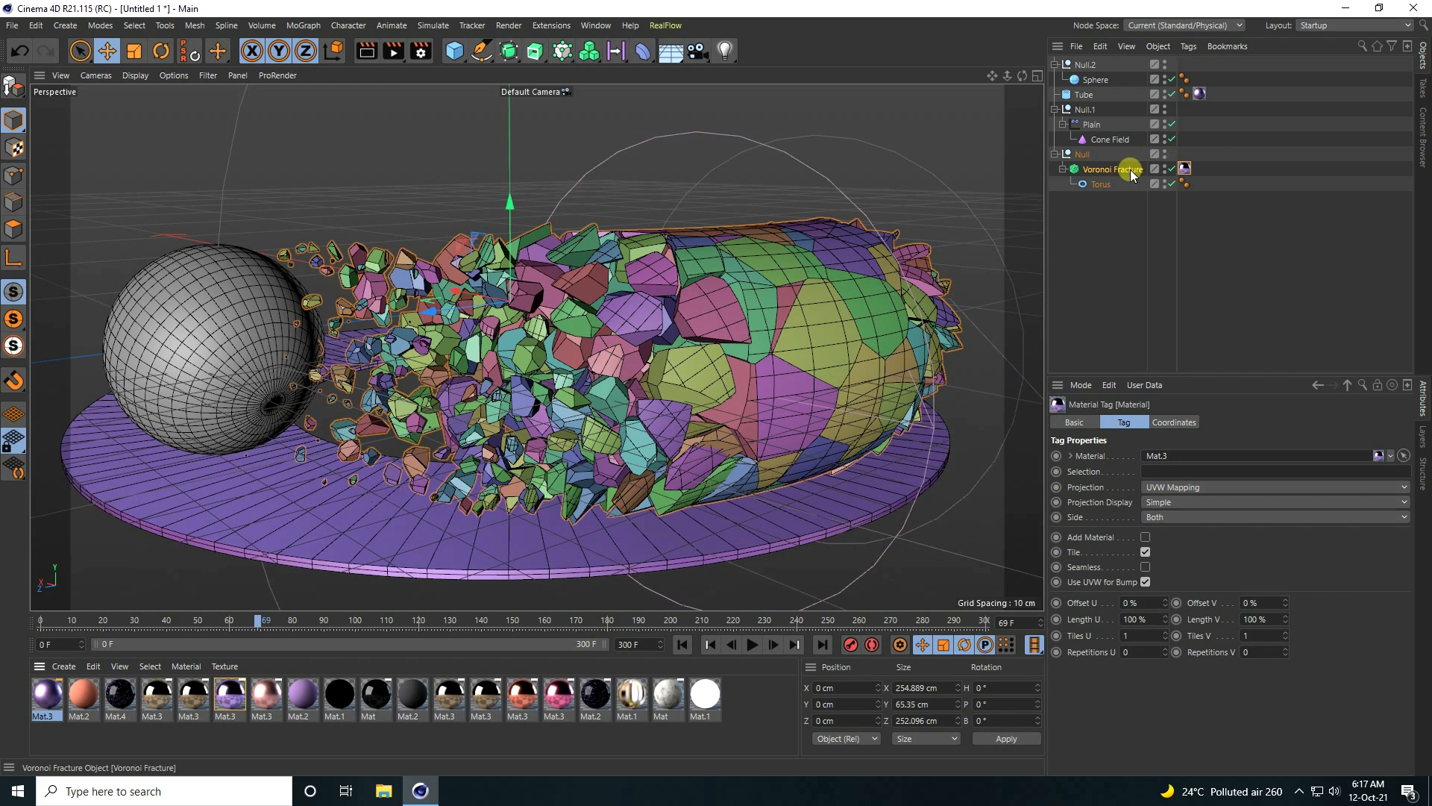
Step: Disable Colorize Fragments on the Voronoi Fracture object
{"action": "left_click", "coordinate": [1114, 185]}
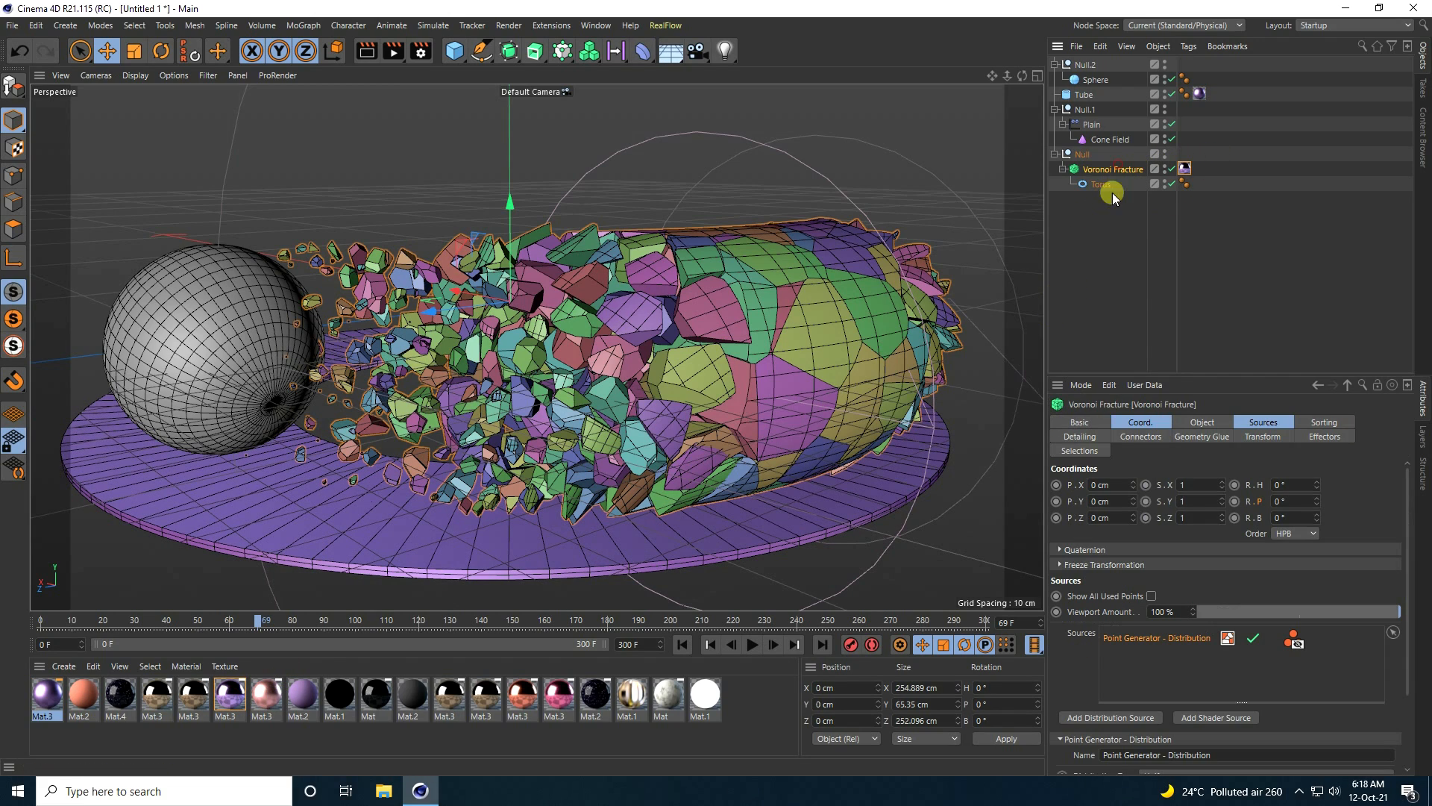
{"action": "left_click", "coordinate": [1201, 423]}
{"action": "left_click", "coordinate": [1170, 519]}
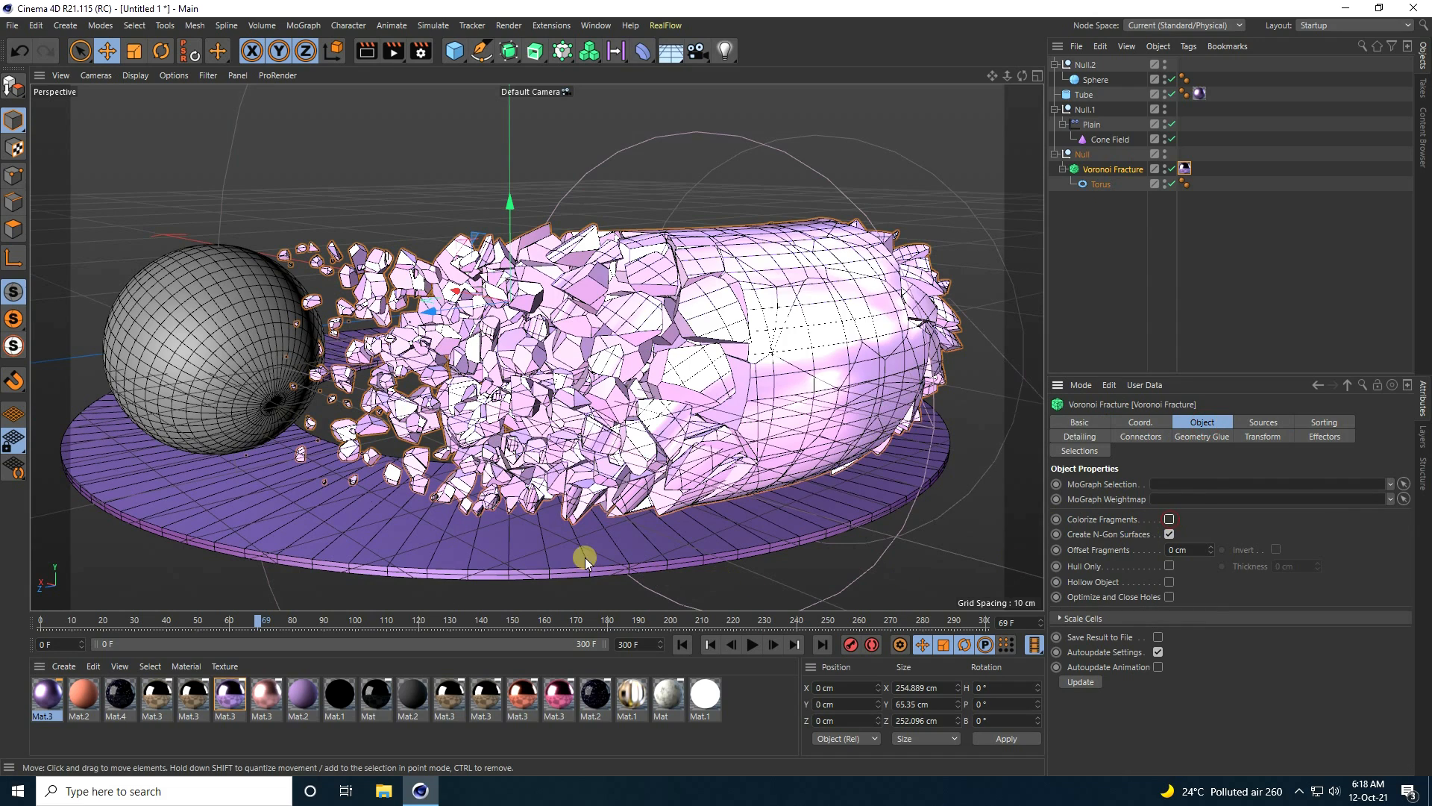
Step: Apply the white marble Mat material to the sphere at frame 0, with Length U and Length V at 50%
{"action": "left_click", "coordinate": [684, 644]}
{"action": "left_click_drag", "start_coordinate": [677, 698], "coordinate": [742, 437]}
{"action": "left_click", "coordinate": [1138, 619]}
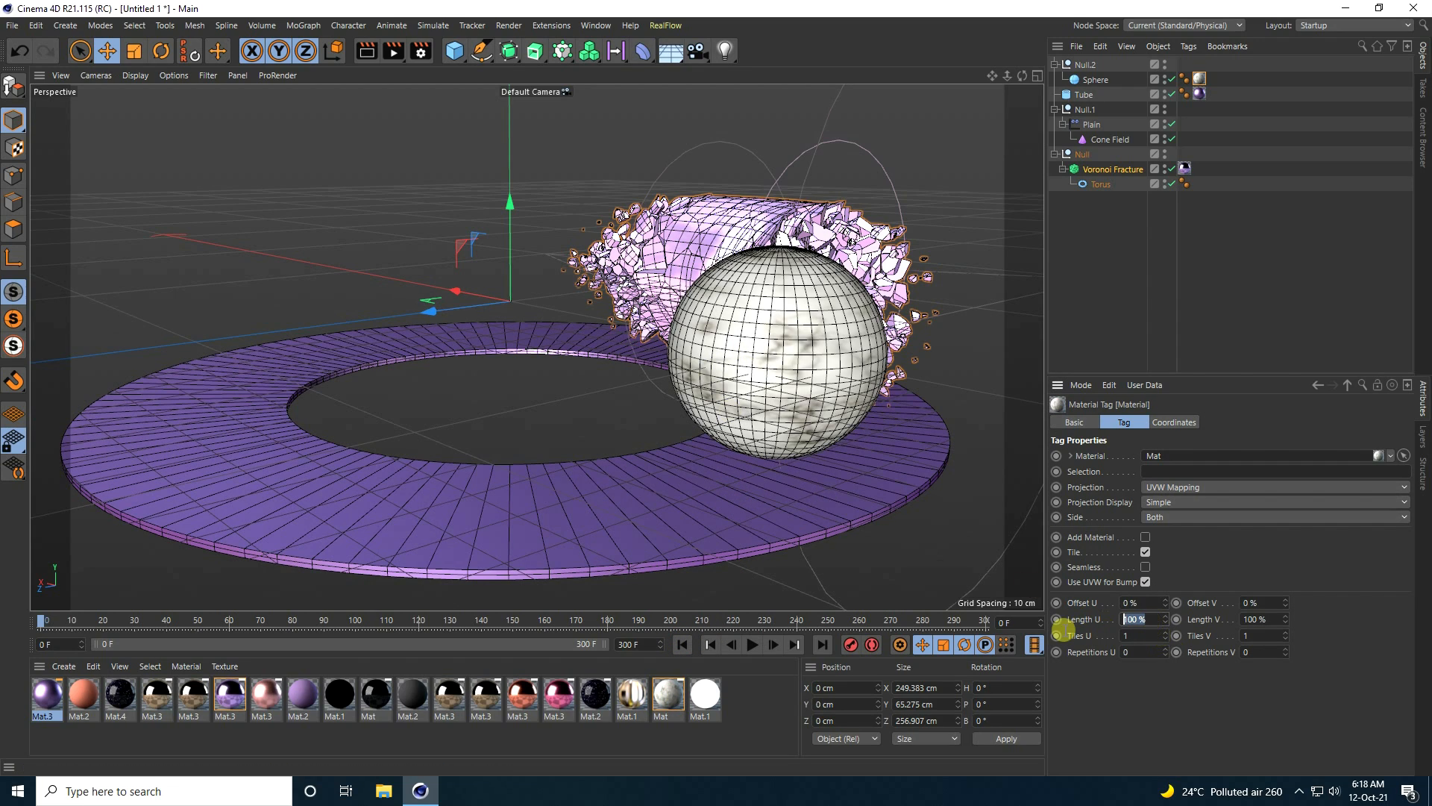
{"action": "type", "text": "50"}
{"action": "key", "text": "Return"}
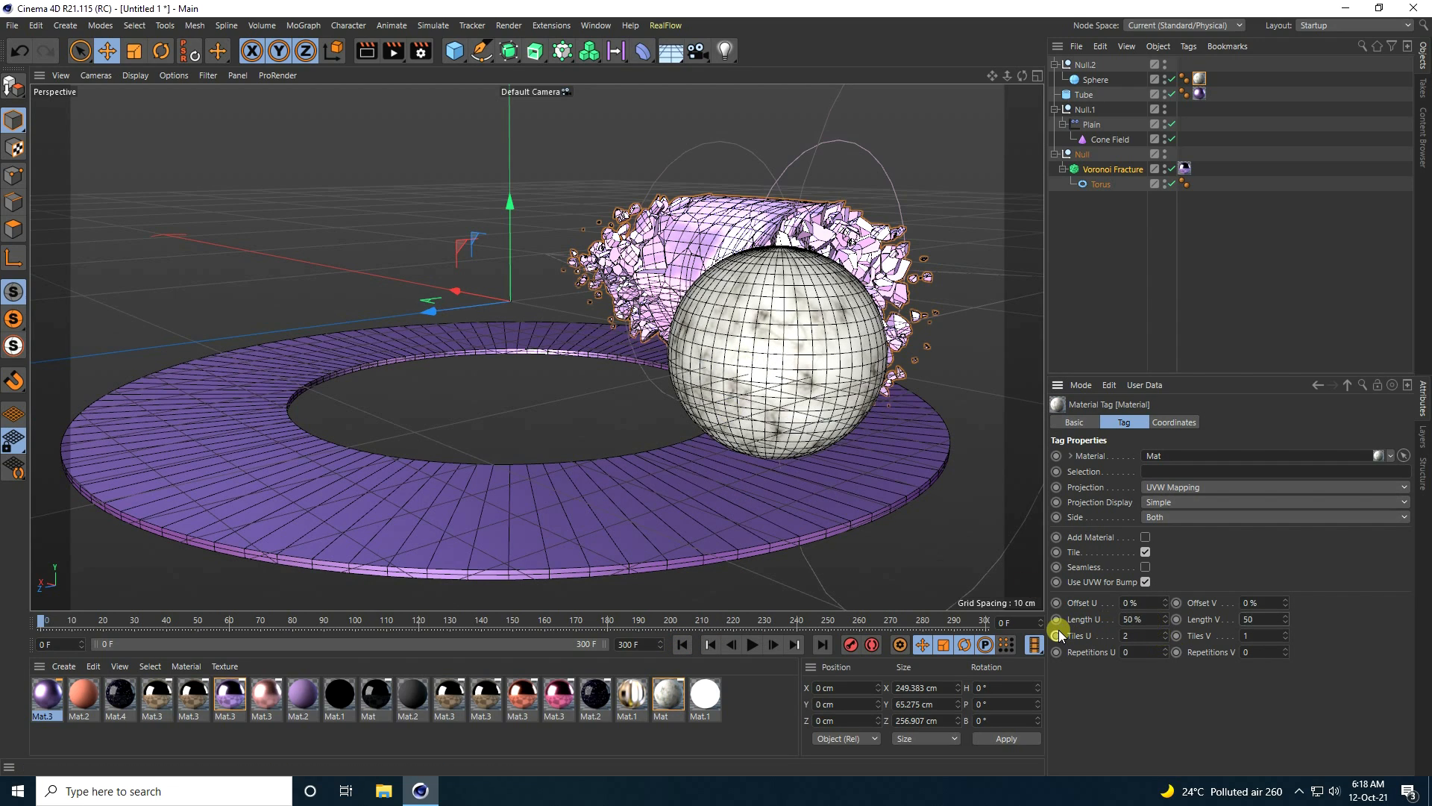
Step: Lower the sphere in the Right view to rest on the ring's surface, at about -4.8 cm in Y
{"action": "middle_click", "coordinate": [706, 418]}
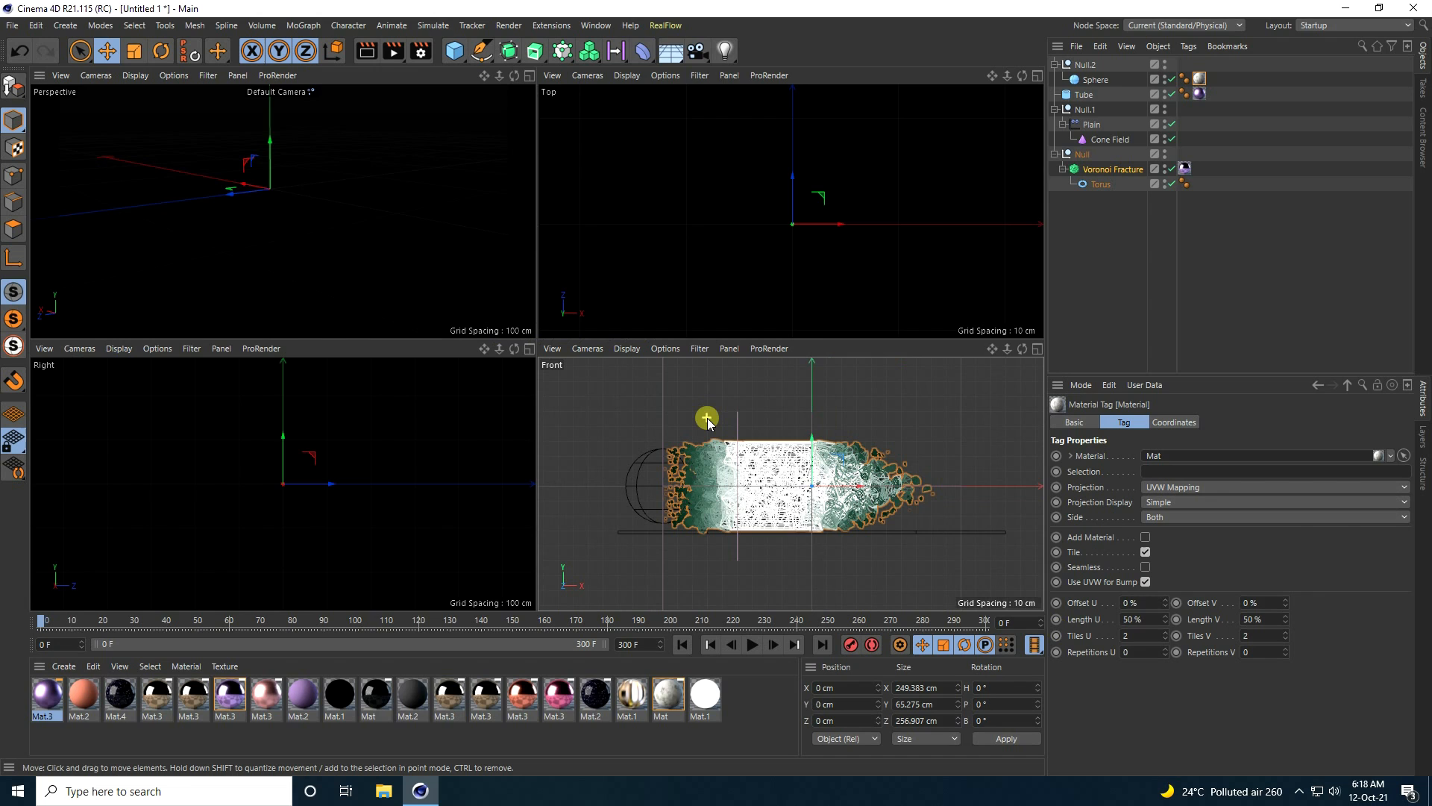
{"action": "middle_click", "coordinate": [707, 418]}
{"action": "middle_click", "coordinate": [325, 463]}
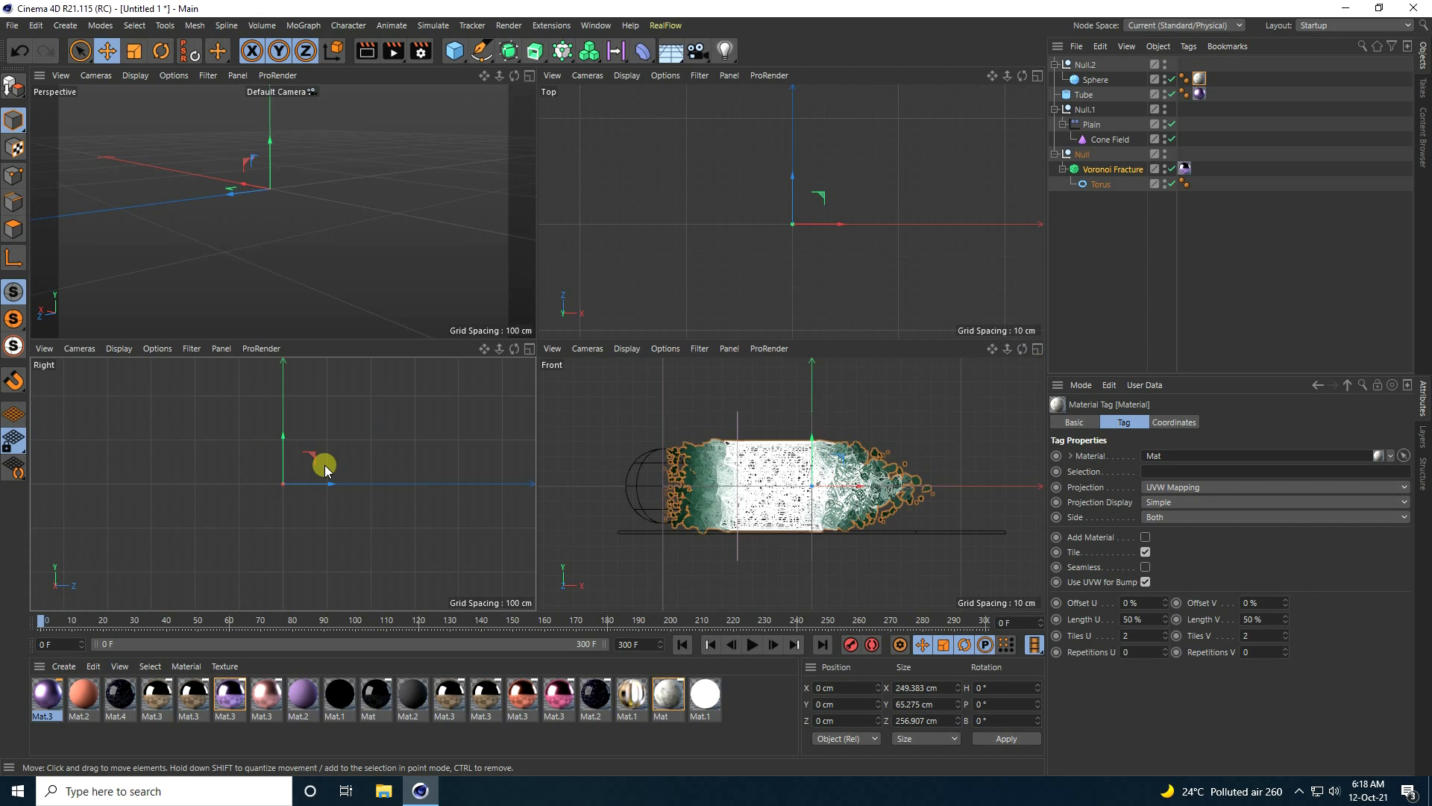
{"action": "middle_click", "coordinate": [384, 432]}
{"action": "scroll", "coordinate": [528, 301], "scroll_direction": "up", "scroll_amount": 10}
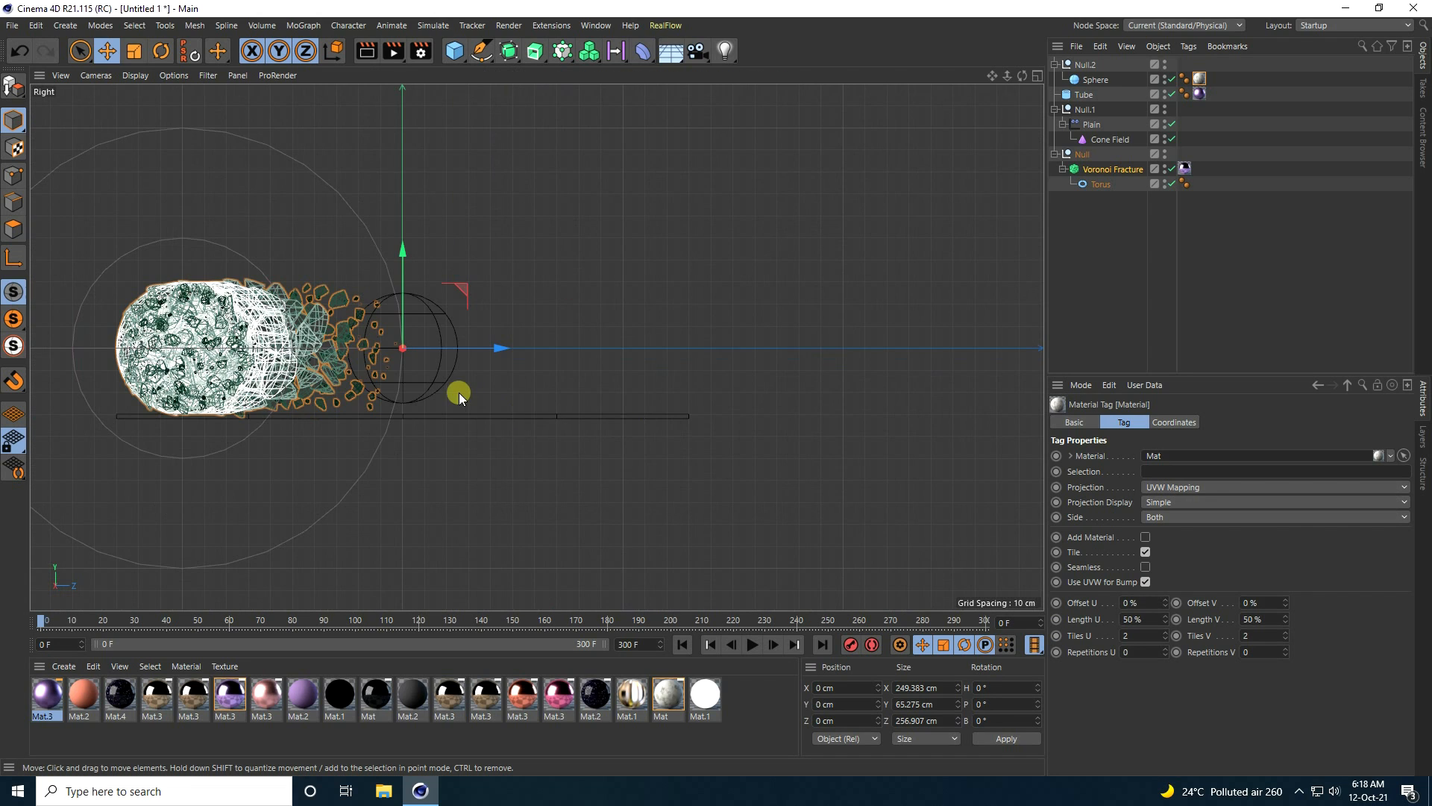
{"action": "scroll", "coordinate": [430, 345], "scroll_direction": "up", "scroll_amount": 2}
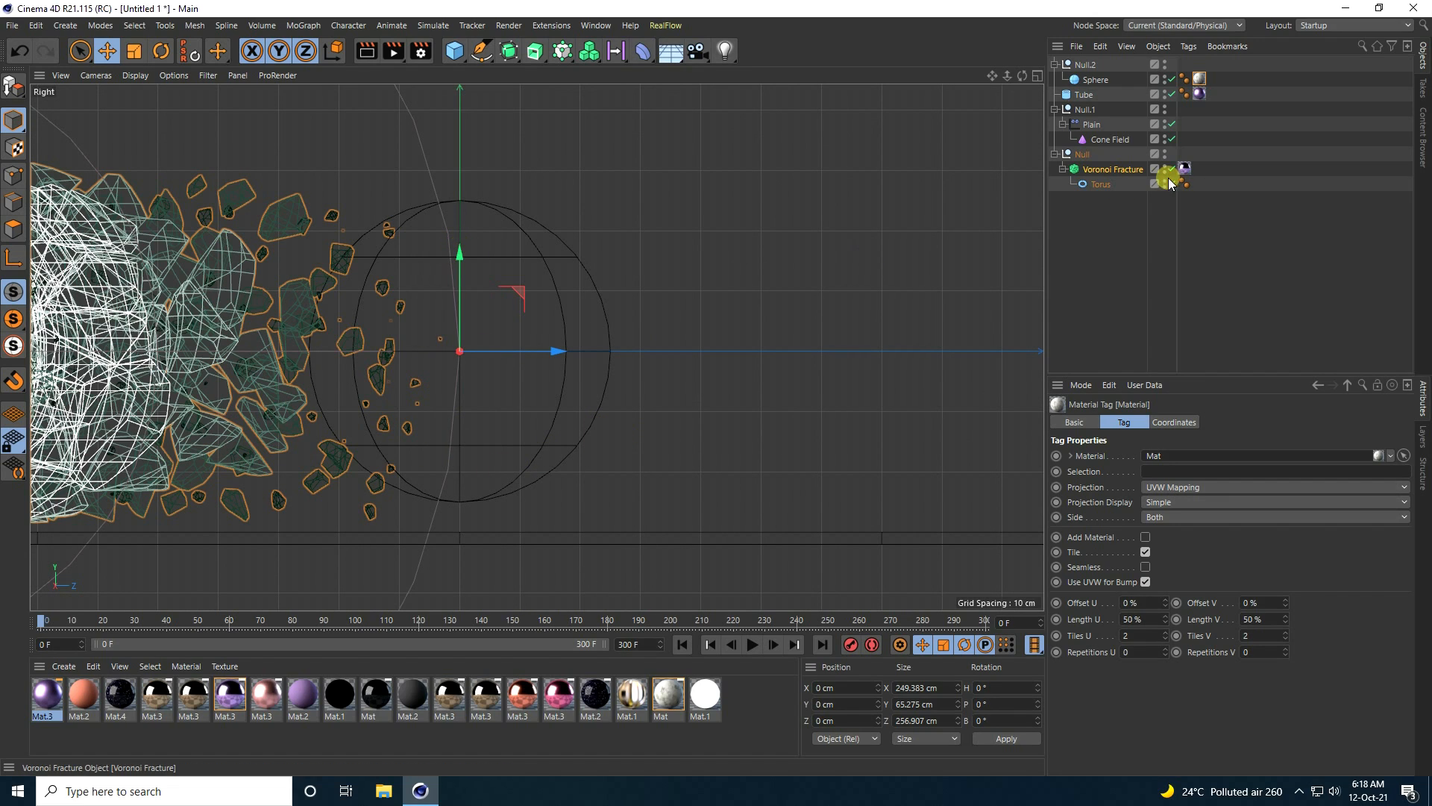
{"action": "left_click", "coordinate": [1094, 79]}
{"action": "scroll", "coordinate": [418, 496], "scroll_direction": "up", "scroll_amount": 1}
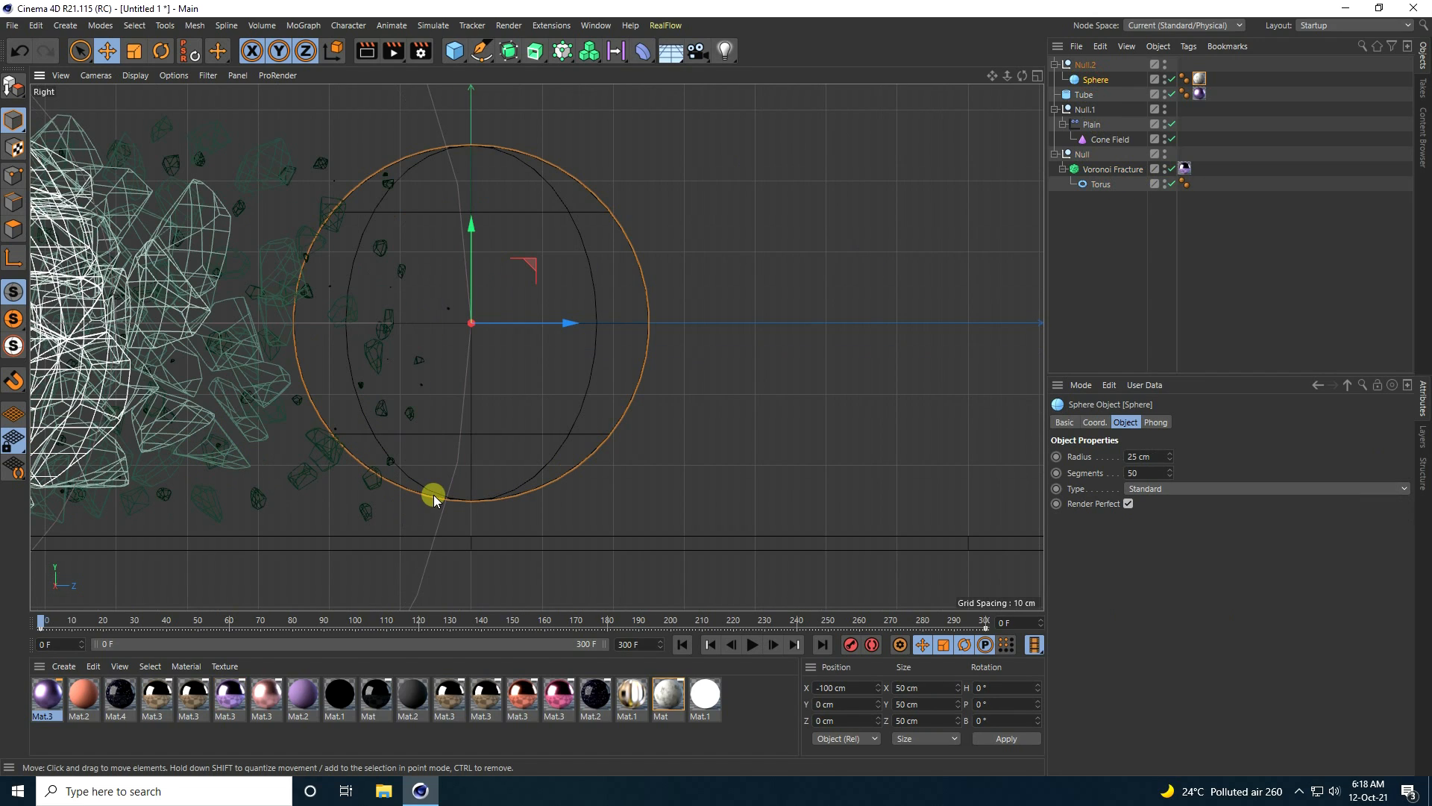
{"action": "left_click_drag", "start_coordinate": [472, 226], "coordinate": [479, 258]}
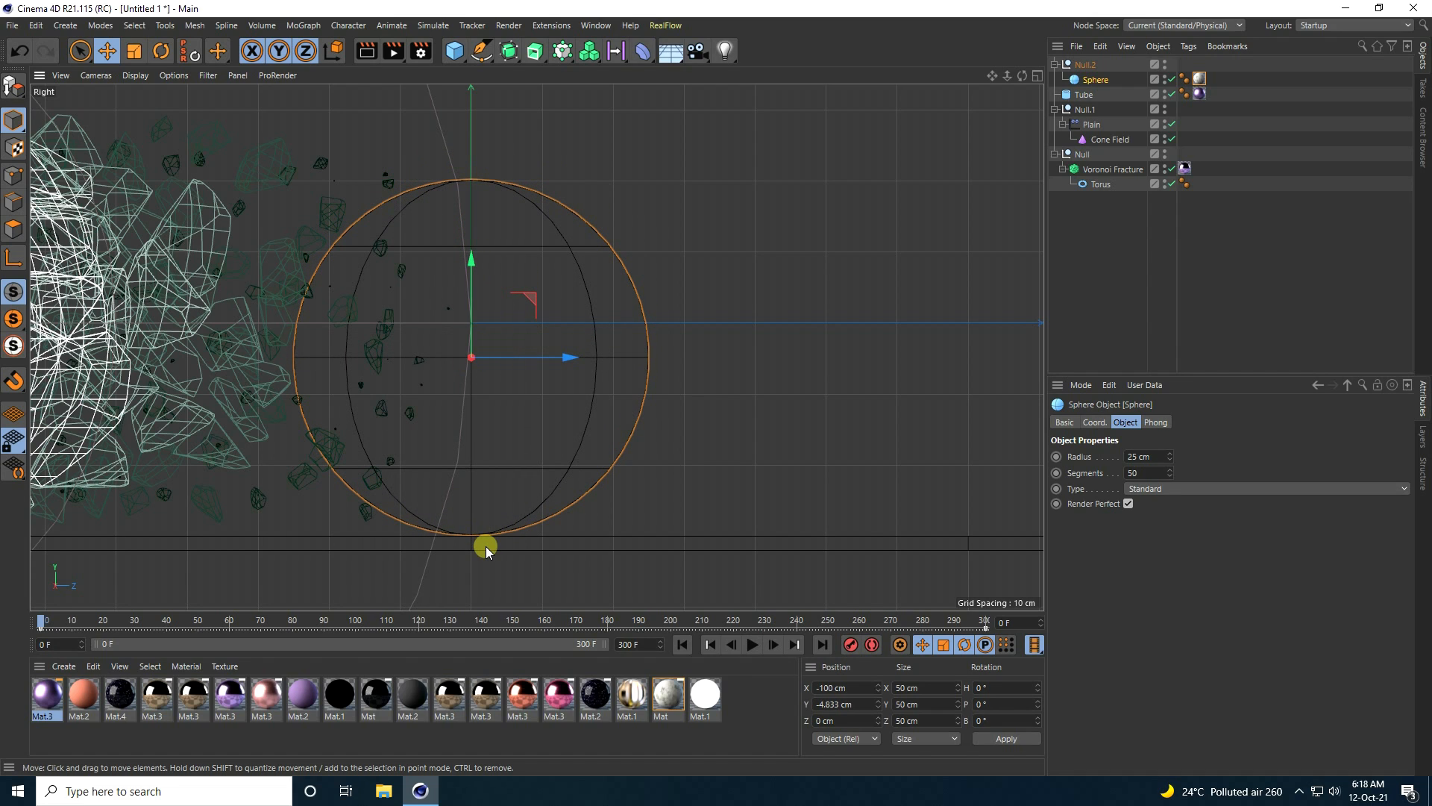
Step: Make the sphere editable, apply the pink Mat.3 material to its lower-half polygons, and return to the perspective view in Model mode
{"action": "left_click", "coordinate": [13, 87]}
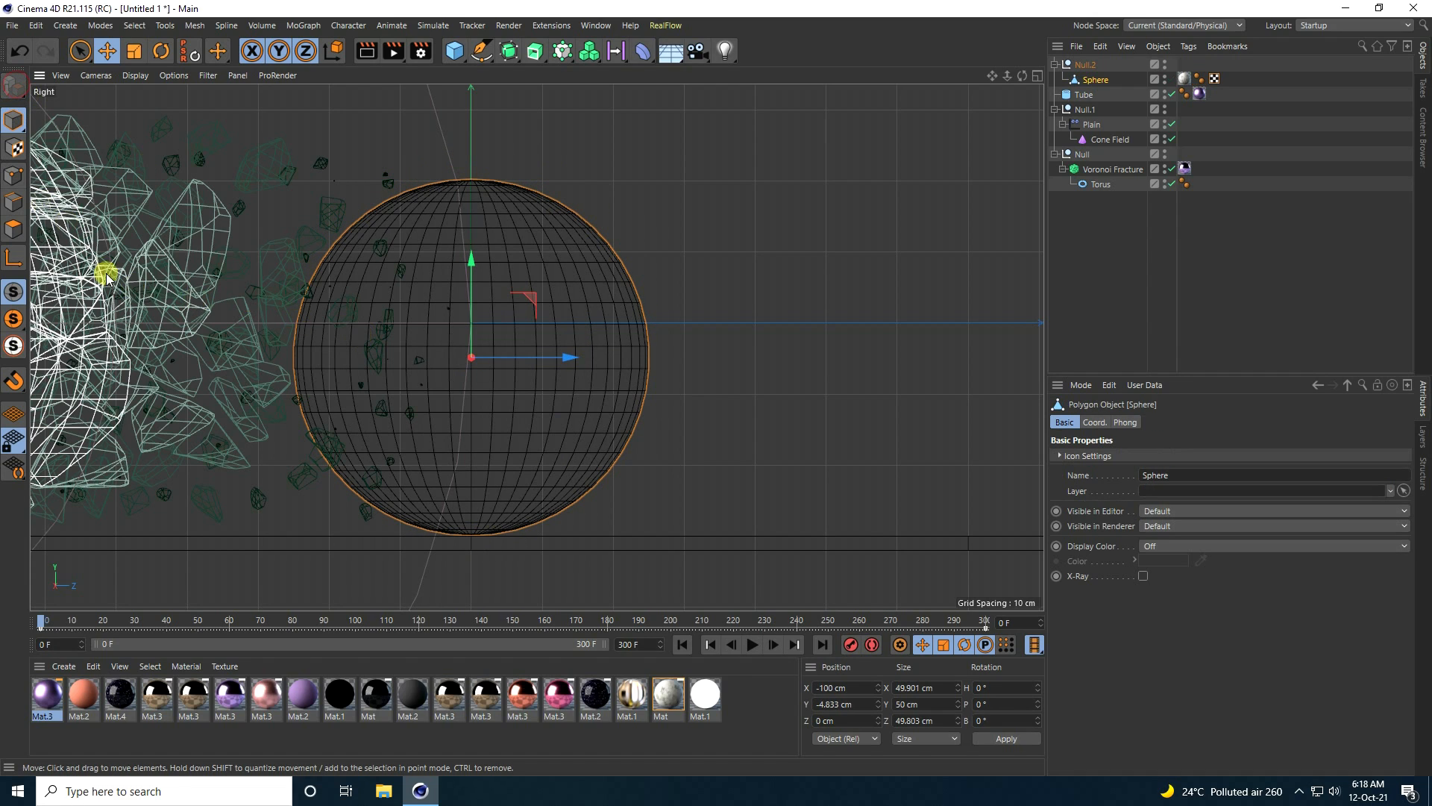
{"action": "left_click", "coordinate": [13, 229]}
{"action": "left_click", "coordinate": [79, 51]}
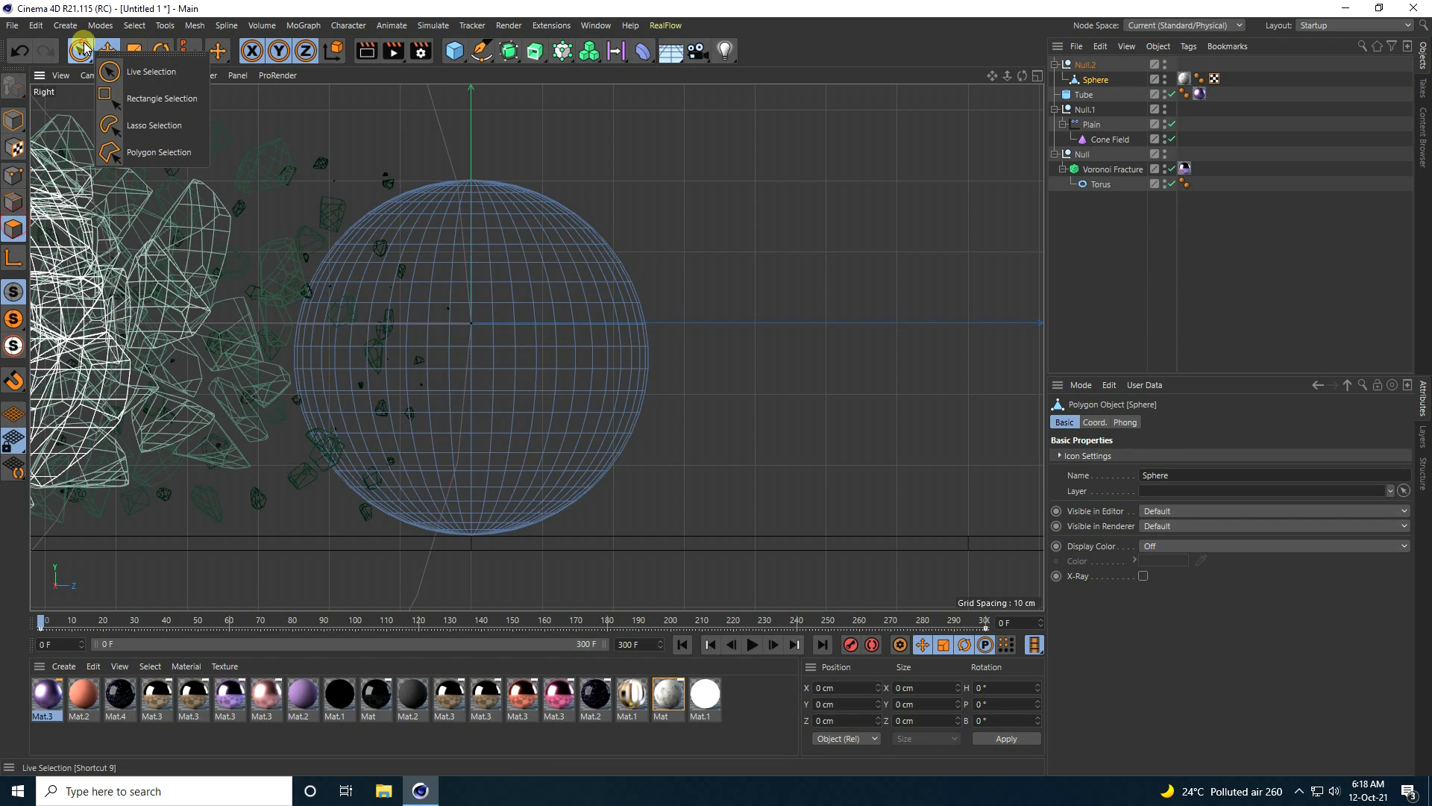
{"action": "left_click", "coordinate": [146, 100]}
{"action": "left_click_drag", "start_coordinate": [768, 580], "coordinate": [233, 333]}
{"action": "right_click", "coordinate": [552, 697]}
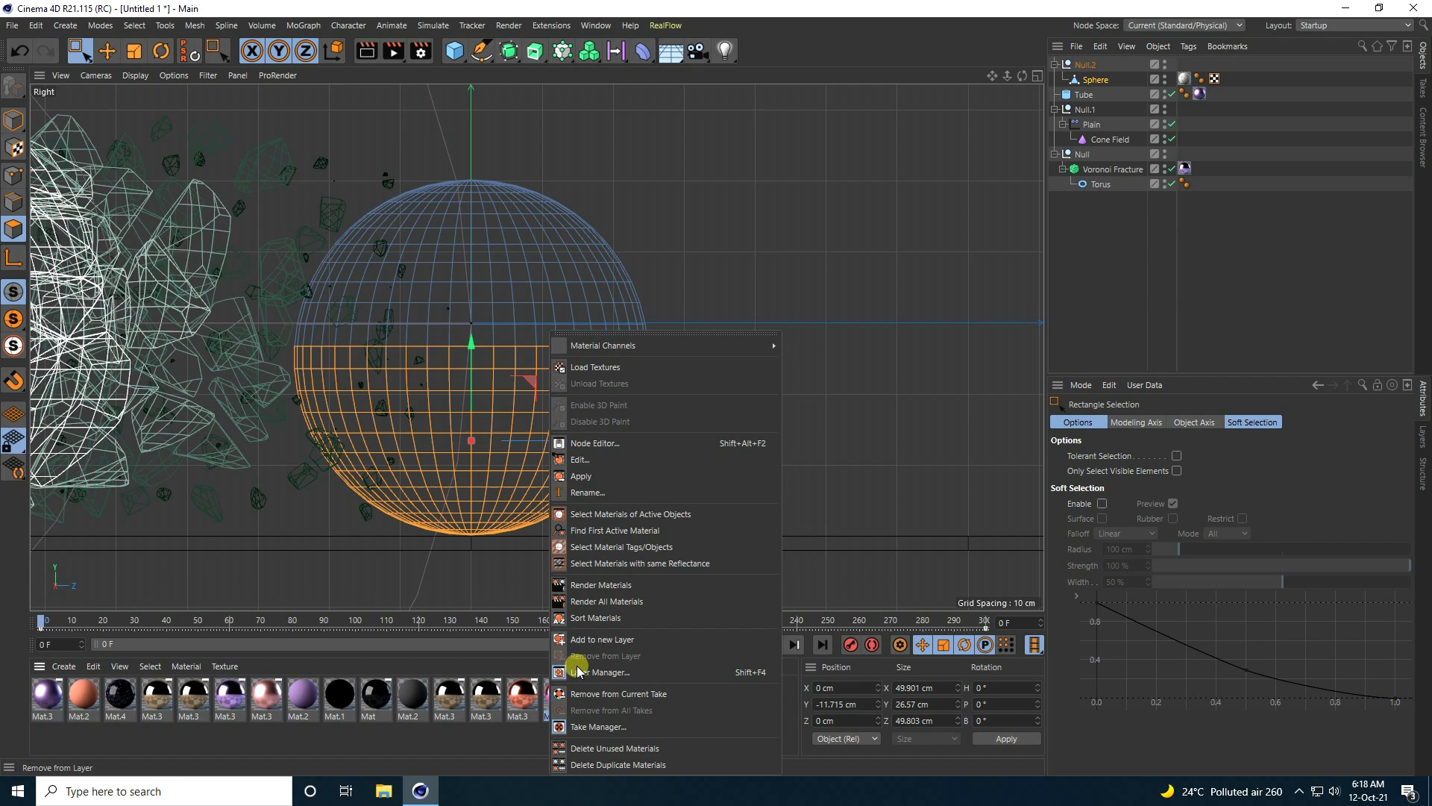
{"action": "left_click", "coordinate": [580, 475]}
{"action": "left_click", "coordinate": [13, 119]}
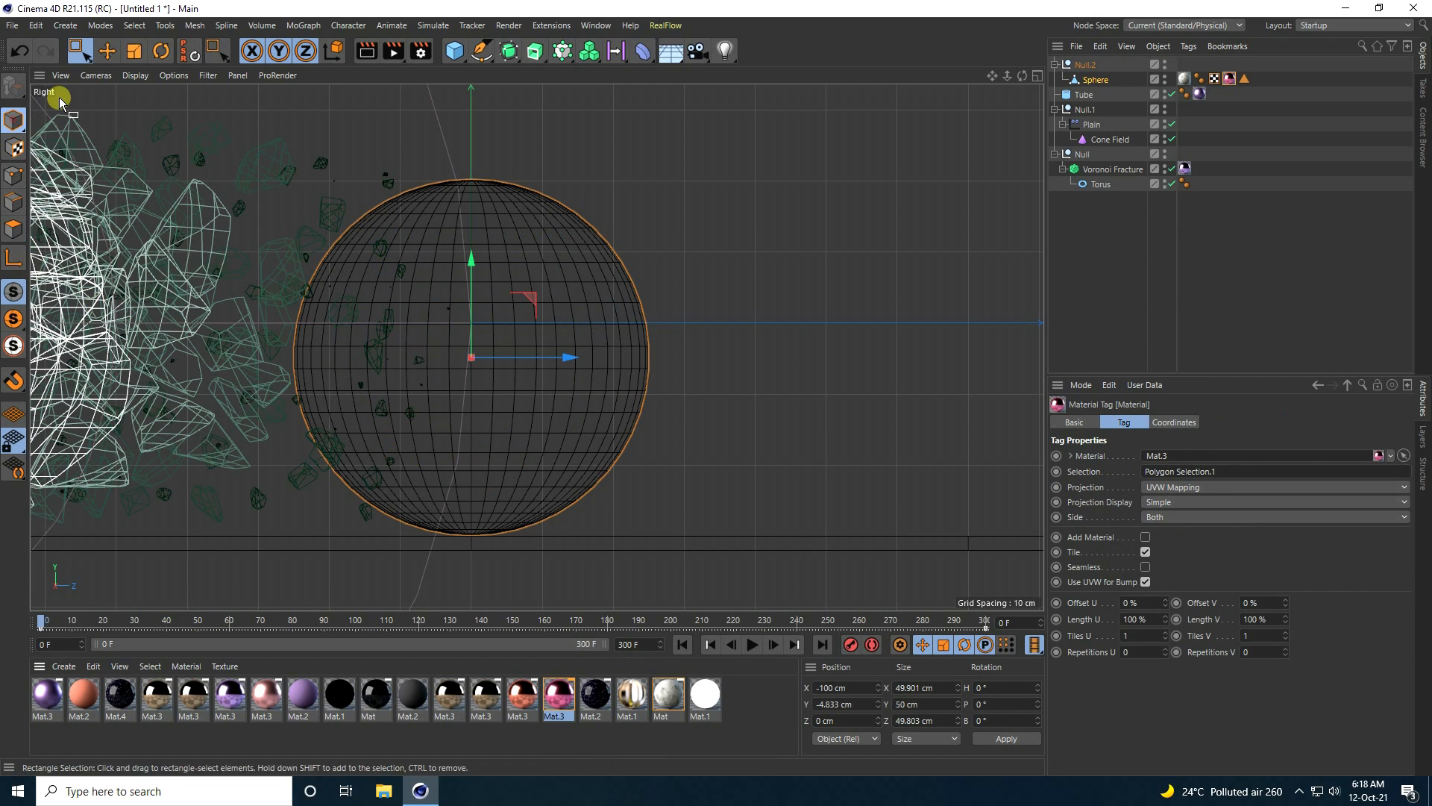
{"action": "left_click", "coordinate": [108, 52]}
{"action": "middle_click", "coordinate": [297, 242]}
{"action": "middle_click", "coordinate": [285, 292]}
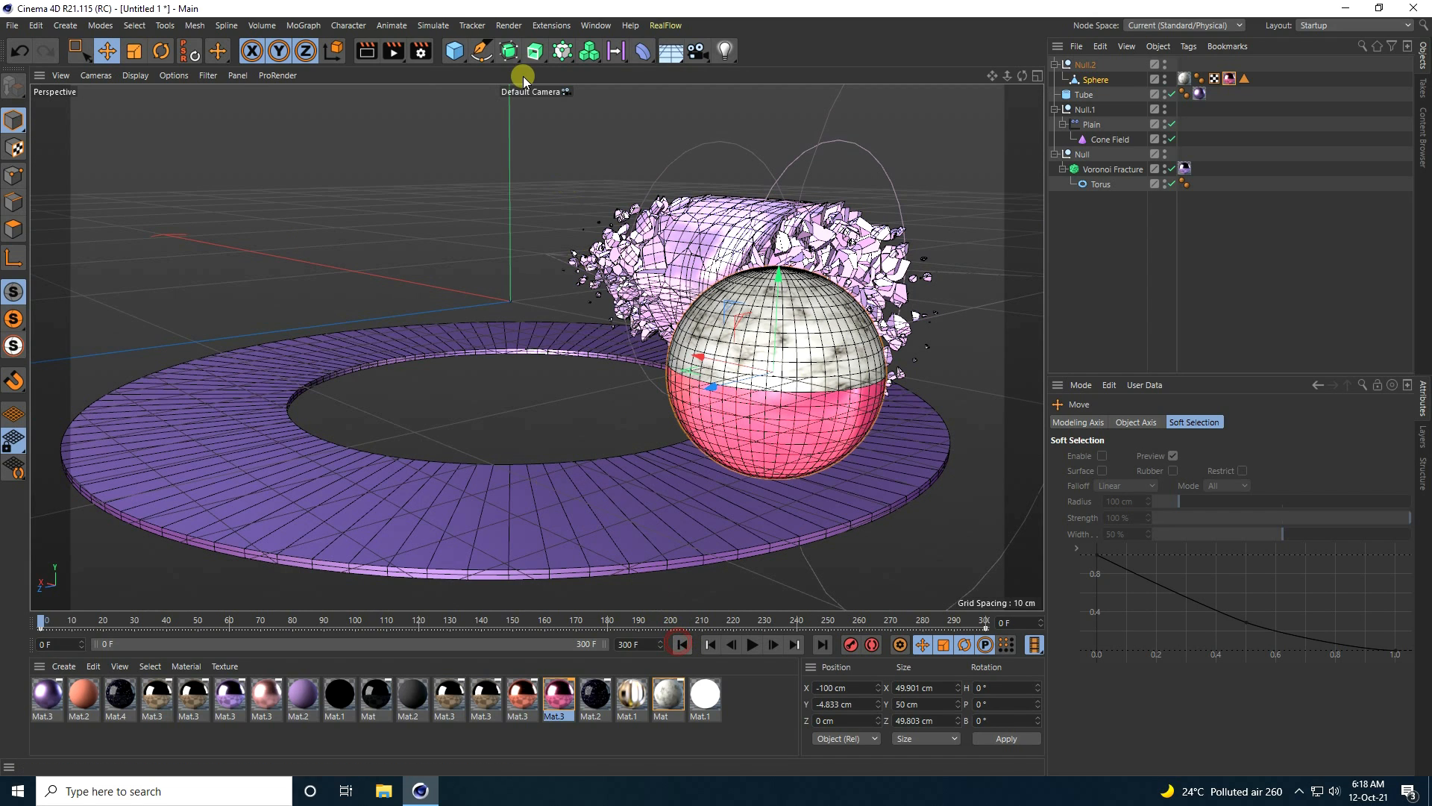
Step: Draw an L-shaped Bezier spline around the scene in the Front view with the Spline Pen, about 500 cm wide and 400 cm tall
{"action": "scroll", "coordinate": [529, 366], "scroll_direction": "down", "scroll_amount": 5}
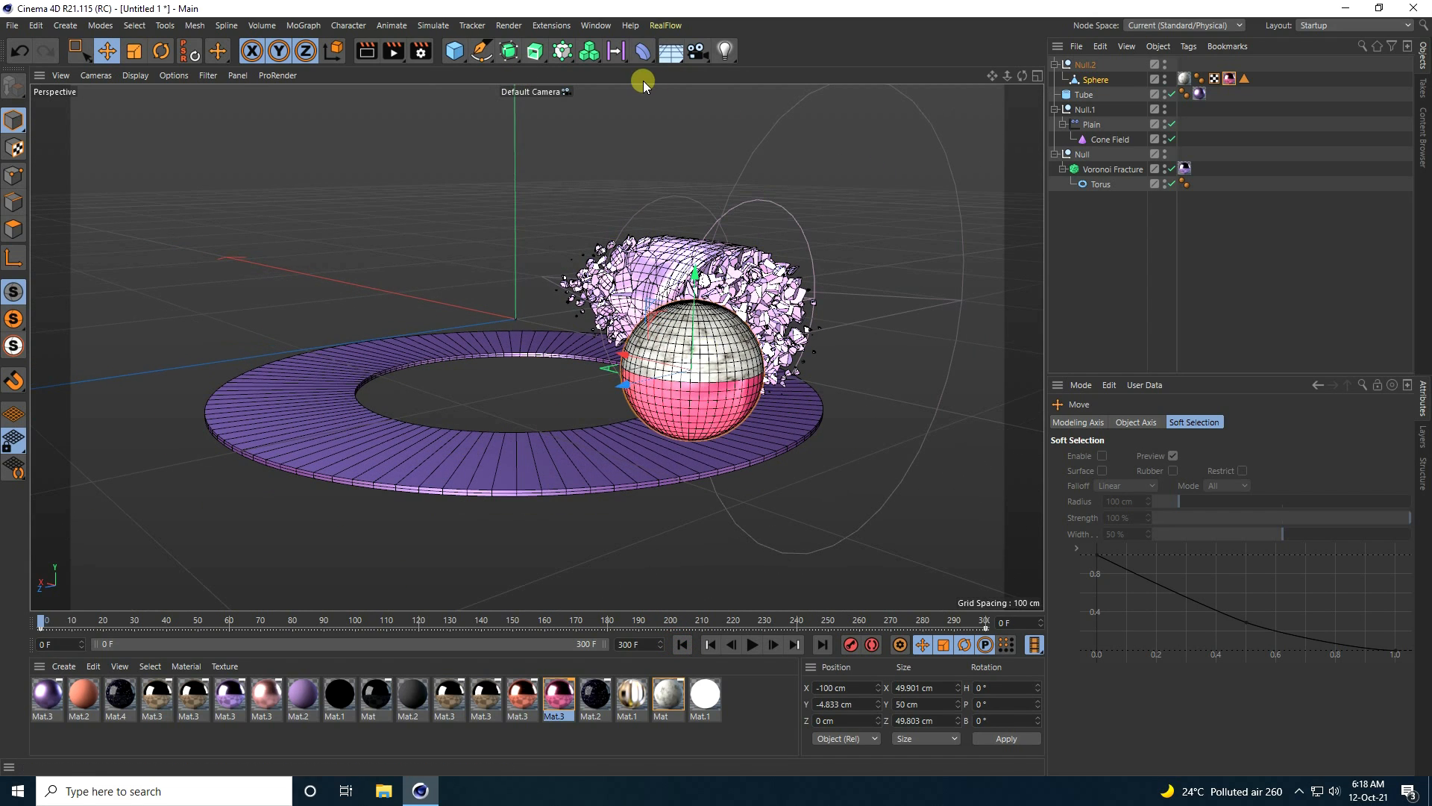
{"action": "left_click", "coordinate": [483, 58]}
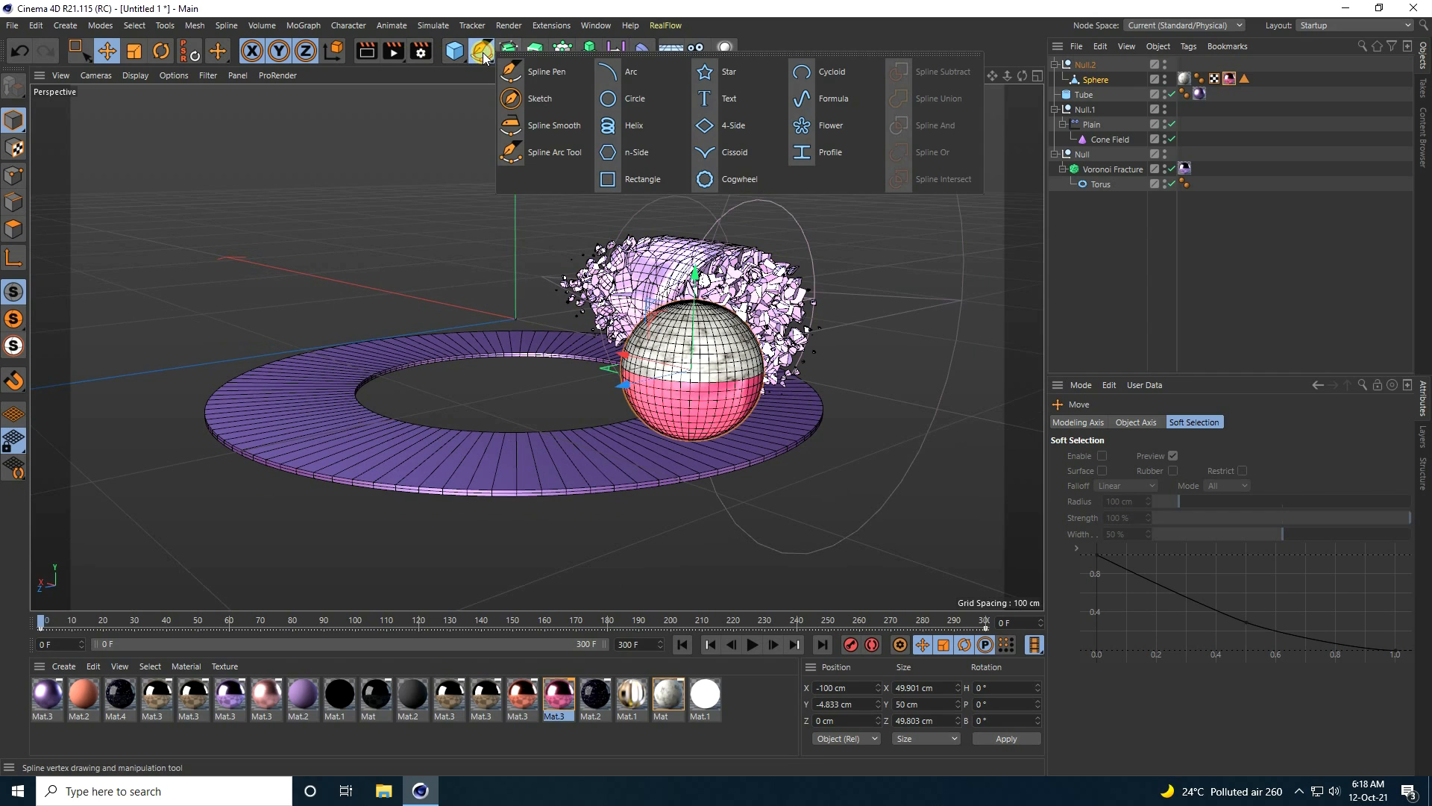
{"action": "left_click", "coordinate": [547, 75]}
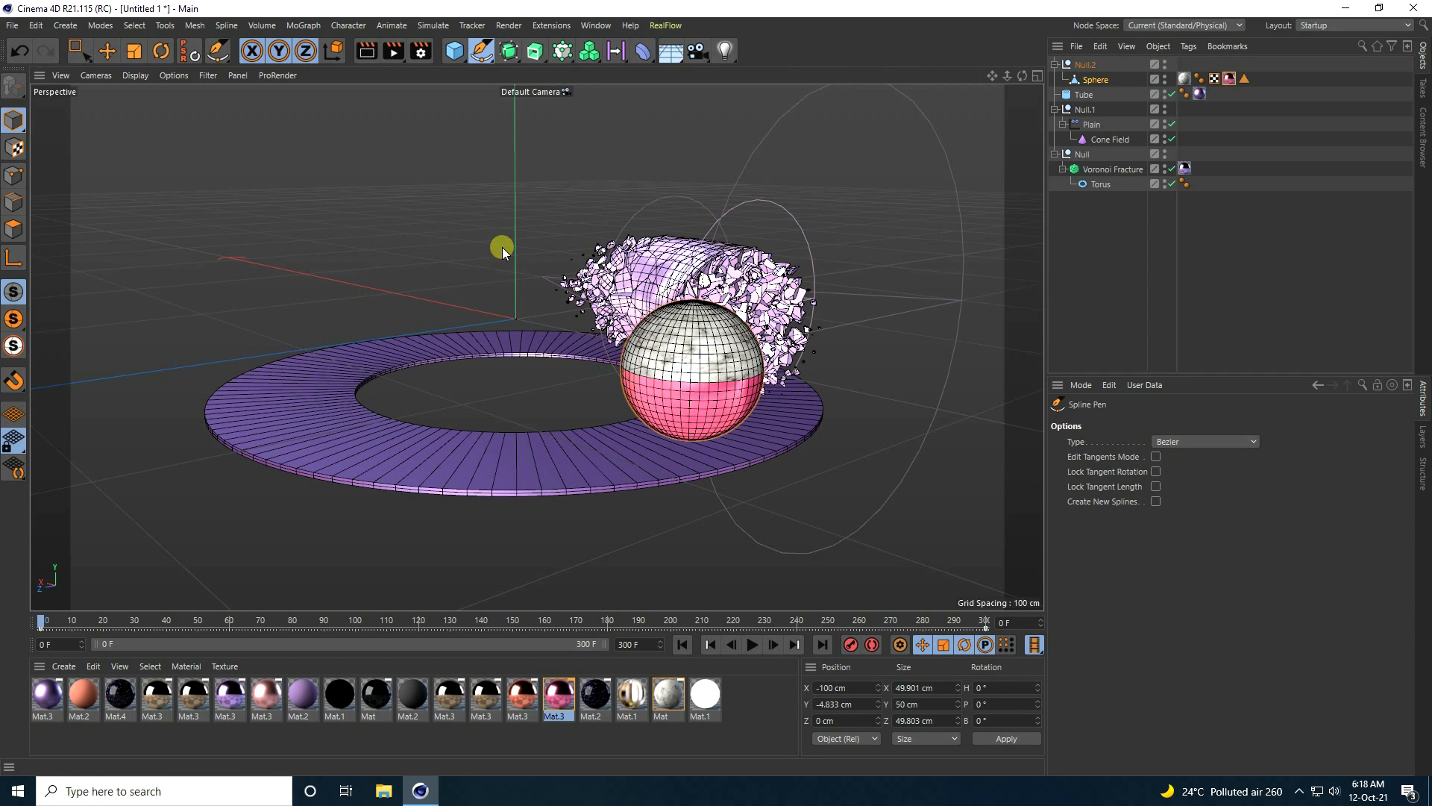
{"action": "scroll", "coordinate": [458, 288], "scroll_direction": "down", "scroll_amount": 1}
{"action": "left_click", "coordinate": [480, 58]}
{"action": "left_click", "coordinate": [525, 69]}
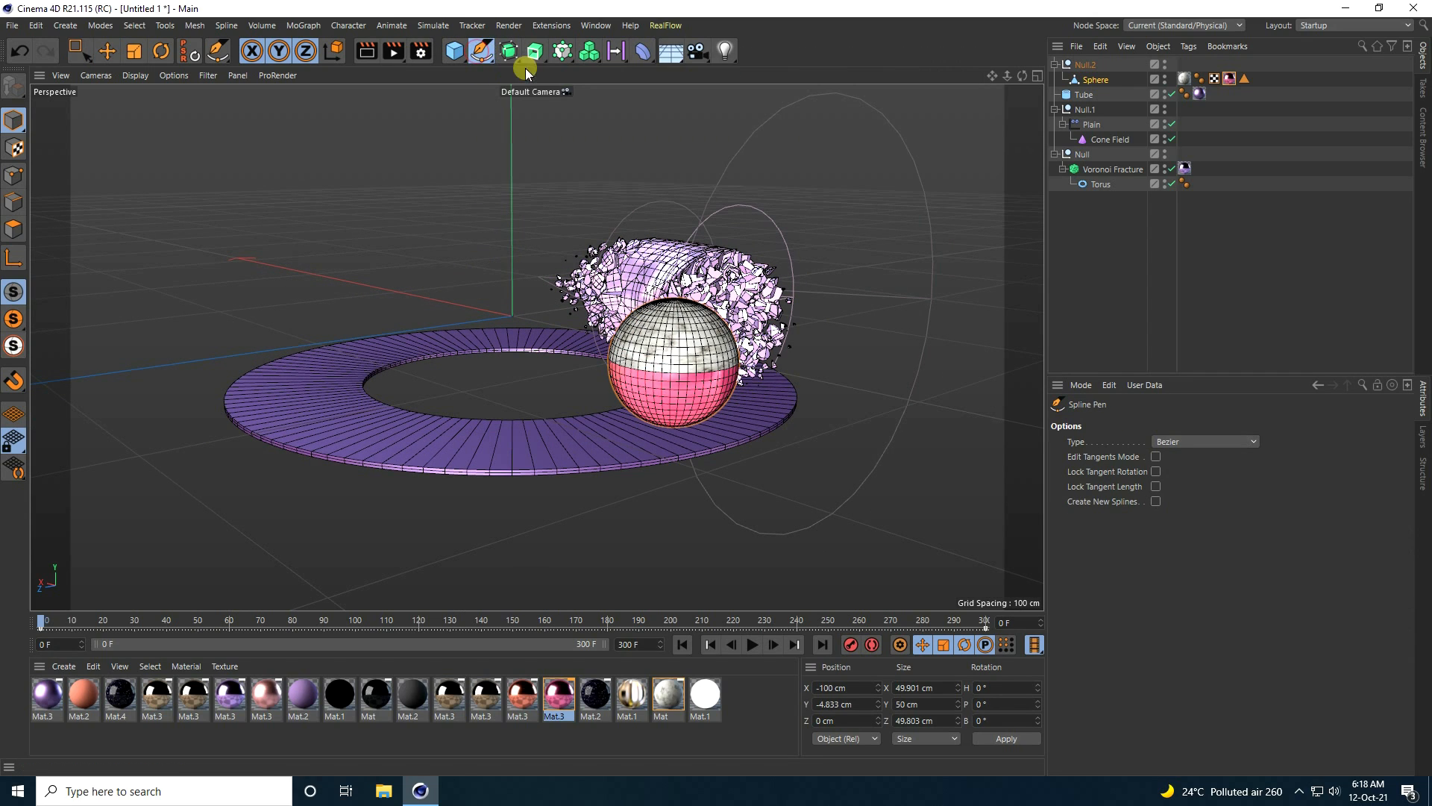
{"action": "middle_click", "coordinate": [535, 477]}
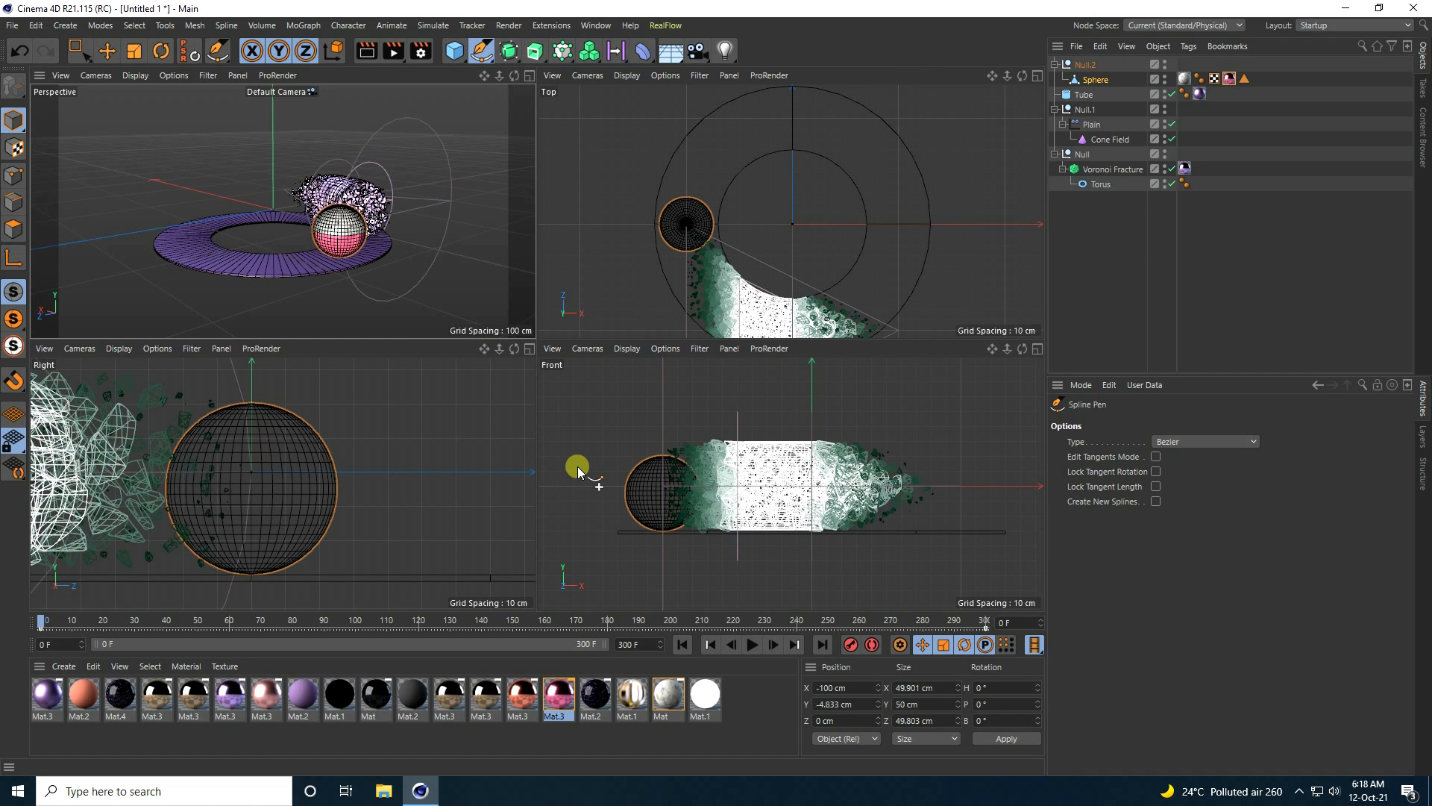
{"action": "middle_click", "coordinate": [673, 497]}
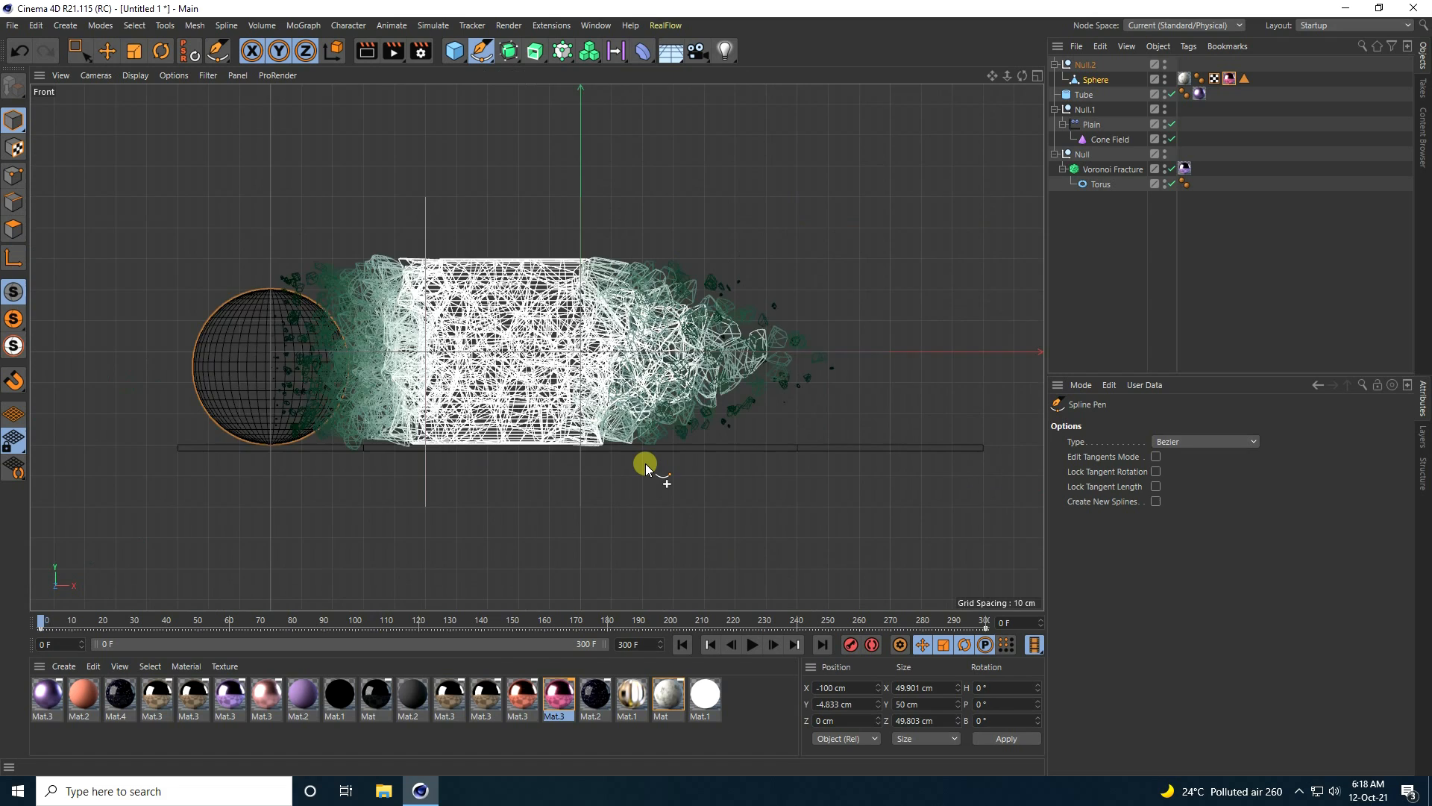
{"action": "scroll", "coordinate": [646, 466], "scroll_direction": "down", "scroll_amount": 5}
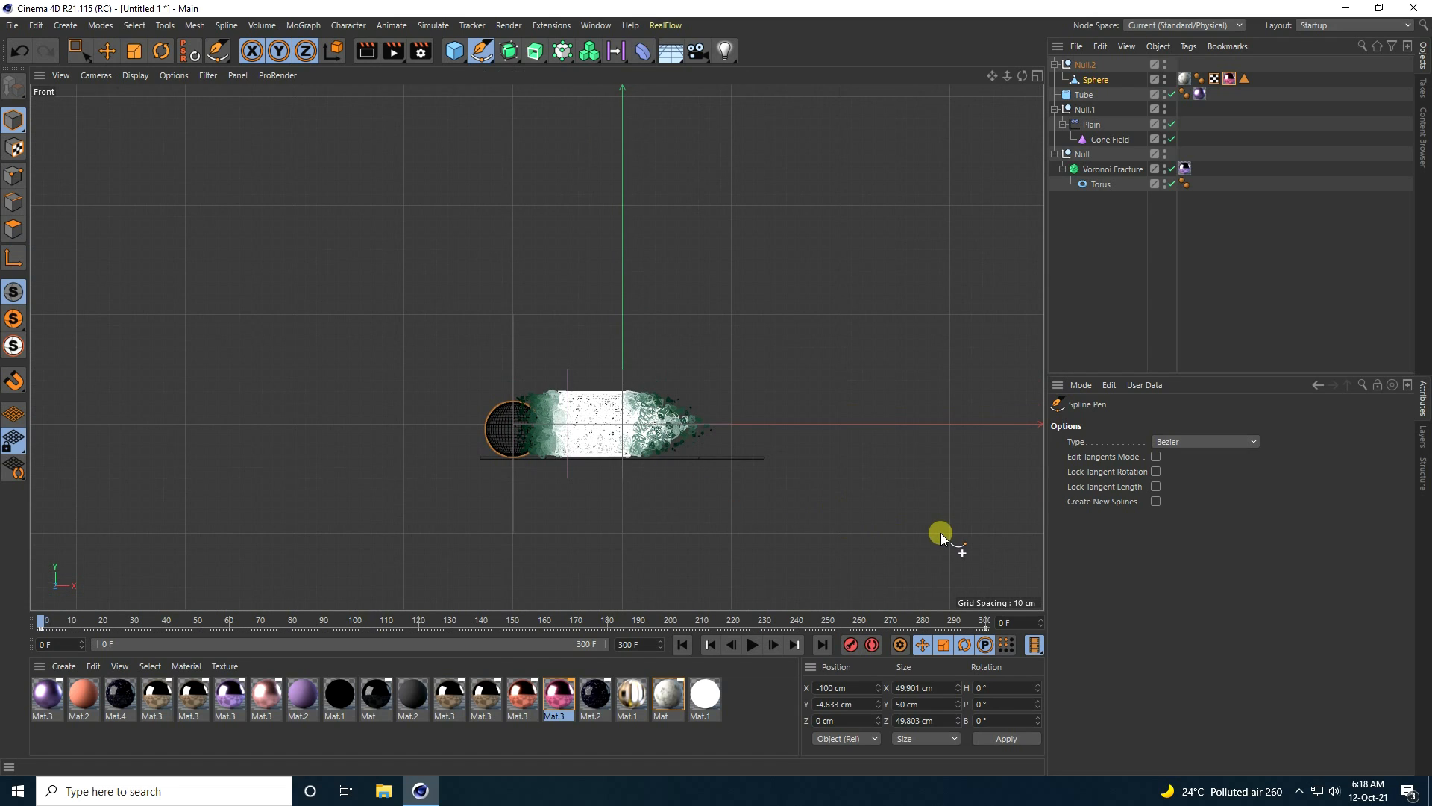
{"action": "left_click", "coordinate": [942, 533]}
{"action": "left_click", "coordinate": [403, 531]}
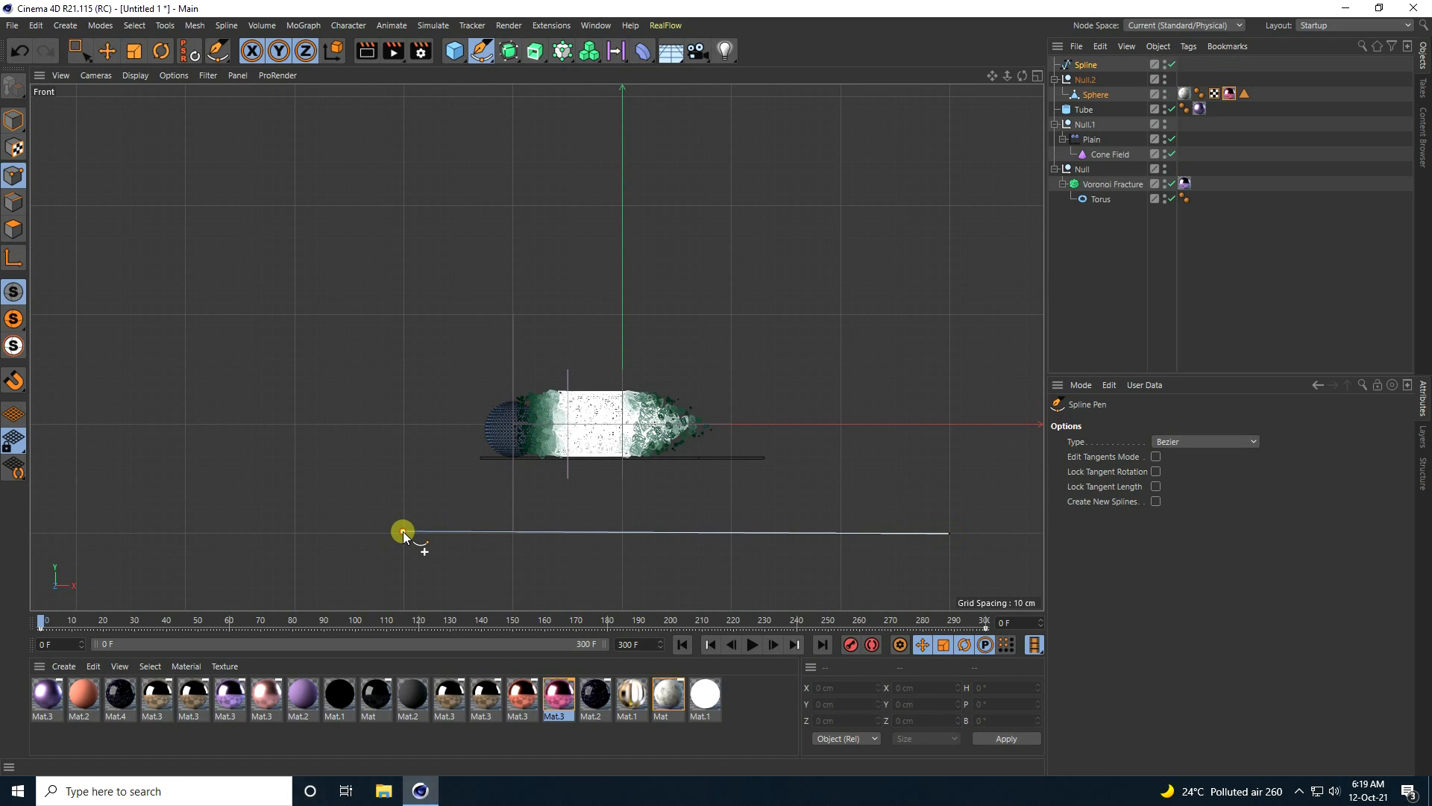
{"action": "left_click", "coordinate": [405, 97]}
{"action": "right_click", "coordinate": [406, 97]}
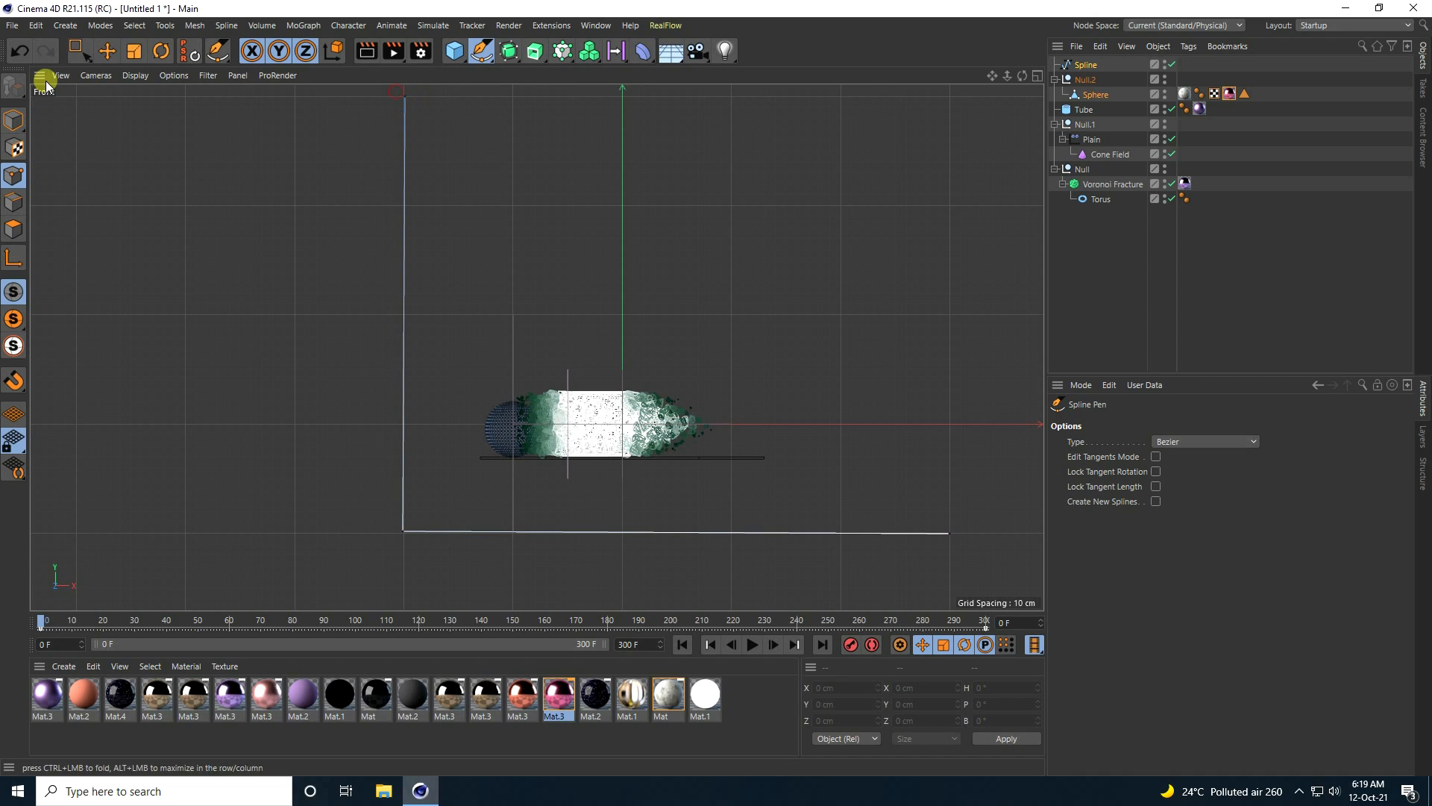
Step: Select the two points of the spline's vertical leg and scale them to zero in X to straighten it
{"action": "left_click_drag", "start_coordinate": [85, 55], "coordinate": [142, 99]}
{"action": "scroll", "coordinate": [445, 373], "scroll_direction": "down", "scroll_amount": 2}
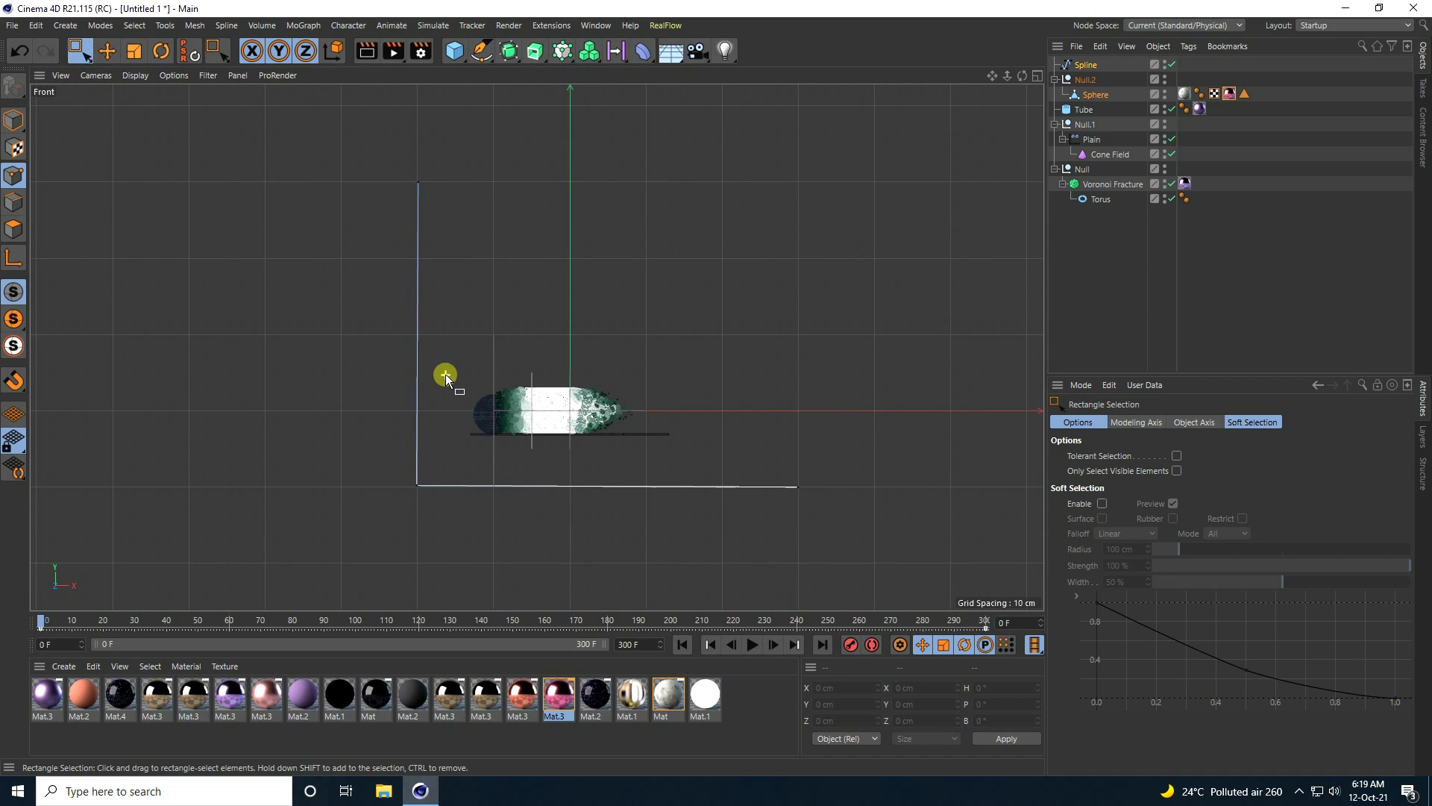
{"action": "left_click_drag", "start_coordinate": [332, 143], "coordinate": [445, 524]}
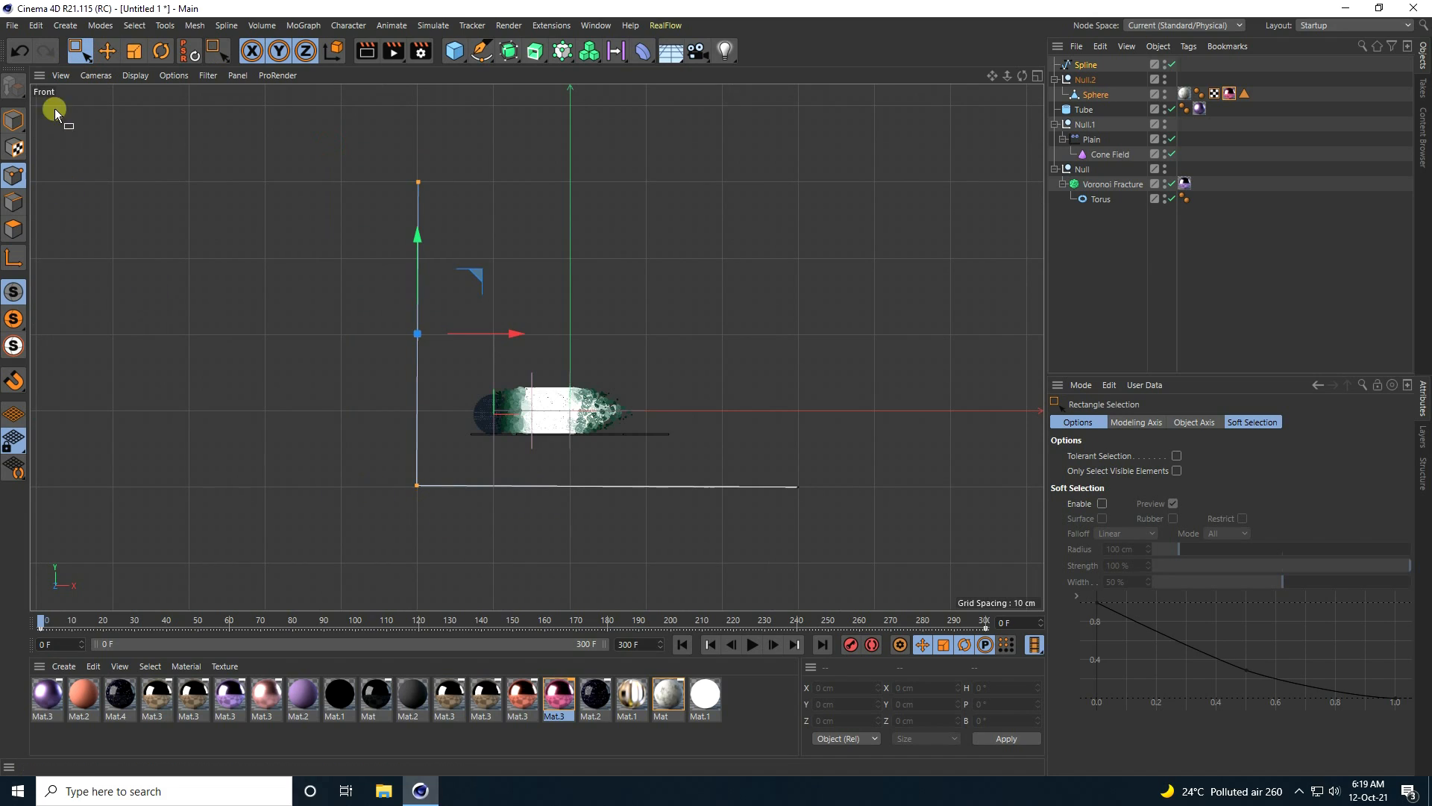
{"action": "left_click", "coordinate": [132, 52]}
{"action": "left_click_drag", "start_coordinate": [443, 337], "coordinate": [418, 337]}
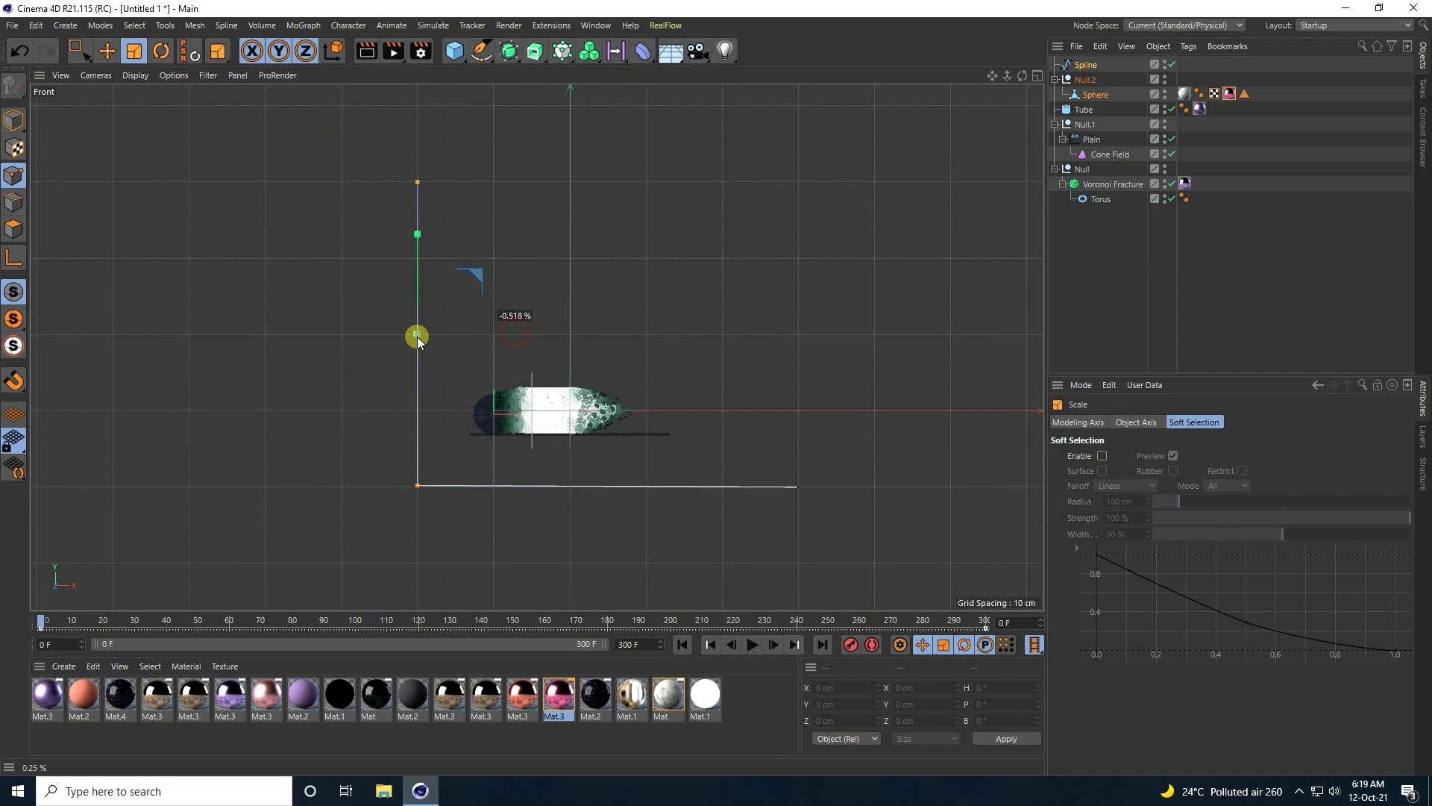
Step: Select the two points of the spline's horizontal leg, flatten them to zero in Y with Scale, and return to Model mode
{"action": "left_click", "coordinate": [78, 51]}
{"action": "left_click_drag", "start_coordinate": [886, 560], "coordinate": [324, 440]}
{"action": "left_click", "coordinate": [135, 51]}
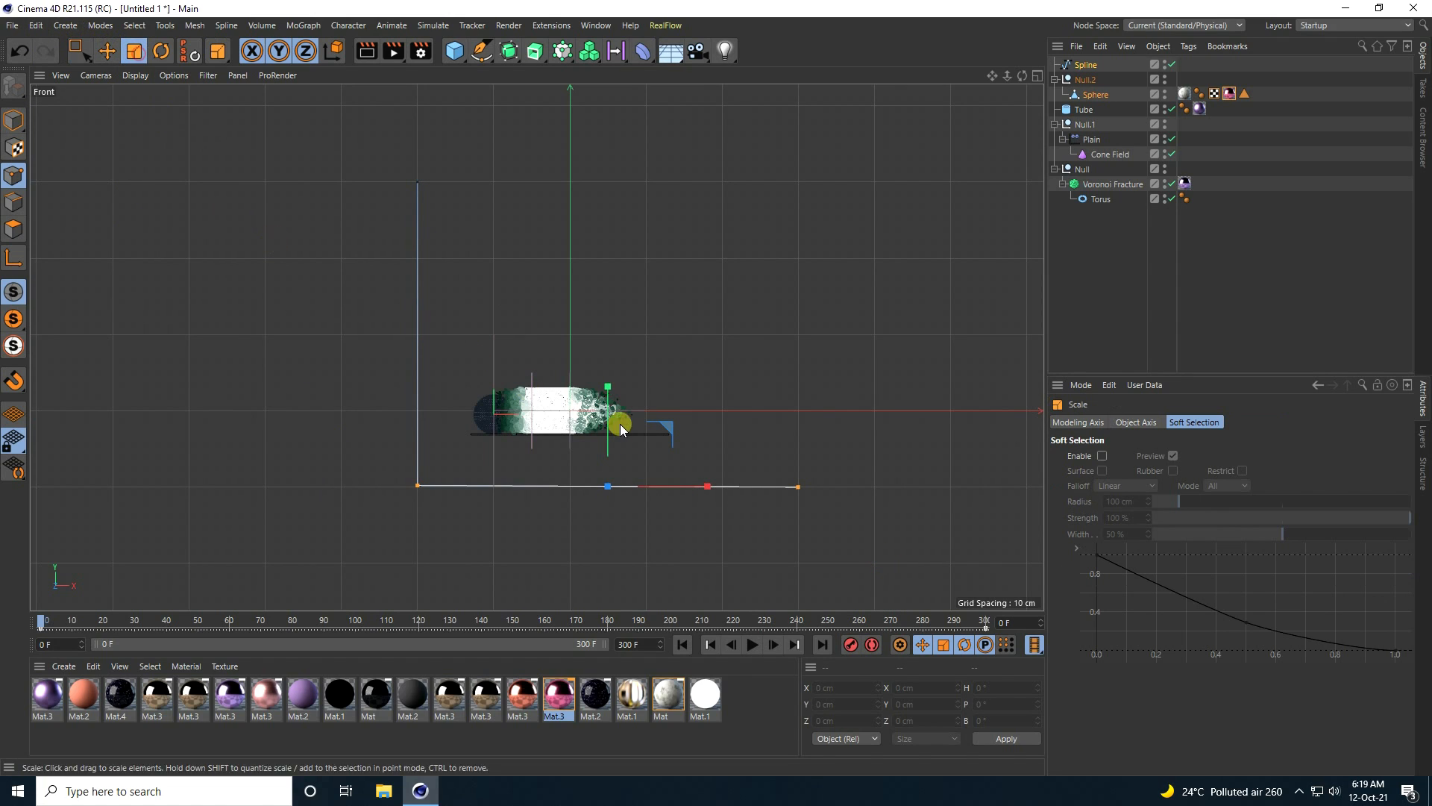
{"action": "left_click_drag", "start_coordinate": [608, 386], "coordinate": [608, 486]}
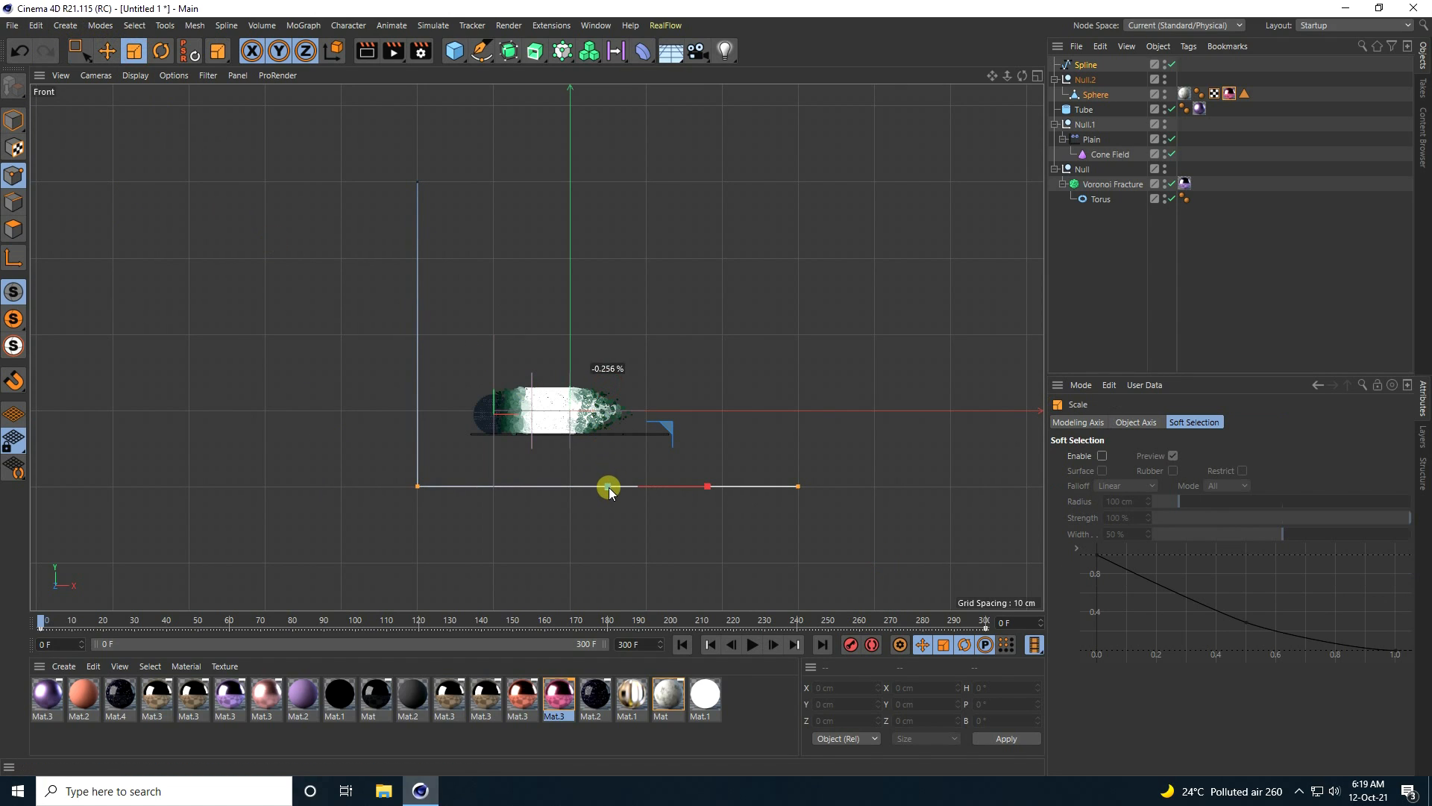
{"action": "left_click", "coordinate": [13, 120]}
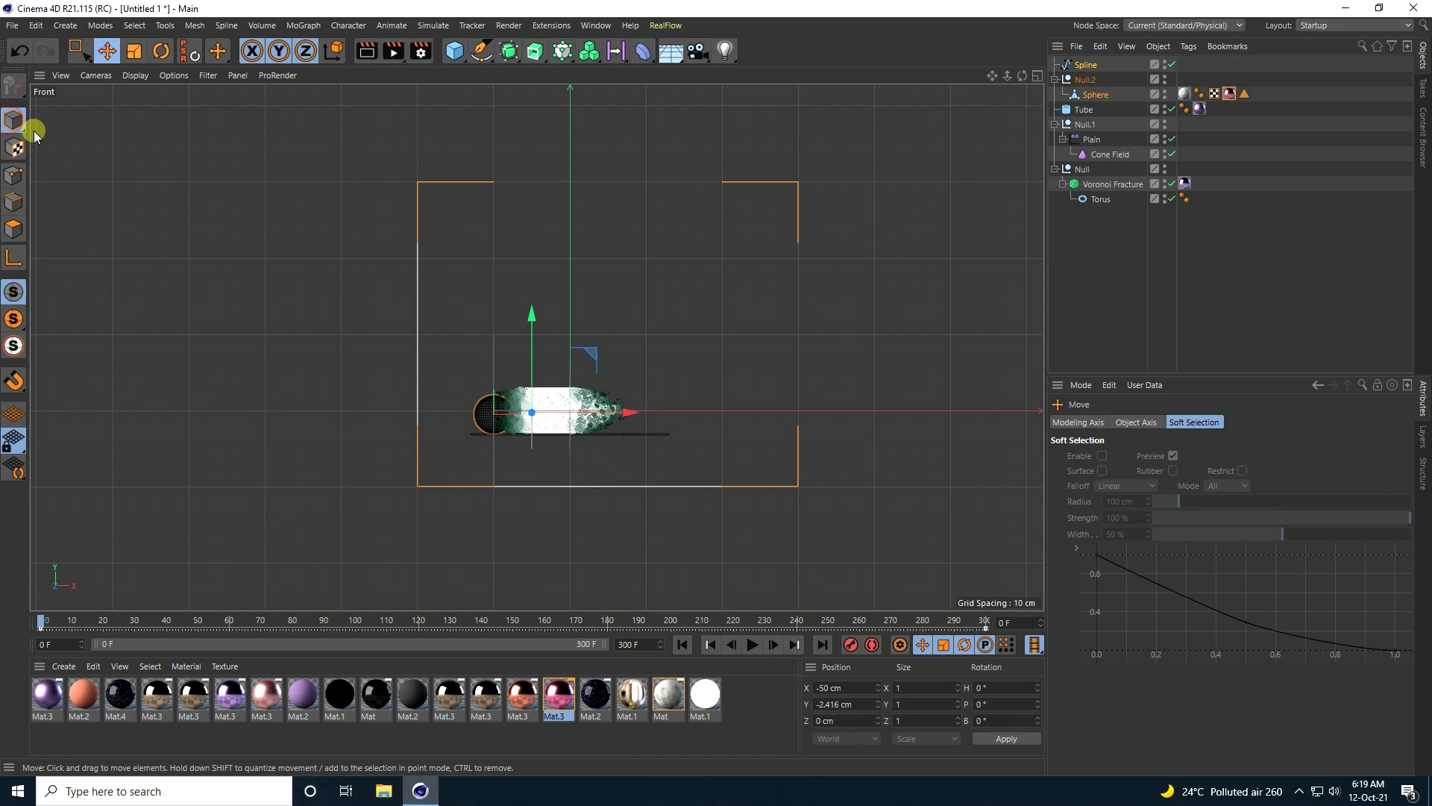
Step: Chamfer the spline's corner point with a 50 cm radius and return to Model mode with the Move tool
{"action": "left_click", "coordinate": [14, 176]}
{"action": "left_click", "coordinate": [78, 51]}
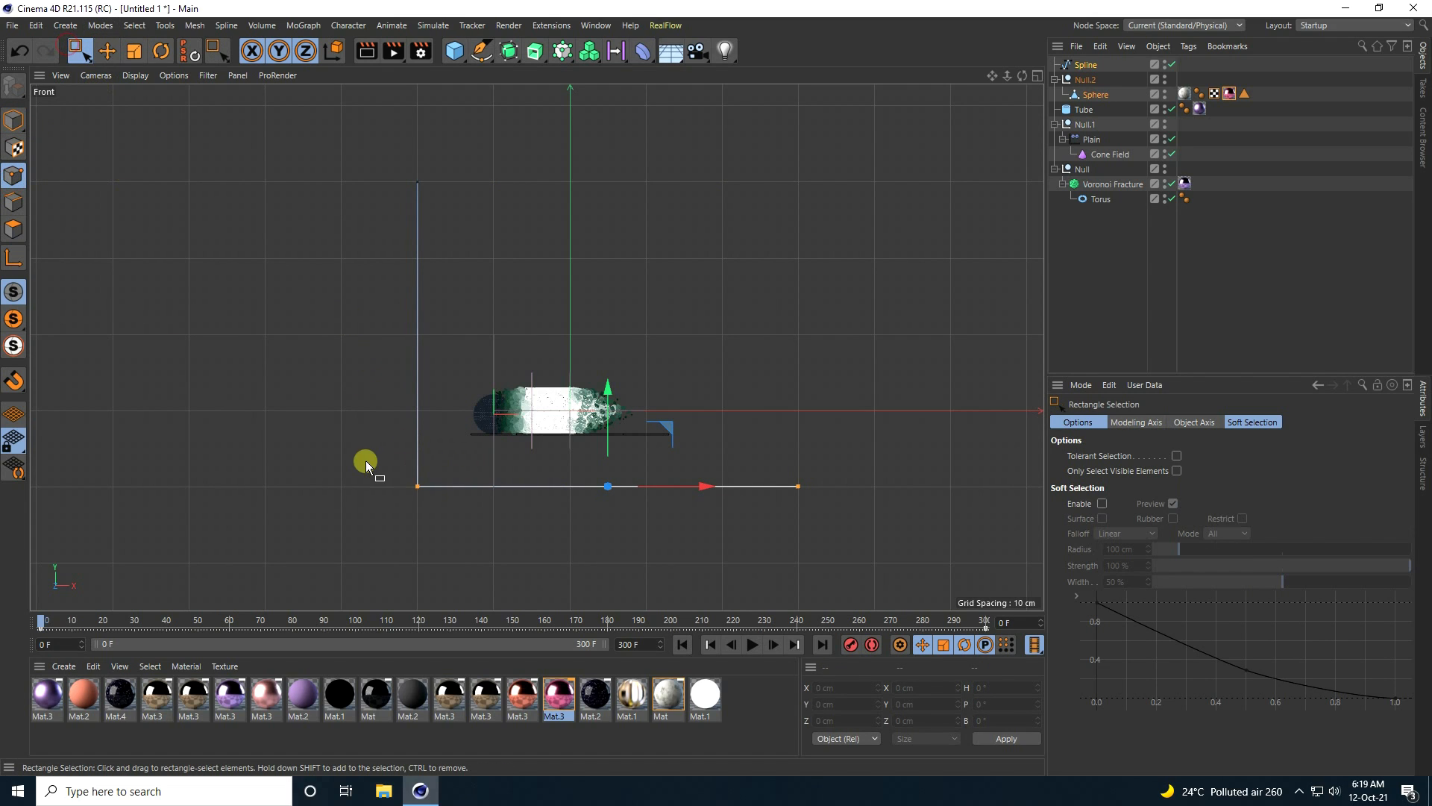
{"action": "left_click_drag", "start_coordinate": [366, 462], "coordinate": [430, 503]}
{"action": "right_click", "coordinate": [423, 483]}
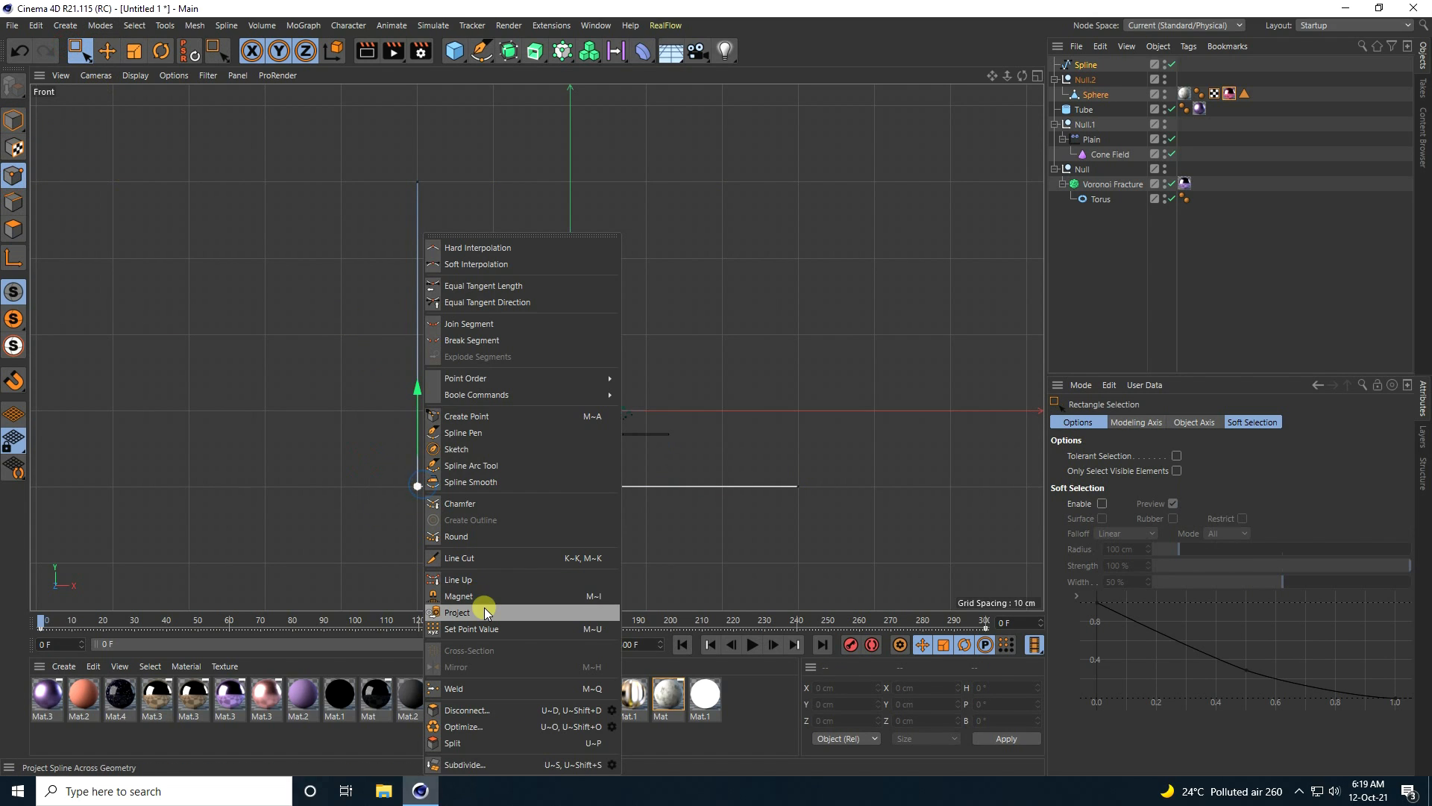
{"action": "left_click", "coordinate": [457, 503]}
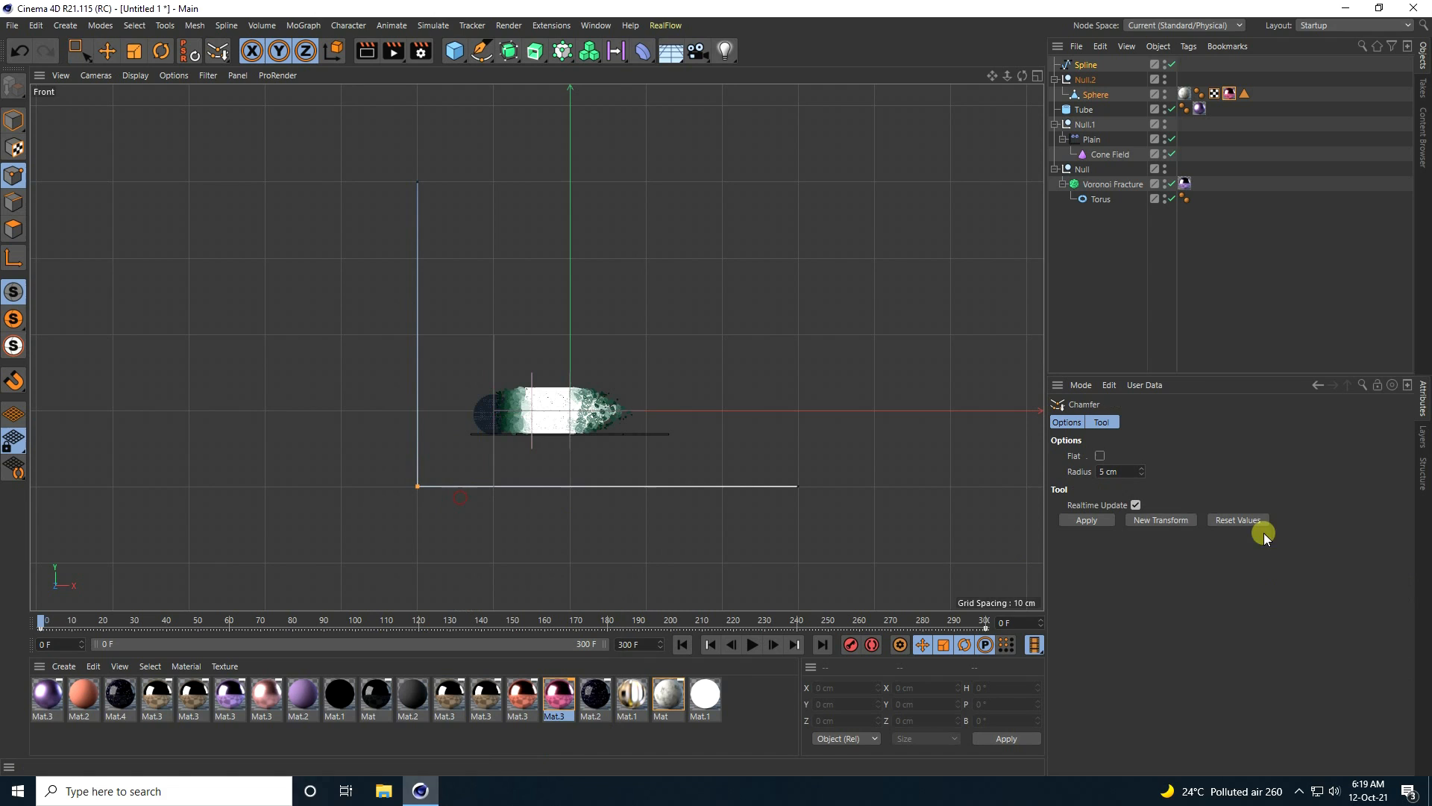
{"action": "left_click", "coordinate": [1122, 470]}
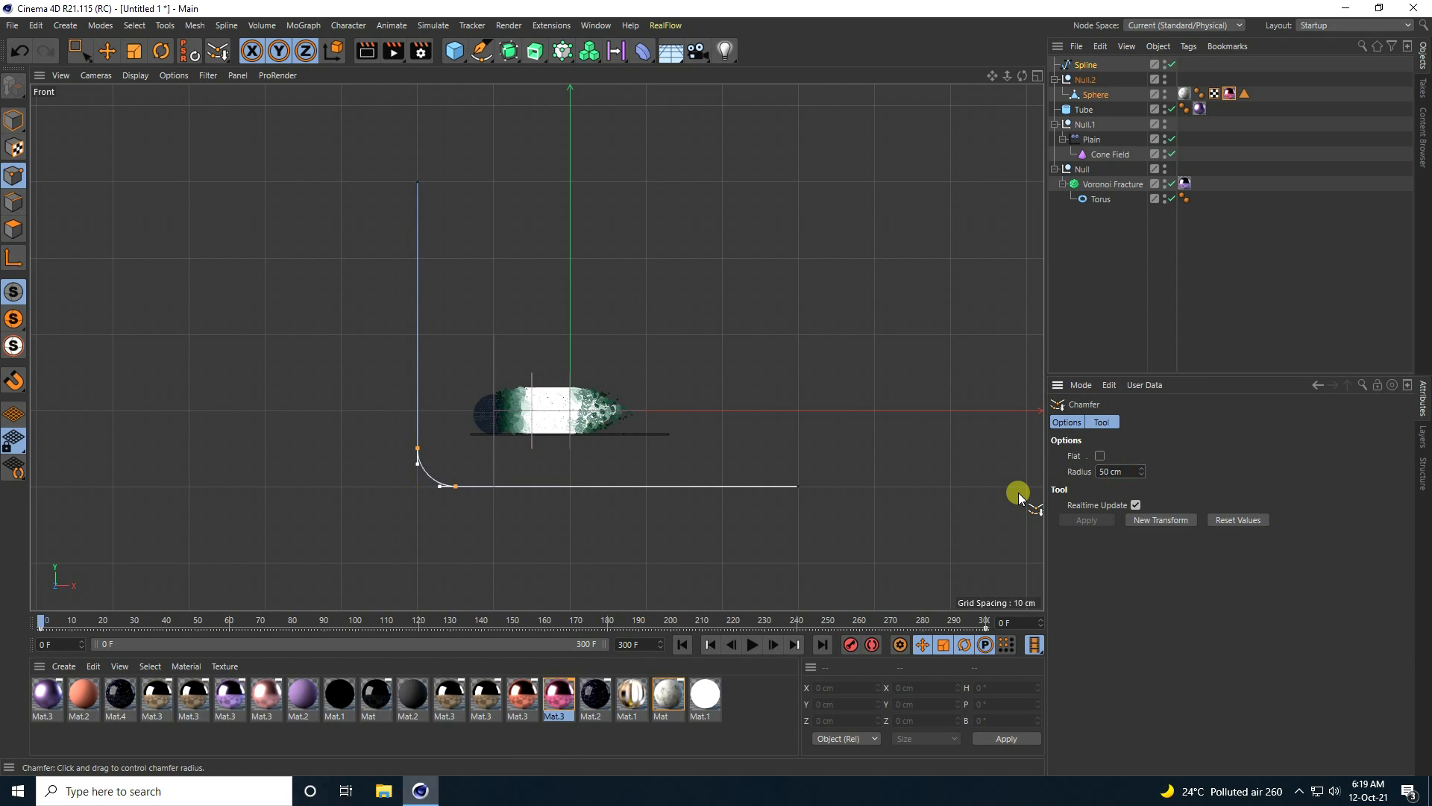
{"action": "left_click", "coordinate": [16, 120]}
{"action": "left_click", "coordinate": [106, 51]}
Step: Rotate only the backdrop spline in the perspective view to a heading (H) of 90°
{"action": "middle_click", "coordinate": [291, 239]}
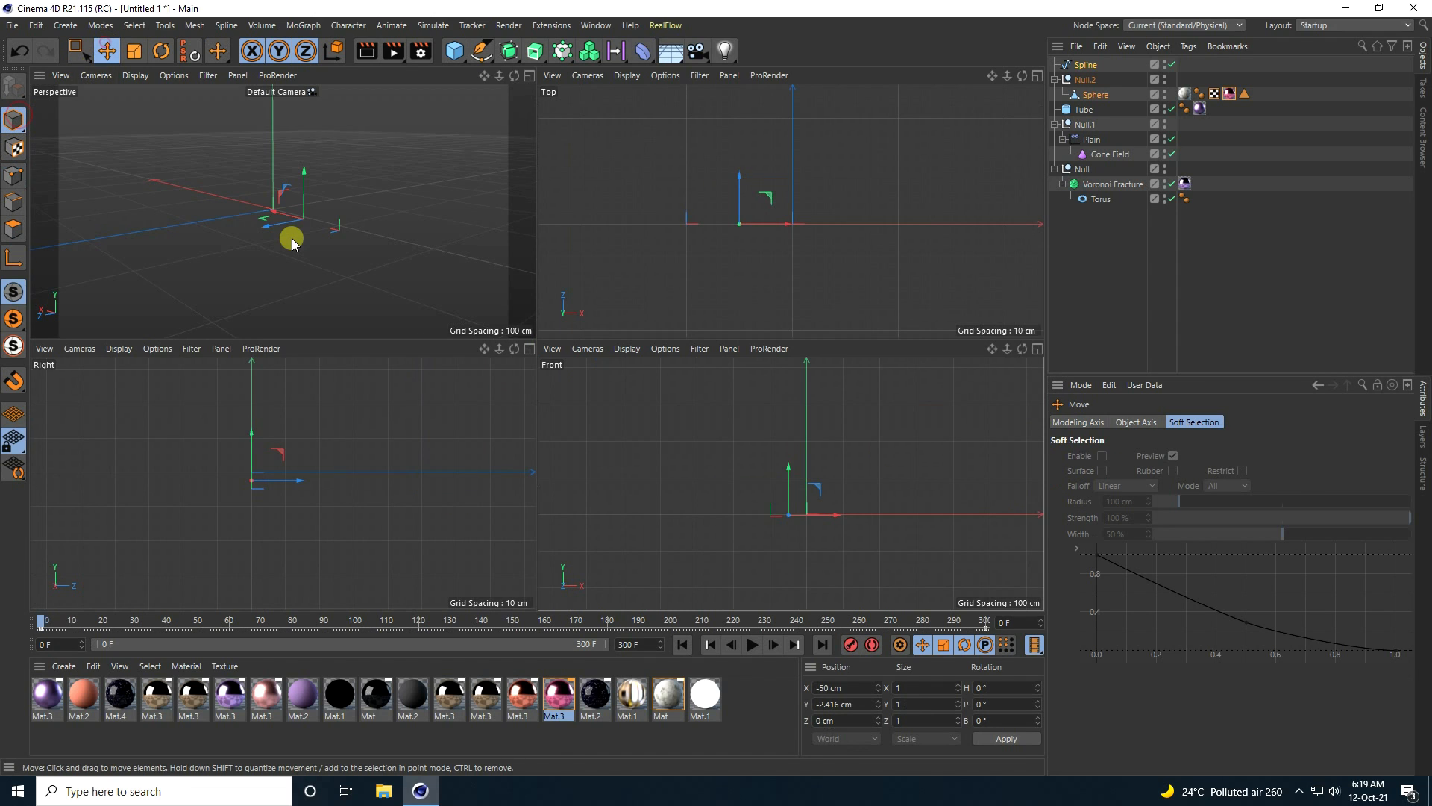
{"action": "middle_click", "coordinate": [288, 211]}
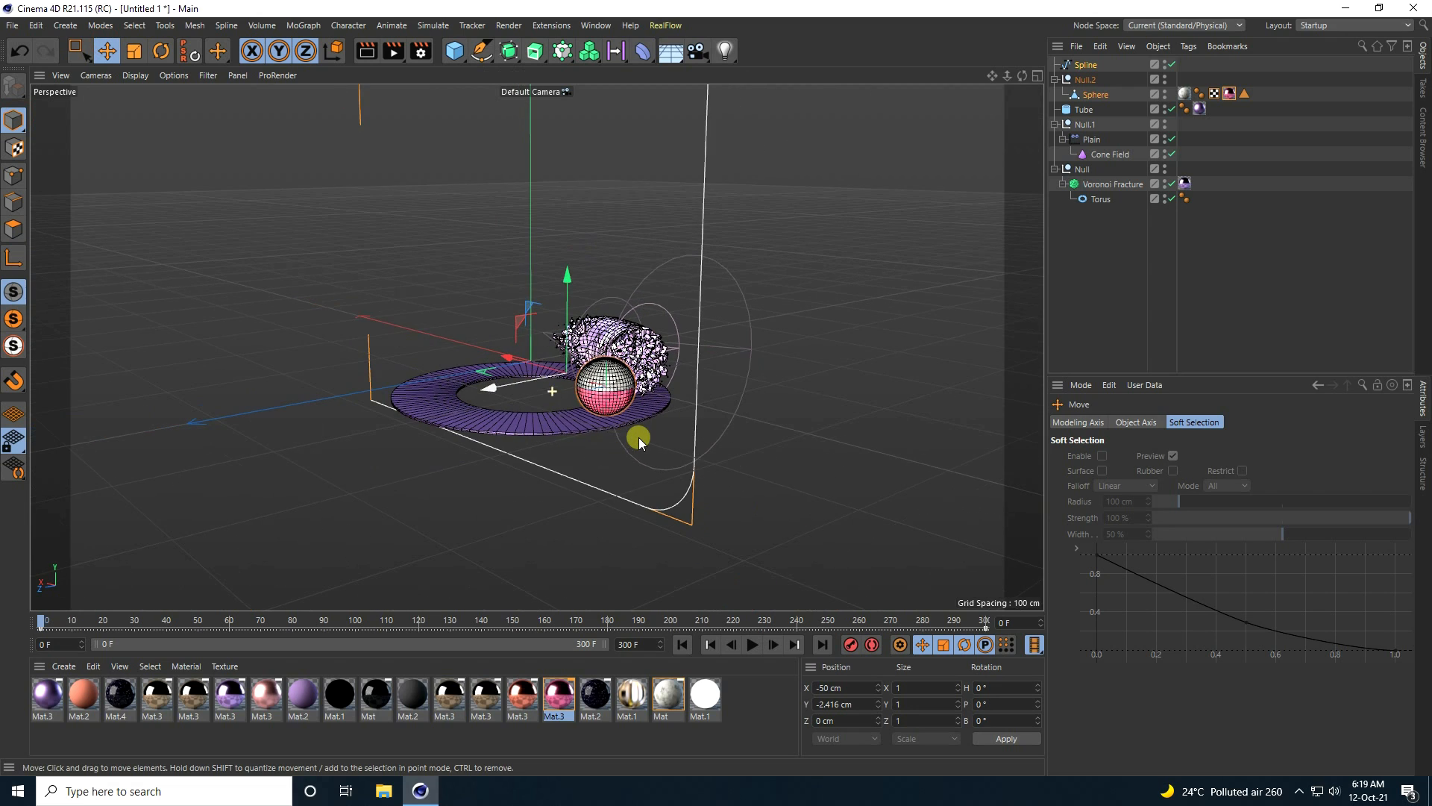
{"action": "scroll", "coordinate": [658, 436], "scroll_direction": "up", "scroll_amount": 5}
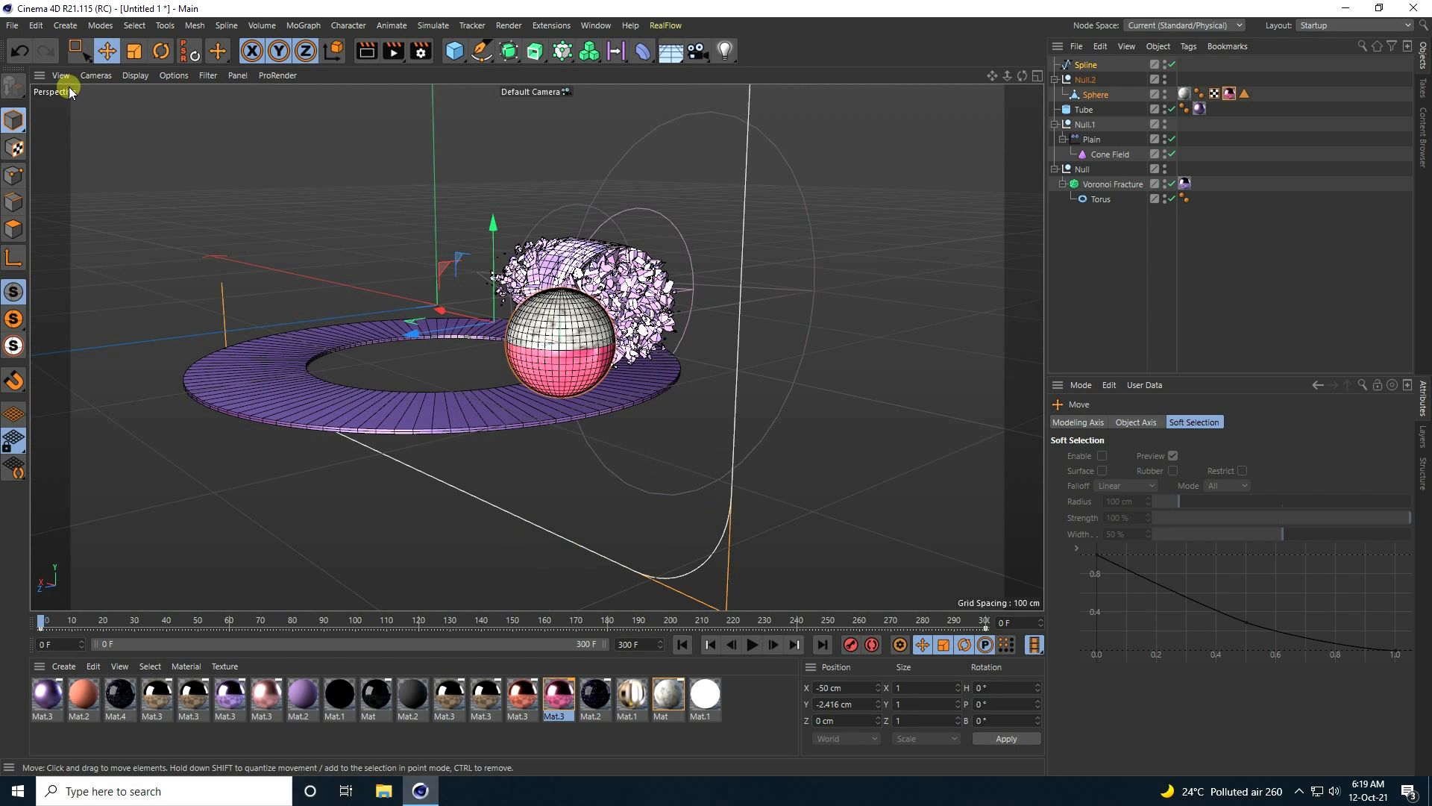
{"action": "left_click", "coordinate": [161, 51]}
{"action": "scroll", "coordinate": [580, 369], "scroll_direction": "down", "scroll_amount": 2}
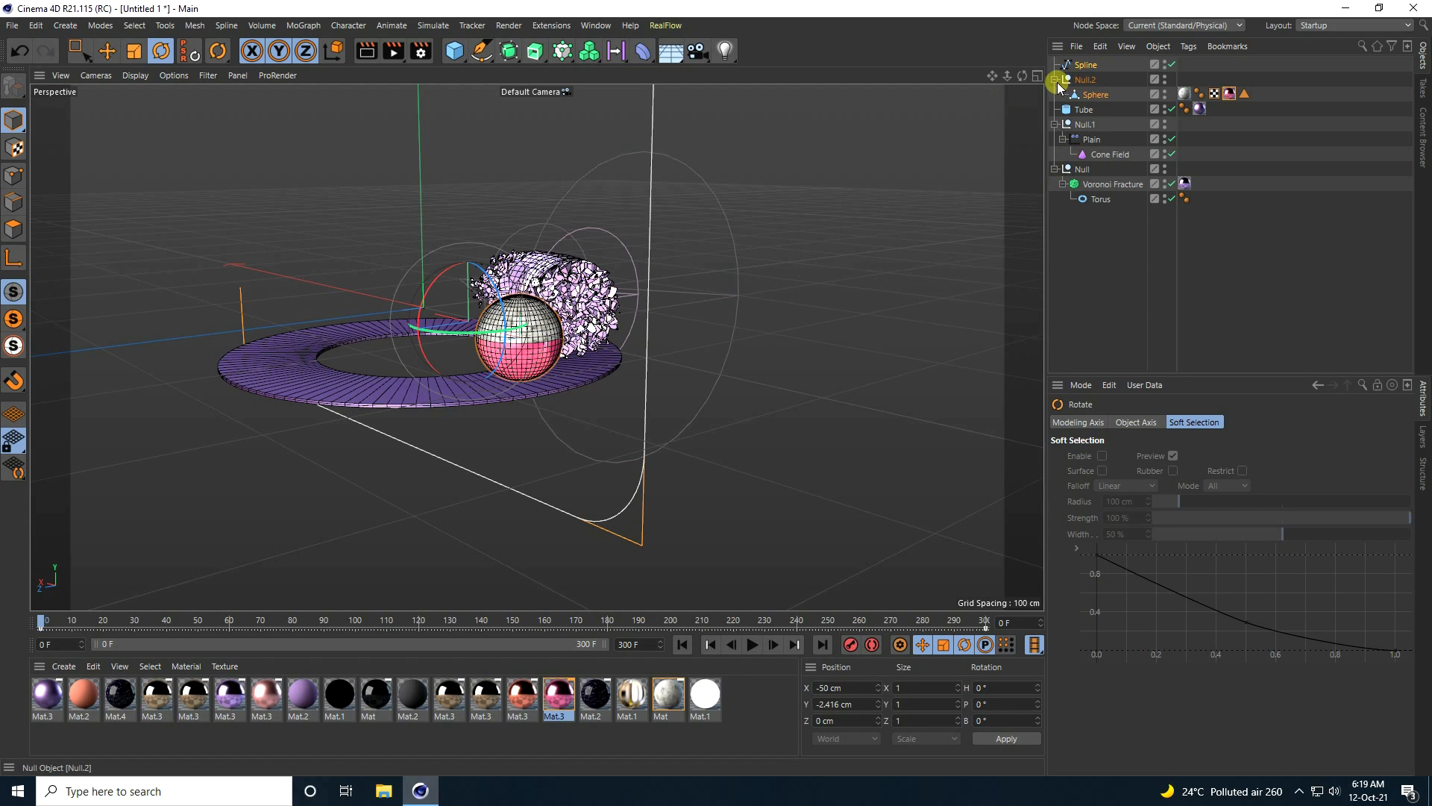
{"action": "left_click", "coordinate": [1086, 64]}
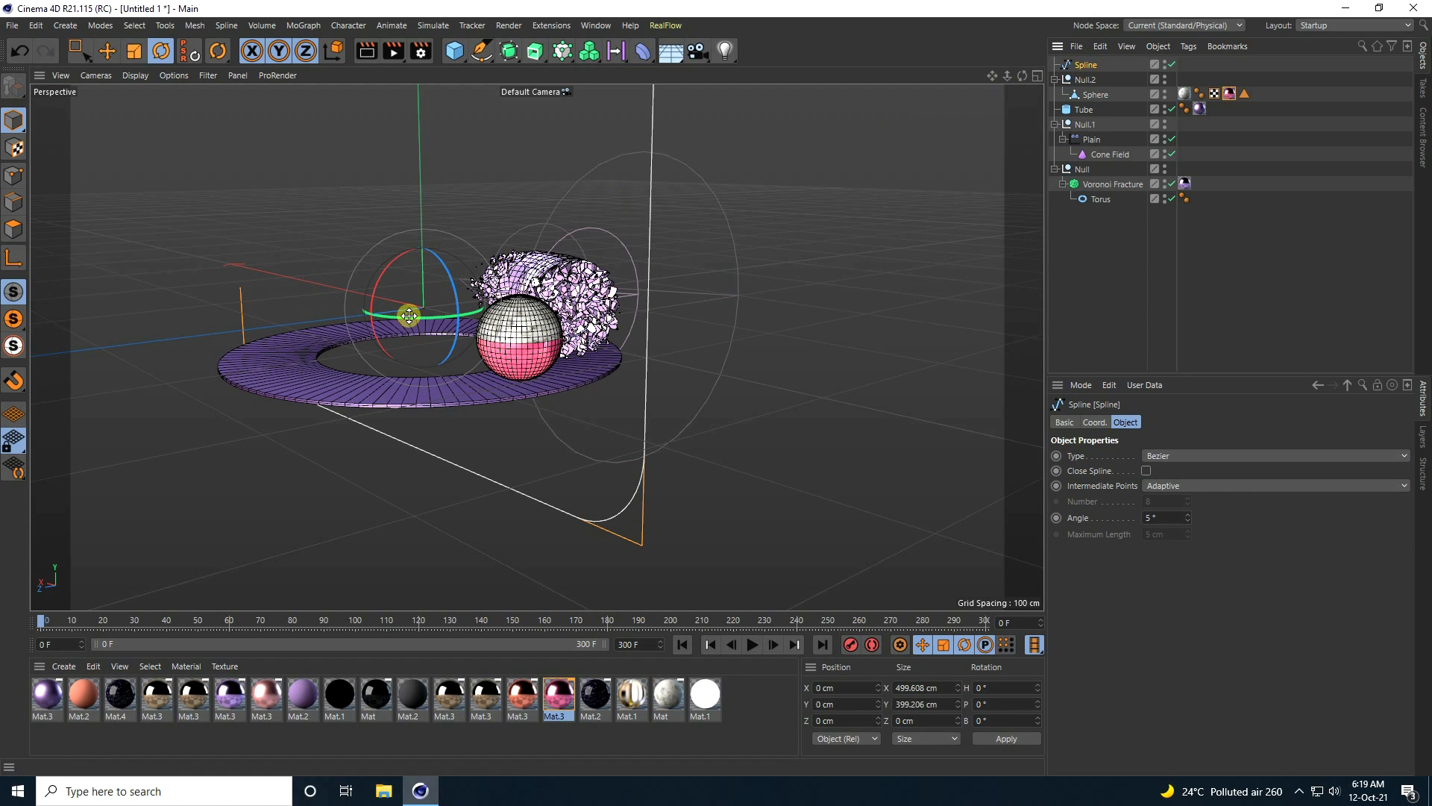
{"action": "left_click_drag", "start_coordinate": [409, 316], "coordinate": [552, 275]}
{"action": "left_click_drag", "start_coordinate": [1004, 687], "coordinate": [925, 696]}
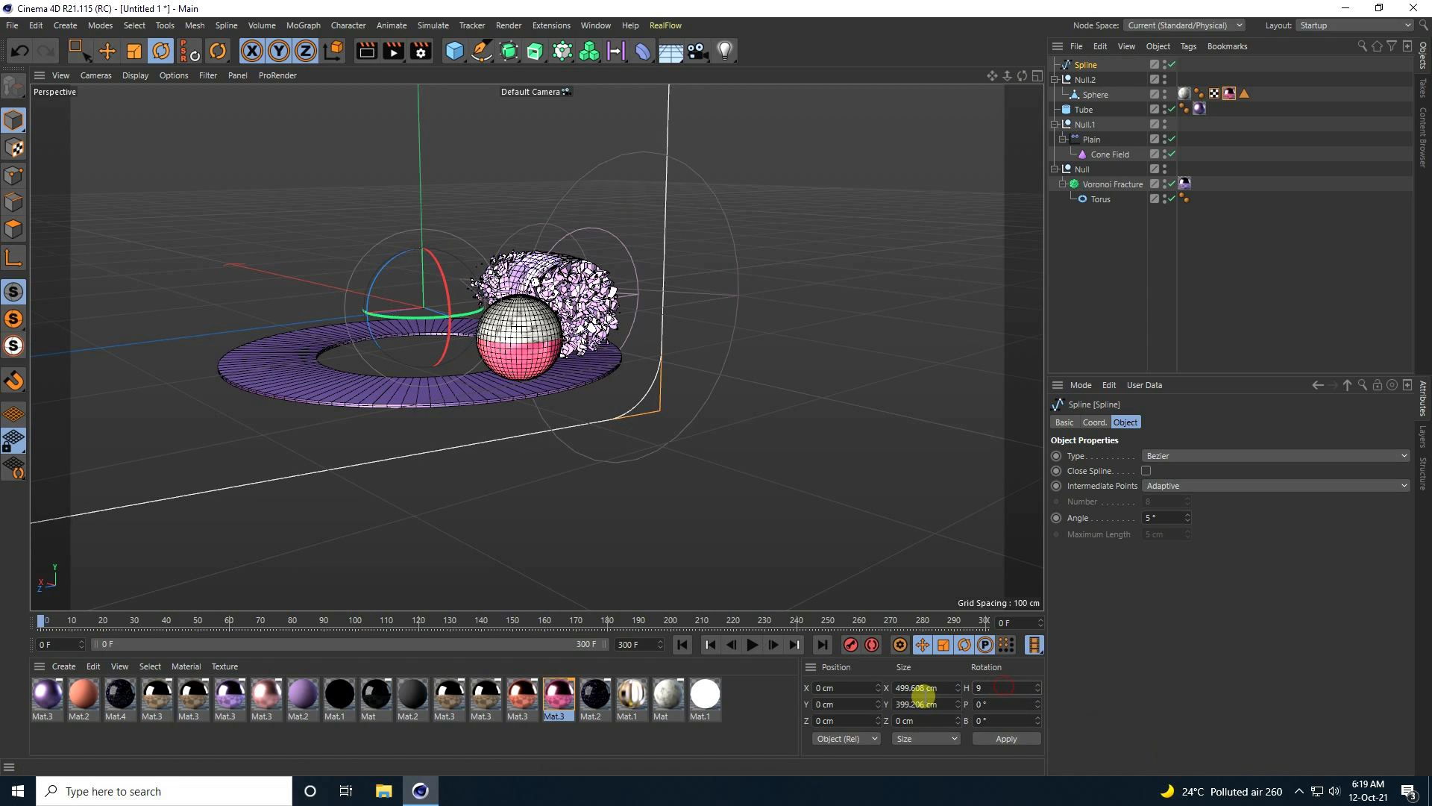
{"action": "left_click", "coordinate": [107, 50]}
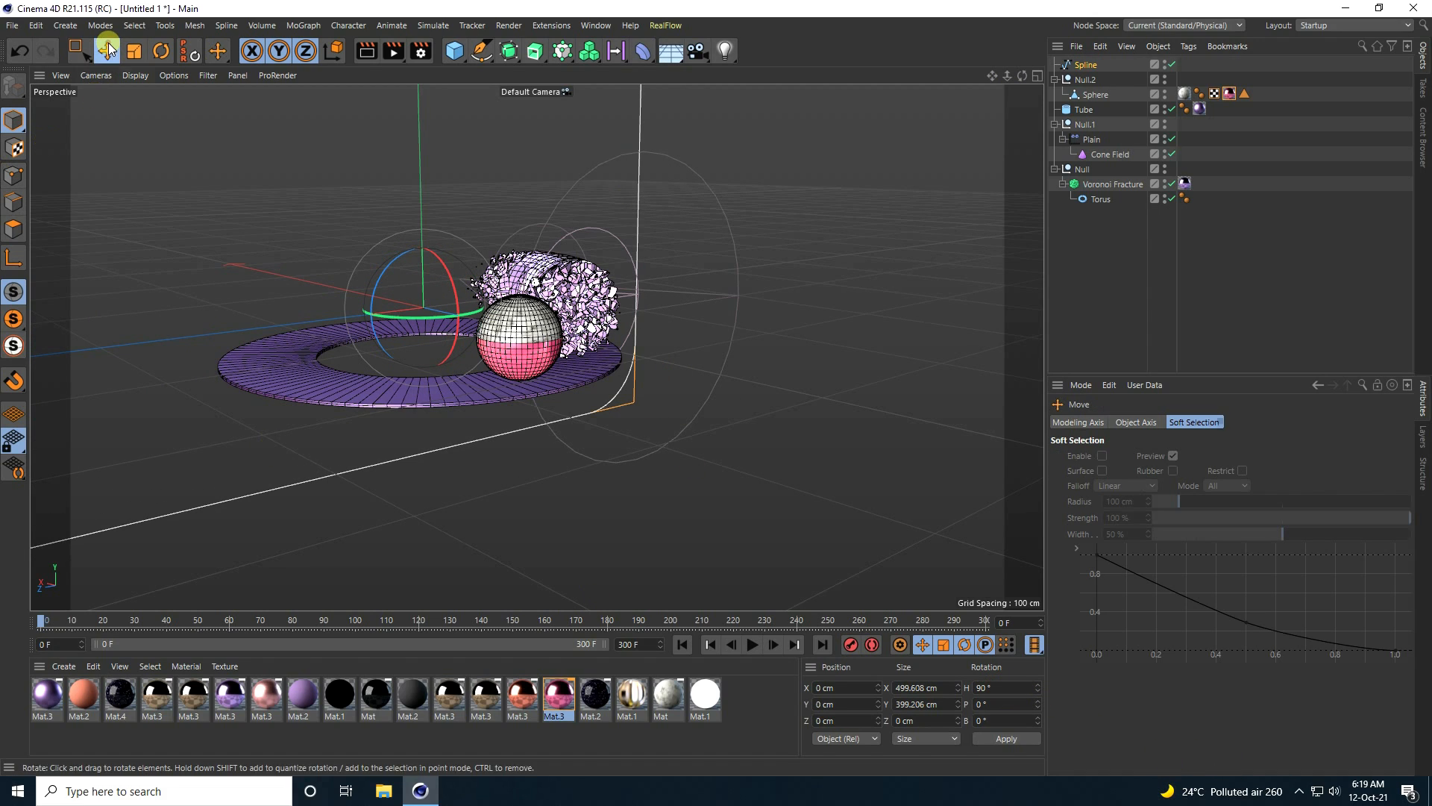
Step: Add a Rectangle spline with a width of 5 cm and a height of 1000 cm
{"action": "left_click", "coordinate": [480, 53]}
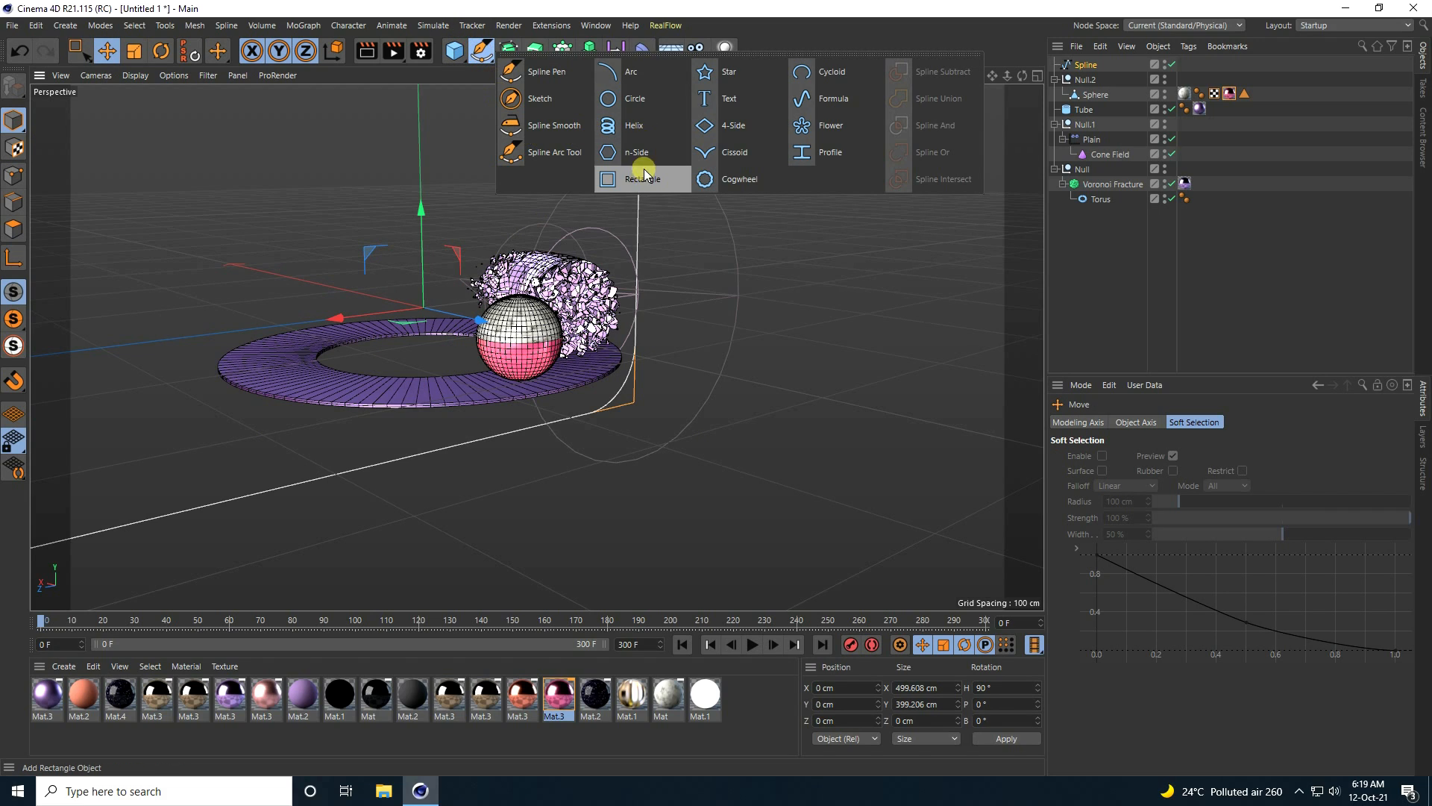
{"action": "left_click", "coordinate": [623, 183]}
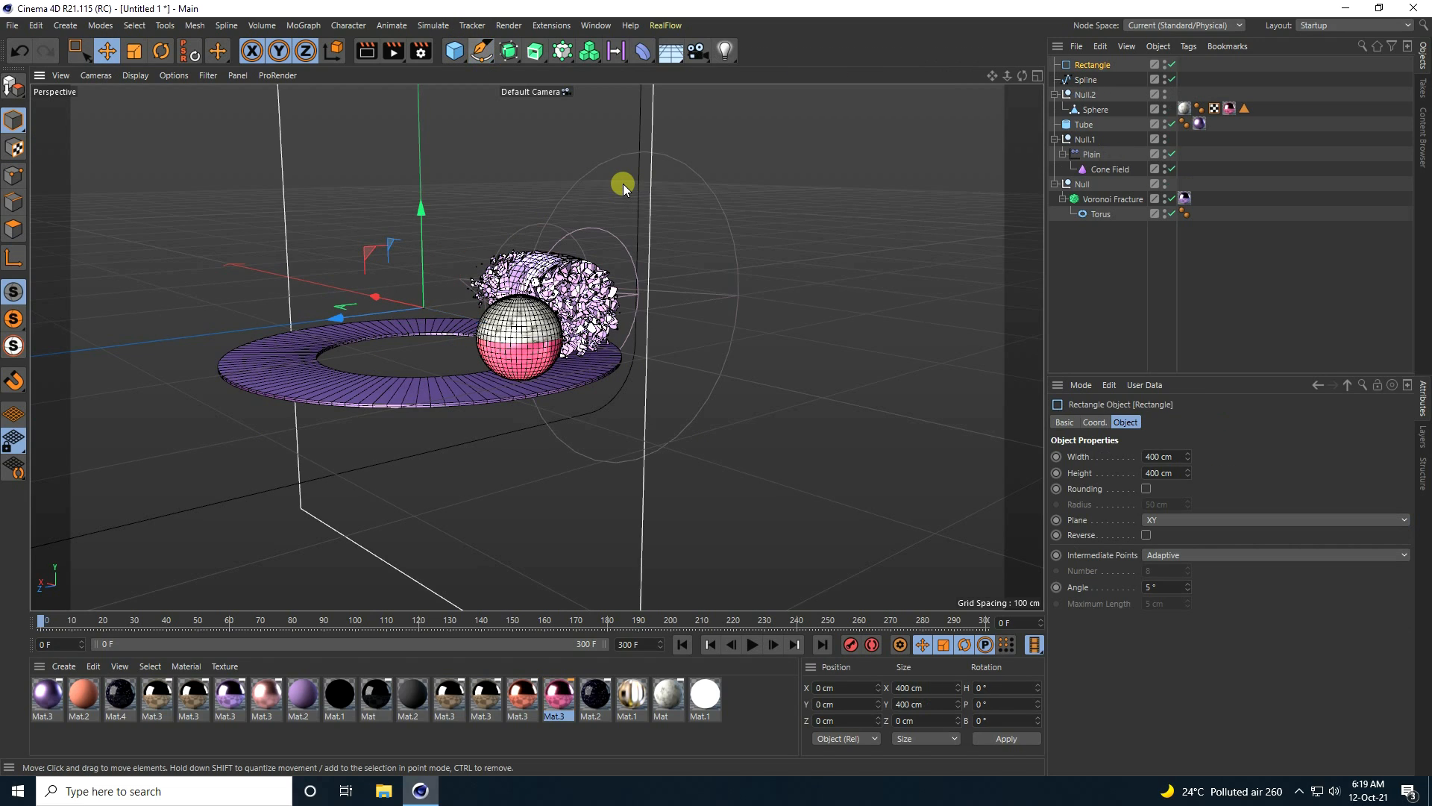
{"action": "left_click", "coordinate": [1168, 457]}
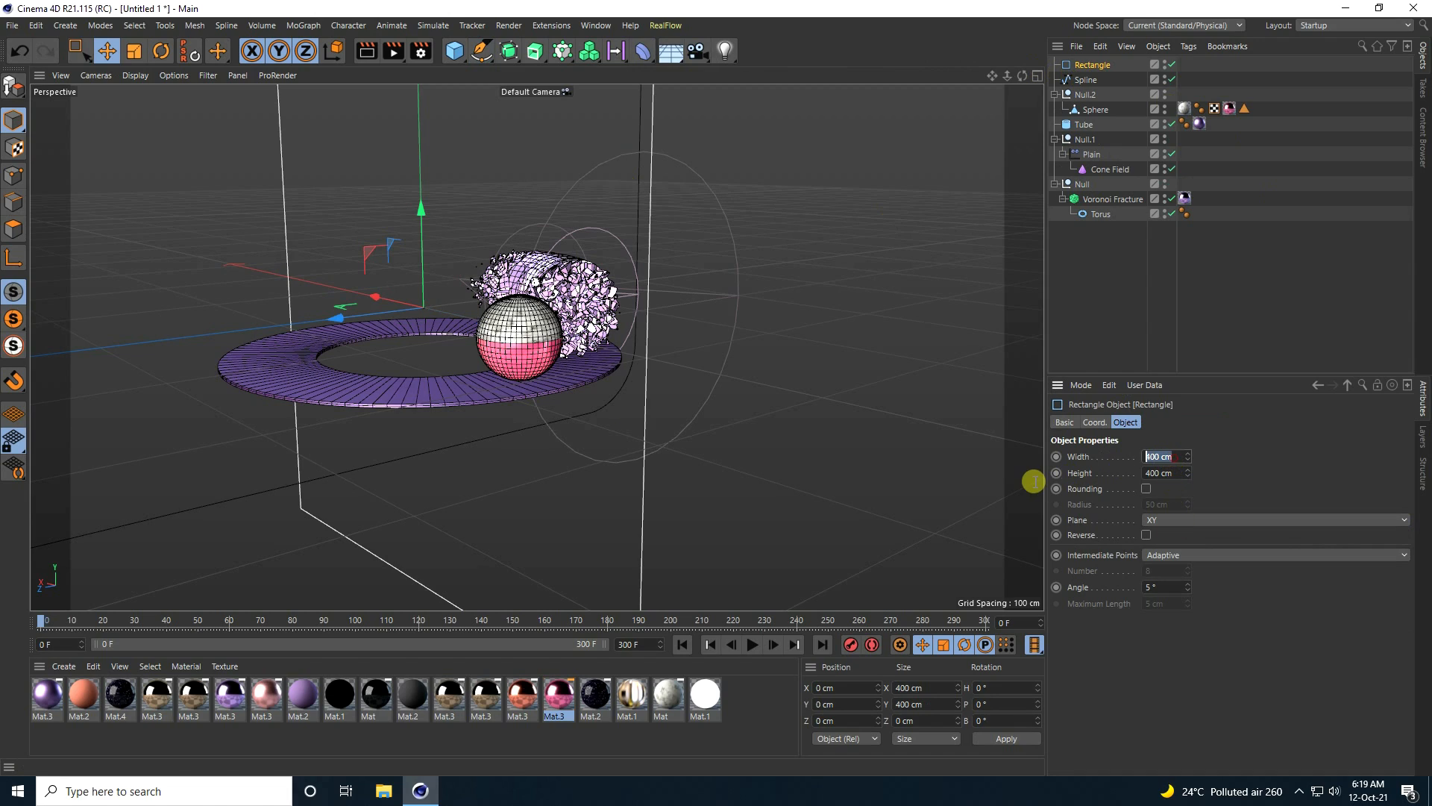
{"action": "type", "text": "5"}
{"action": "key", "text": "Tab"}
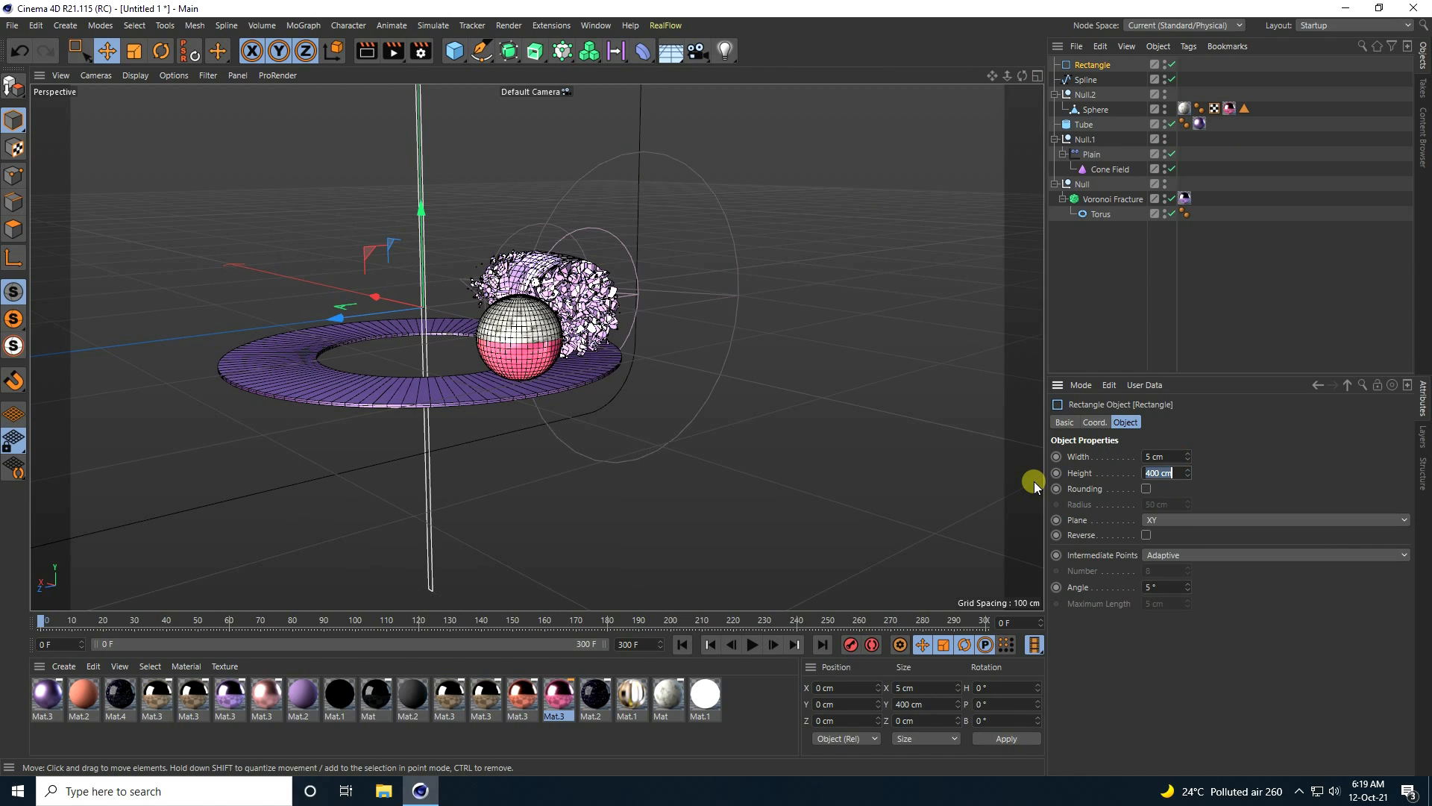
{"action": "type", "text": "1000"}
{"action": "key", "text": "Return"}
Step: Add a Sweep generator and place the Rectangle and the Spline inside it, with the Rectangle as the first child
{"action": "left_click_drag", "start_coordinate": [531, 61], "coordinate": [591, 142]}
{"action": "left_click", "coordinate": [1086, 95]}
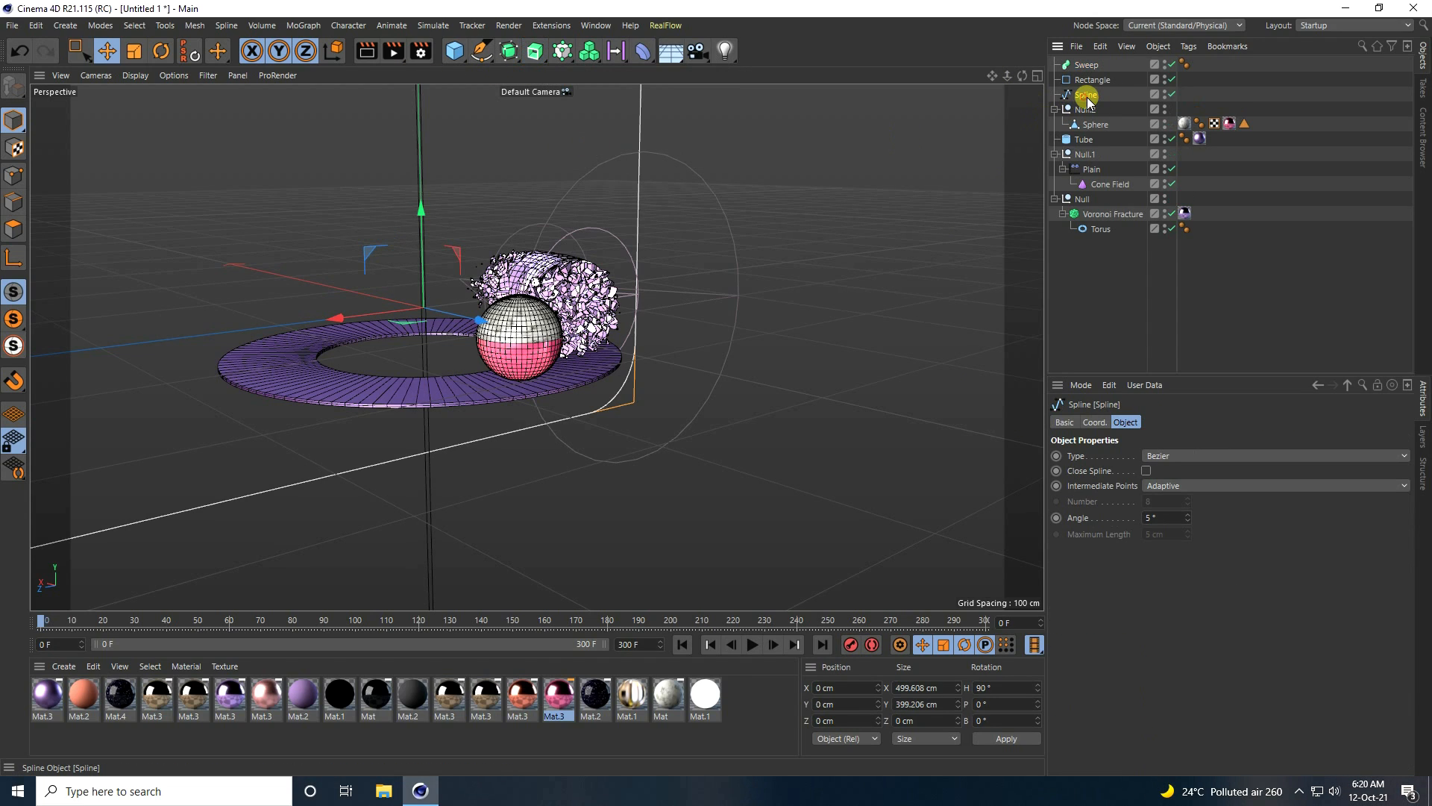
{"action": "left_click", "coordinate": [1089, 81], "text": "ctrl"}
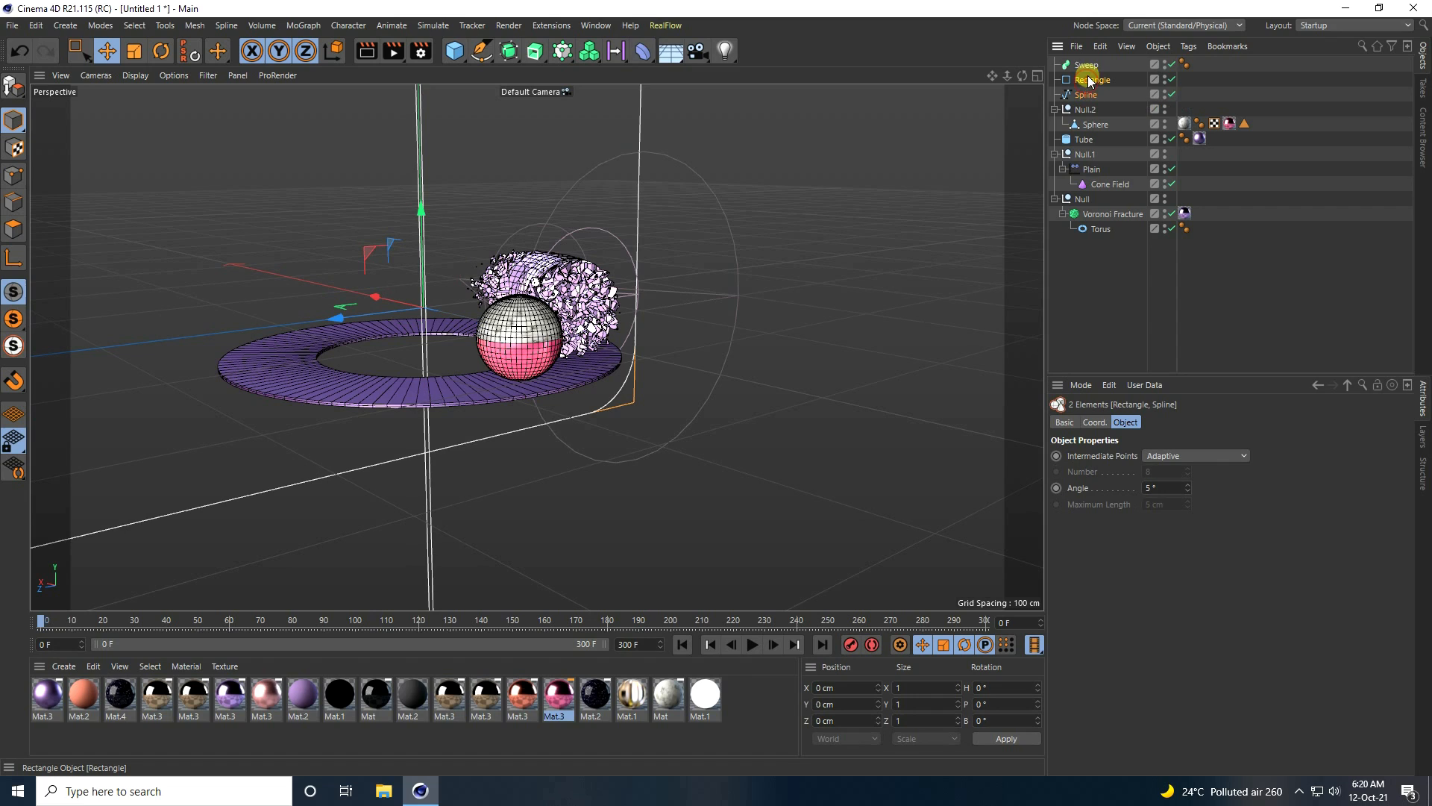
{"action": "left_click_drag", "start_coordinate": [1087, 66], "coordinate": [1087, 66]}
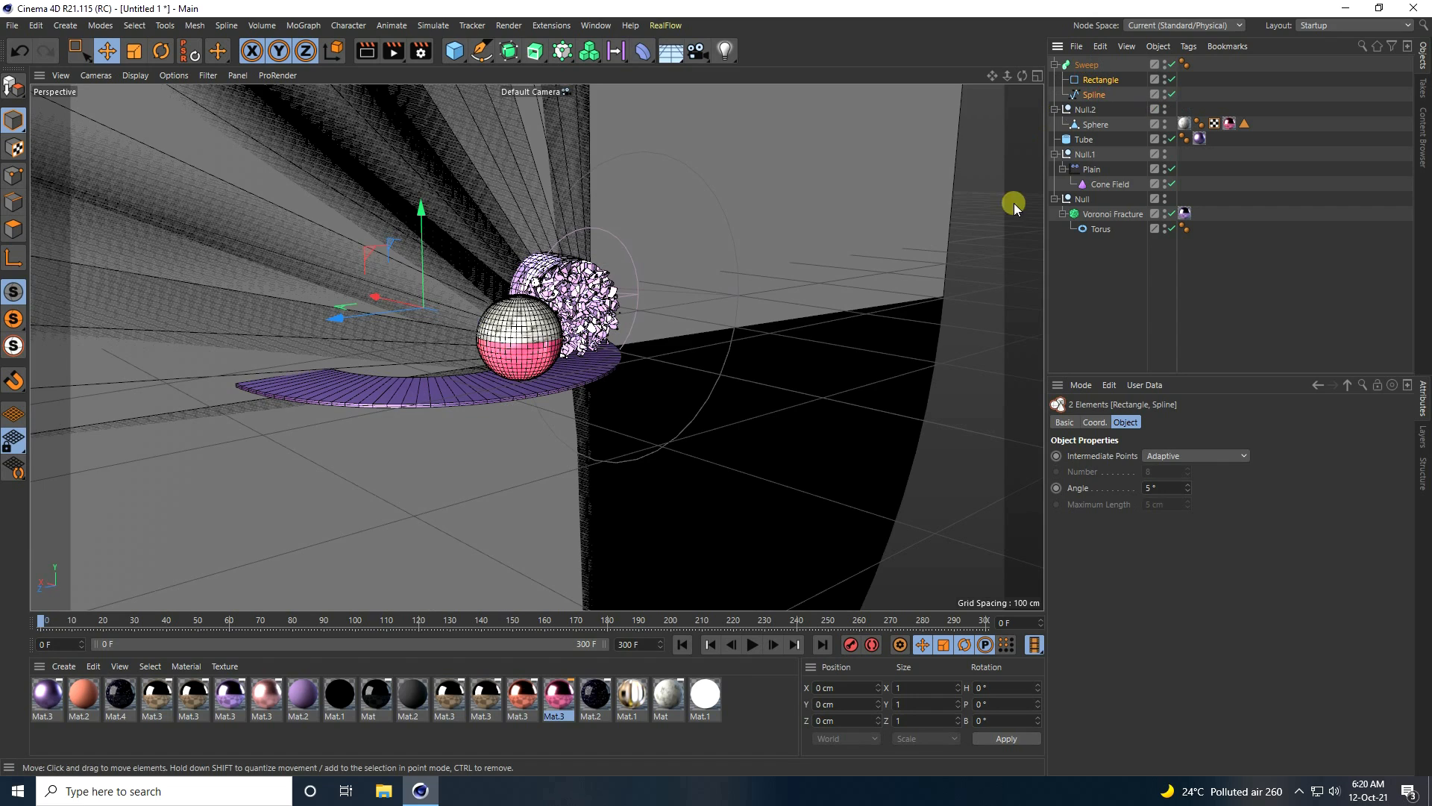
Step: Set the sweep's Rectangle profile to a width of 1000 cm and a height of 5 cm
{"action": "left_click", "coordinate": [1100, 80]}
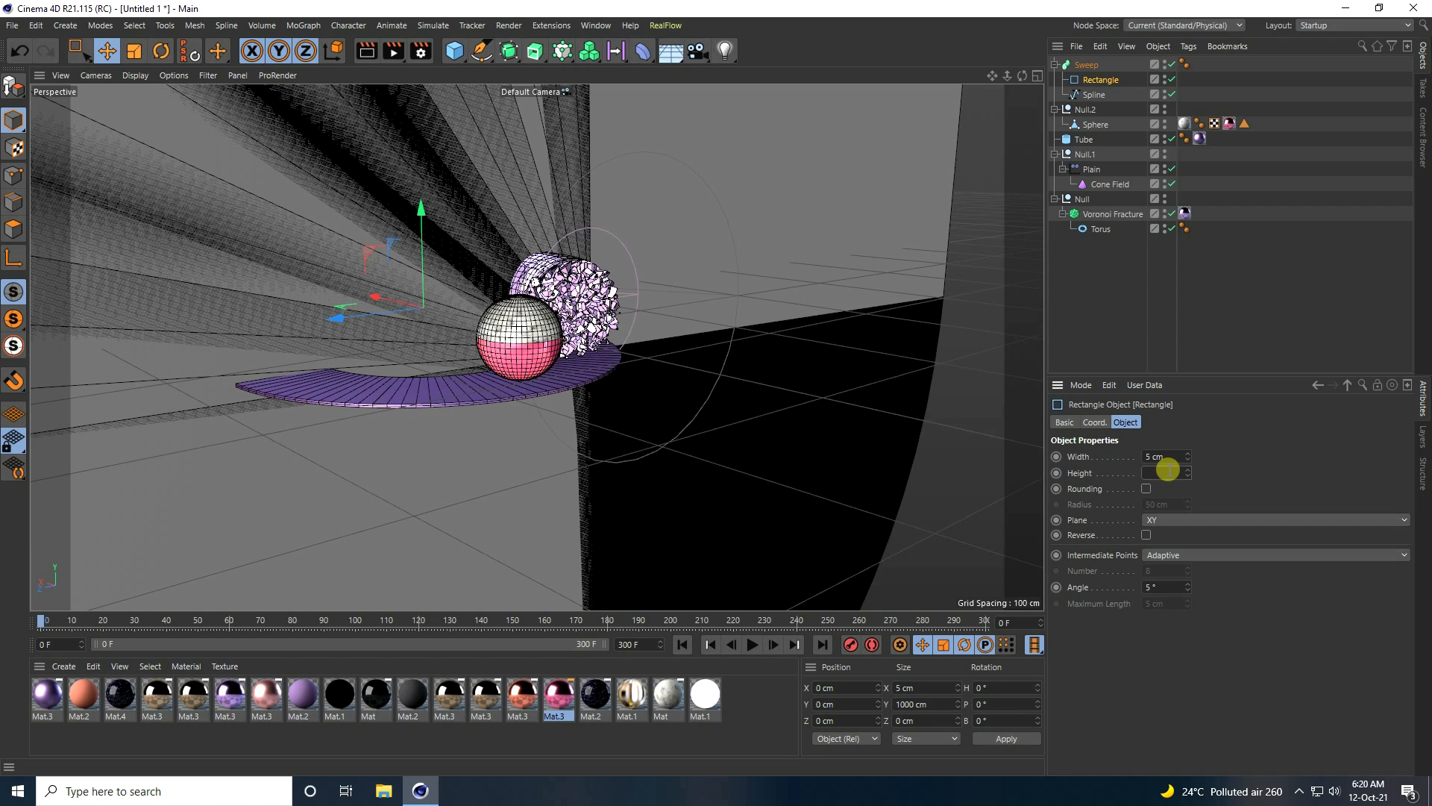
{"action": "key", "text": "shift+Tab"}
{"action": "type", "text": "1"}
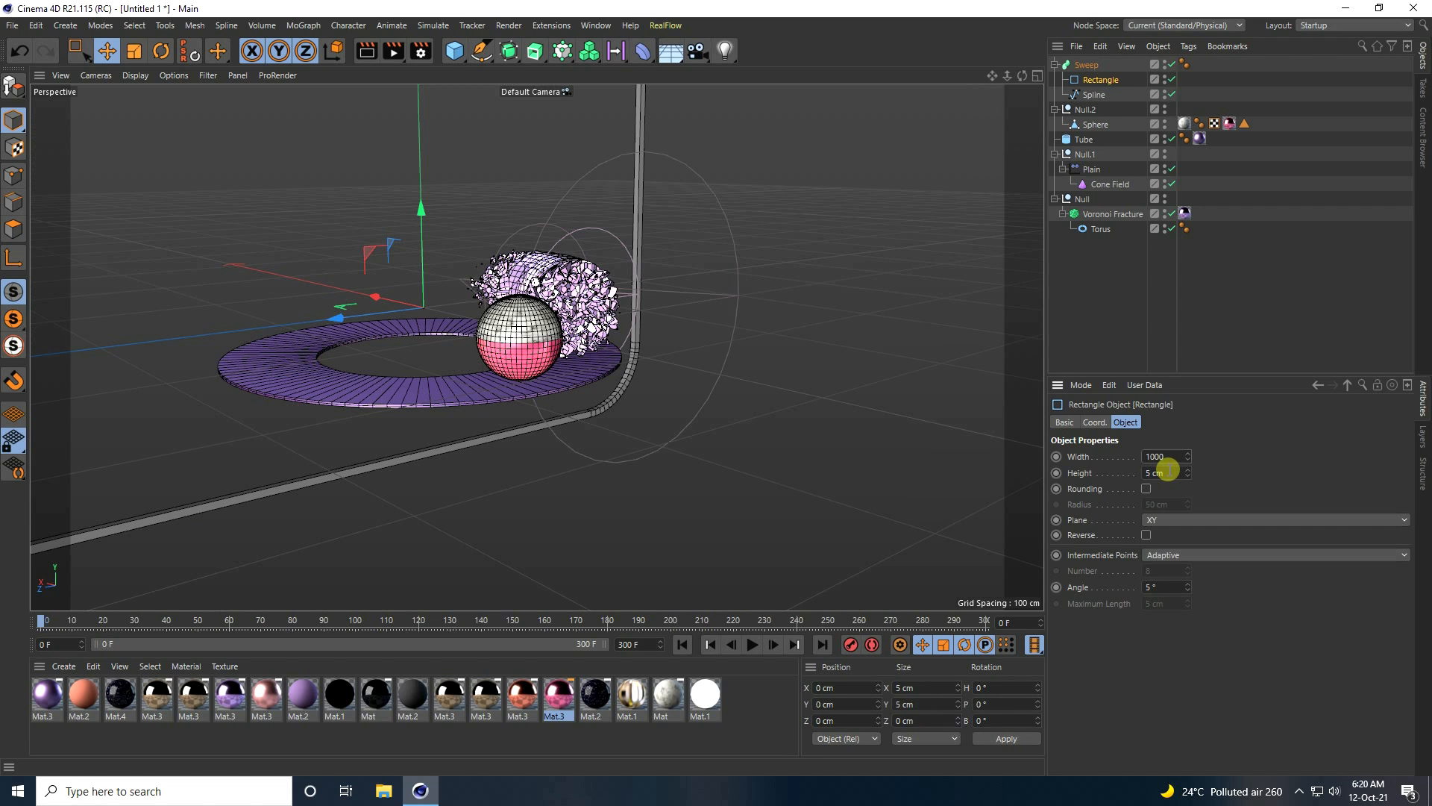
Step: Apply the purple Mat.2 material to the Sweep backdrop
{"action": "scroll", "coordinate": [607, 370], "scroll_direction": "down", "scroll_amount": 1}
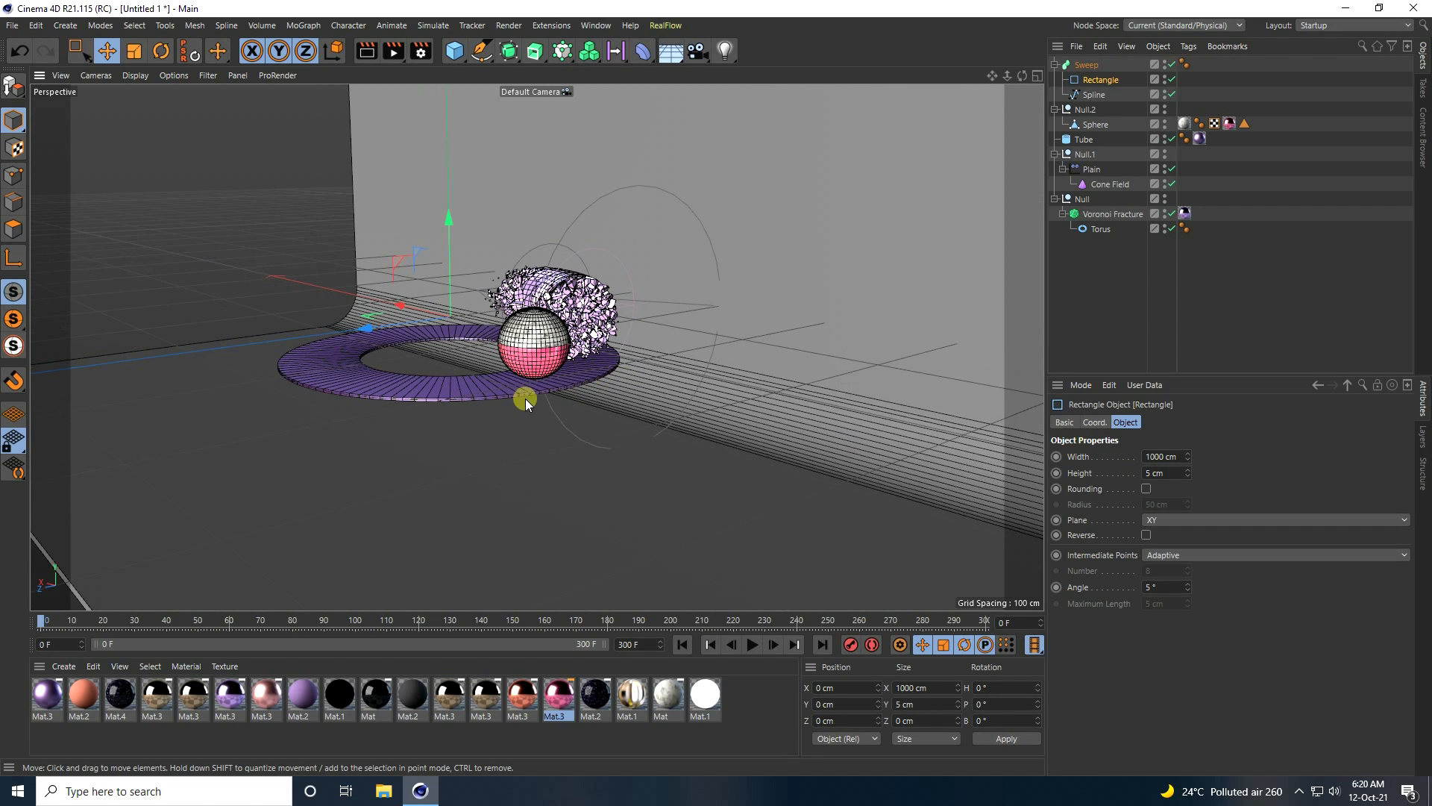
{"action": "scroll", "coordinate": [525, 399], "scroll_direction": "down", "scroll_amount": 1}
{"action": "scroll", "coordinate": [499, 408], "scroll_direction": "up", "scroll_amount": 5}
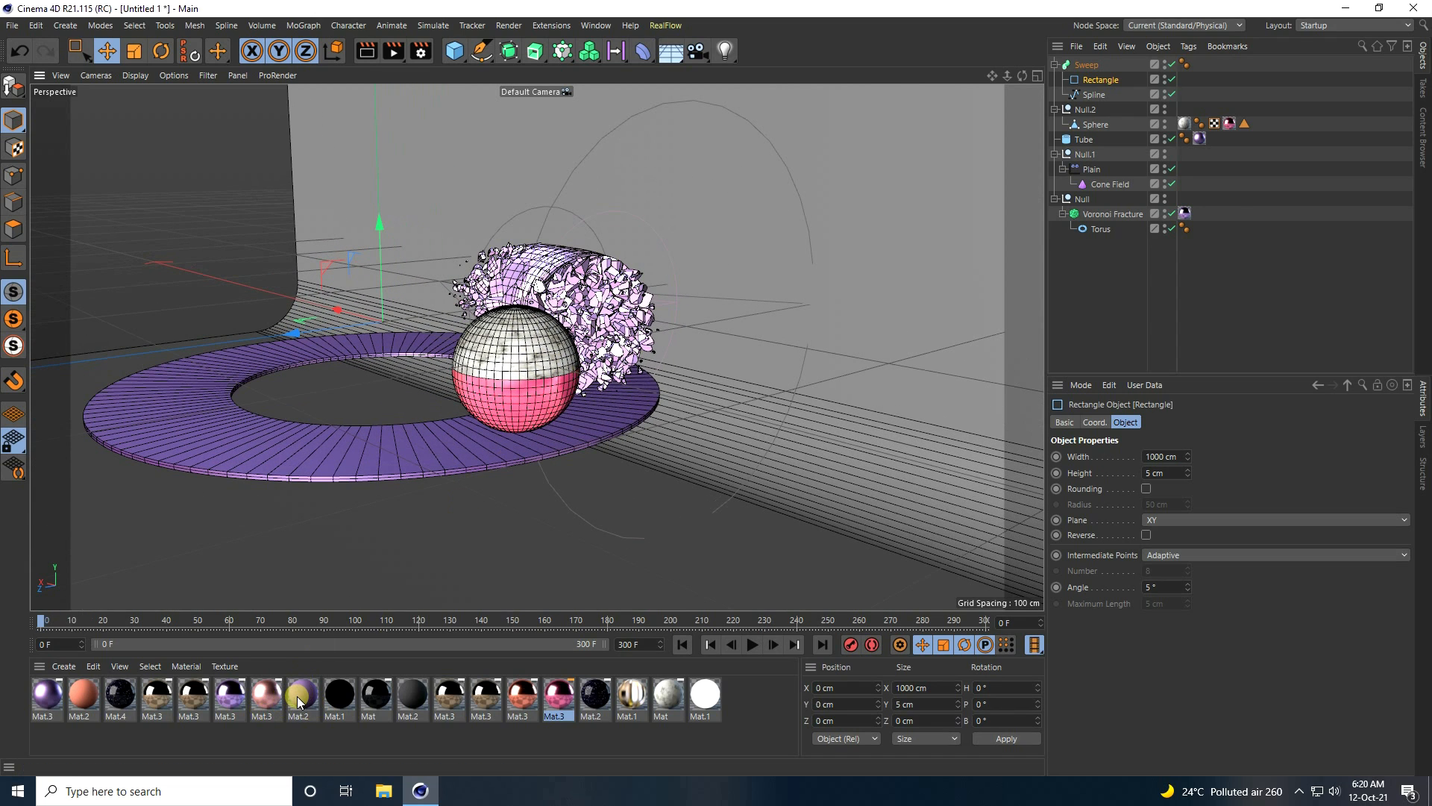
{"action": "left_click_drag", "start_coordinate": [299, 701], "coordinate": [701, 539]}
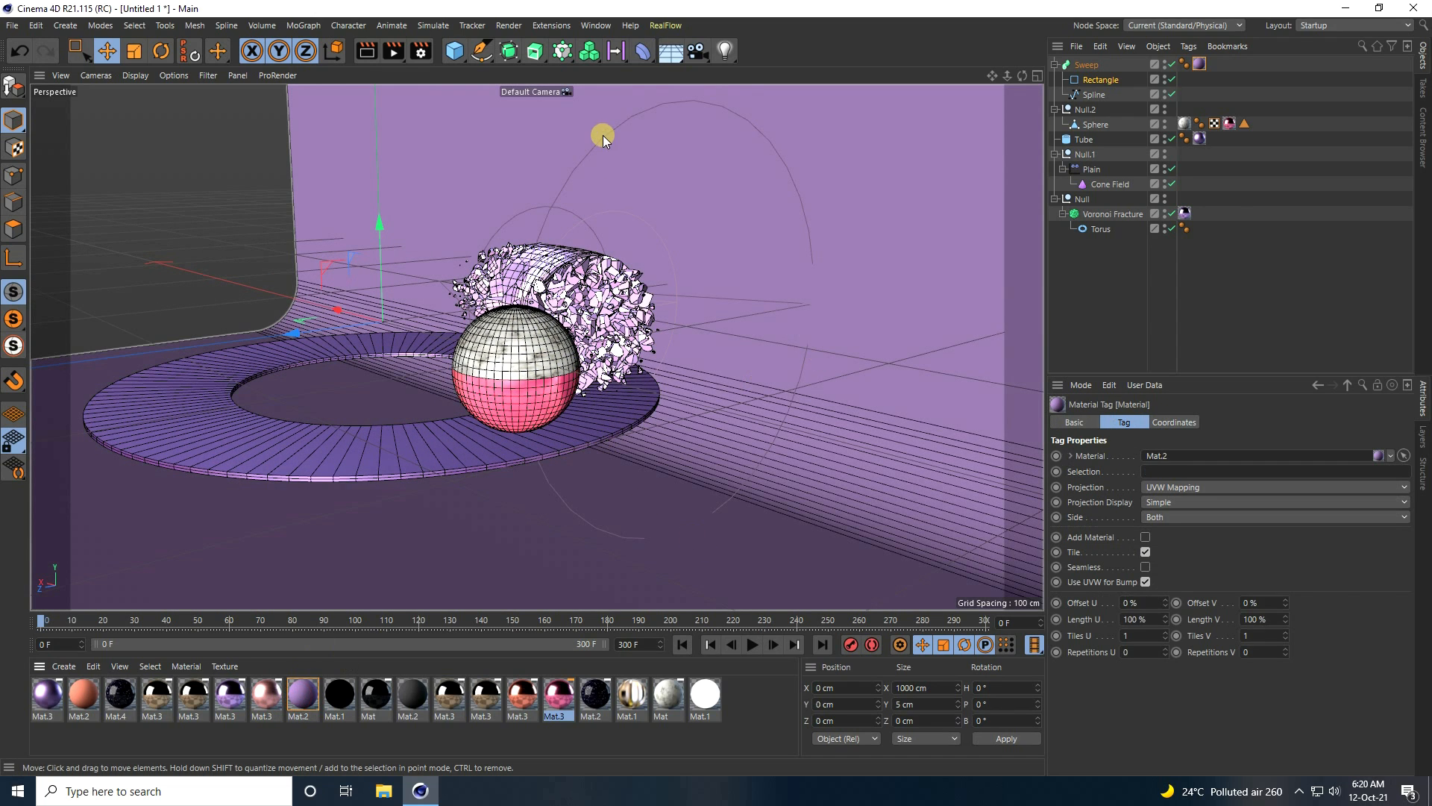
Step: Add a Sky object and apply the HDR image material Mat.1 to it
{"action": "left_click", "coordinate": [670, 50]}
{"action": "left_click", "coordinate": [712, 93]}
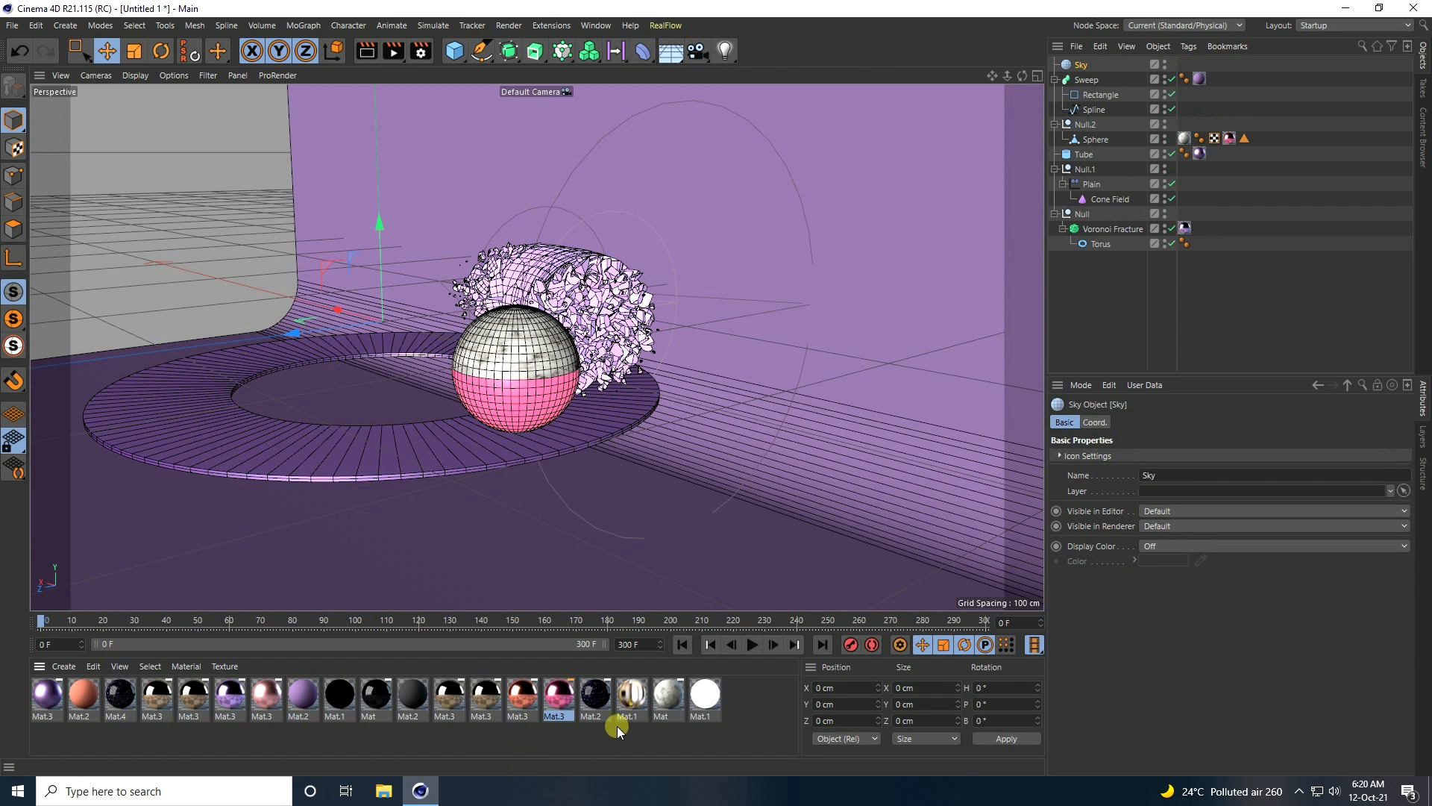
{"action": "left_click_drag", "start_coordinate": [643, 693], "coordinate": [1027, 118]}
{"action": "left_click_drag", "start_coordinate": [1086, 67], "coordinate": [1084, 66]}
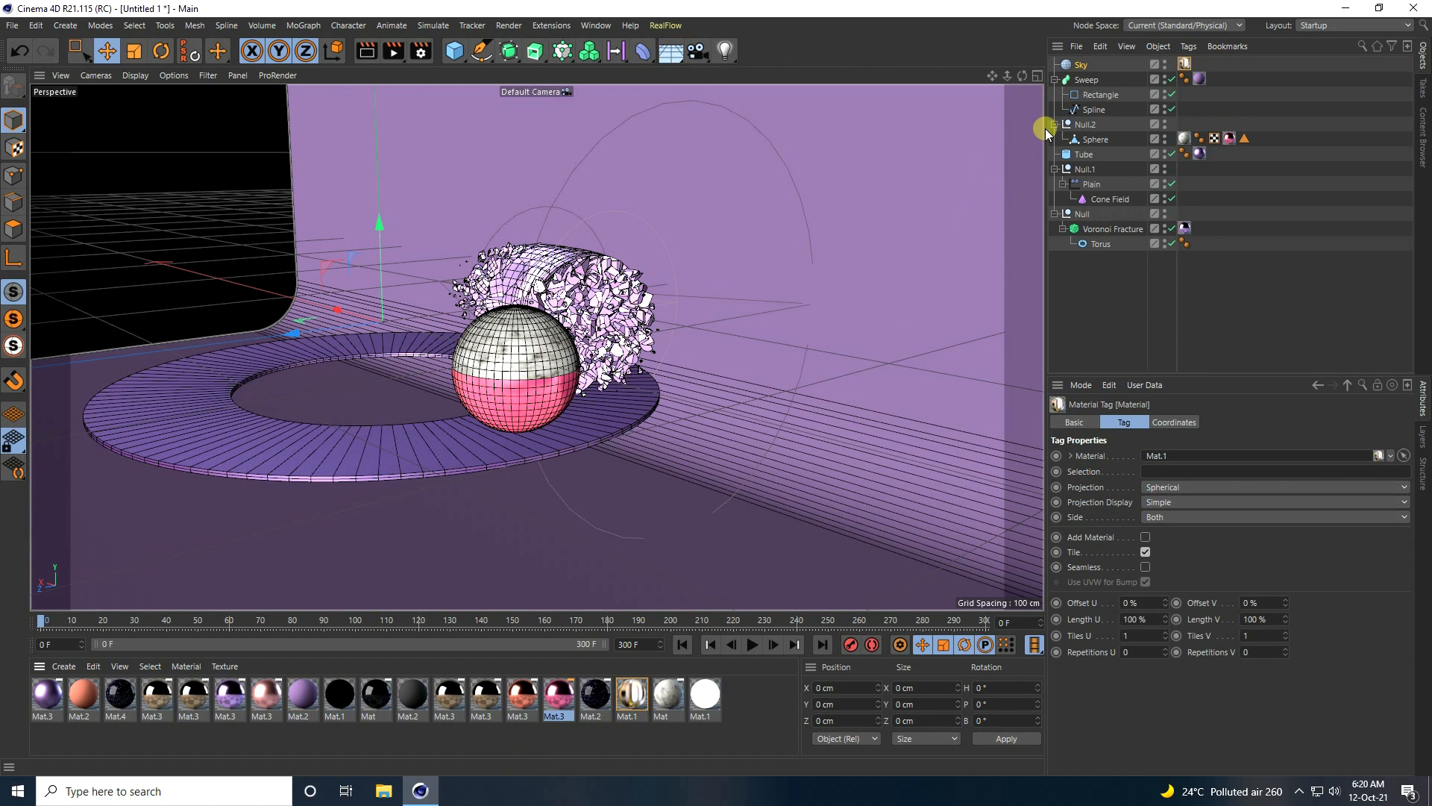
Step: Relink the luminance texture of the sky material Mat.1 to hotel_room_8k from the loop 5 folder on the Desktop
{"action": "double_click", "coordinate": [629, 698]}
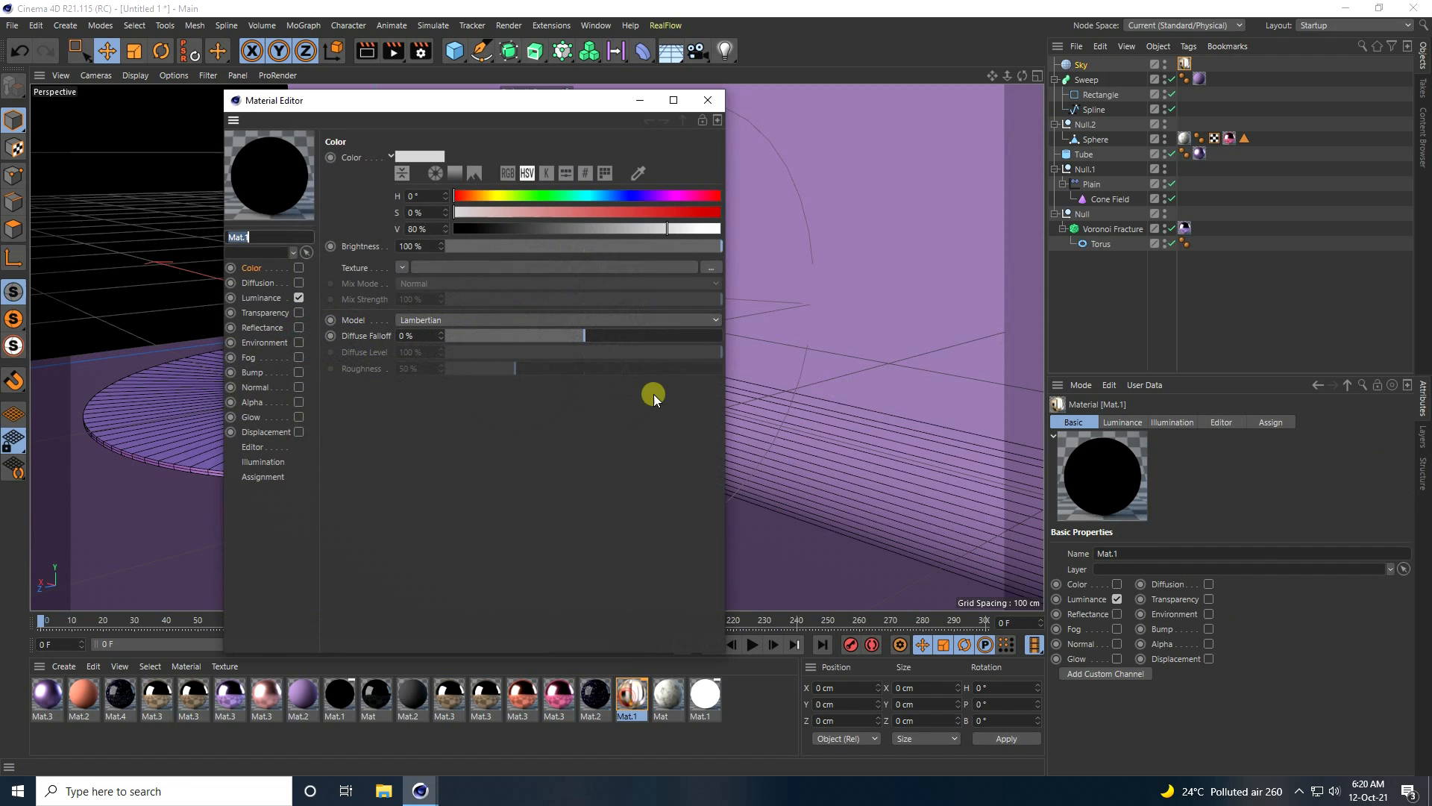
{"action": "left_click", "coordinate": [262, 301]}
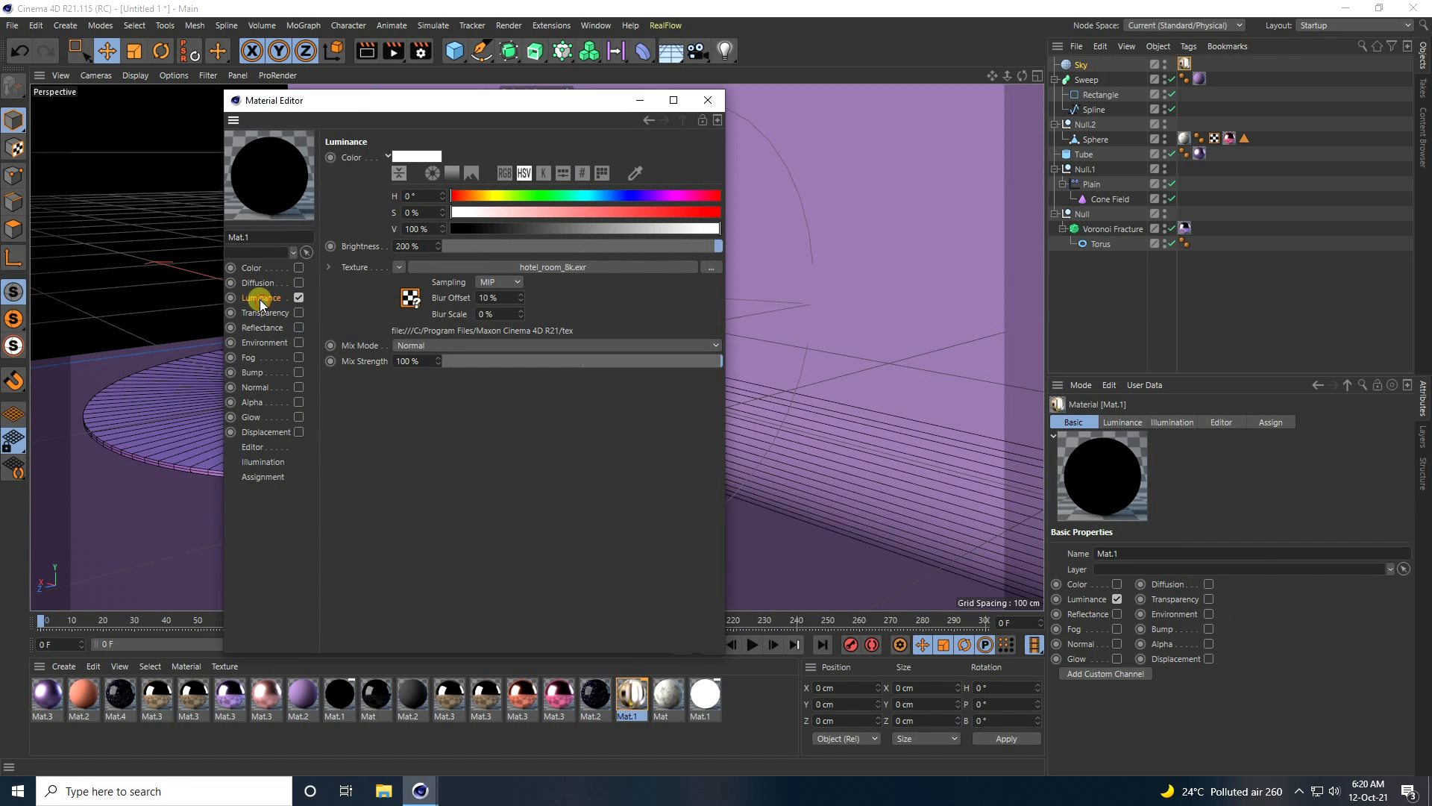
{"action": "left_click", "coordinate": [707, 269]}
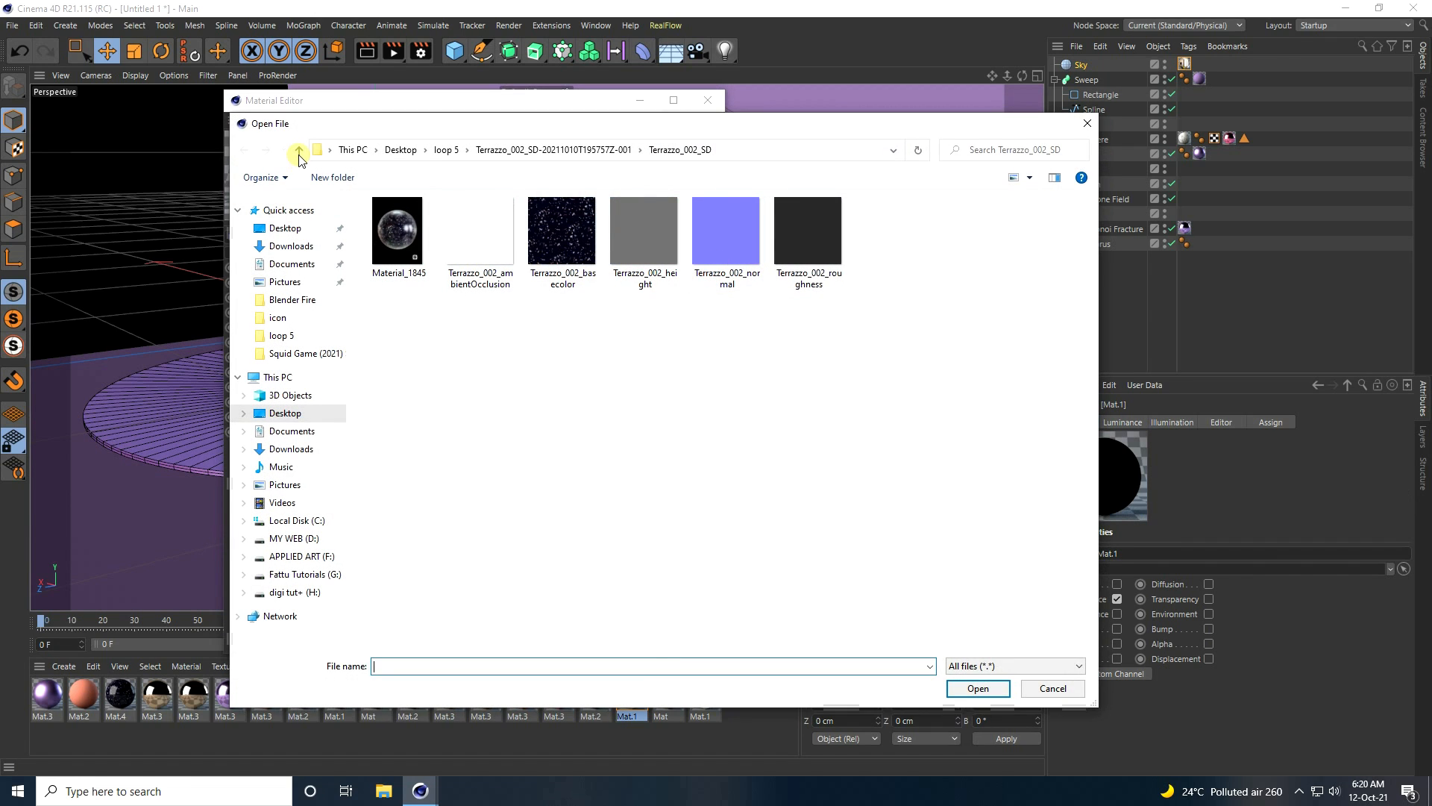
{"action": "left_click", "coordinate": [299, 151]}
{"action": "left_click", "coordinate": [298, 150]}
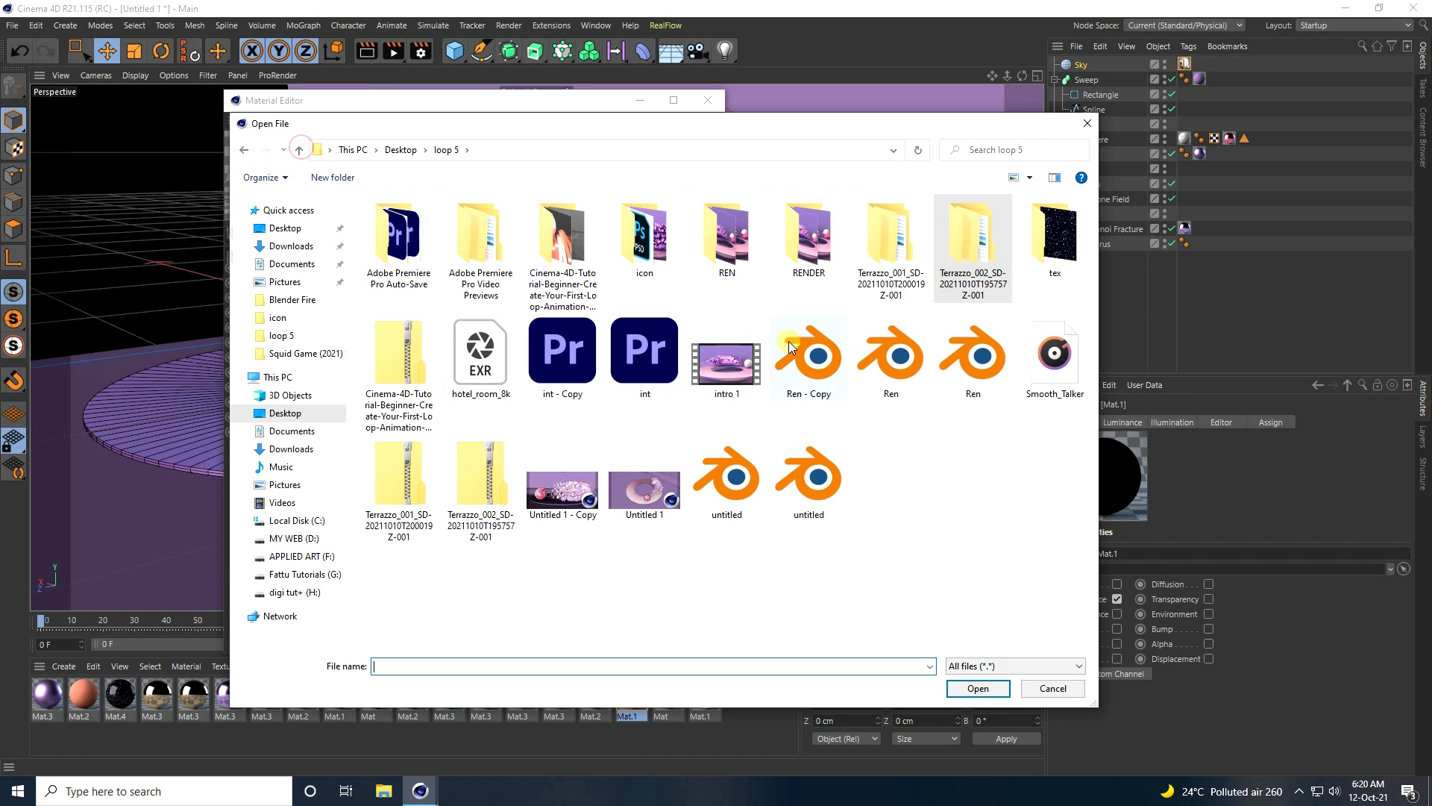
{"action": "left_click", "coordinate": [464, 363]}
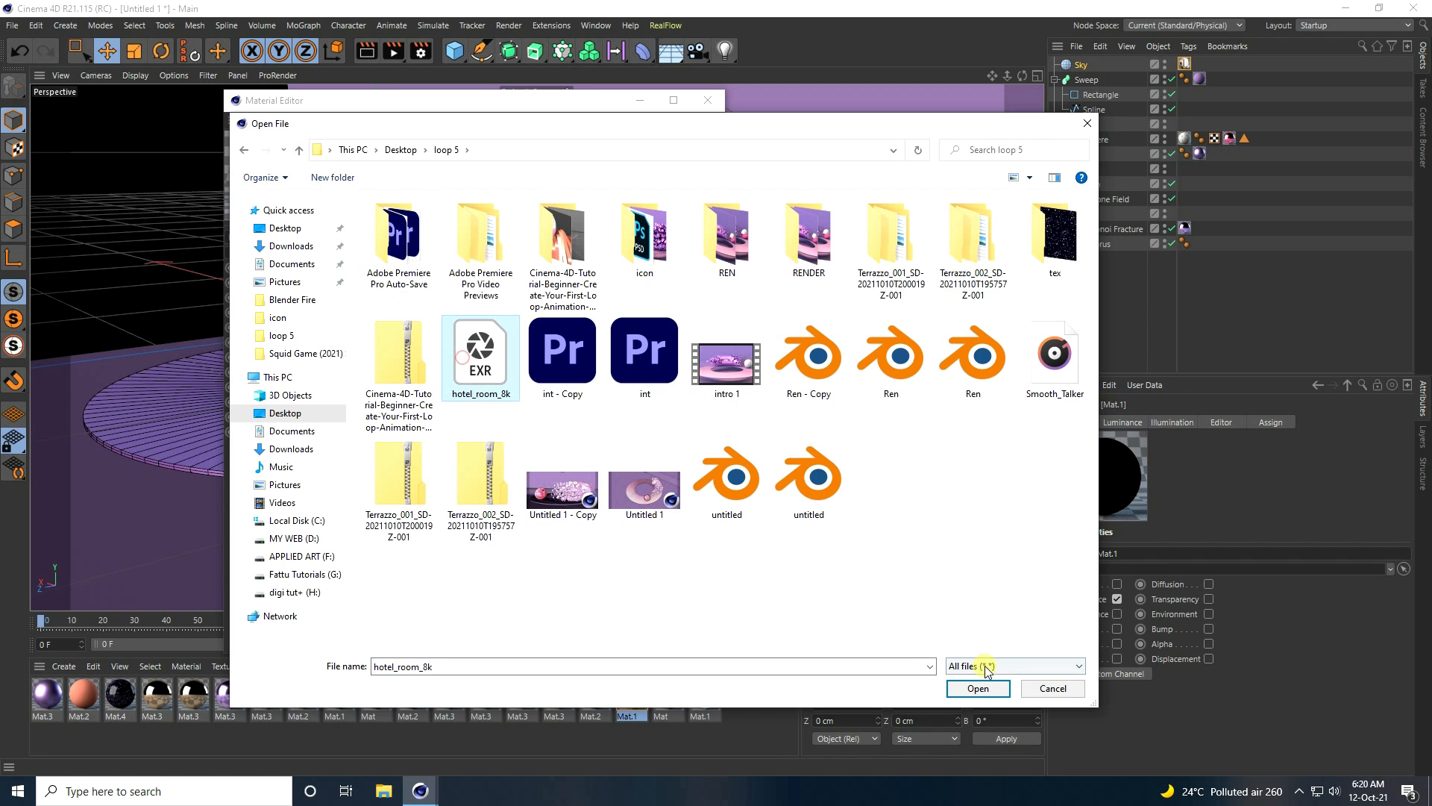
{"action": "left_click", "coordinate": [976, 688]}
{"action": "left_click", "coordinate": [768, 462]}
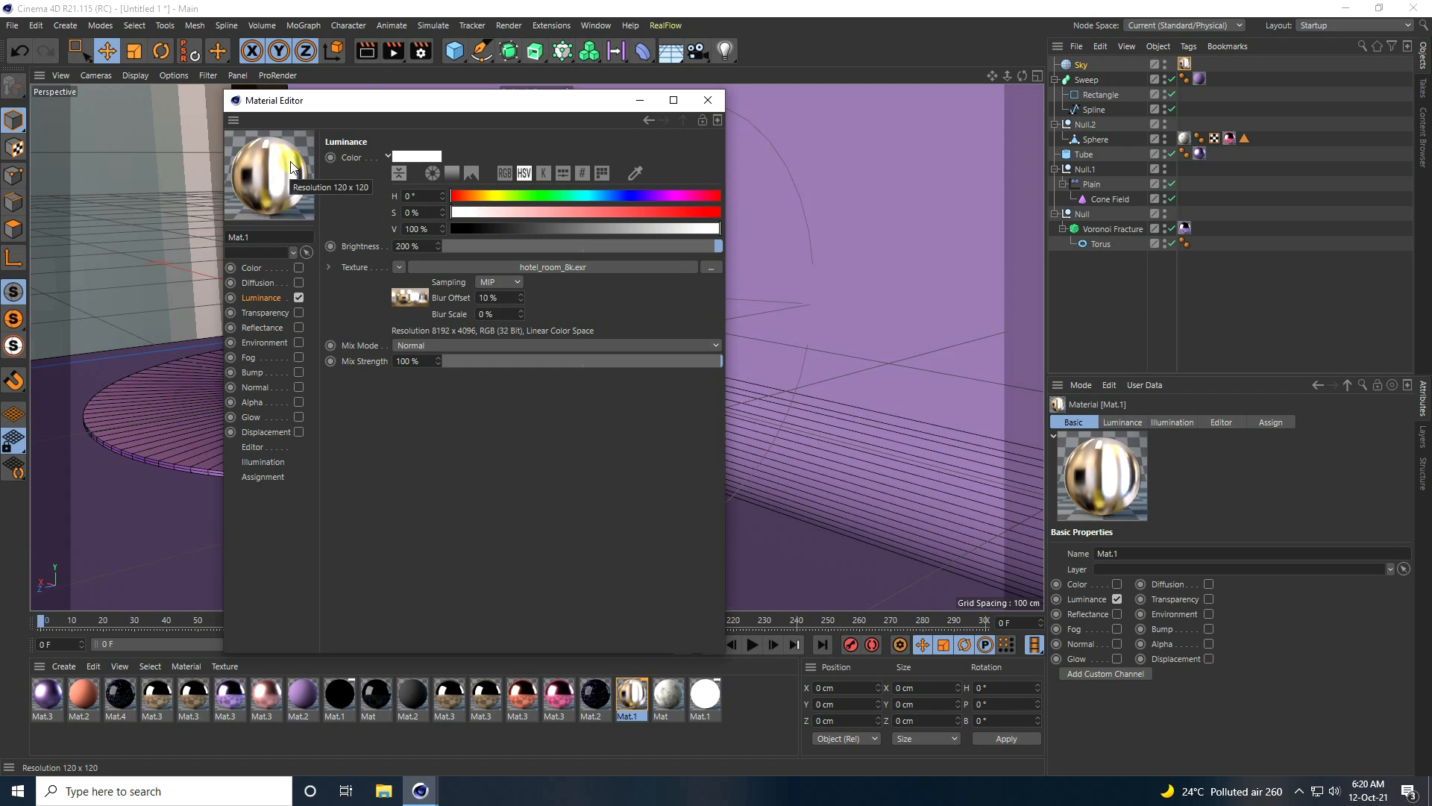
{"action": "left_click", "coordinate": [707, 101]}
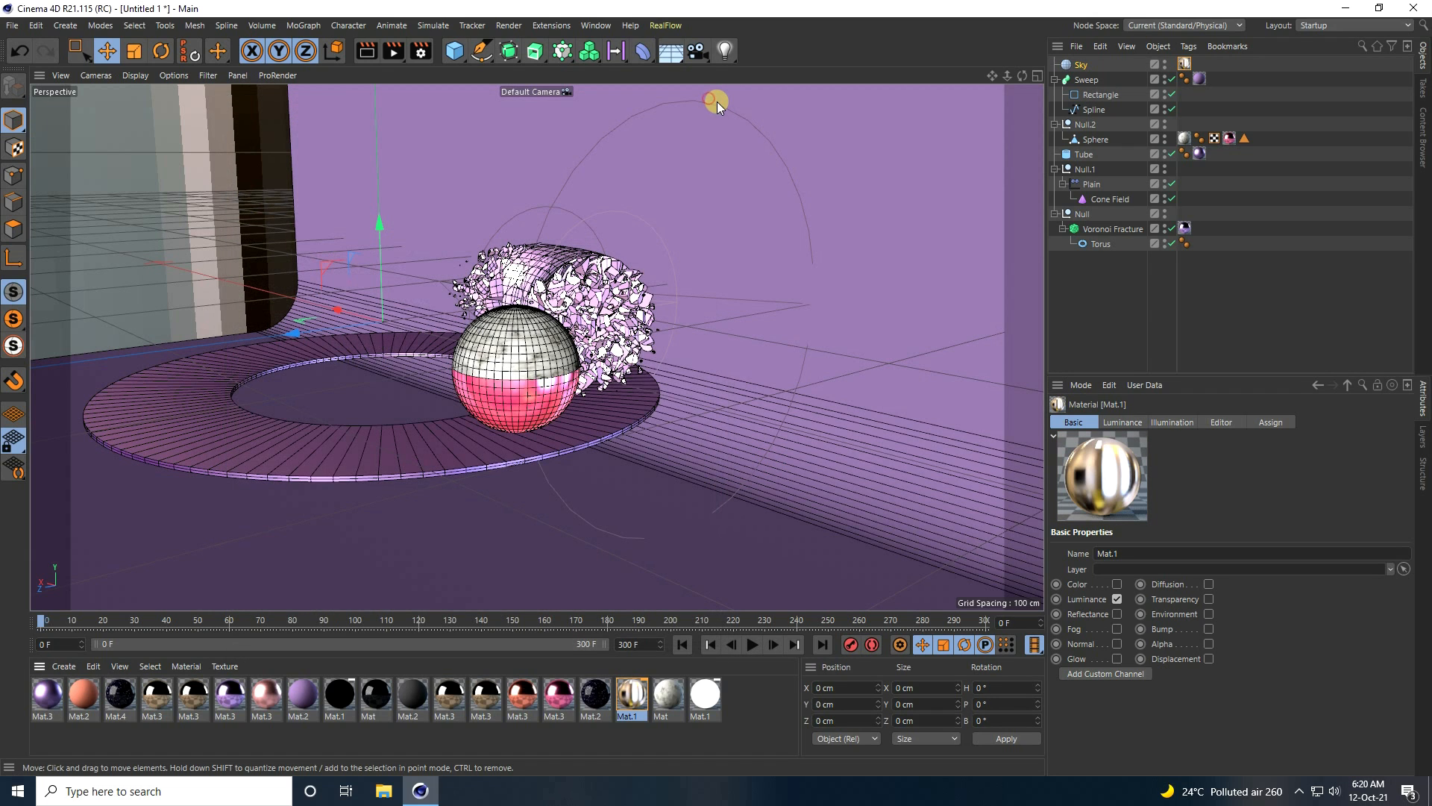
Step: Add a Compositing tag to the Sky and disable Seen by Camera
{"action": "right_click", "coordinate": [1084, 64]}
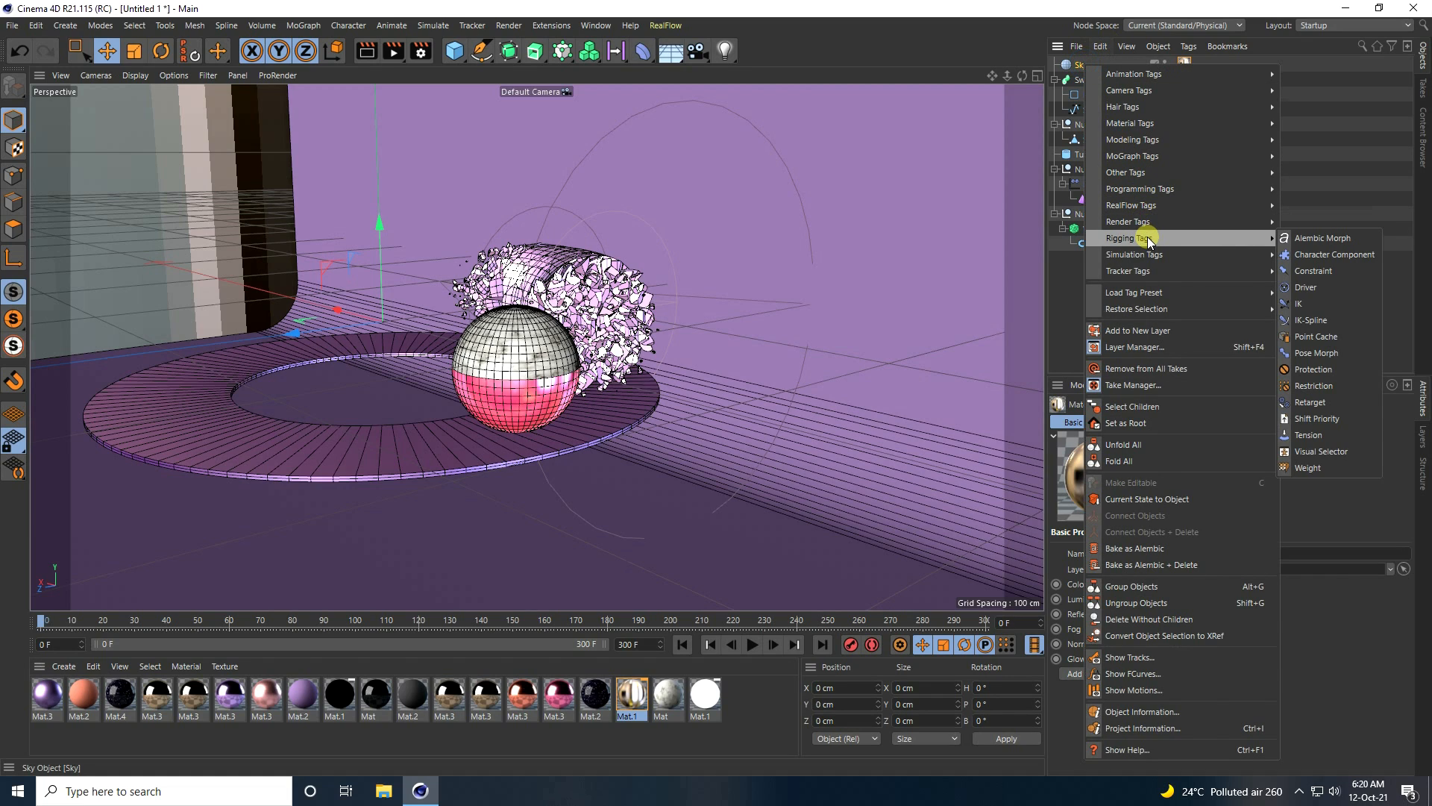
{"action": "mouse_move", "coordinate": [1147, 227]}
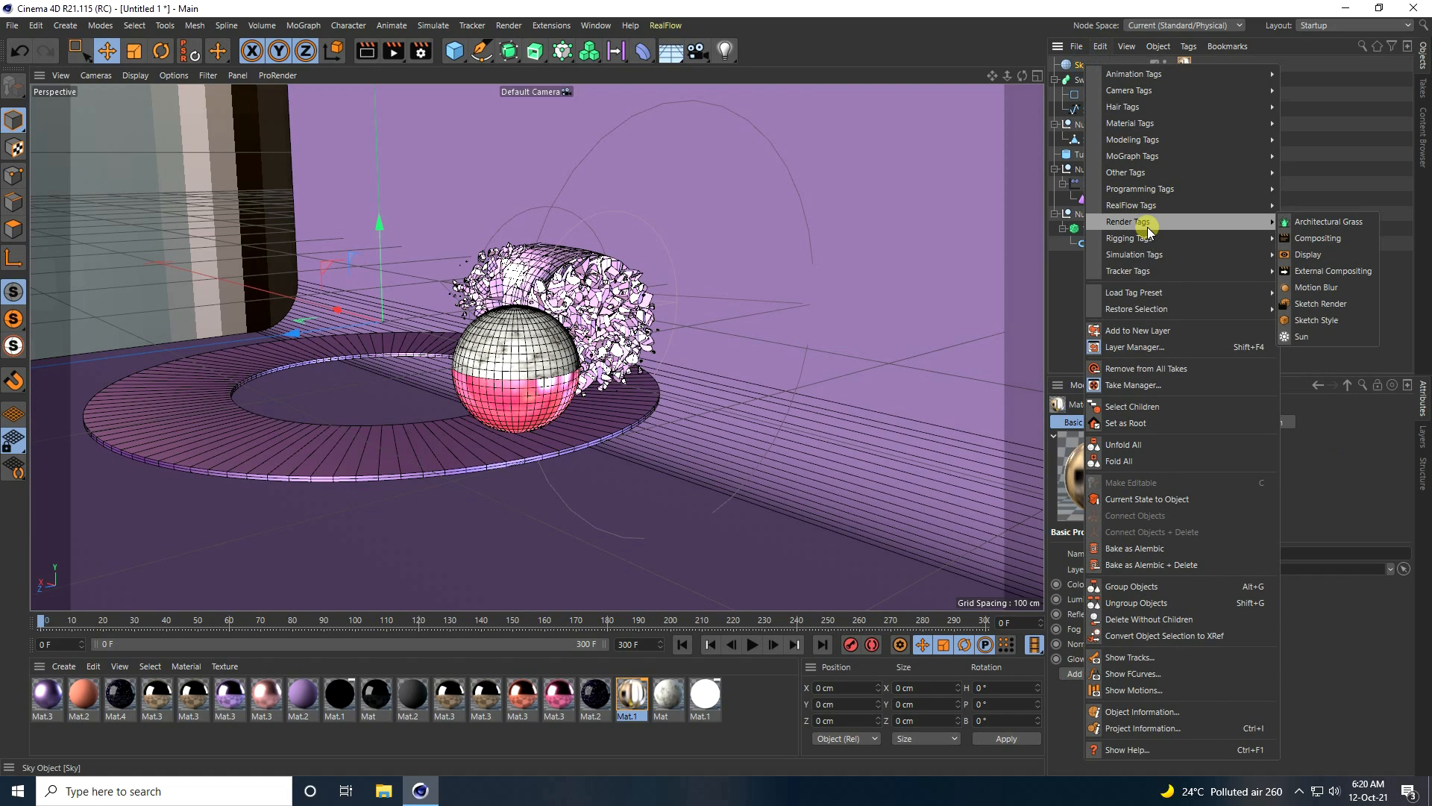
{"action": "left_click", "coordinate": [1310, 239]}
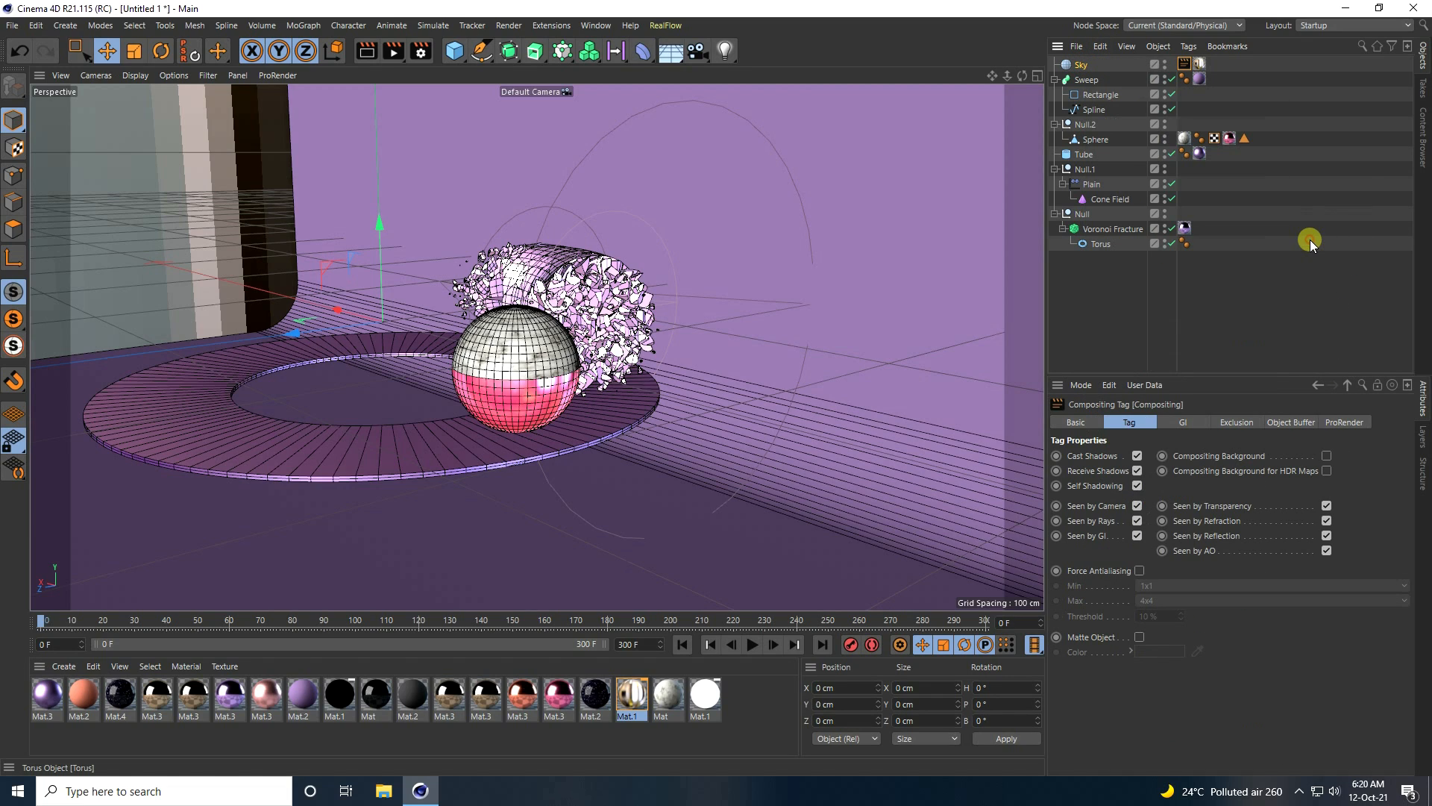
{"action": "left_click", "coordinate": [1136, 505]}
Step: Add a Camera that frames the ring, torus fragments and sphere, and preview the animation through it
{"action": "left_click_drag", "start_coordinate": [694, 56], "coordinate": [740, 71]}
{"action": "left_click_drag", "start_coordinate": [716, 388], "coordinate": [717, 387]}
{"action": "left_click", "coordinate": [1174, 65]}
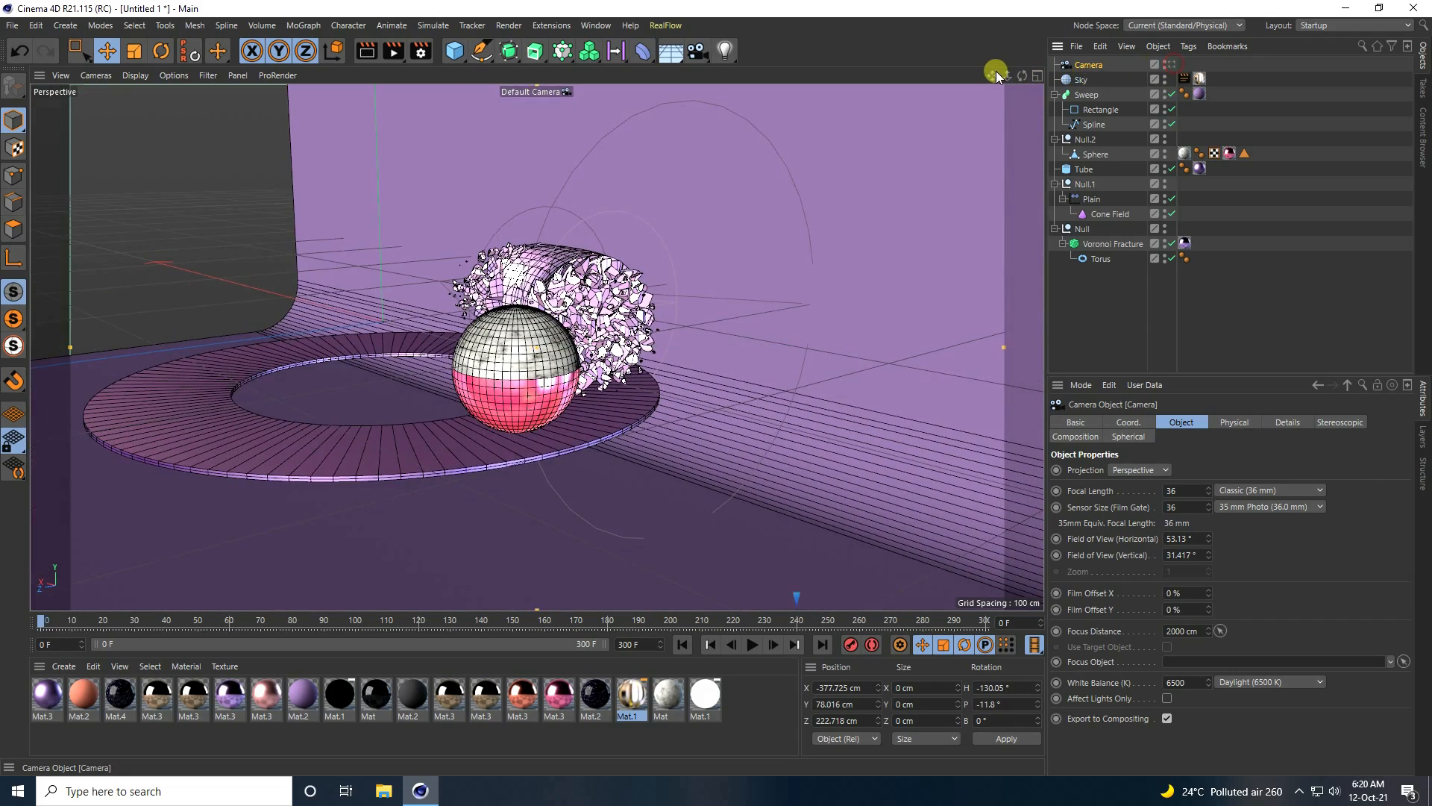
{"action": "left_click_drag", "start_coordinate": [992, 75], "coordinate": [717, 388]}
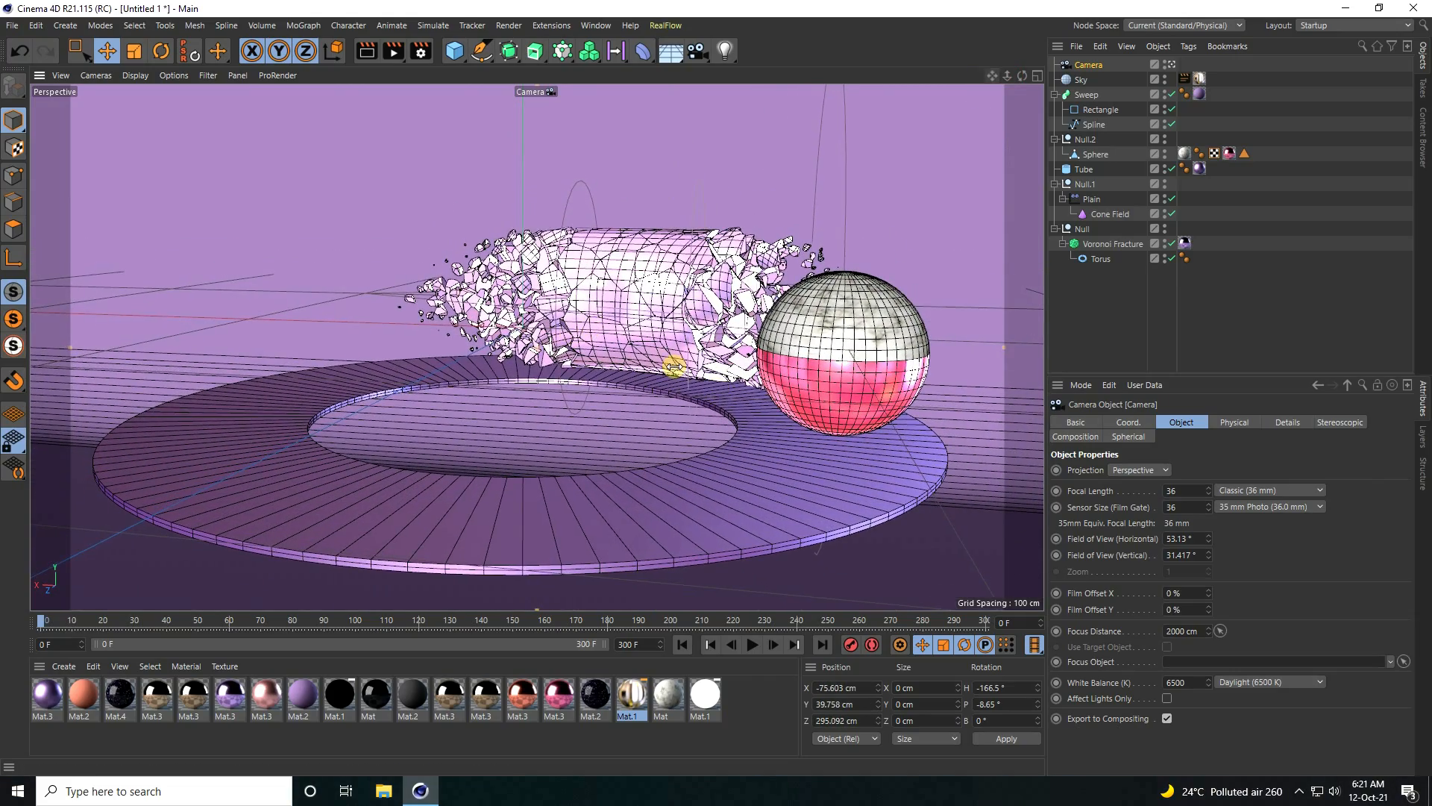
{"action": "left_click", "coordinate": [752, 645]}
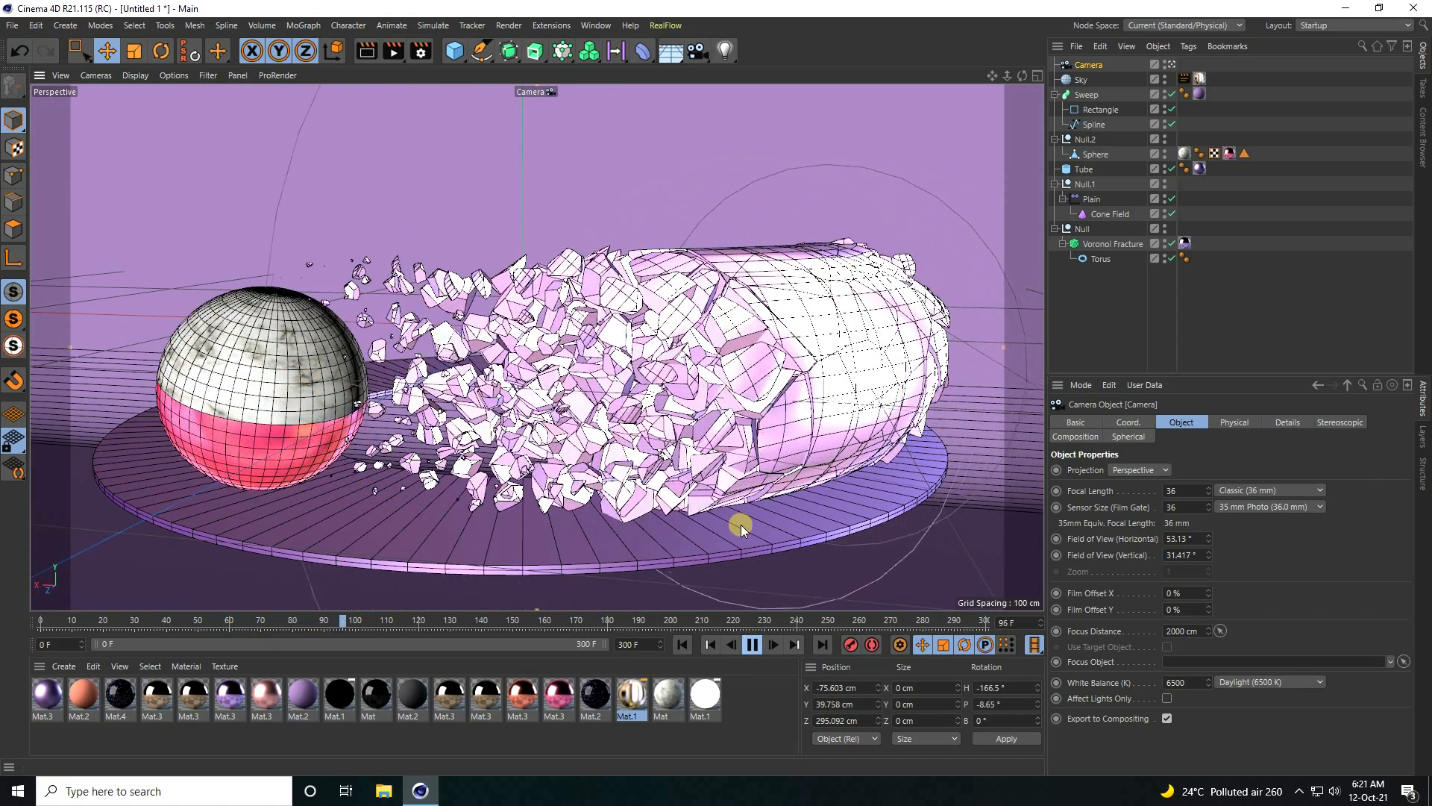
{"action": "key", "text": "F8"}
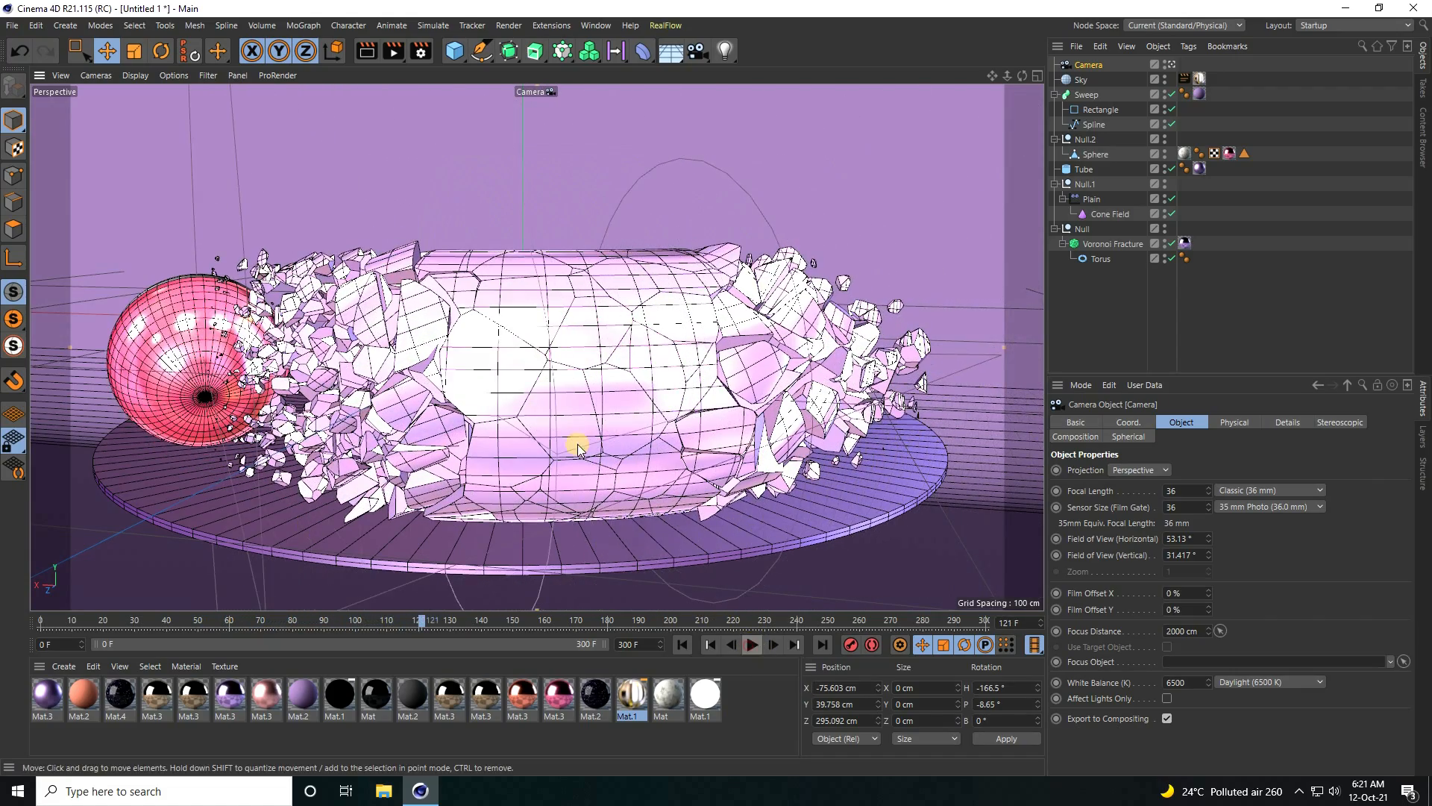
Step: Switch the renderer to Physical and set its sampling quality to Medium
{"action": "left_click", "coordinate": [420, 52]}
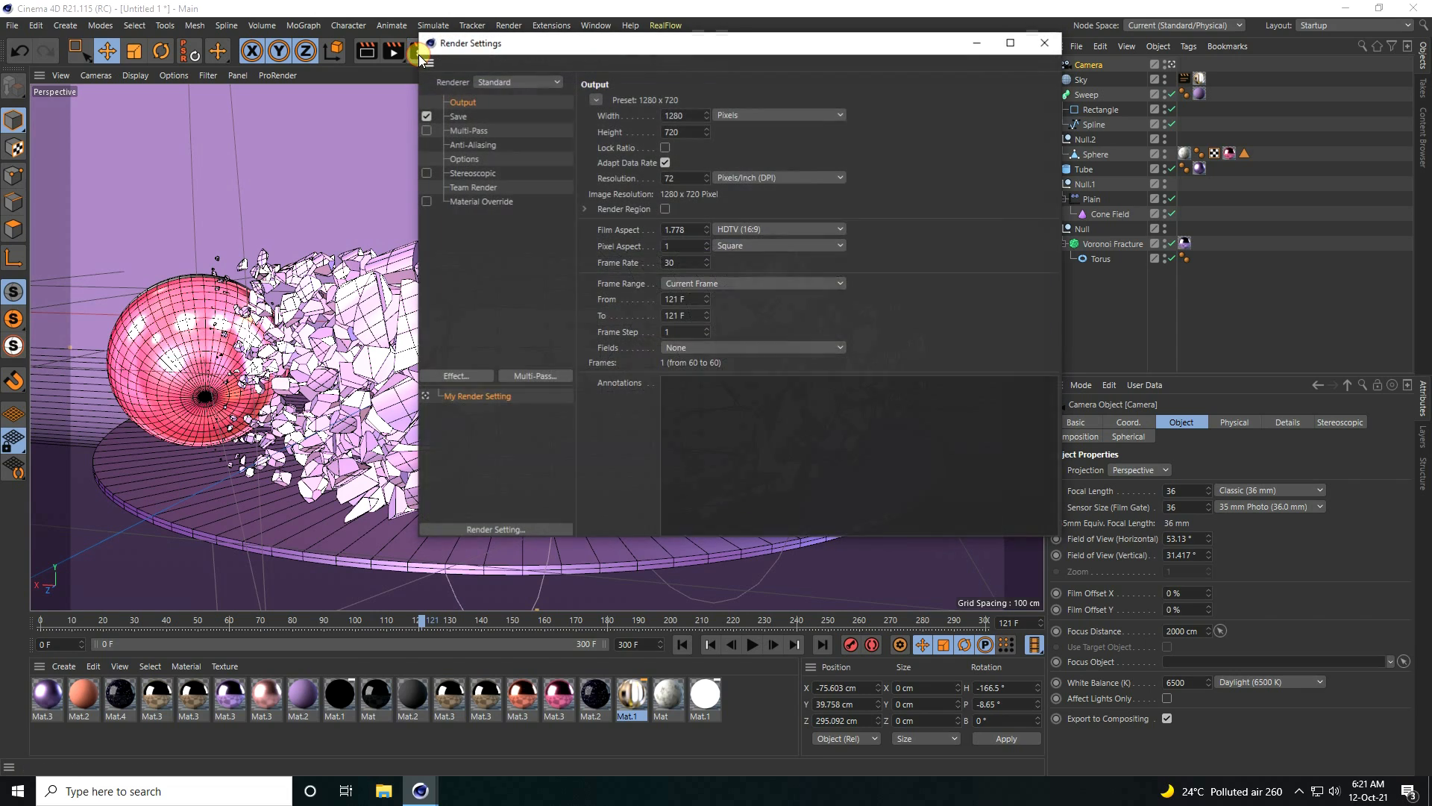
{"action": "left_click", "coordinate": [473, 82]}
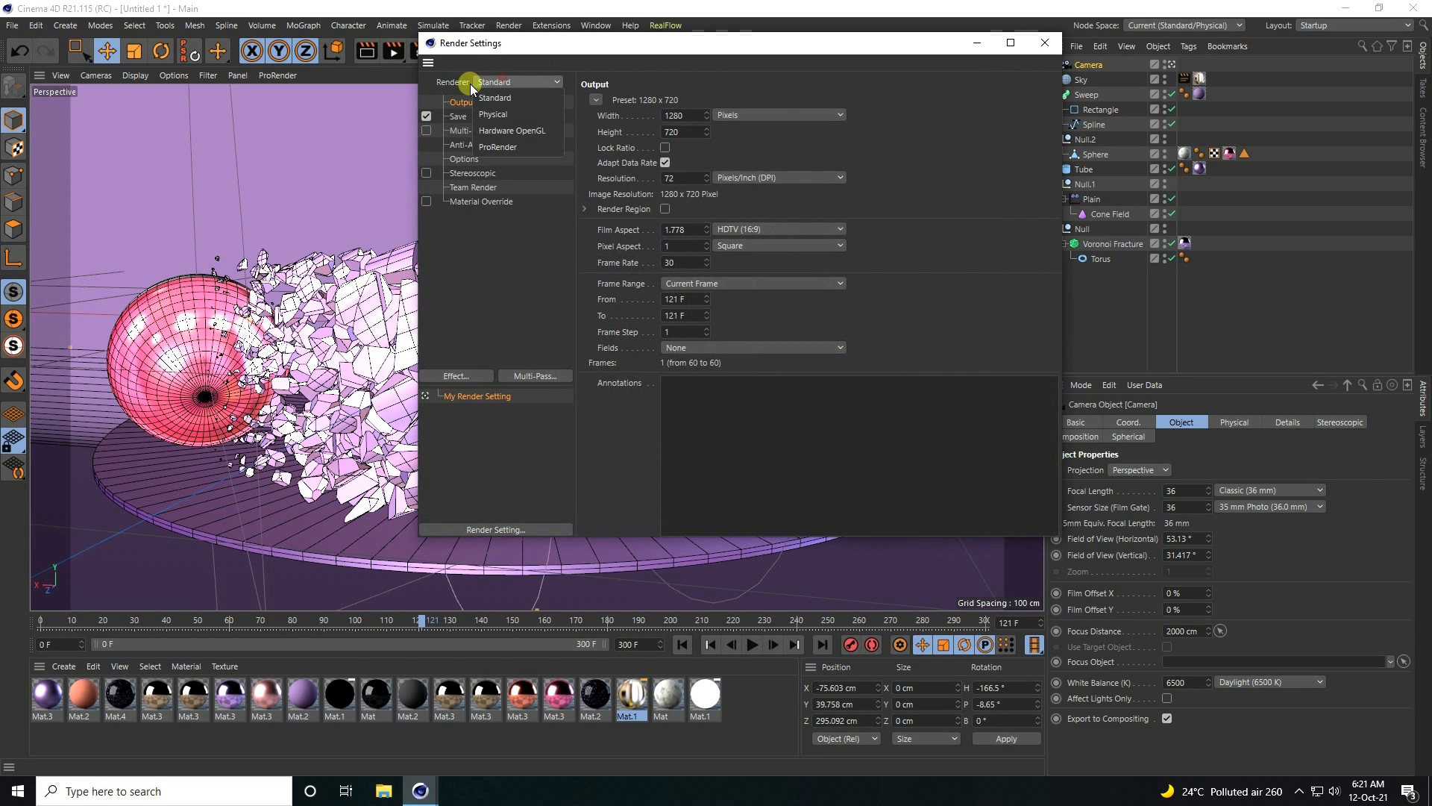
{"action": "left_click", "coordinate": [491, 116]}
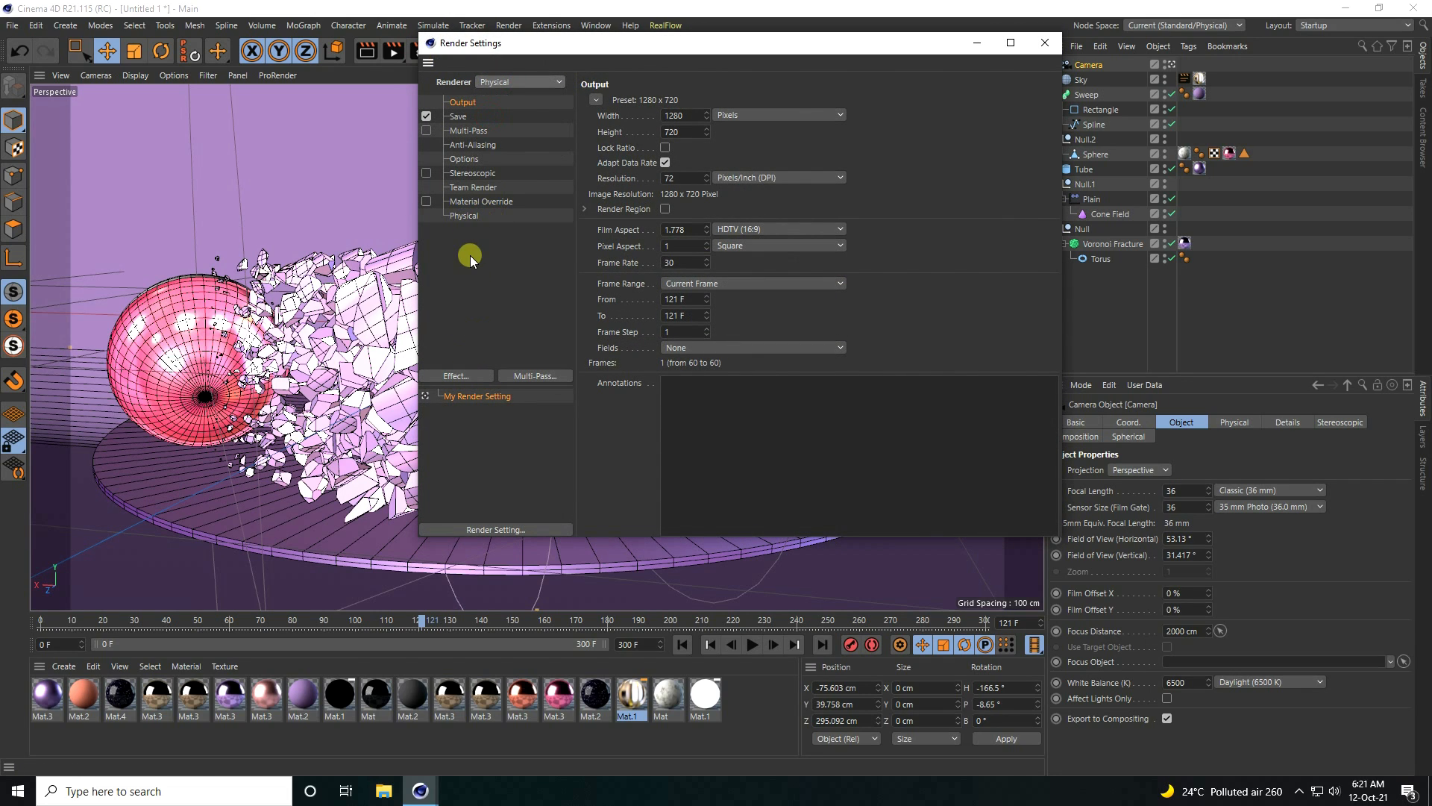
{"action": "left_click", "coordinate": [464, 216]}
{"action": "left_click", "coordinate": [780, 235]}
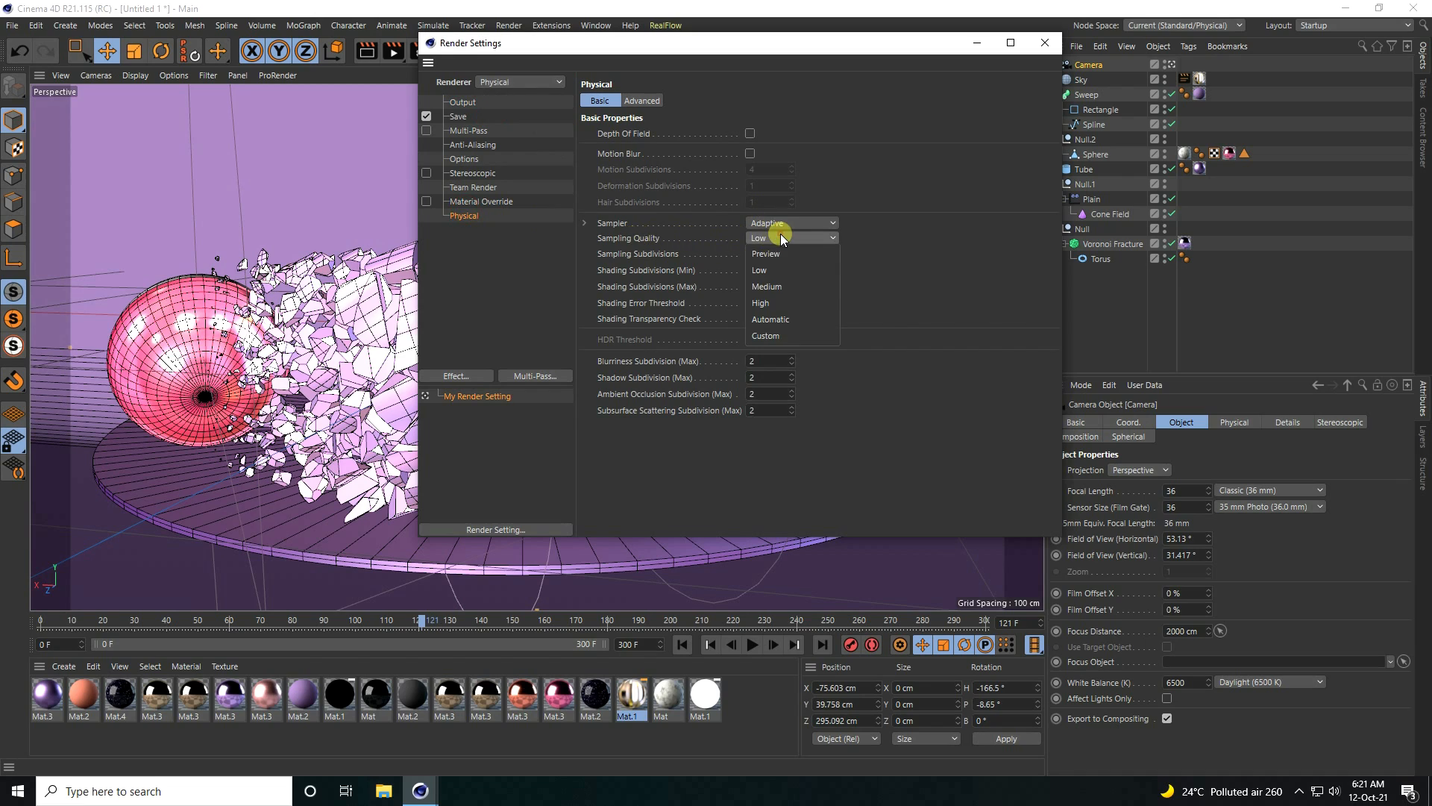
{"action": "left_click", "coordinate": [776, 294]}
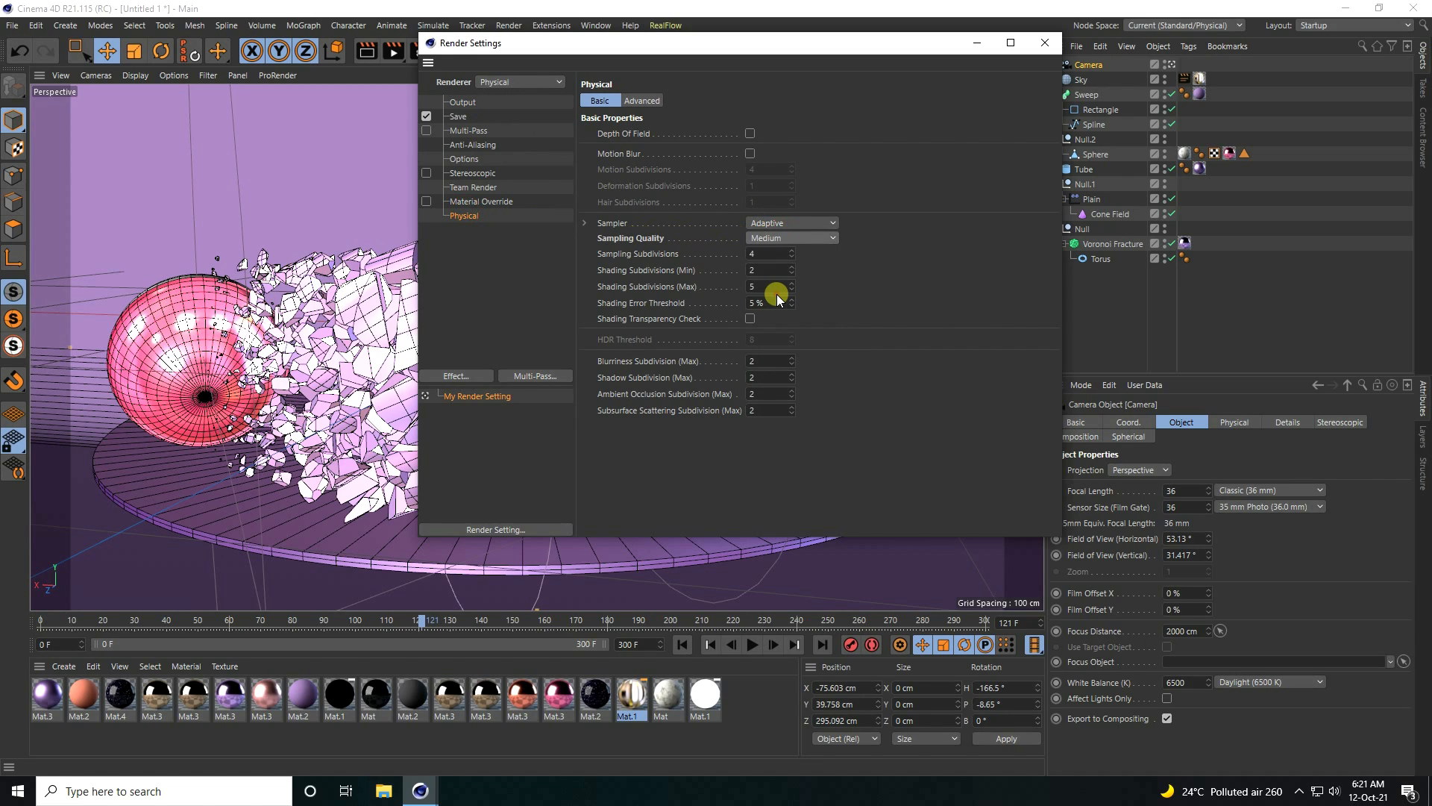
Step: Add the Global Illumination effect with the Object Visualization - High preset
{"action": "left_click", "coordinate": [451, 376]}
{"action": "left_click", "coordinate": [540, 549]}
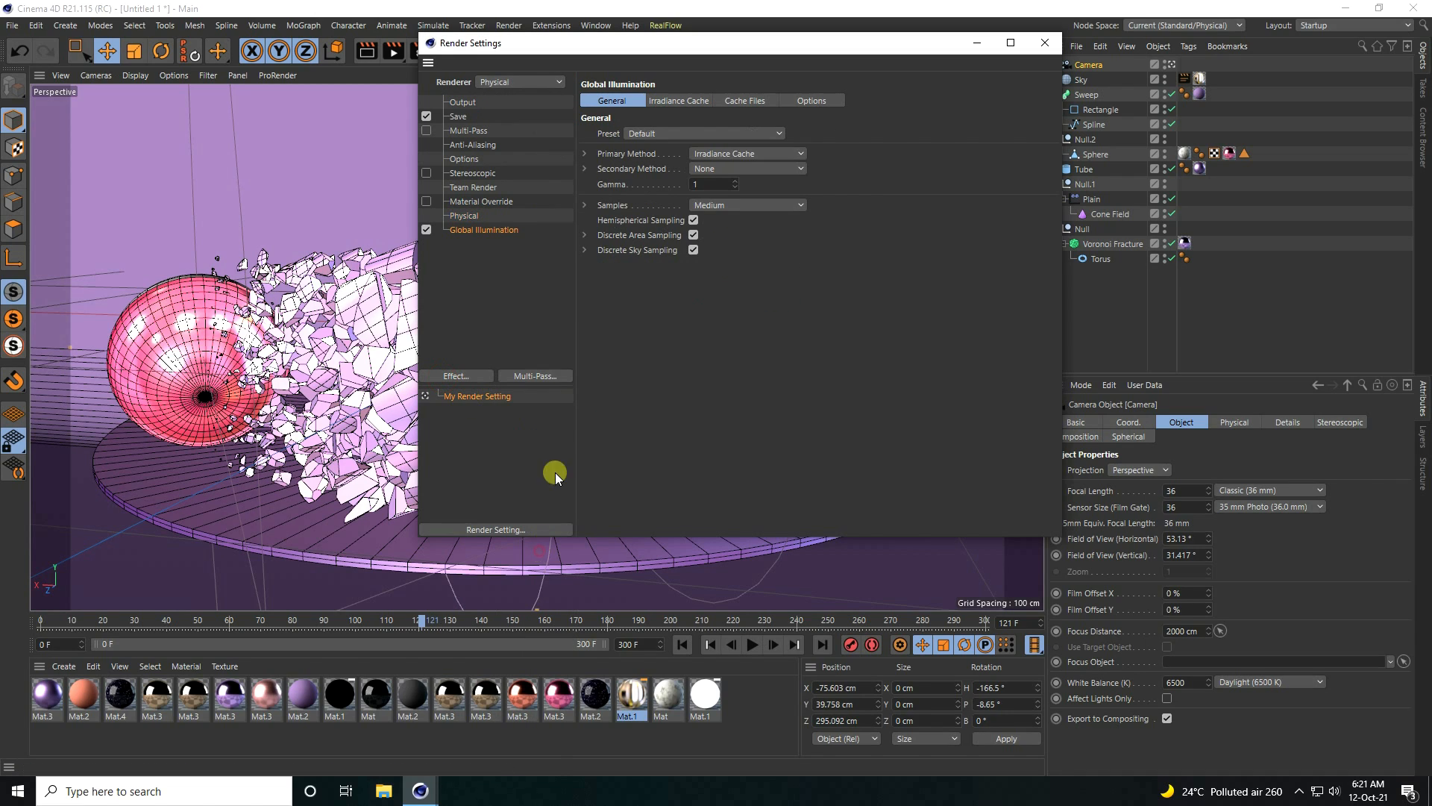
{"action": "left_click", "coordinate": [642, 130]}
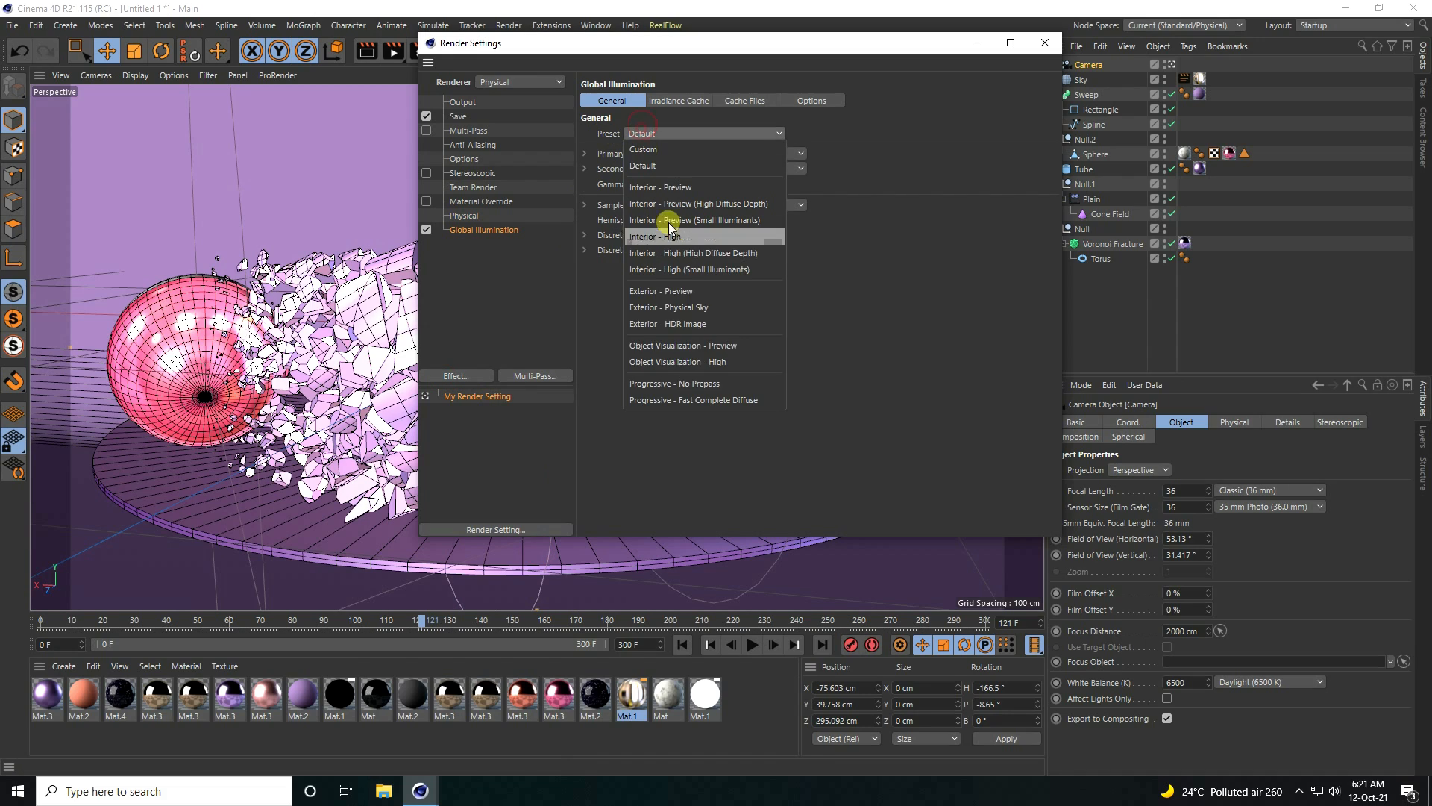
{"action": "left_click", "coordinate": [682, 362]}
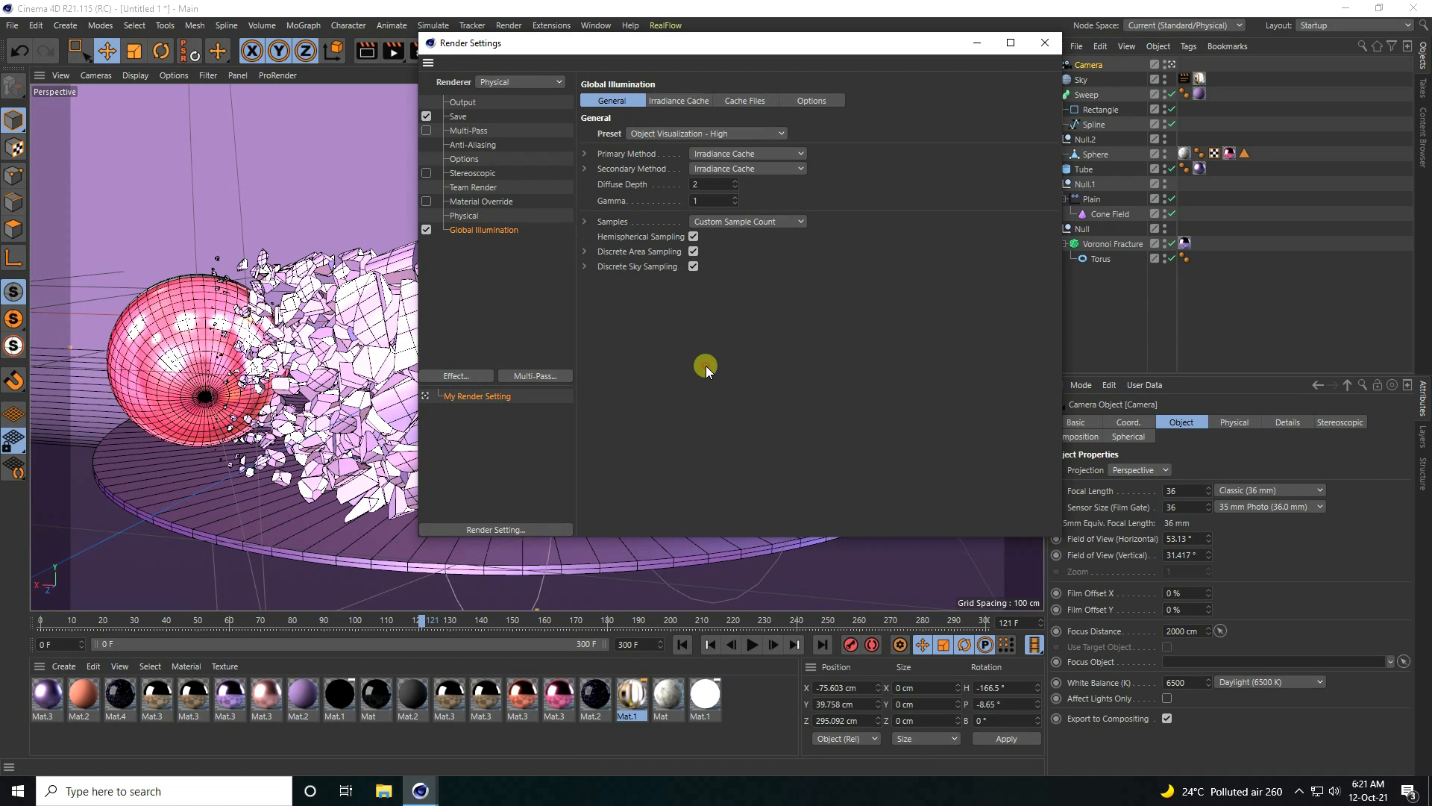
Step: Set the render output to JPG format, saved as "s" in a new folder on the Desktop
{"action": "left_click", "coordinate": [458, 118]}
{"action": "left_click", "coordinate": [697, 146]}
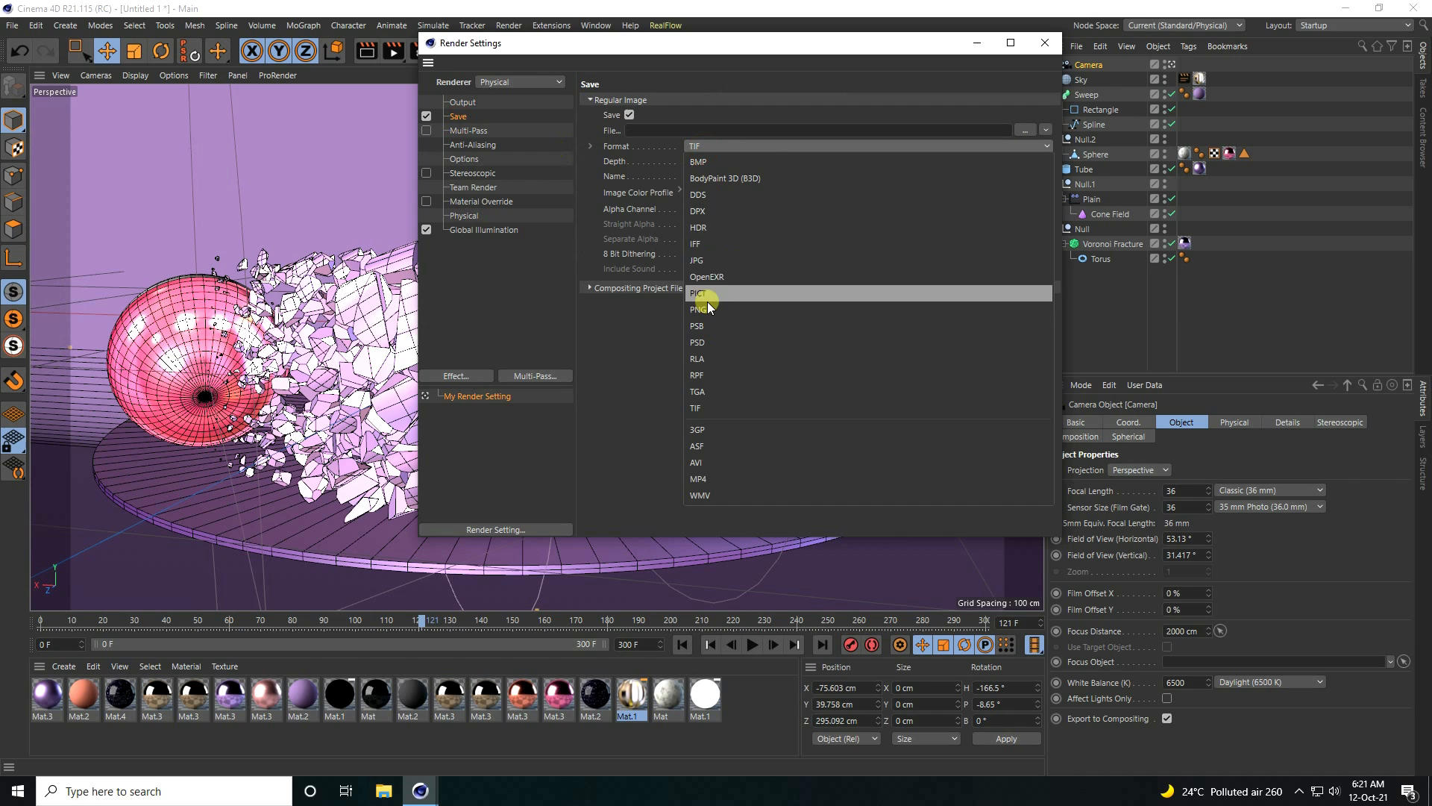
{"action": "left_click", "coordinate": [698, 261]}
{"action": "left_click", "coordinate": [1026, 131]}
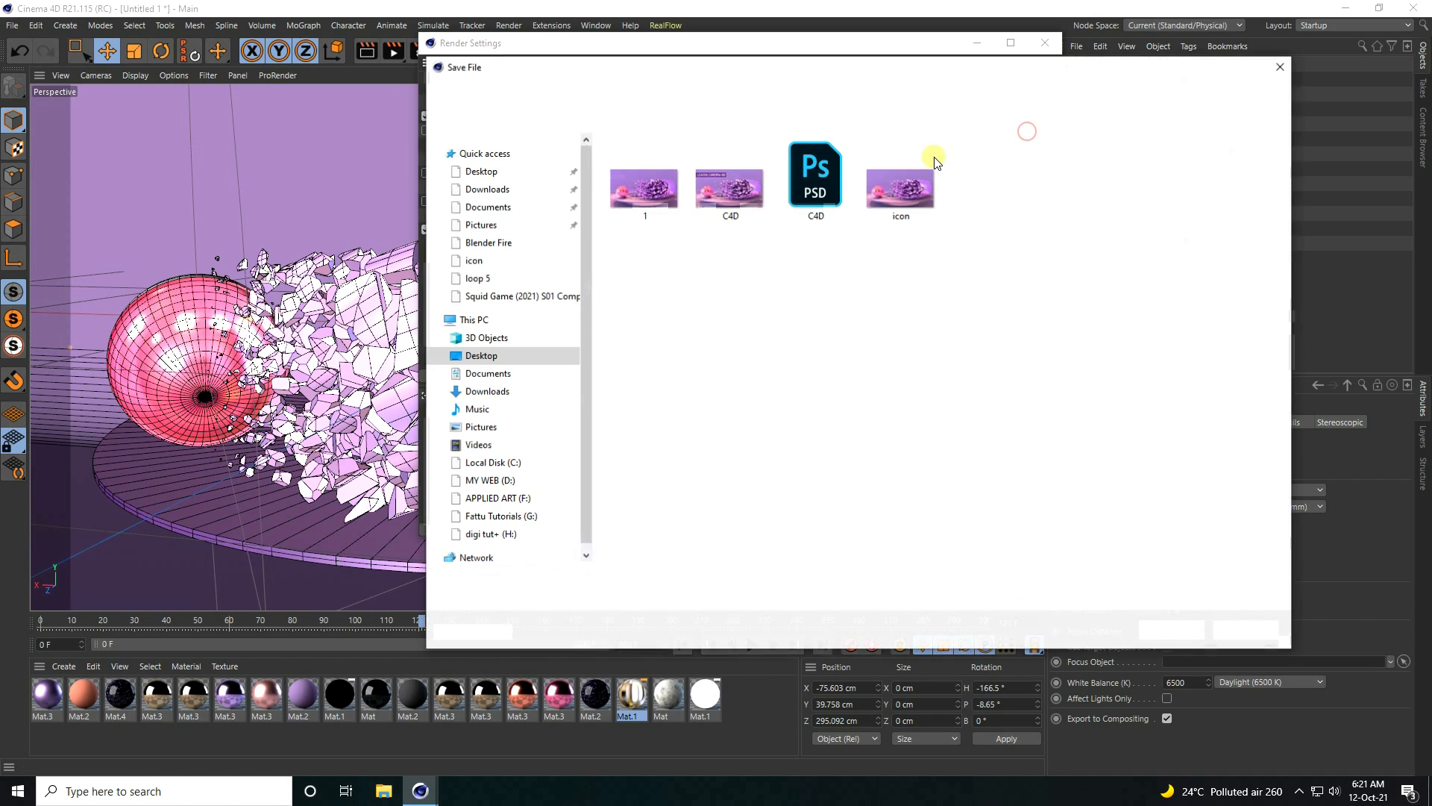
{"action": "left_click", "coordinate": [481, 171]}
{"action": "right_click", "coordinate": [660, 295]}
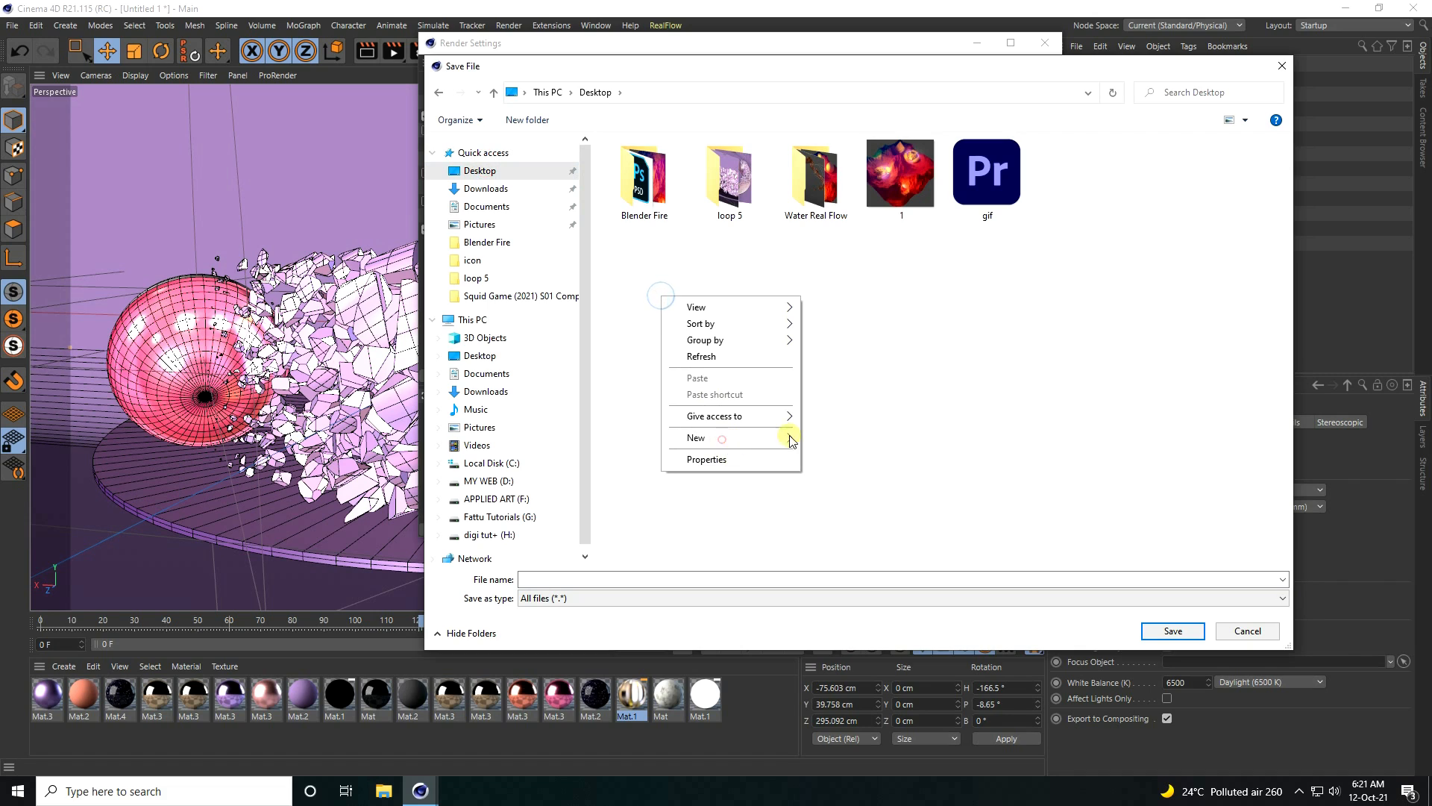
{"action": "left_click", "coordinate": [828, 438]}
{"action": "key", "text": "Return"}
{"action": "key", "text": "Return"}
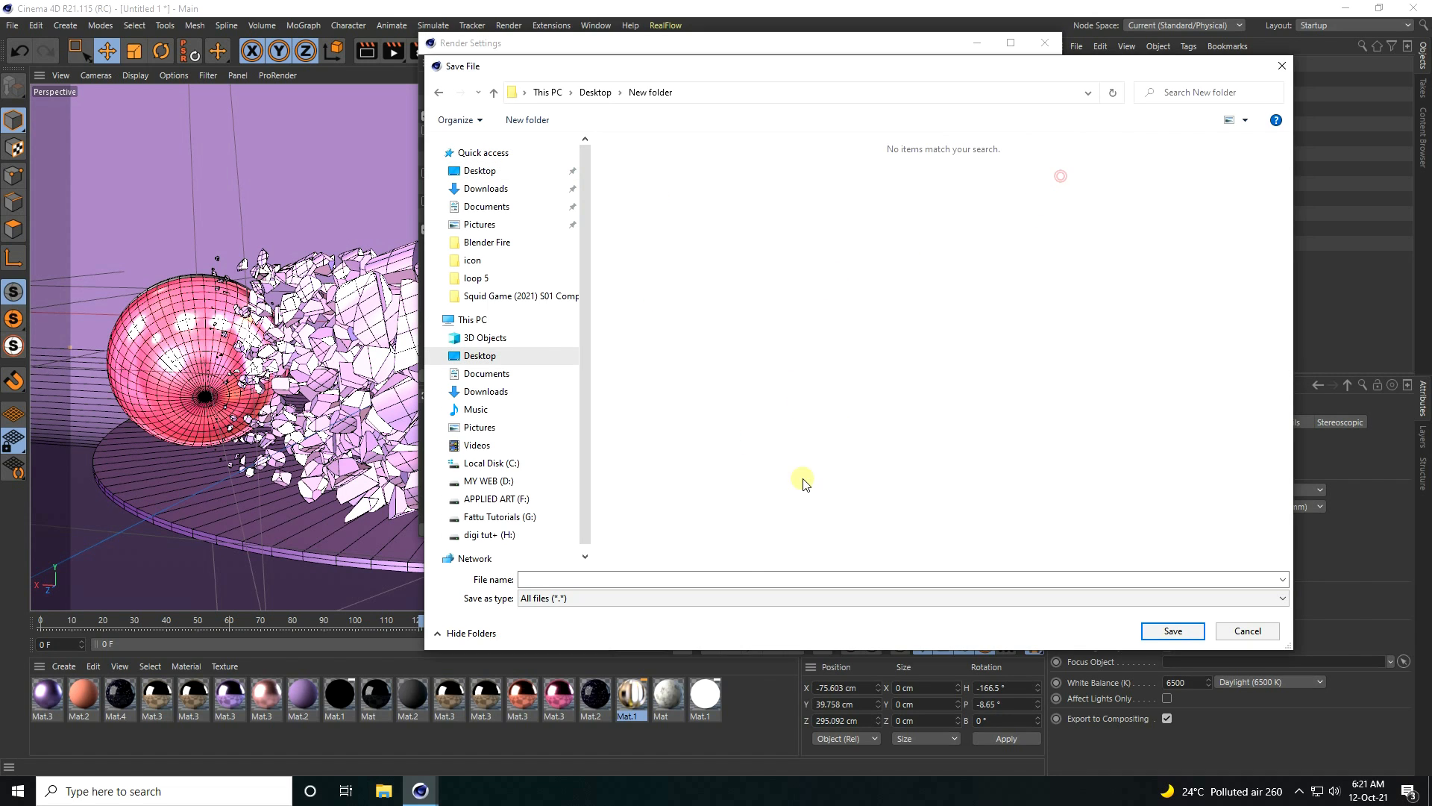
{"action": "left_click", "coordinate": [719, 581]}
{"action": "type", "text": "s"}
{"action": "key", "text": "Return"}
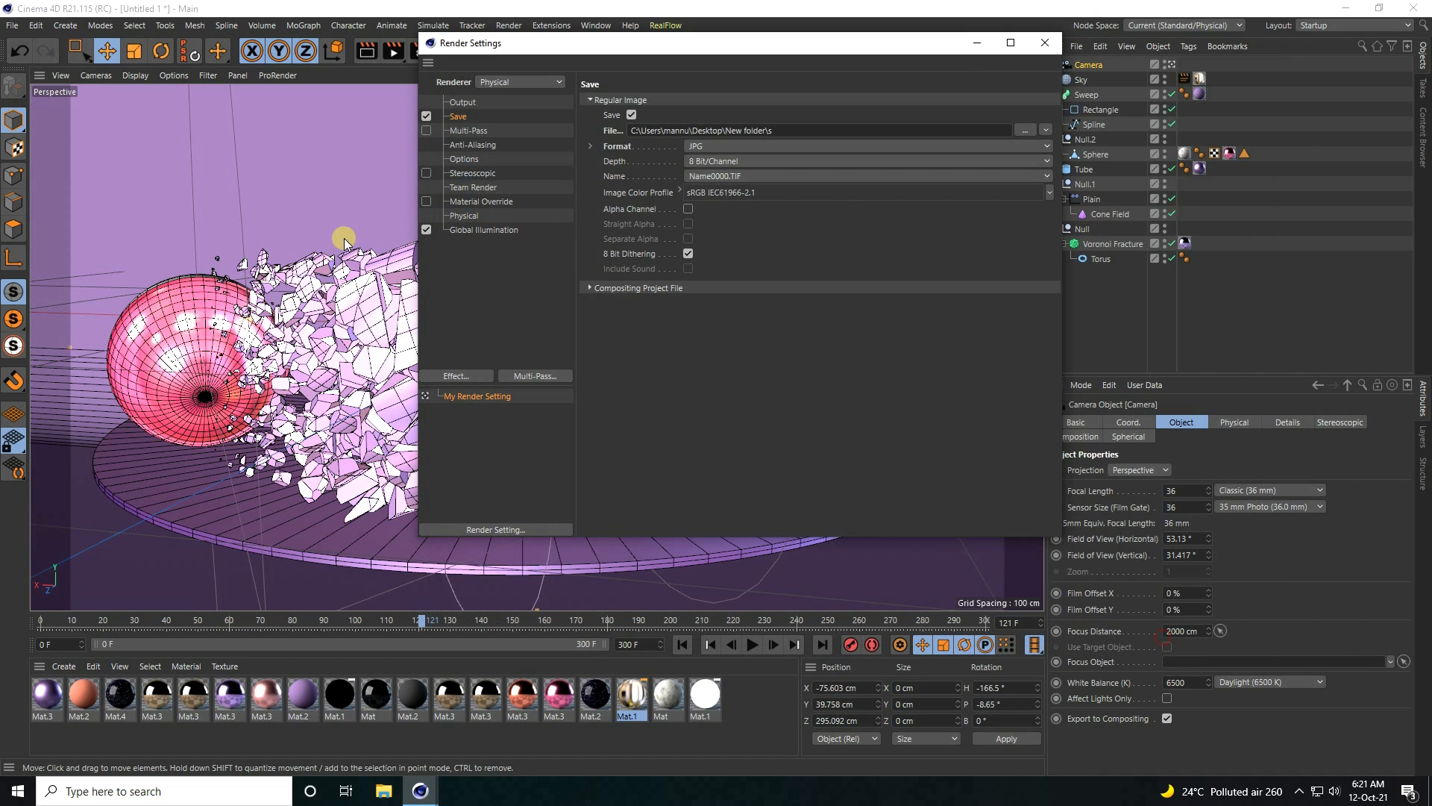
Step: Set the output frame range to All Frames and close the render settings
{"action": "left_click", "coordinate": [462, 103]}
{"action": "left_click", "coordinate": [706, 283]}
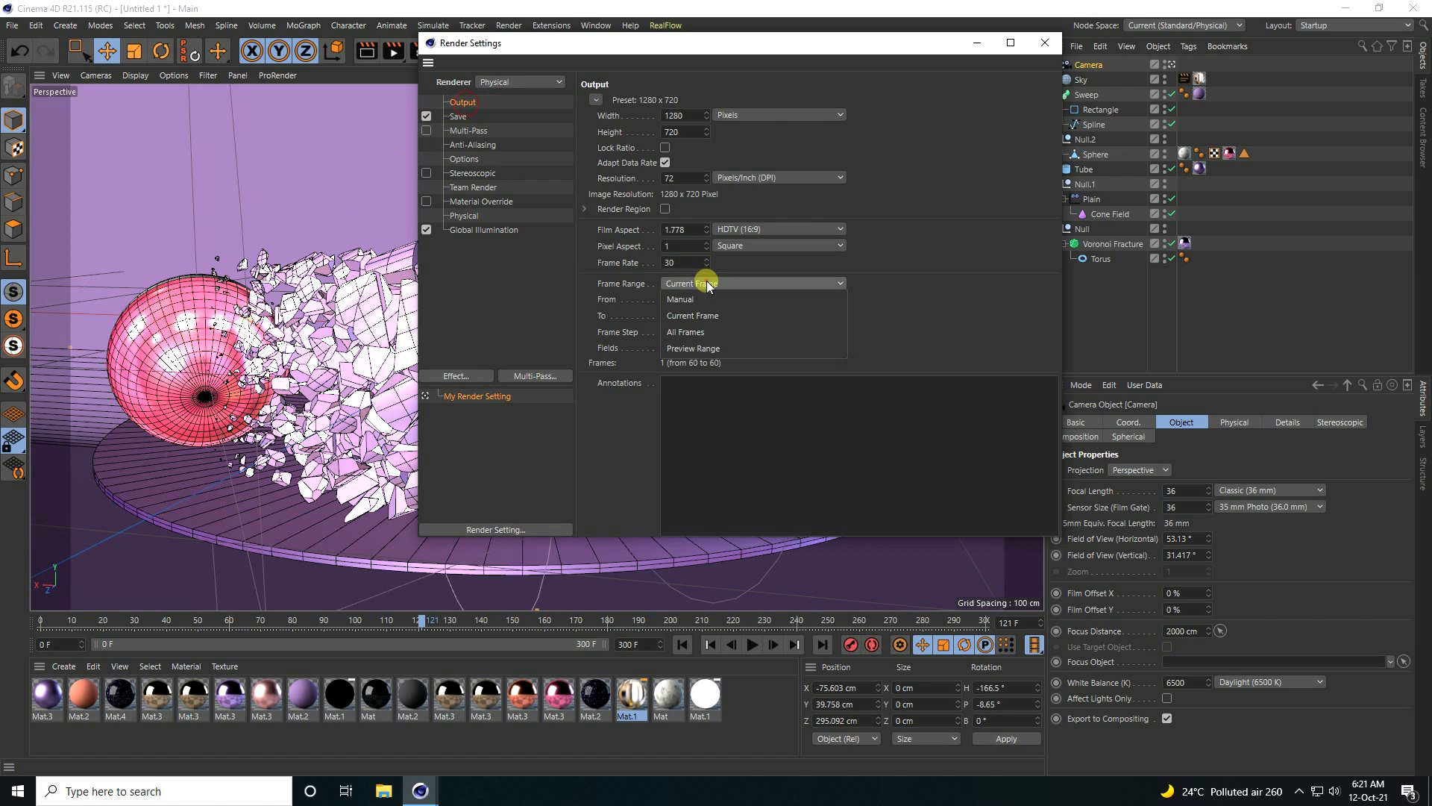
{"action": "left_click", "coordinate": [715, 331]}
{"action": "left_click", "coordinate": [1043, 43]}
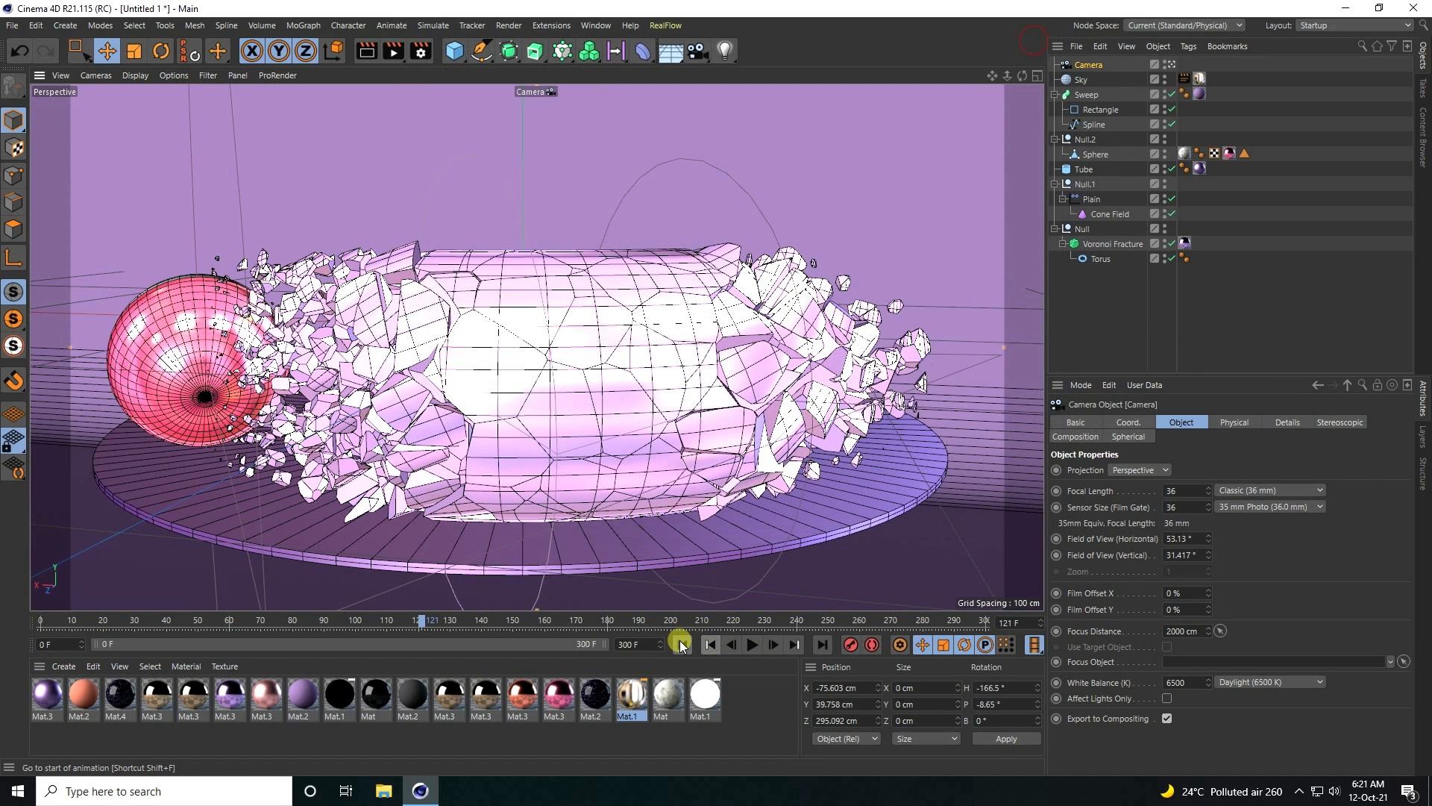
Step: Play the animation from its start and render all frames to the Picture Viewer
{"action": "left_click", "coordinate": [681, 644]}
{"action": "left_click", "coordinate": [751, 644]}
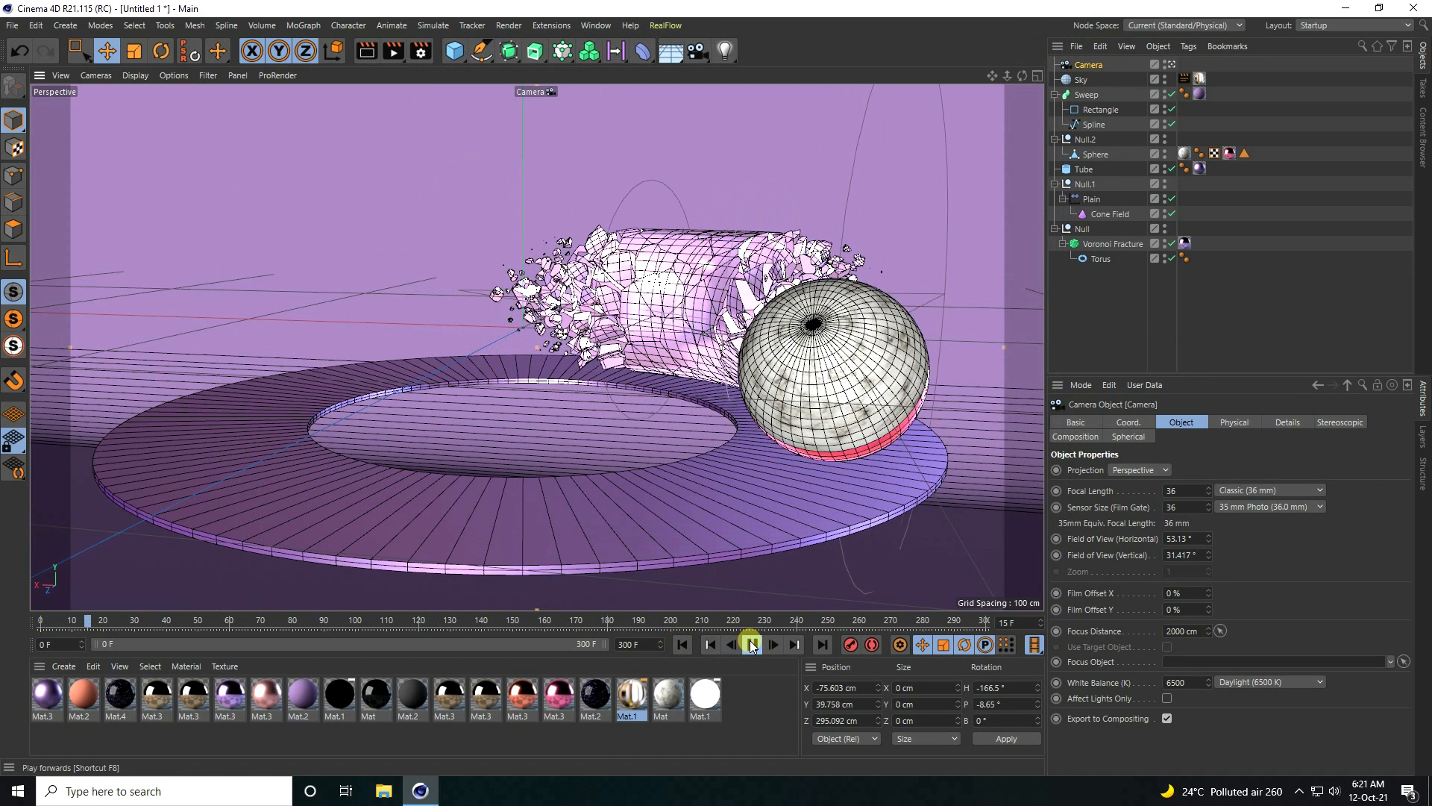
{"action": "left_click", "coordinate": [397, 56]}
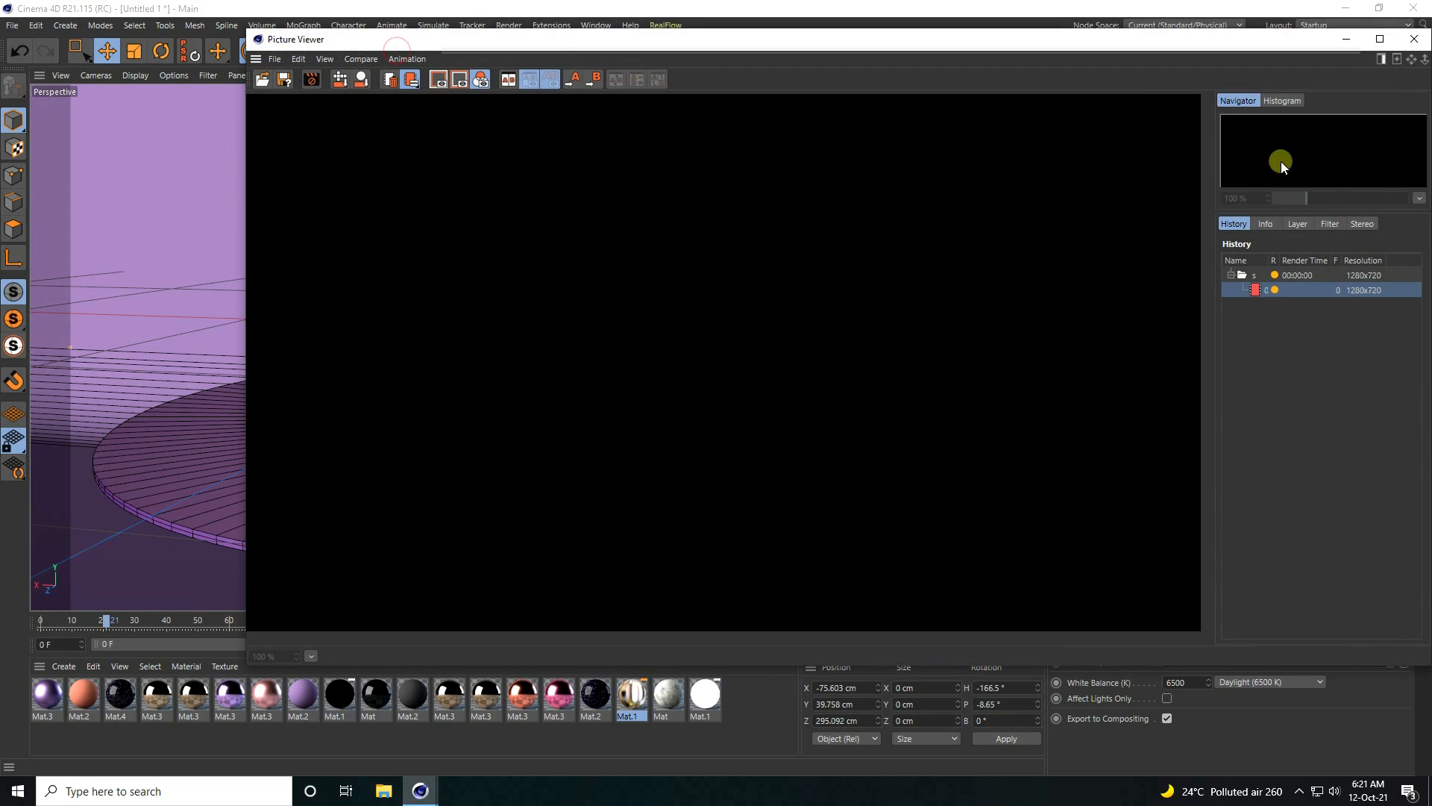